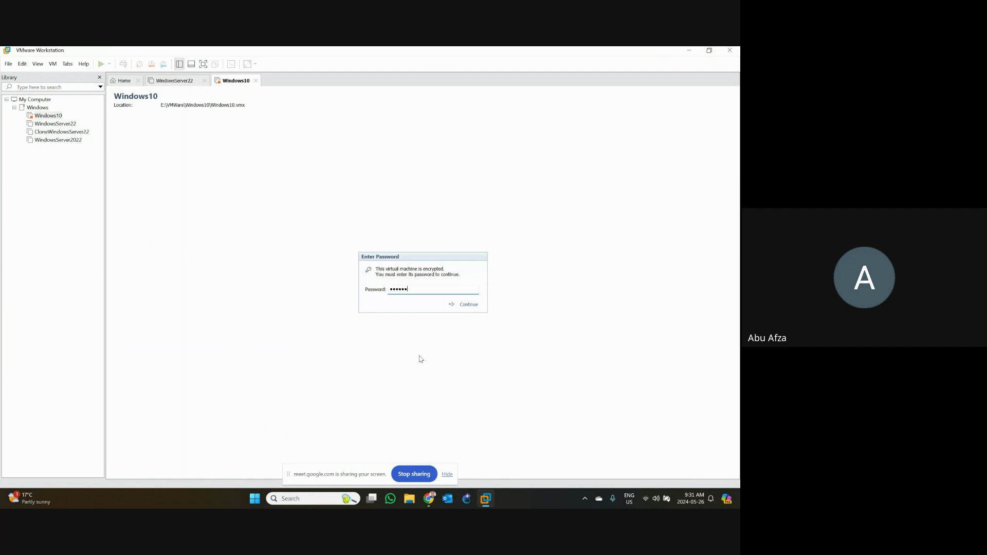
- Unlock and power on the Windows10 VM, then power on WindowsServer22, accepting the serial-device retry
{"action": "key", "text": "Return"}
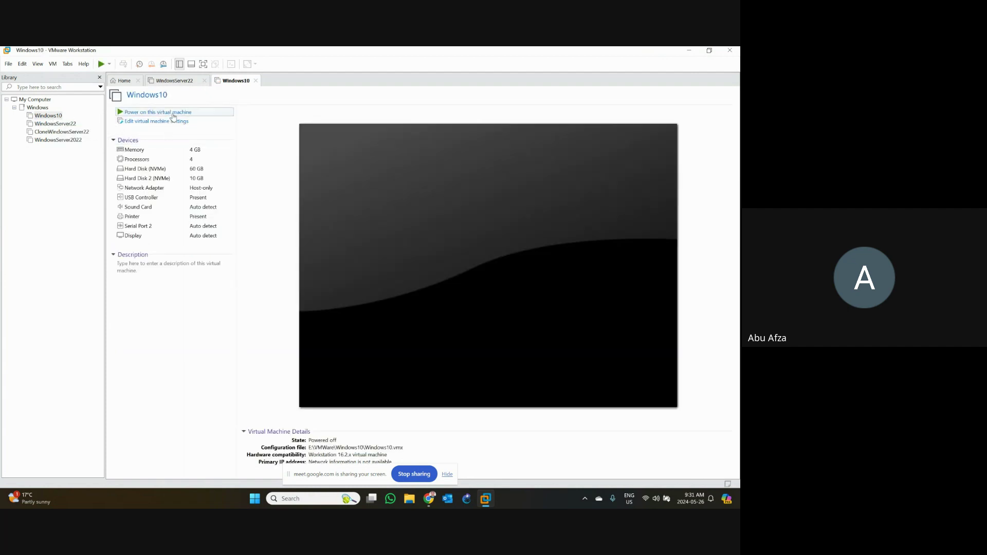
{"action": "left_click", "coordinate": [171, 112]}
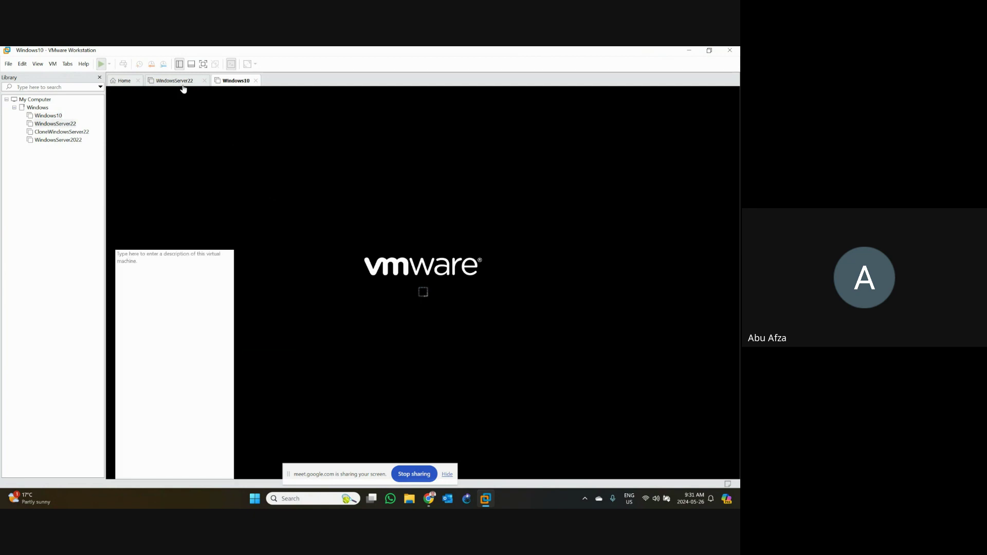
{"action": "left_click", "coordinate": [175, 81]}
{"action": "left_click", "coordinate": [384, 289]}
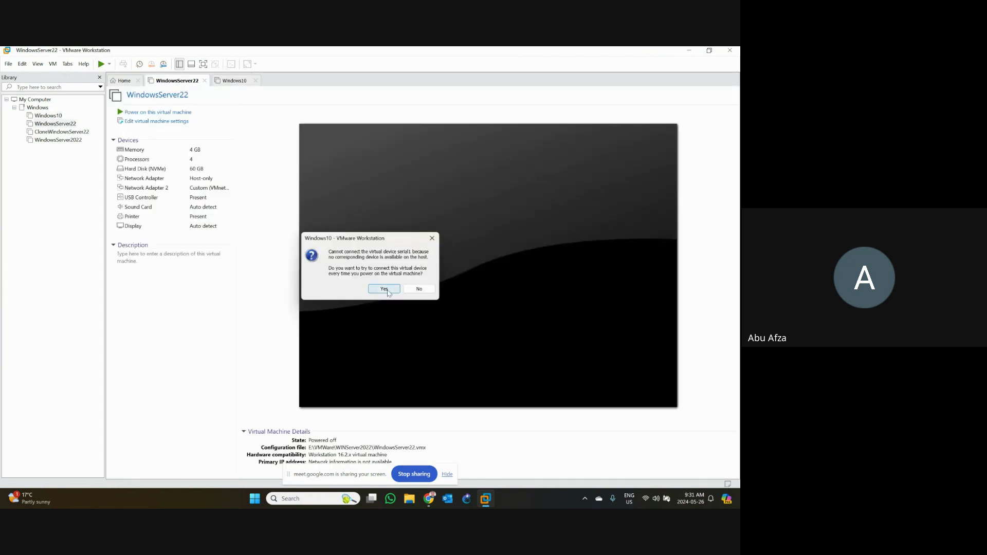
{"action": "left_click", "coordinate": [173, 113]}
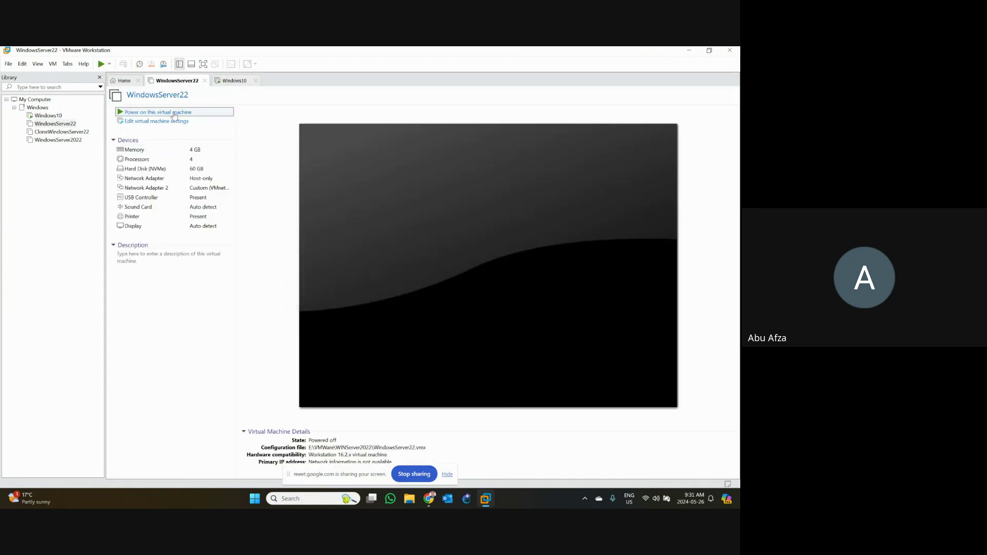
- Hide the screen-sharing notification bar and bring the Google Meet browser window forward
{"action": "left_click", "coordinate": [447, 475]}
{"action": "mouse_move", "coordinate": [429, 499]}
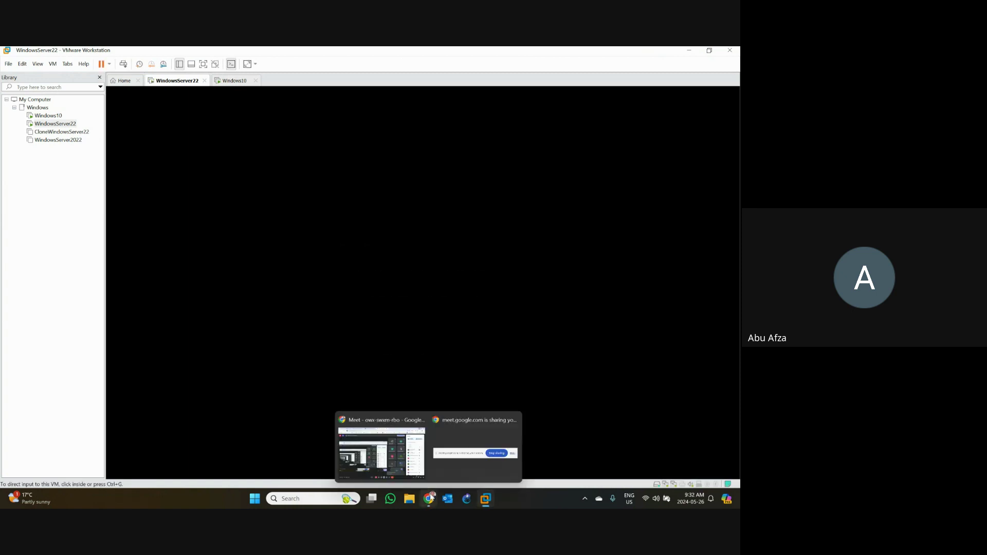
{"action": "left_click", "coordinate": [368, 415]}
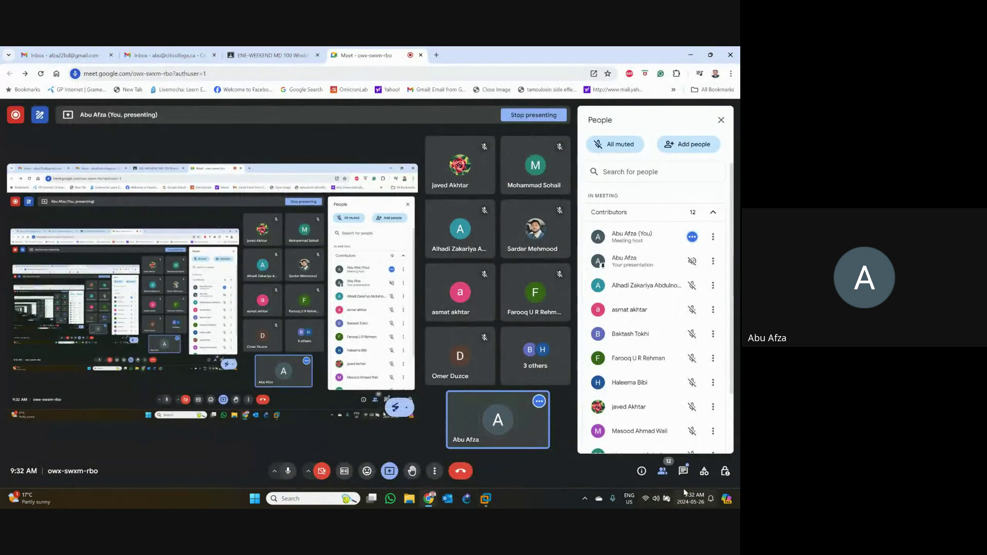
- Read the Google Meet in-call chat messages, then minimize the meeting window
{"action": "left_click", "coordinate": [684, 472]}
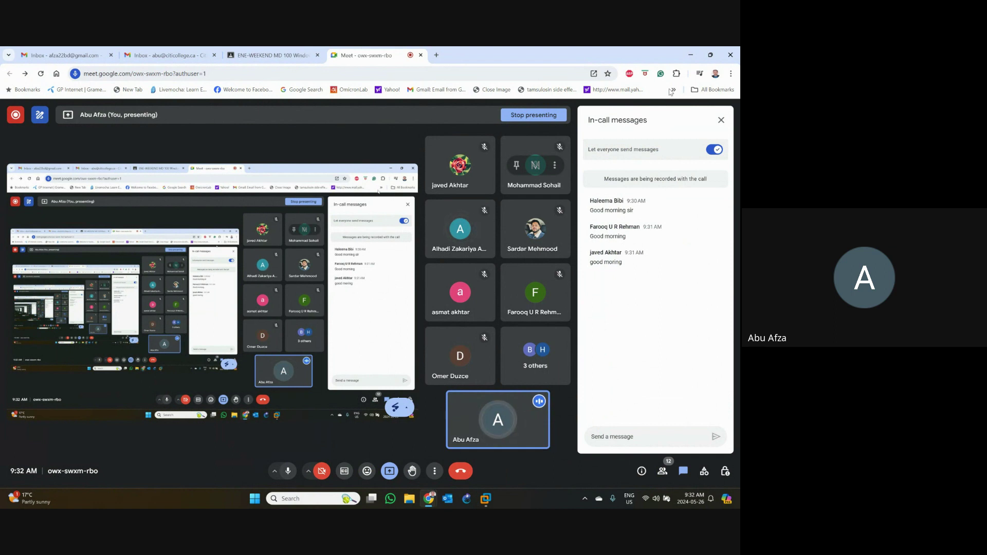
{"action": "left_click", "coordinate": [690, 54]}
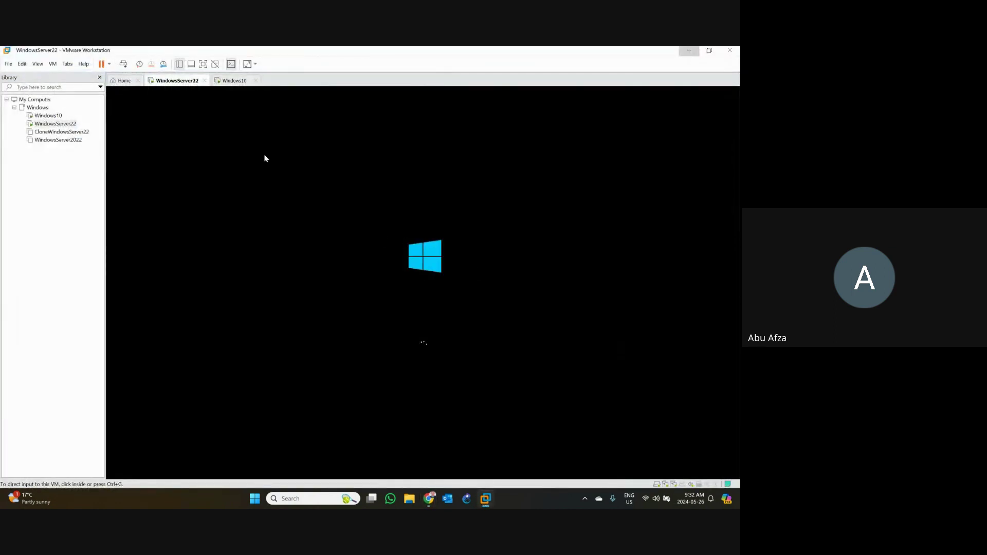
- Switch to the Windows10 VM tab, then Alt+Tab back to the Meet browser
{"action": "left_click", "coordinate": [236, 82]}
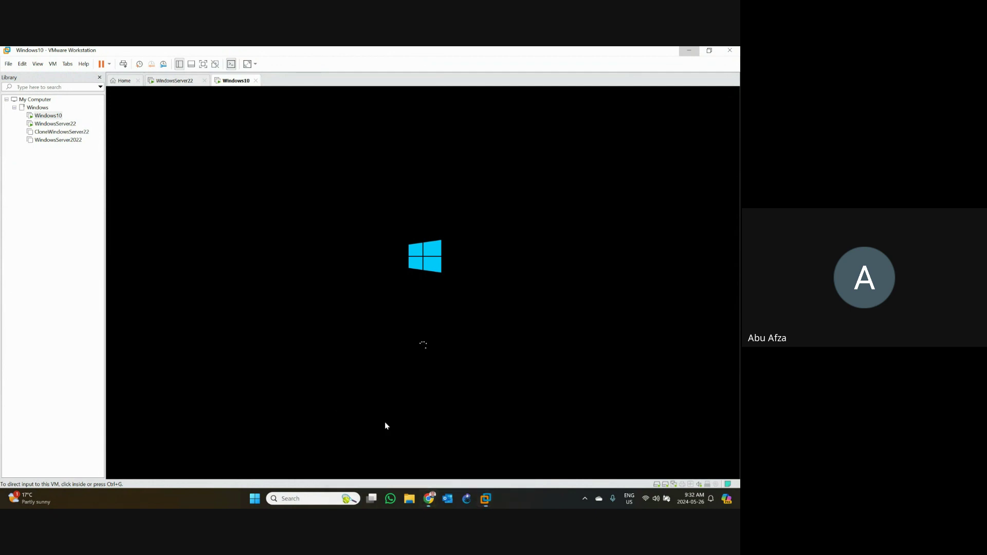
{"action": "key", "text": "alt+Tab"}
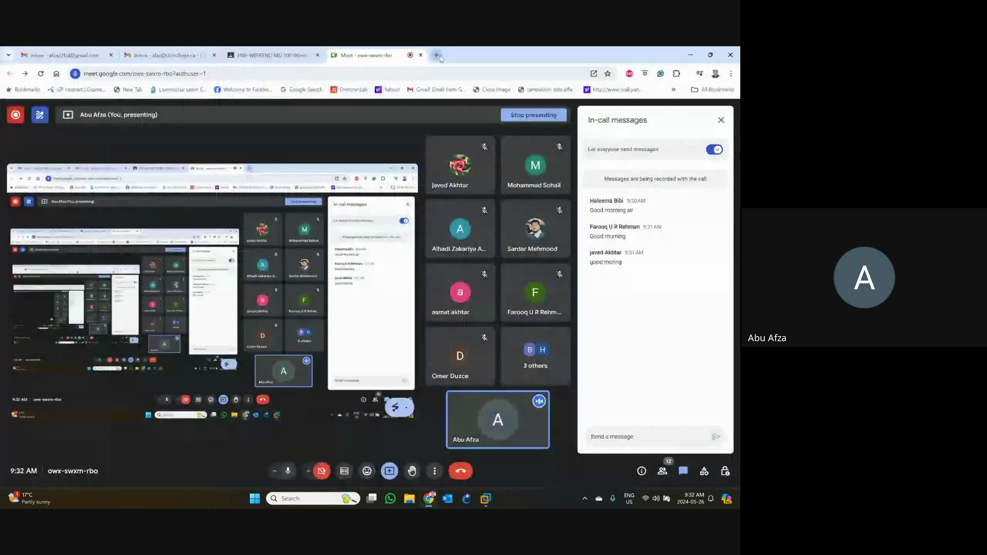
- Open a new tab as its own Chrome window, load testout.com, and go to LabSim Login
{"action": "left_click", "coordinate": [444, 59]}
{"action": "left_click_drag", "start_coordinate": [444, 56], "coordinate": [301, 83]}
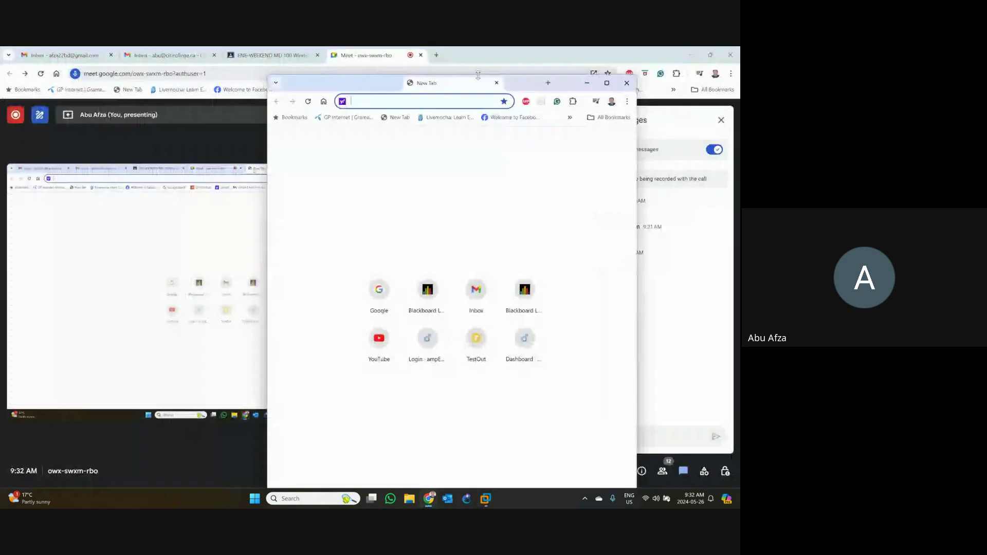
{"action": "left_click", "coordinate": [692, 57]}
{"action": "type", "text": "test"}
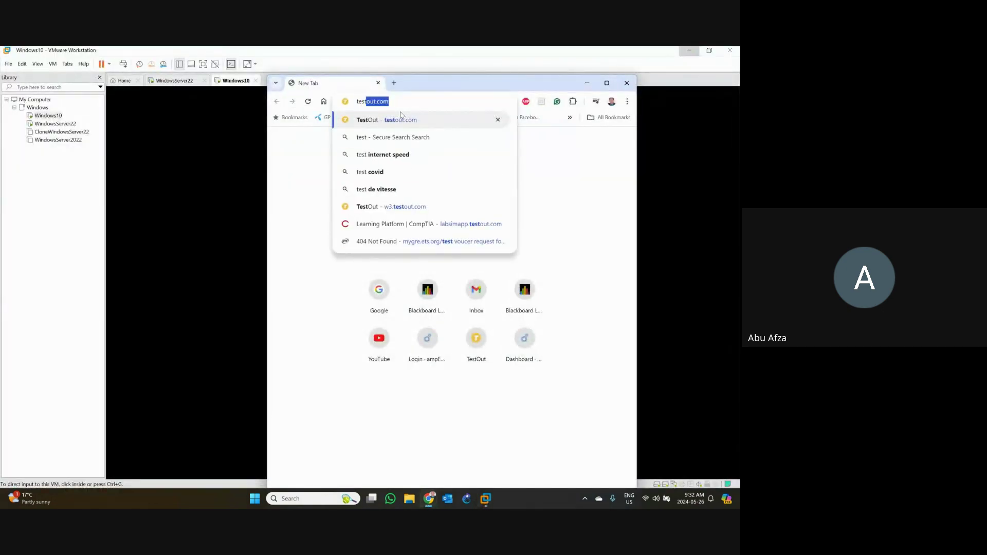
{"action": "key", "text": "Return"}
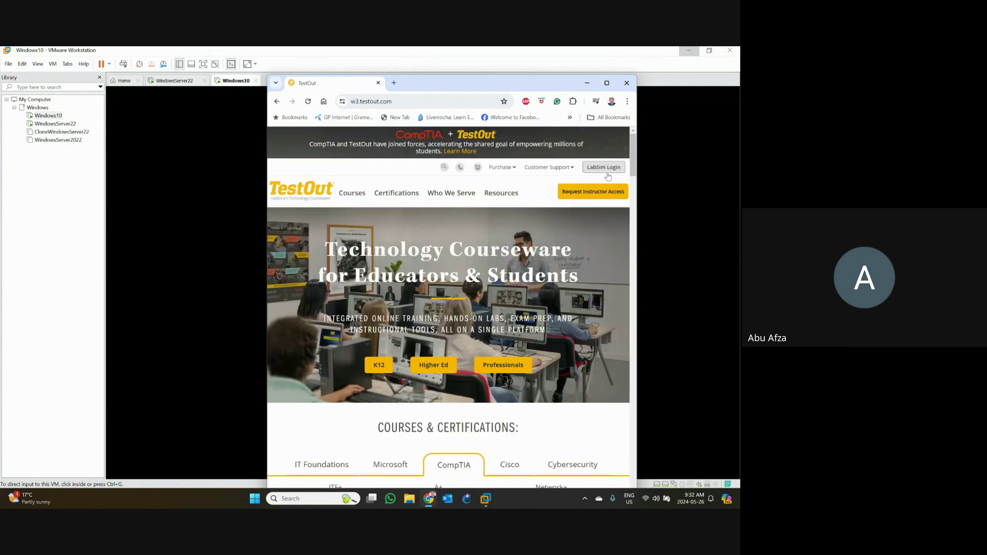
{"action": "left_click", "coordinate": [606, 167]}
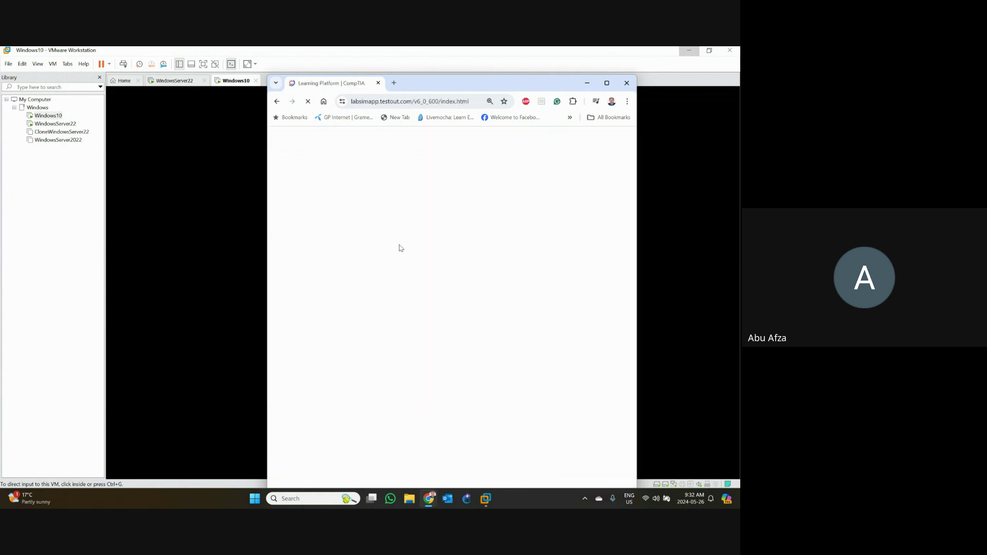
- Log in to TestOut LabSim with a saved Chrome login and maximize the browser window
{"action": "left_click", "coordinate": [401, 248]}
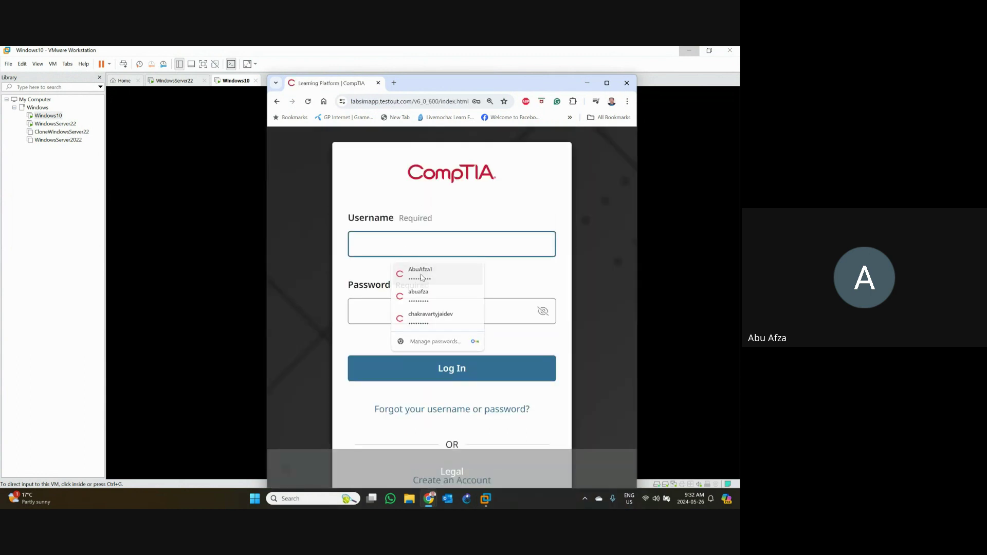
{"action": "left_click", "coordinate": [438, 319]}
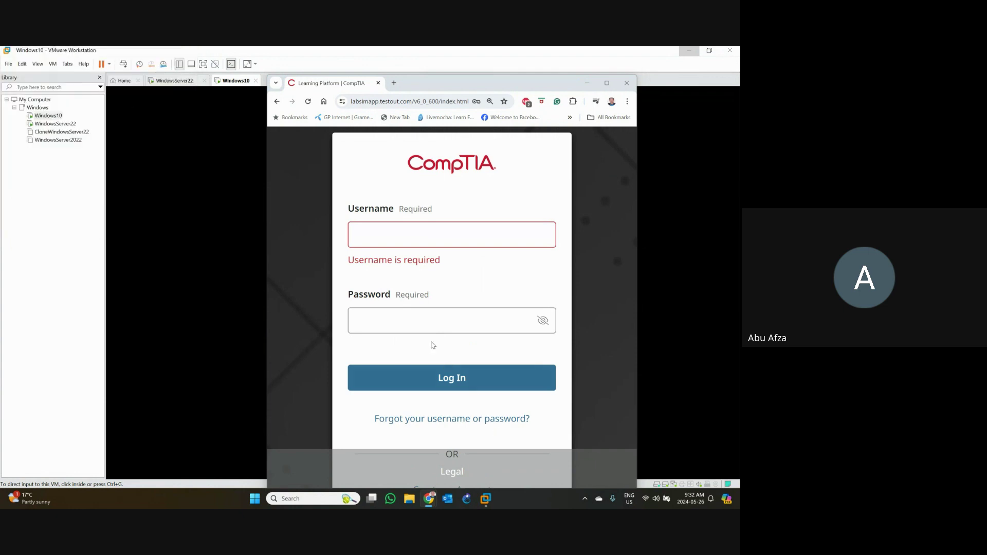
{"action": "left_click", "coordinate": [426, 363]}
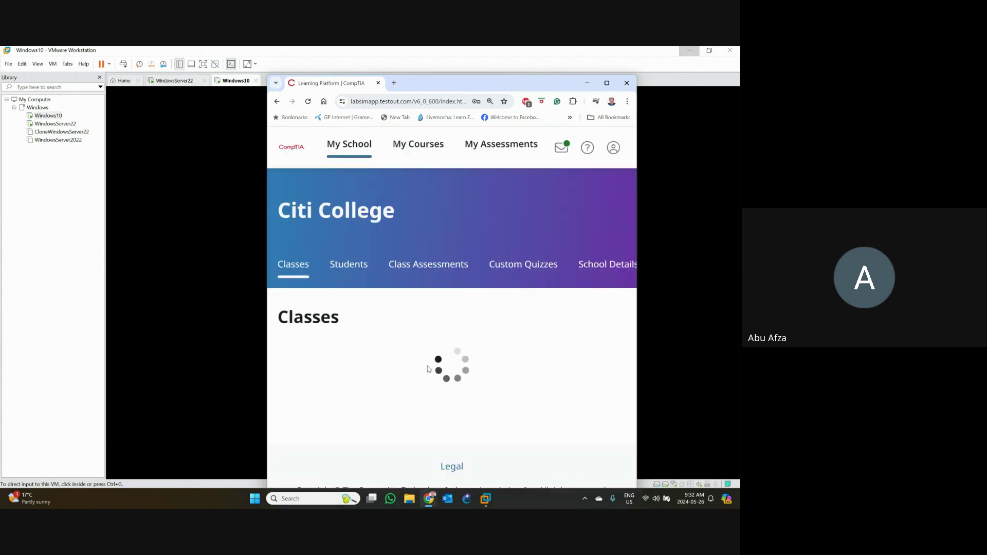
{"action": "left_click", "coordinate": [607, 83]}
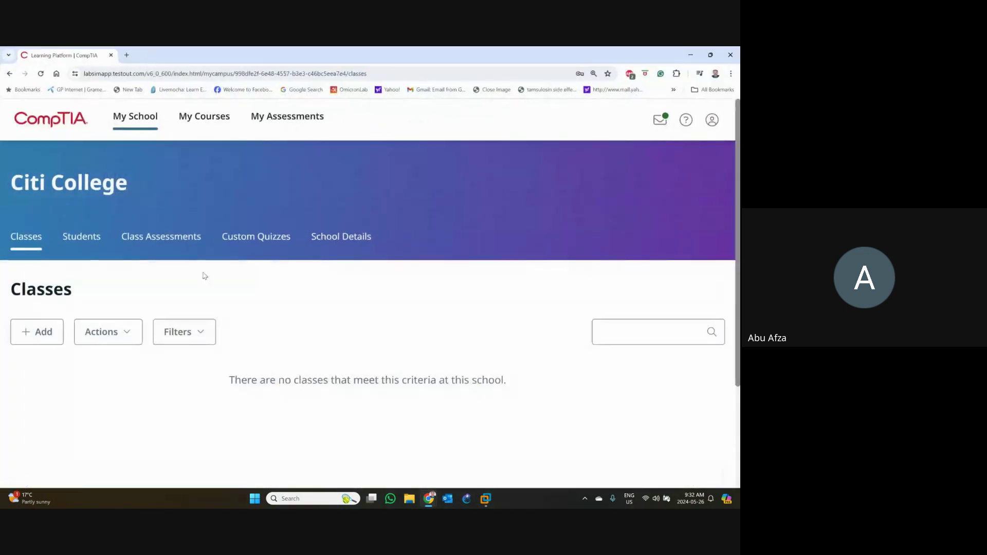
- Open the TestOut Client Pro course and advance through lessons 3.2.2 to 3.2.6
{"action": "left_click", "coordinate": [203, 131]}
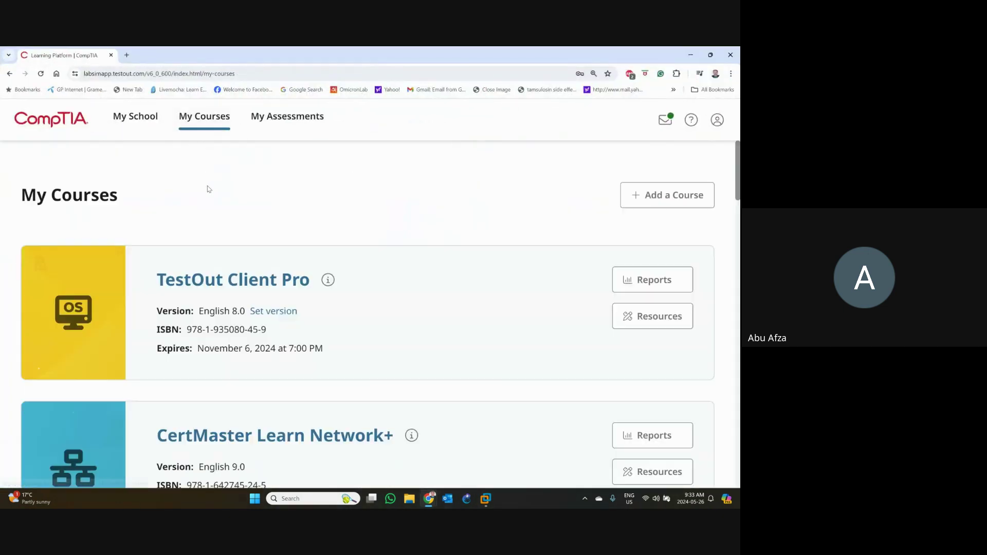
{"action": "left_click", "coordinate": [273, 280]}
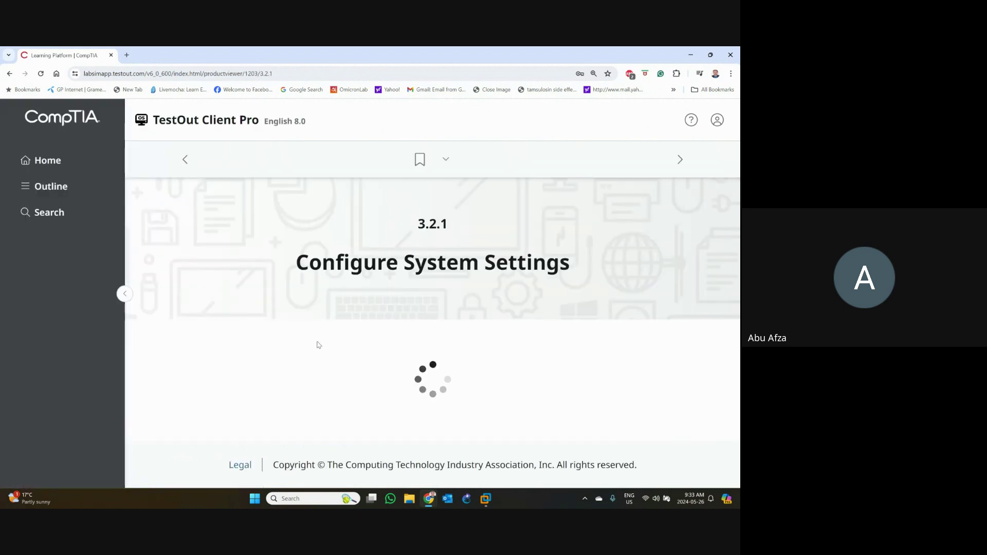
{"action": "scroll", "coordinate": [426, 298], "scroll_direction": "down", "scroll_amount": 3}
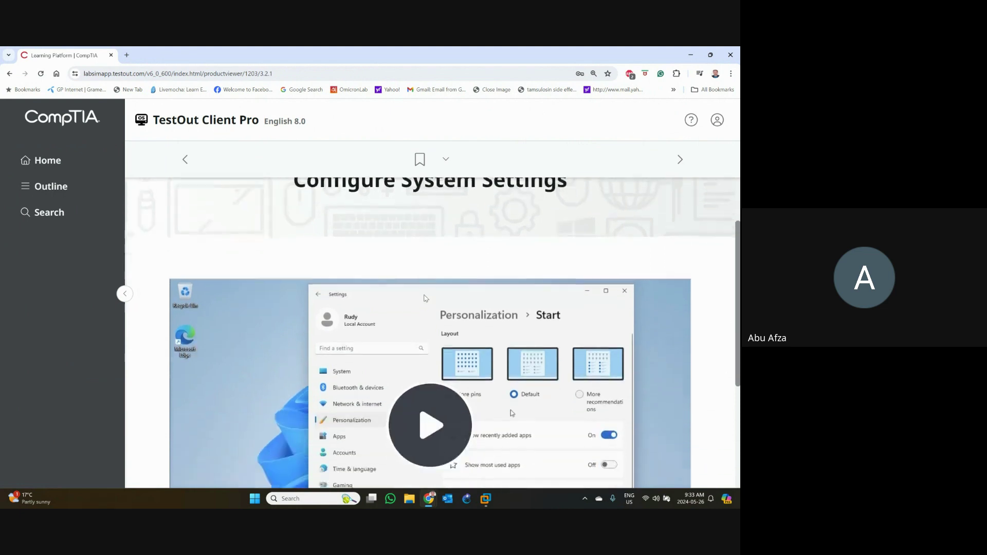
{"action": "left_click", "coordinate": [680, 160]}
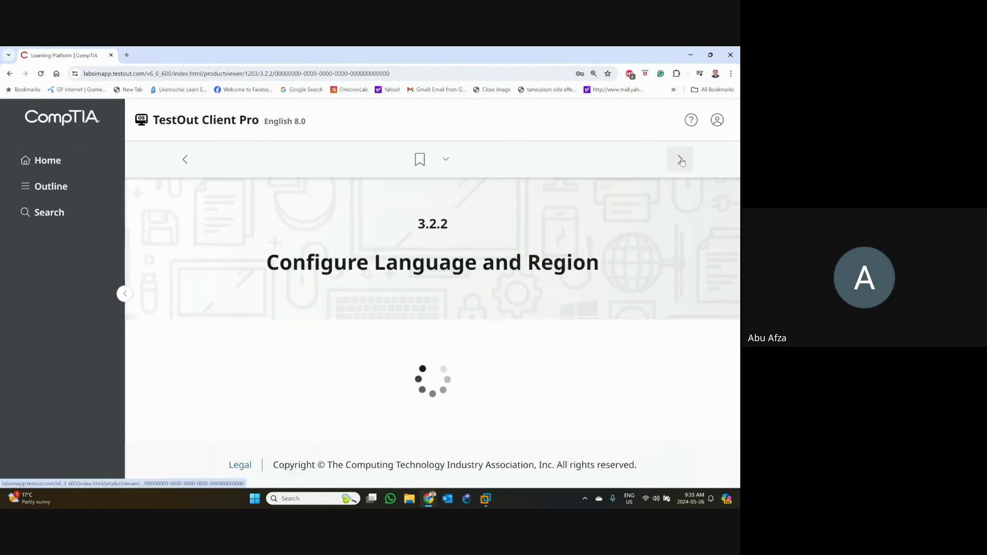
{"action": "left_click", "coordinate": [682, 162]}
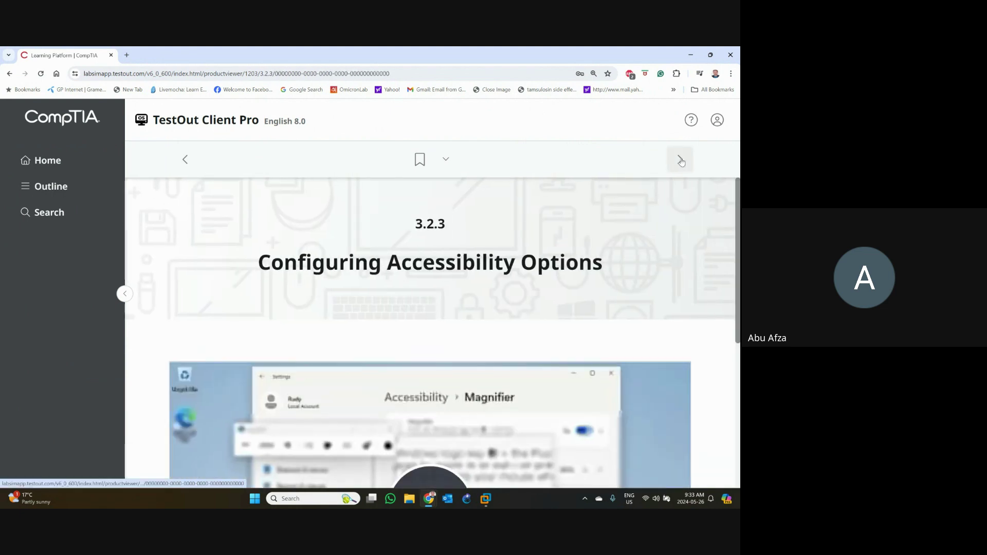
{"action": "left_click", "coordinate": [682, 162]}
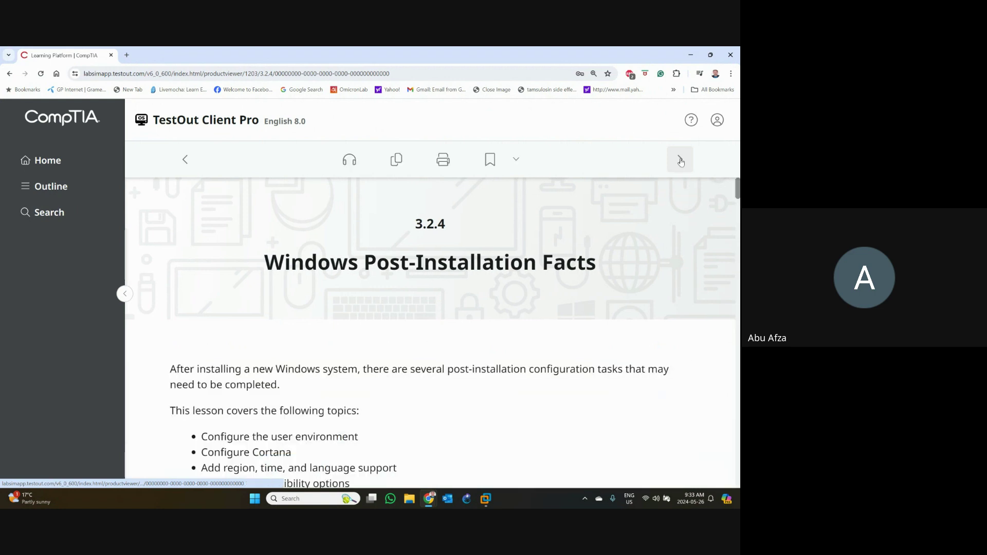
{"action": "left_click", "coordinate": [681, 161]}
{"action": "left_click", "coordinate": [681, 161]}
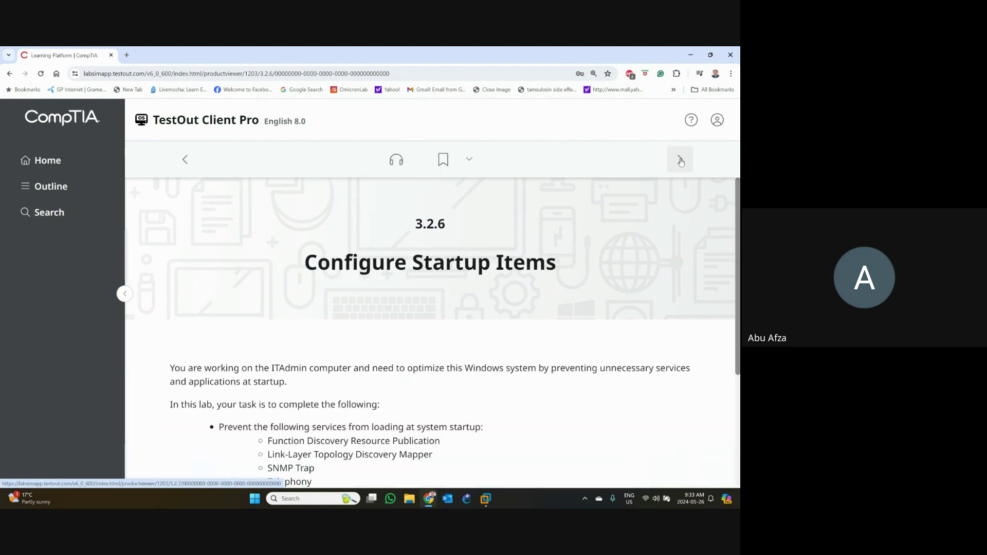
- Revisit lesson 3.2.5, return to 3.2.6 Configure Startup Items, and scroll through its task lists
{"action": "left_click", "coordinate": [185, 160]}
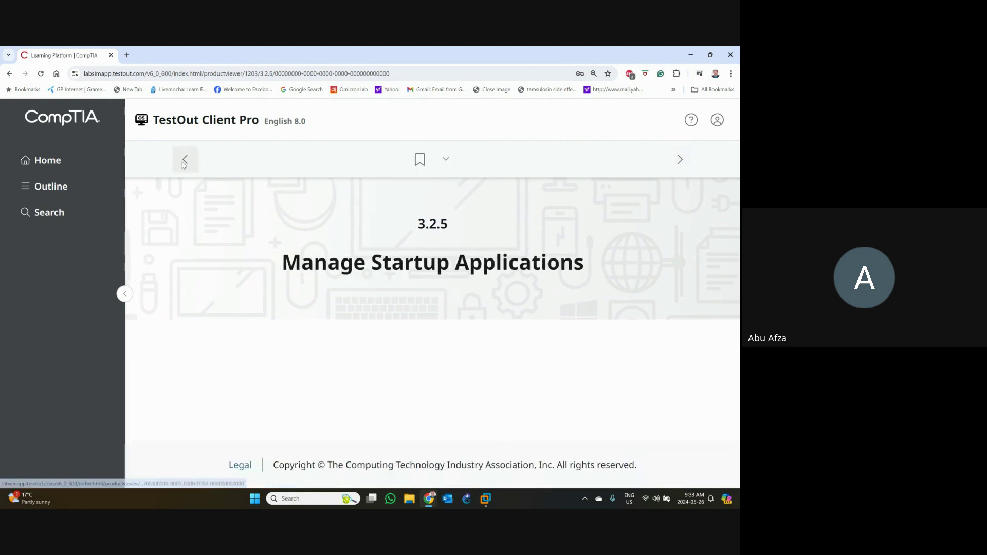
{"action": "scroll", "coordinate": [421, 367], "scroll_direction": "down", "scroll_amount": 5}
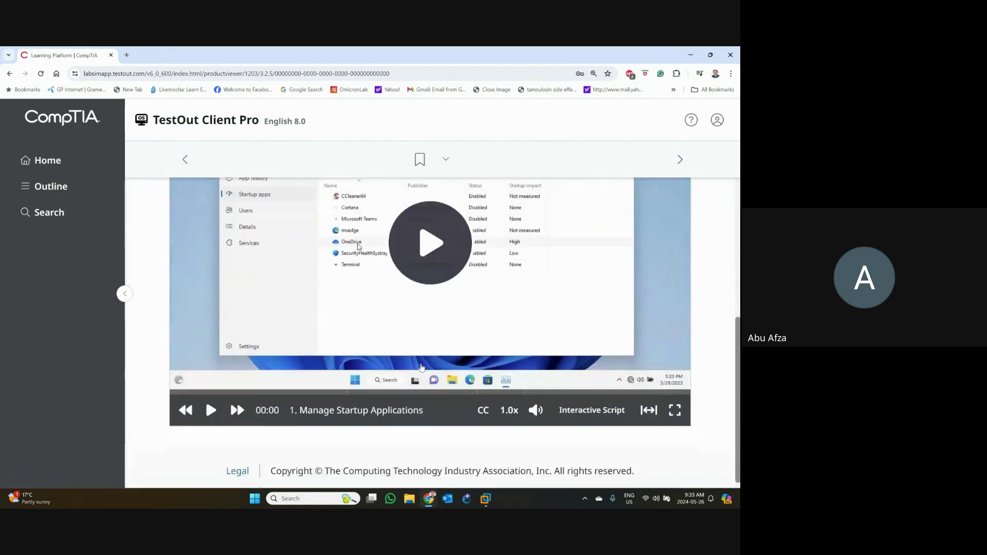
{"action": "left_click", "coordinate": [681, 162]}
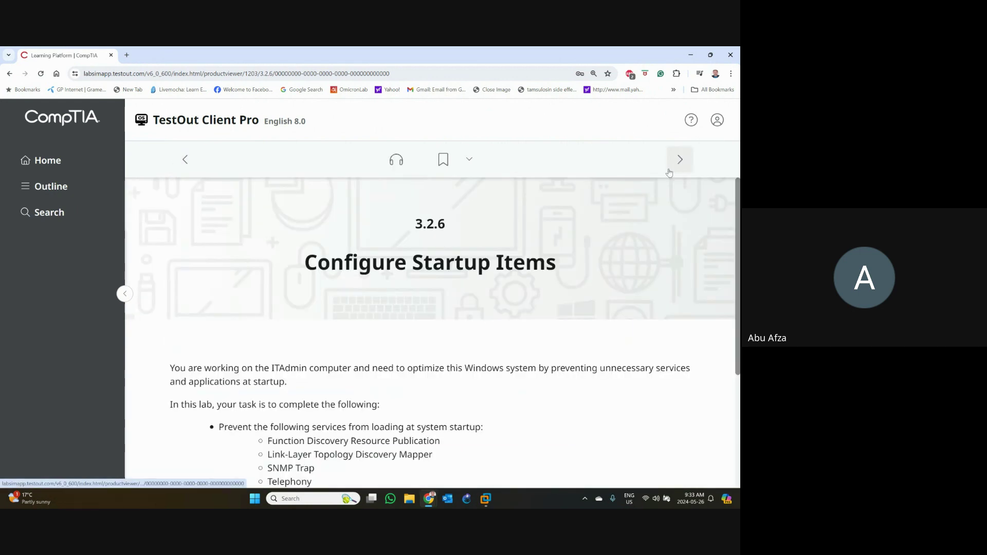
{"action": "scroll", "coordinate": [518, 356], "scroll_direction": "down", "scroll_amount": 1}
{"action": "scroll", "coordinate": [517, 356], "scroll_direction": "down", "scroll_amount": 3}
{"action": "scroll", "coordinate": [518, 355], "scroll_direction": "up", "scroll_amount": 4}
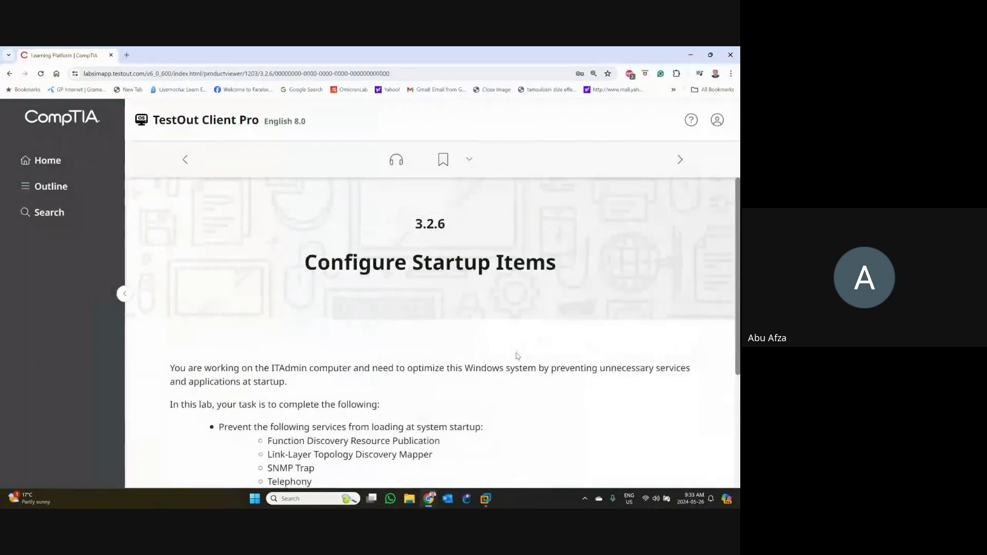
{"action": "scroll", "coordinate": [517, 356], "scroll_direction": "down", "scroll_amount": 2}
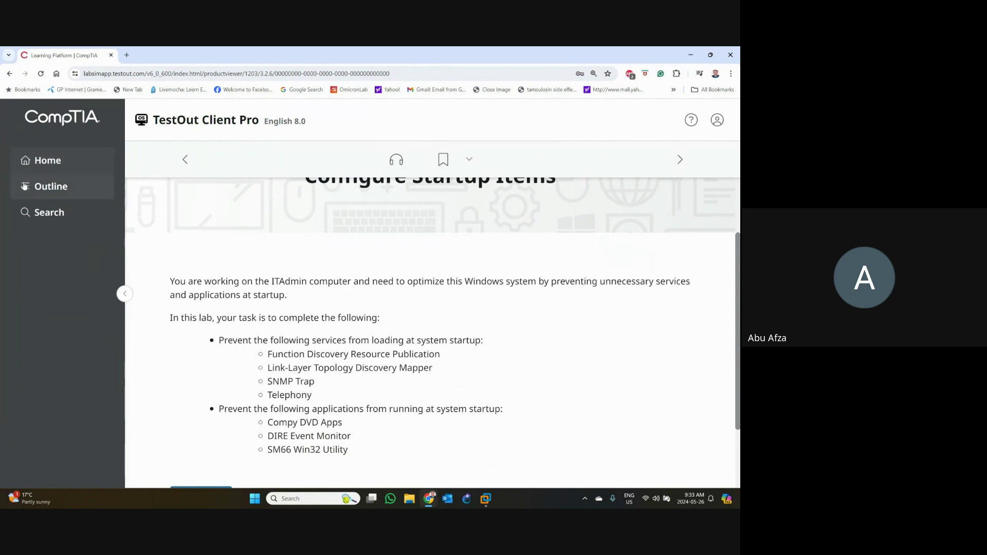
- Open the course Outline, browse it, and expand the 6.0 Group Policy section
{"action": "left_click", "coordinate": [53, 180]}
{"action": "scroll", "coordinate": [144, 329], "scroll_direction": "down", "scroll_amount": 6}
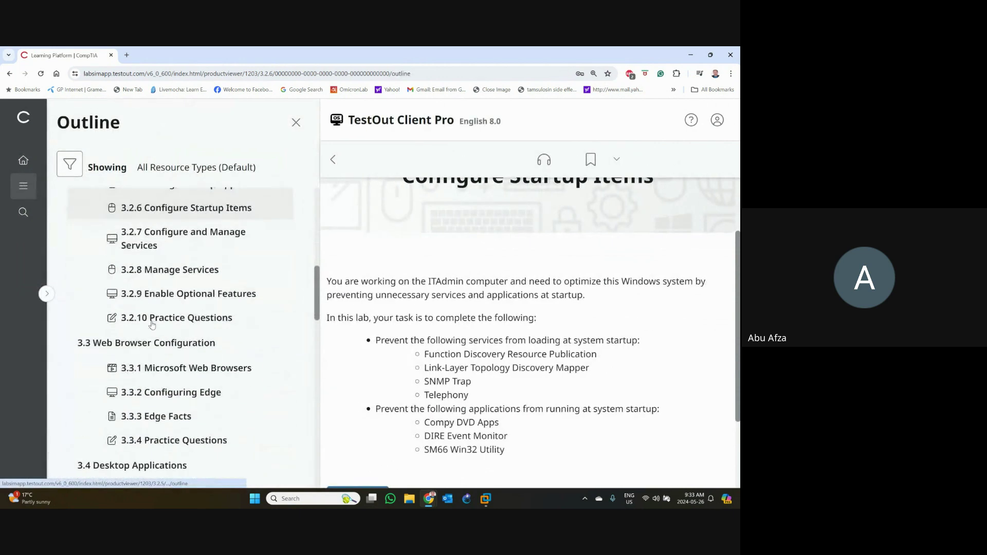
{"action": "scroll", "coordinate": [152, 325], "scroll_direction": "down", "scroll_amount": 5}
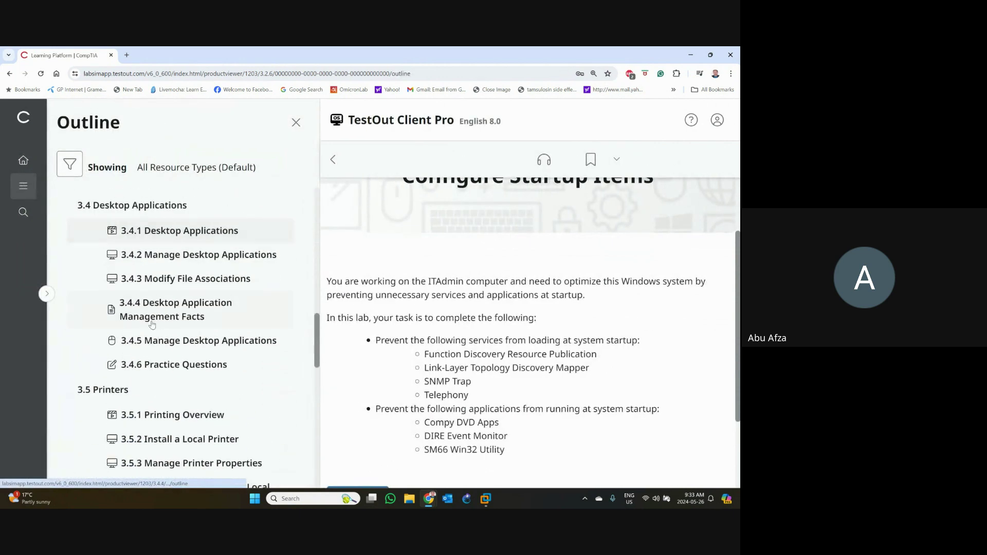
{"action": "scroll", "coordinate": [152, 325], "scroll_direction": "down", "scroll_amount": 5}
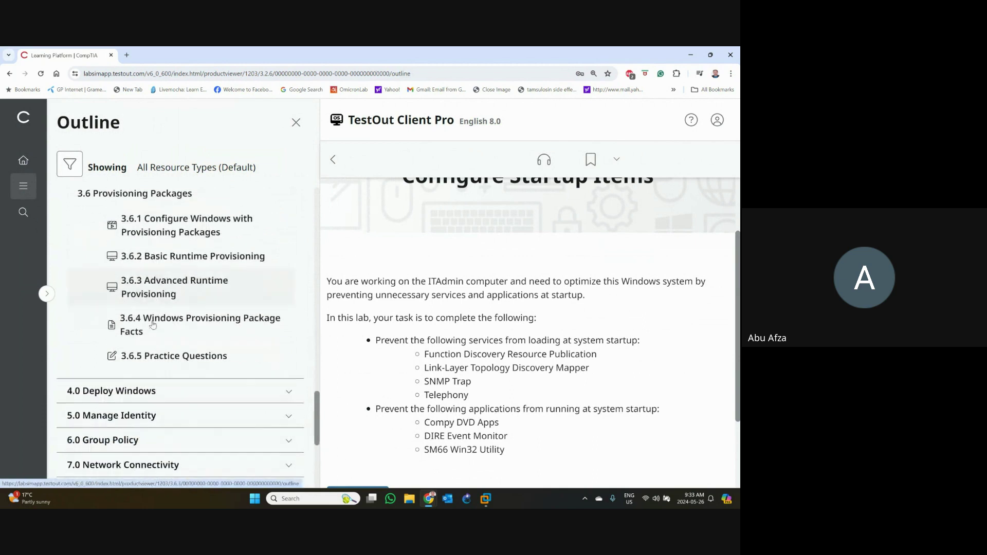
{"action": "scroll", "coordinate": [152, 325], "scroll_direction": "down", "scroll_amount": 1}
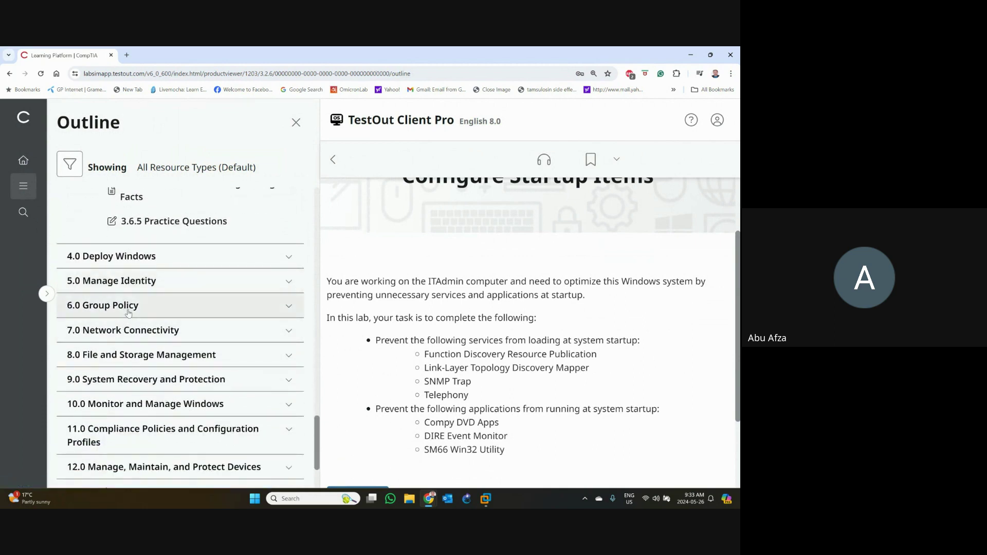
{"action": "left_click", "coordinate": [128, 314]}
{"action": "scroll", "coordinate": [129, 313], "scroll_direction": "down", "scroll_amount": 3}
{"action": "scroll", "coordinate": [128, 313], "scroll_direction": "down", "scroll_amount": 9}
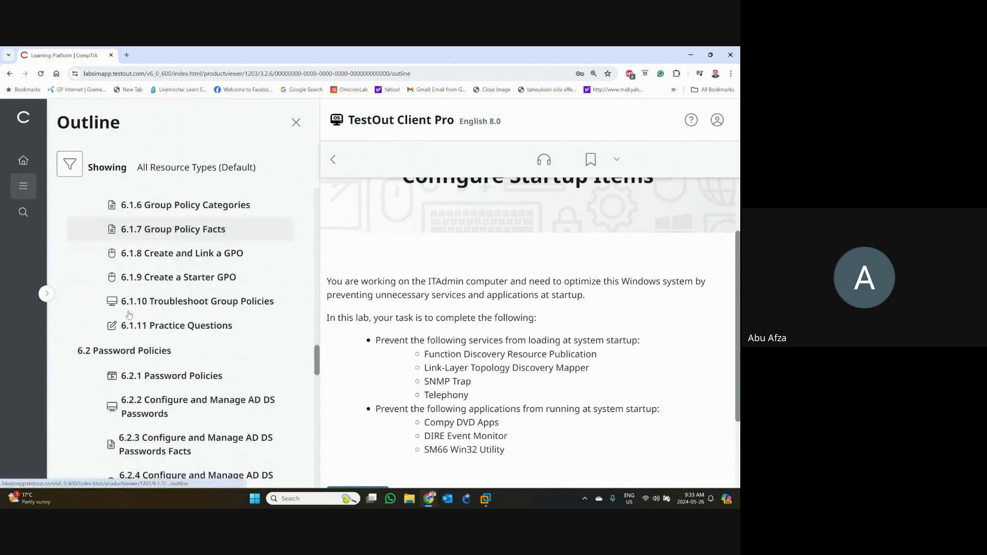
{"action": "scroll", "coordinate": [129, 315], "scroll_direction": "down", "scroll_amount": 12}
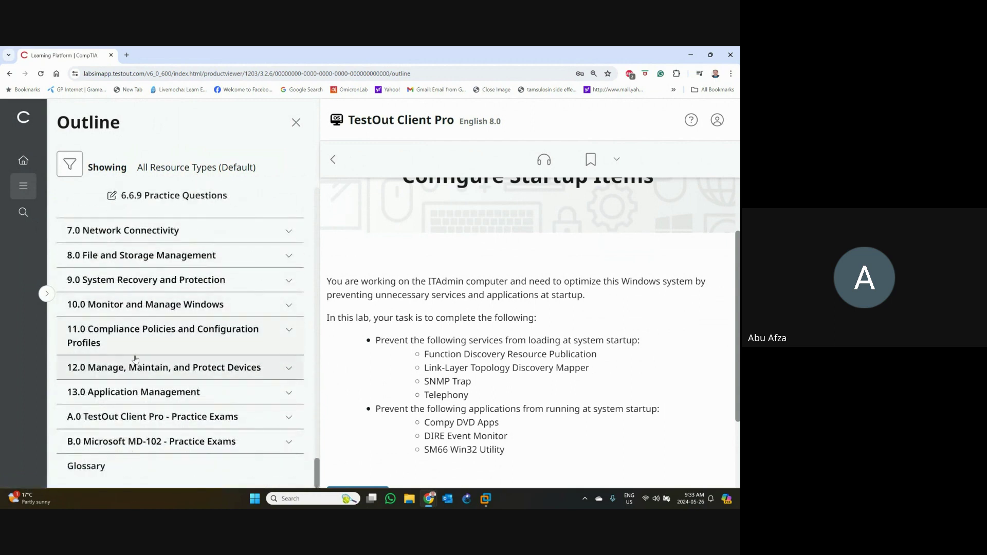
{"action": "scroll", "coordinate": [137, 365], "scroll_direction": "up", "scroll_amount": 3}
- Close the resource-type filter unchanged, then collapse sections 6.0 Group Policy and 3.0 Post Installation Tasks
{"action": "left_click", "coordinate": [69, 165]}
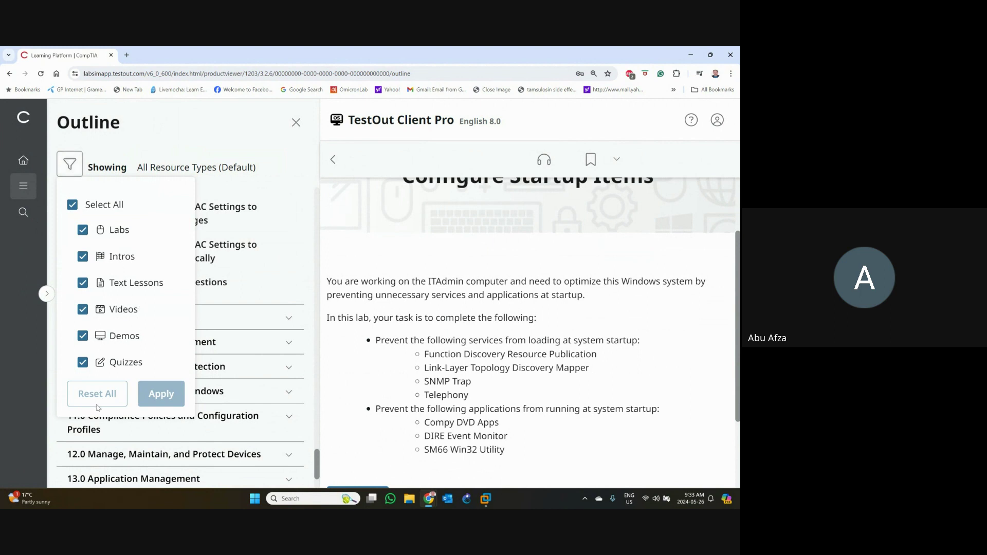
{"action": "left_click", "coordinate": [144, 156]}
{"action": "scroll", "coordinate": [155, 292], "scroll_direction": "down", "scroll_amount": 3}
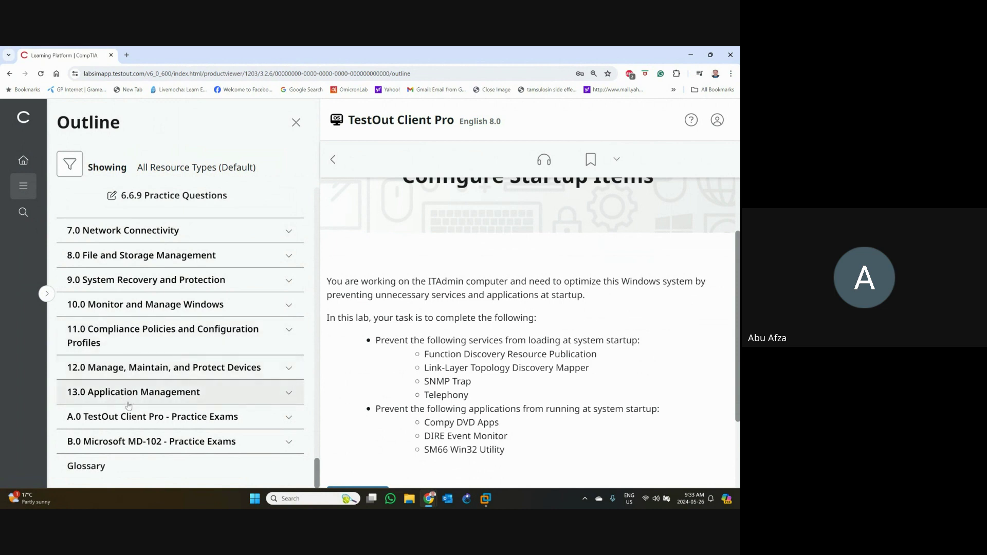
{"action": "scroll", "coordinate": [142, 383], "scroll_direction": "up", "scroll_amount": 10}
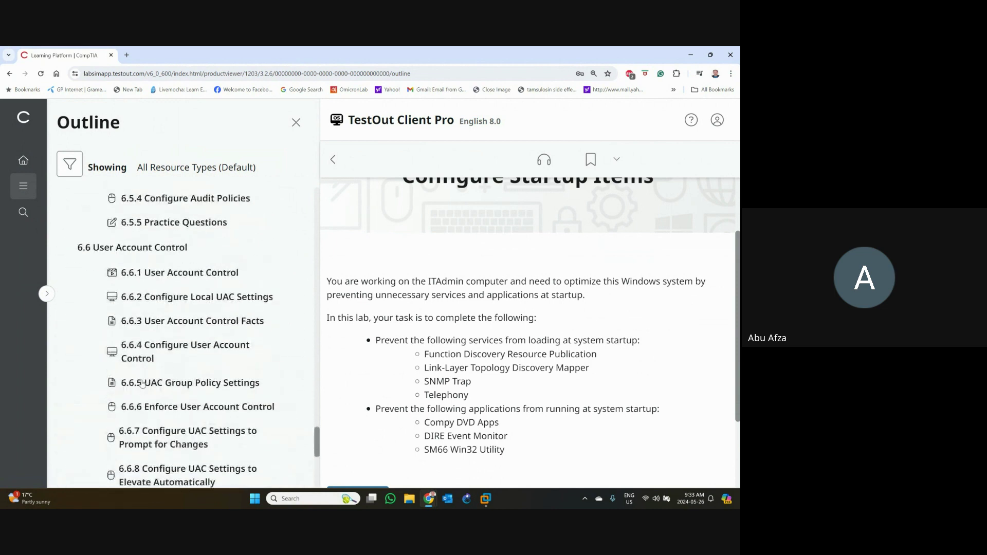
{"action": "scroll", "coordinate": [142, 383], "scroll_direction": "up", "scroll_amount": 5}
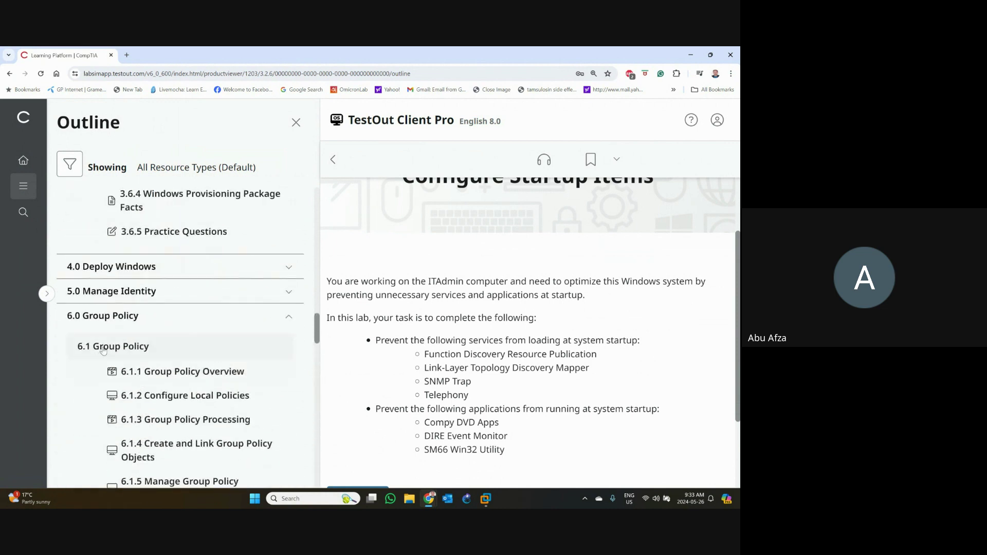
{"action": "left_click", "coordinate": [101, 315]}
{"action": "scroll", "coordinate": [100, 306], "scroll_direction": "up", "scroll_amount": 6}
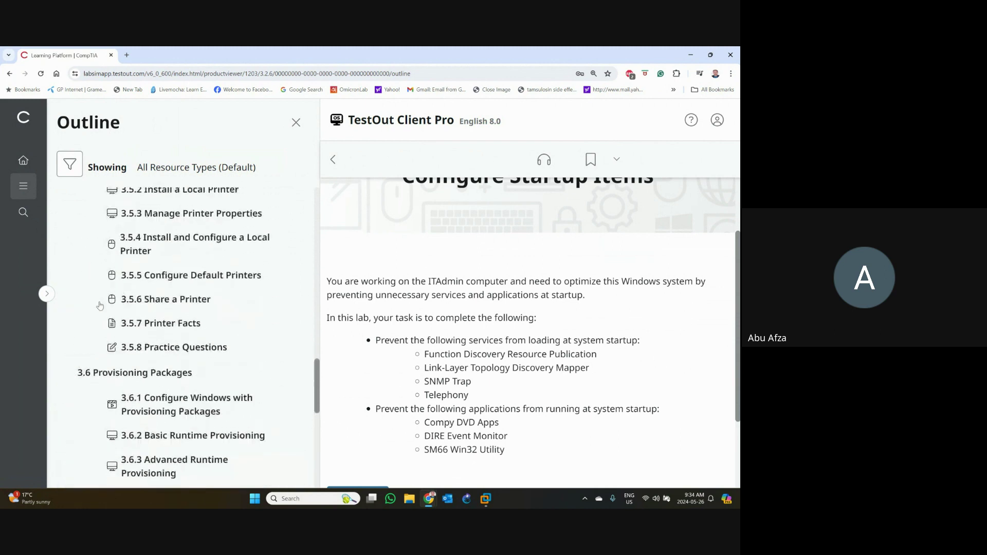
{"action": "scroll", "coordinate": [138, 307], "scroll_direction": "up", "scroll_amount": 8}
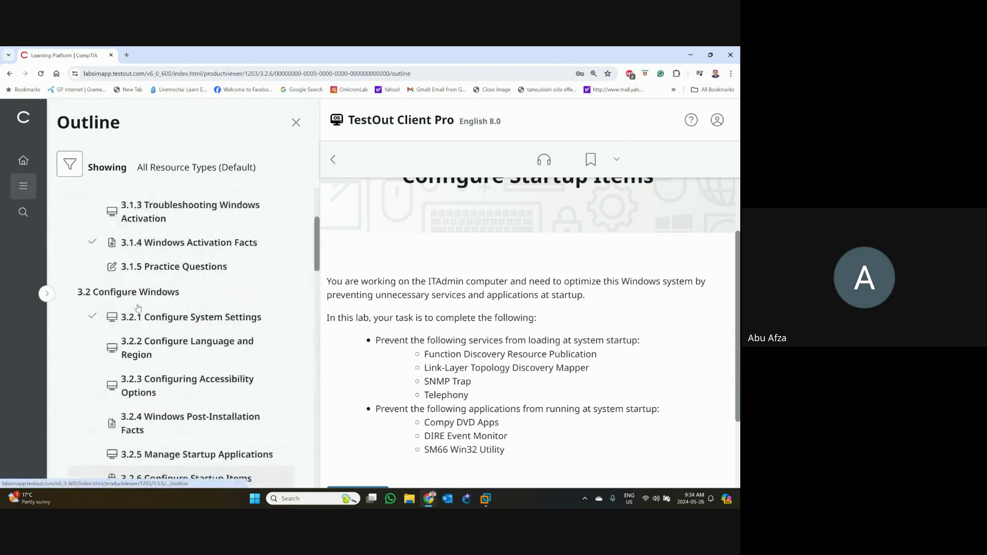
{"action": "left_click", "coordinate": [144, 251]}
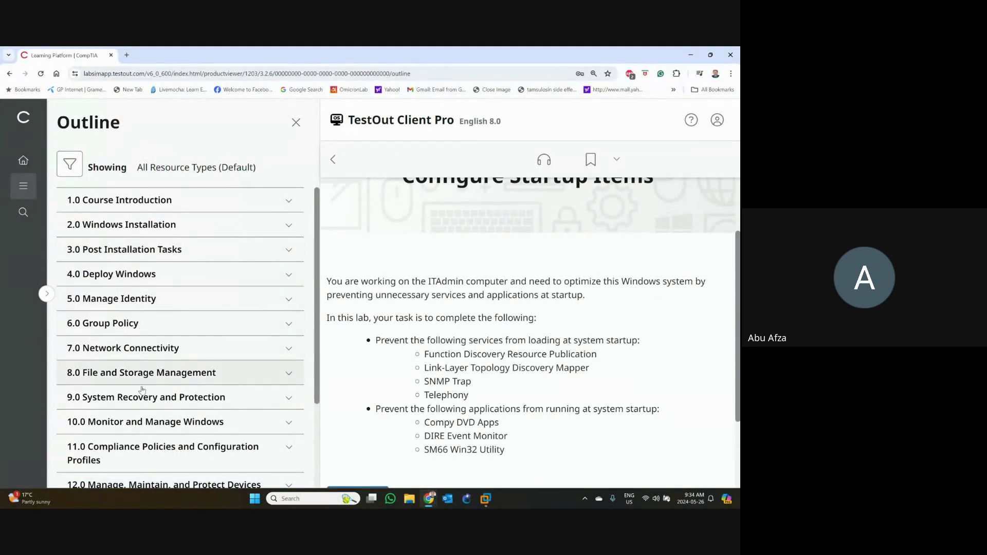
{"action": "scroll", "coordinate": [137, 441], "scroll_direction": "down", "scroll_amount": 3}
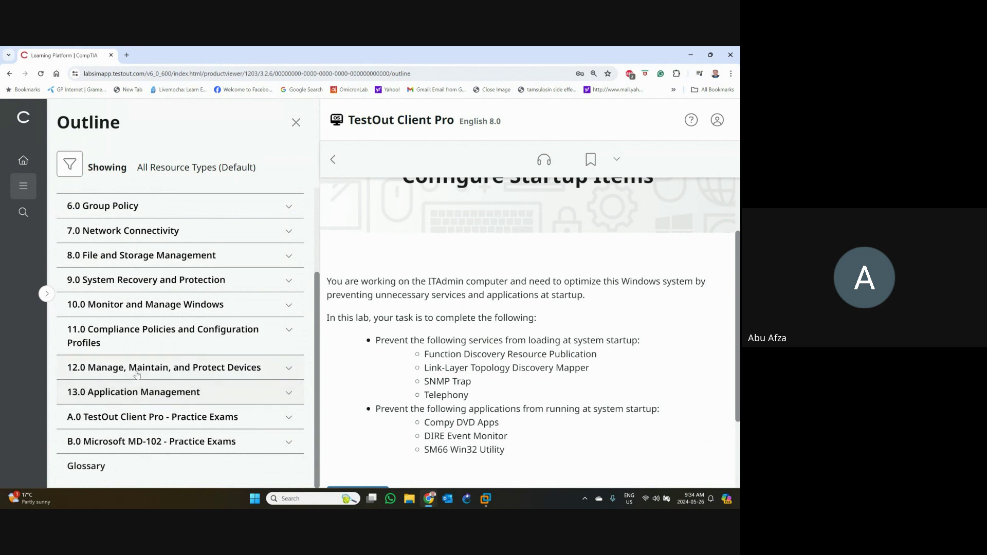
{"action": "scroll", "coordinate": [146, 308], "scroll_direction": "up", "scroll_amount": 3}
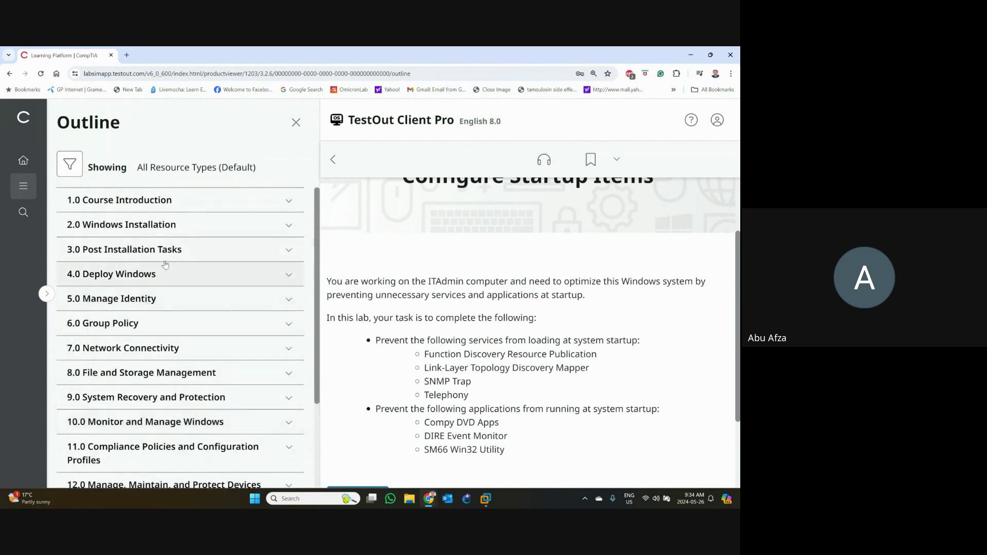
- Go to MD100 course folder > Others > FromTestoutVersion8, open the lesson plans PDF, and dismiss Acrobat's error
{"action": "left_click", "coordinate": [408, 506]}
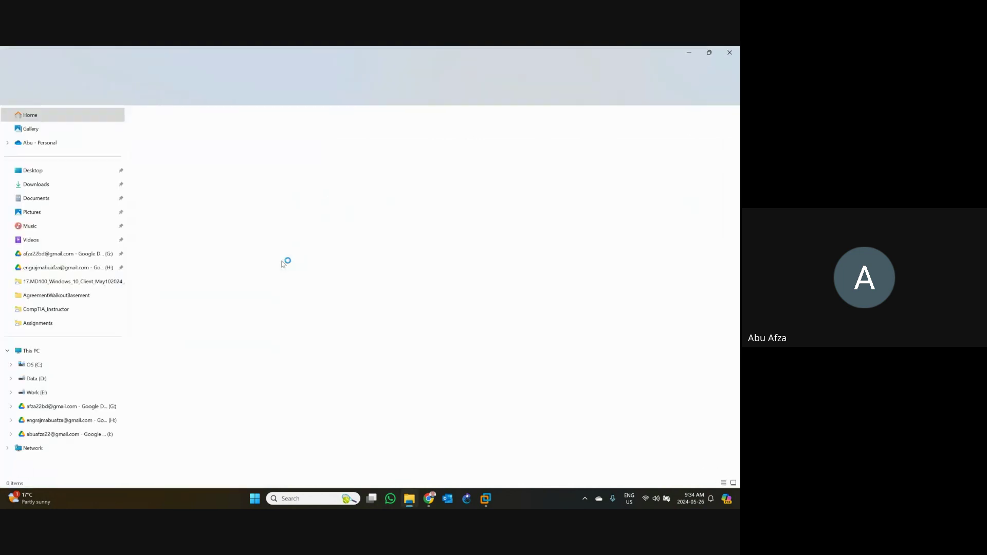
{"action": "left_click", "coordinate": [67, 280]}
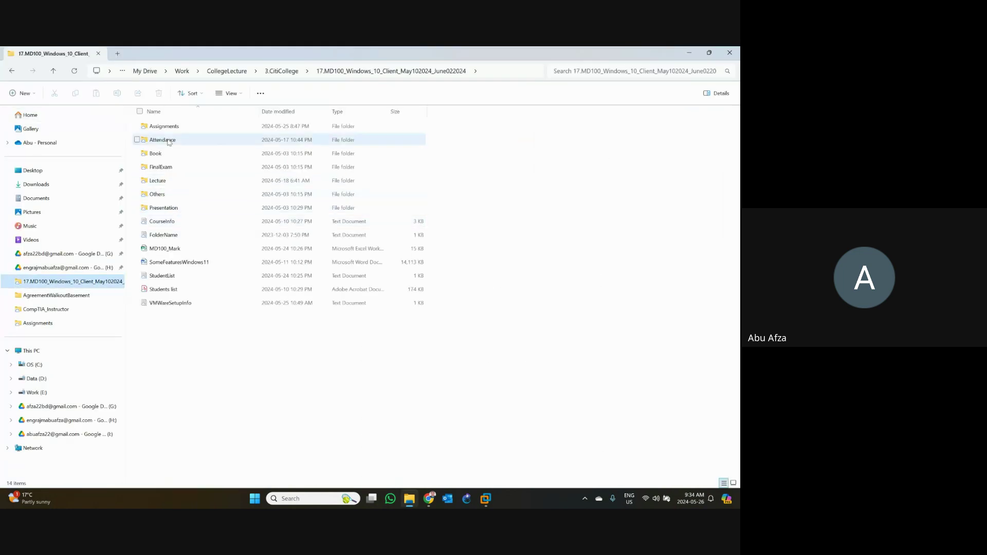
{"action": "double_click", "coordinate": [161, 195]}
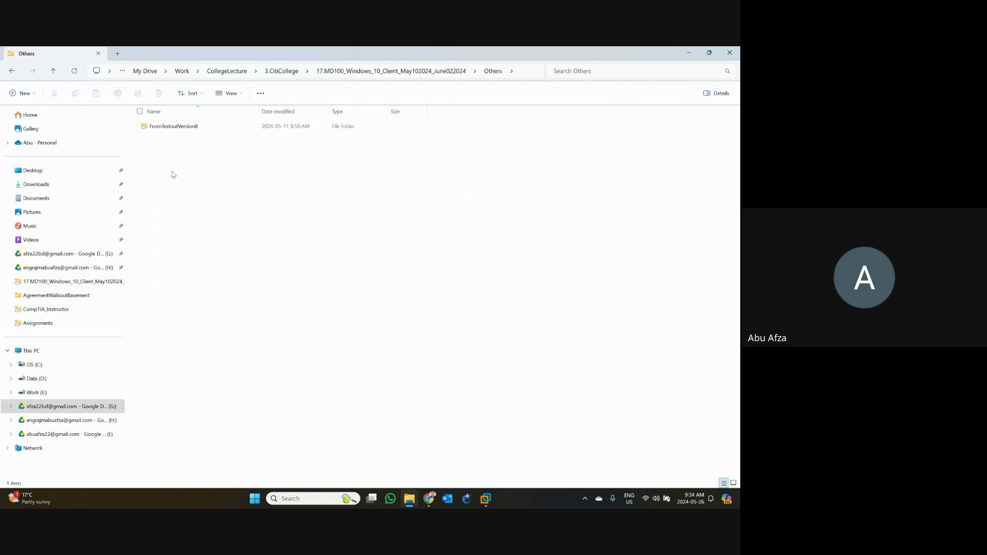
{"action": "double_click", "coordinate": [182, 129]}
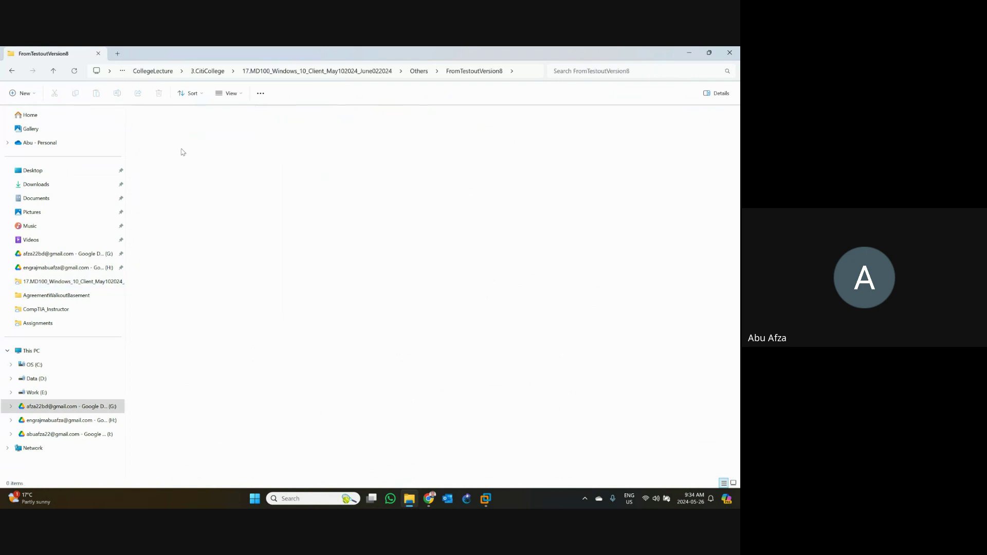
{"action": "left_click", "coordinate": [188, 169]}
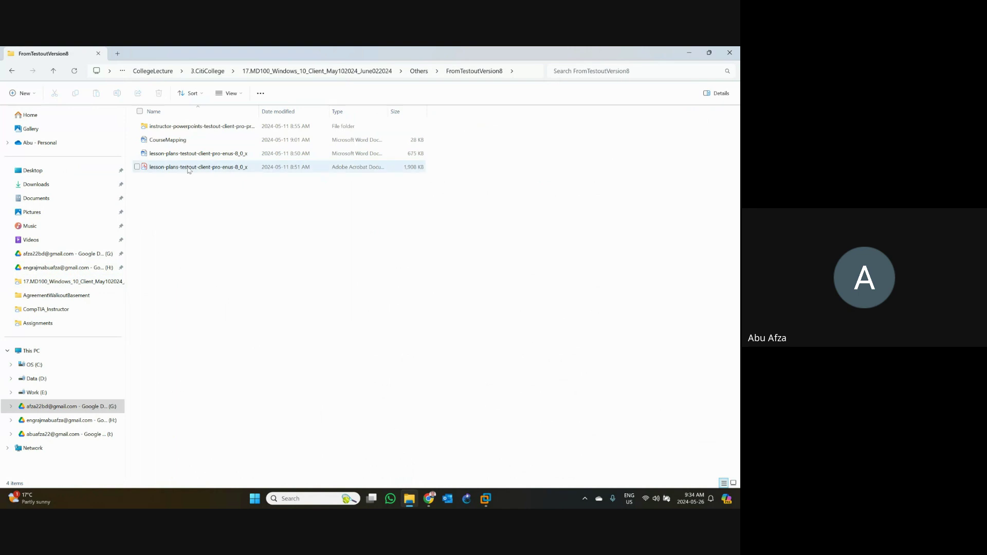
{"action": "left_click", "coordinate": [198, 216]}
{"action": "left_click", "coordinate": [200, 170]}
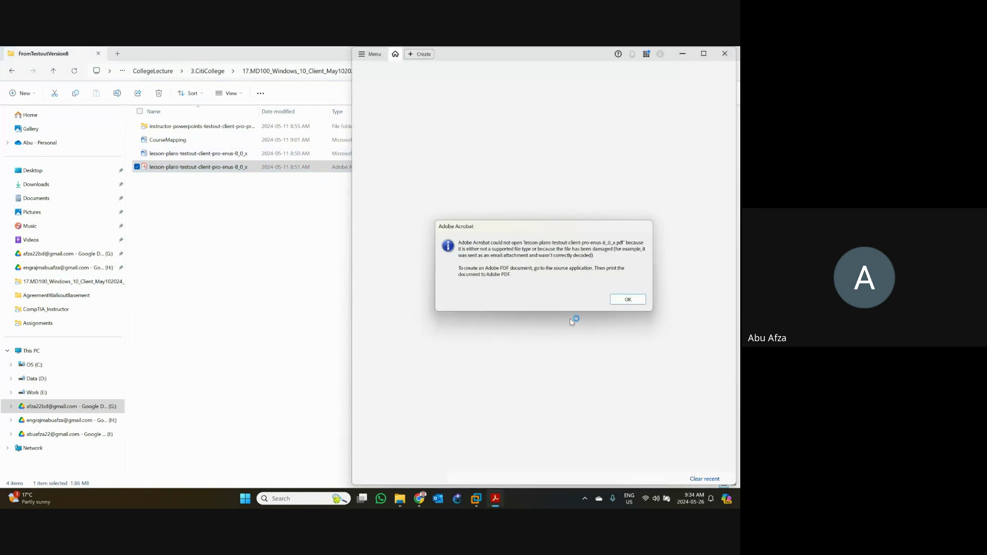
{"action": "left_click", "coordinate": [625, 303]}
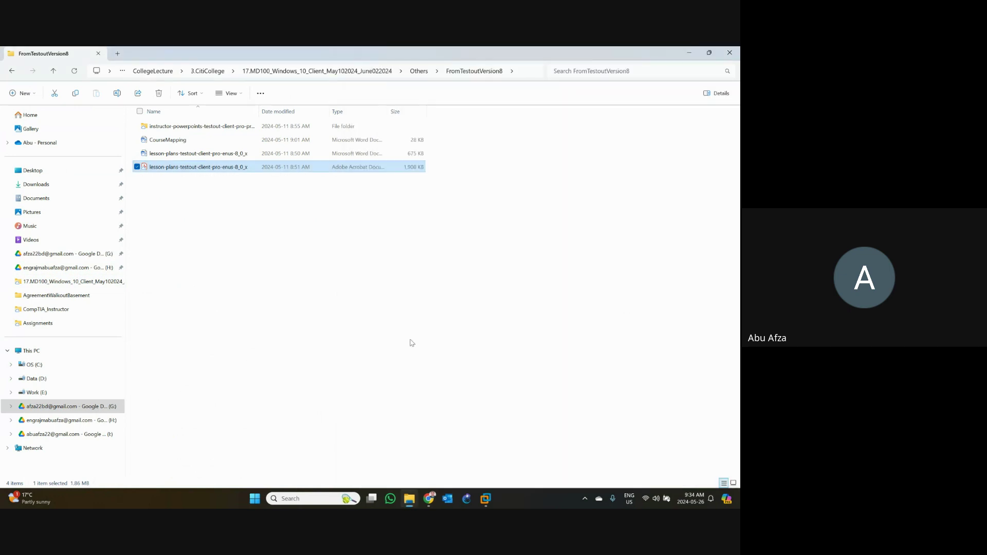
{"action": "left_click", "coordinate": [240, 298]}
- Open the lesson plans PDF in Acrobat full-screen and search it for DHCP
{"action": "double_click", "coordinate": [204, 168]}
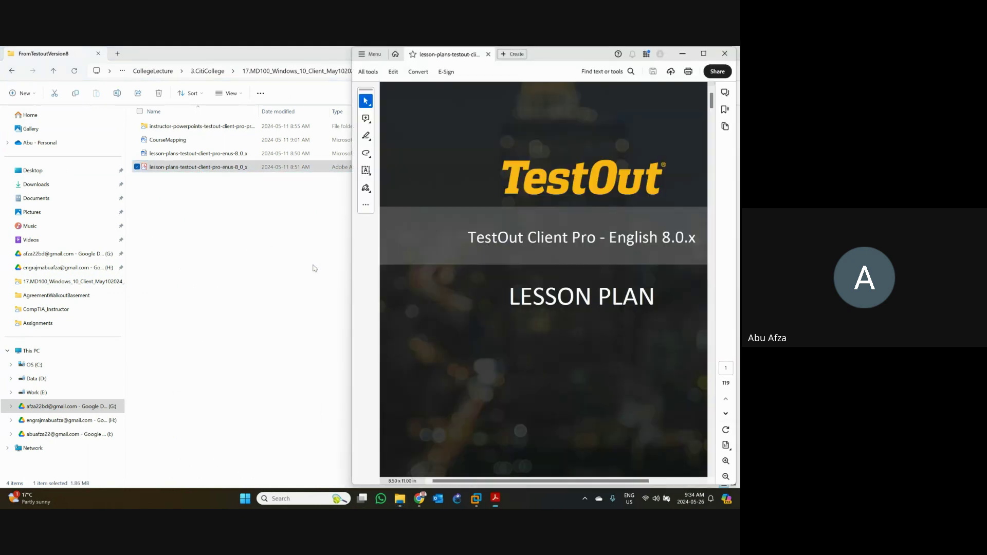
{"action": "left_click", "coordinate": [704, 54]}
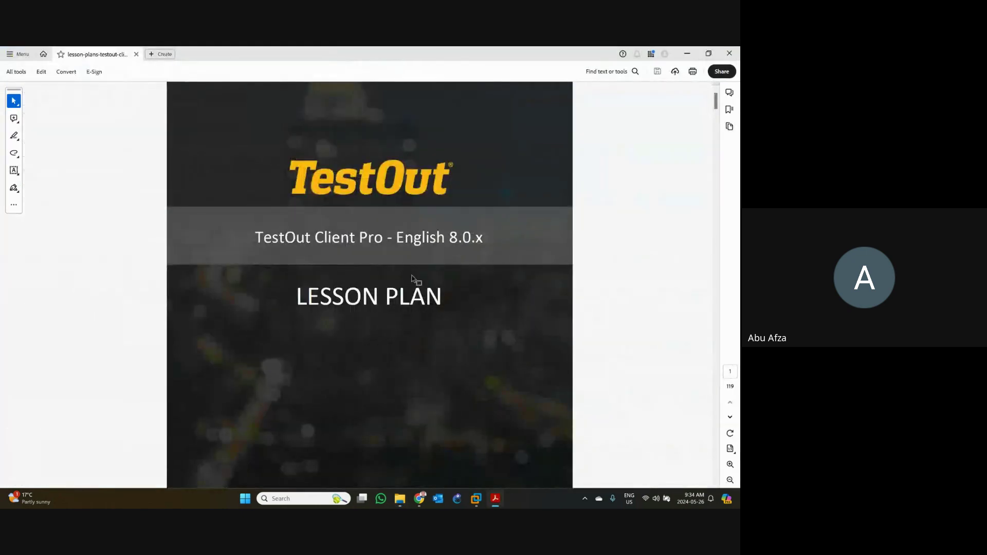
{"action": "key", "text": "ctrl+f"}
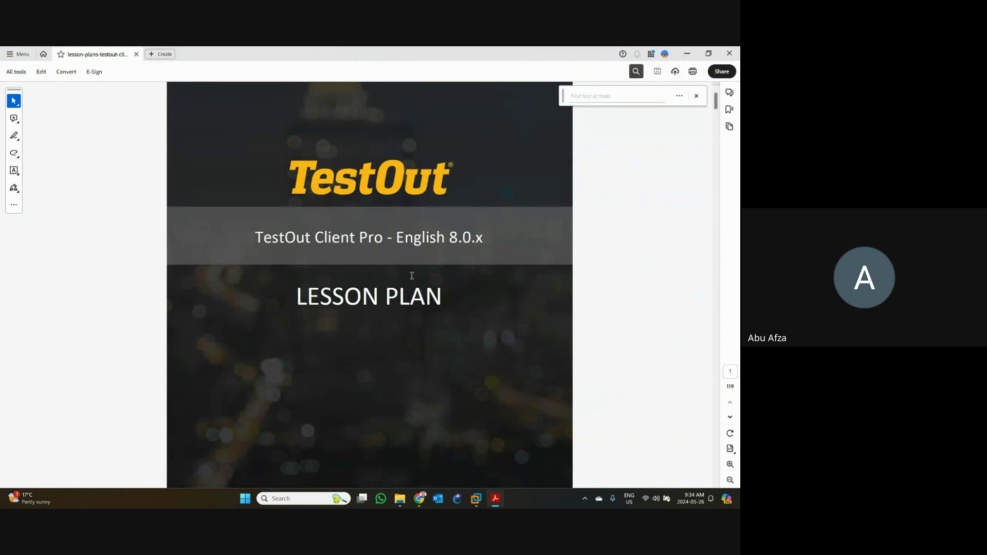
{"action": "left_click", "coordinate": [596, 98]}
{"action": "type", "text": "DH"}
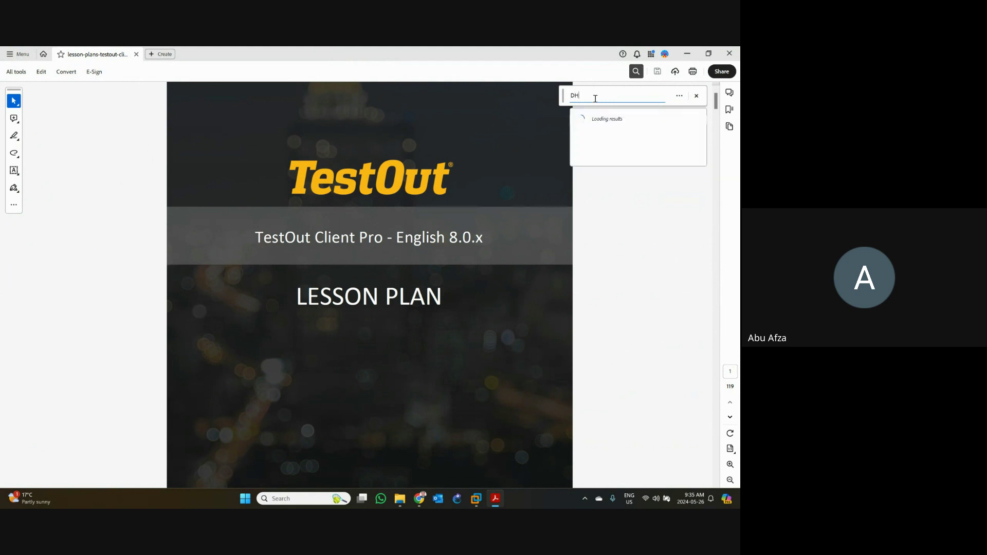
{"action": "type", "text": "CP"}
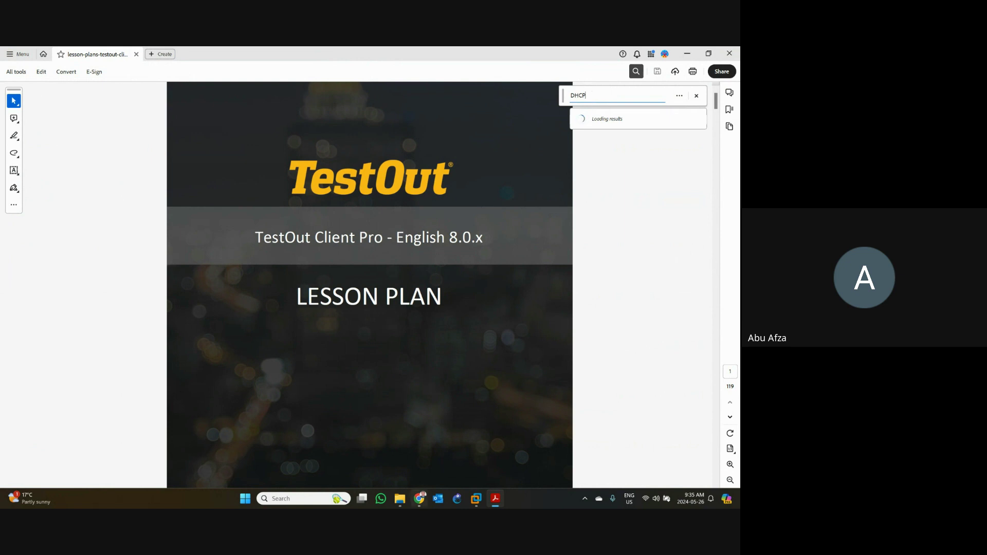
- Bring up the Windows10 VM in VMware Workstation and focus its lock screen
{"action": "mouse_move", "coordinate": [472, 502]}
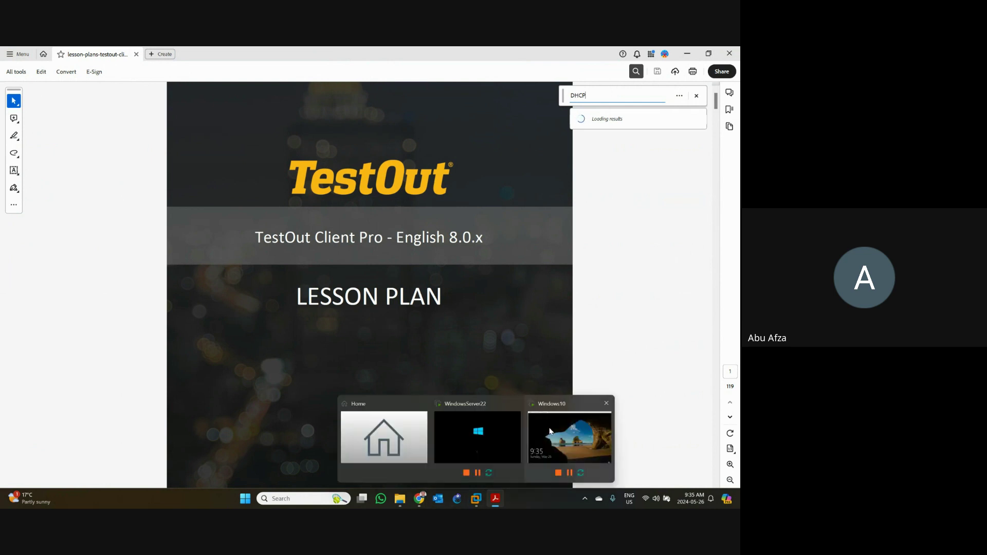
{"action": "left_click", "coordinate": [570, 437]}
{"action": "left_click", "coordinate": [324, 325]}
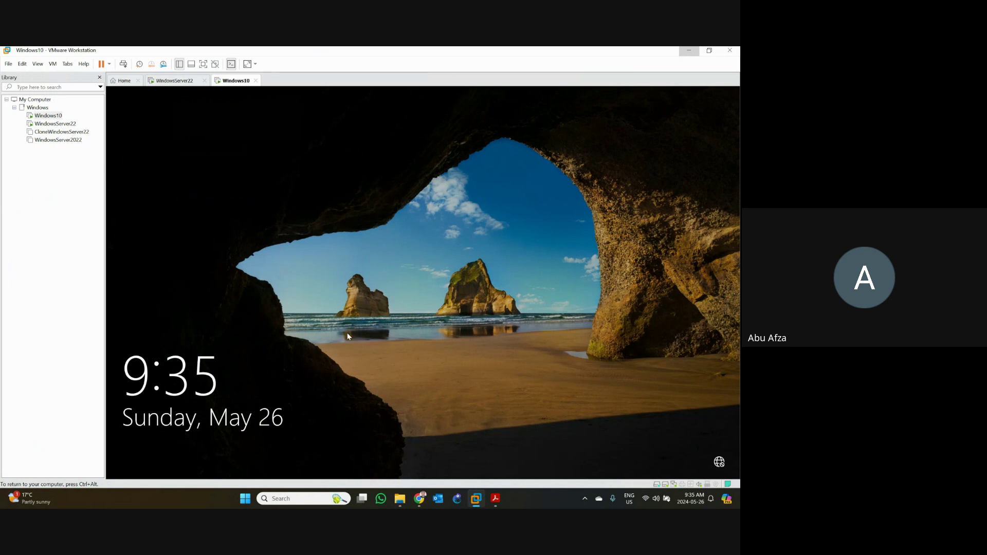
- Sign in to the Windows10 VM with the Administrator password
{"action": "left_click", "coordinate": [347, 332]}
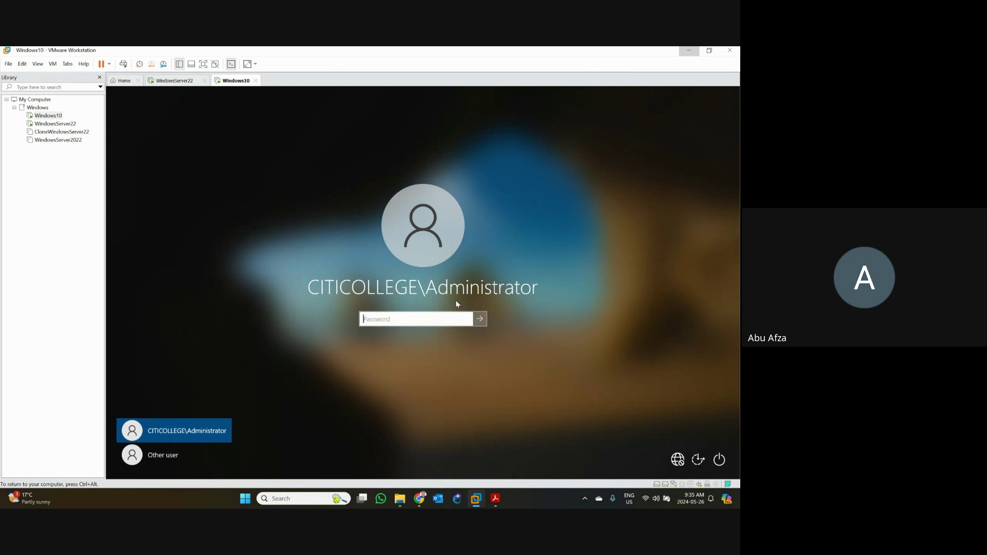
{"action": "left_click", "coordinate": [402, 323]}
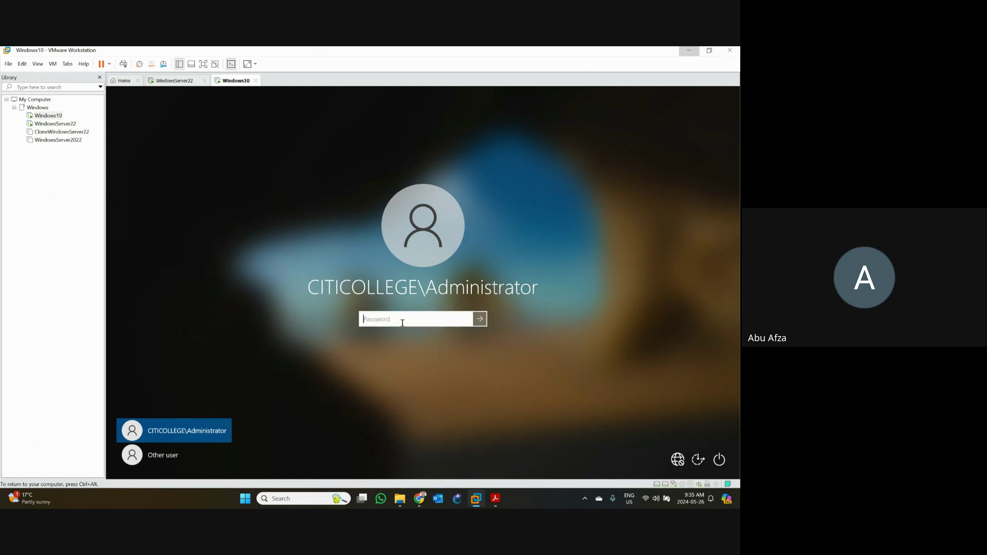
{"action": "type", "text": "••••••••••"}
{"action": "key", "text": "Return"}
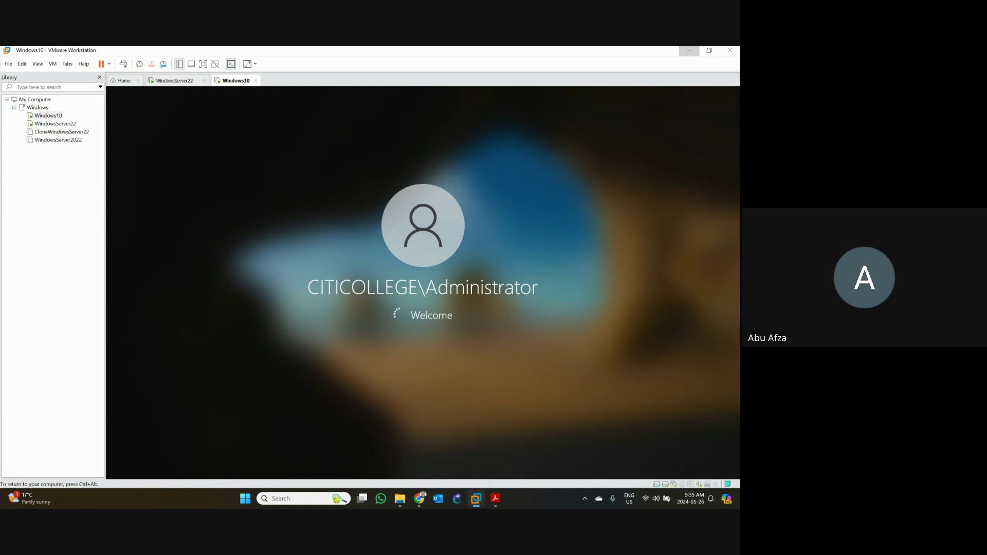
- Sign in to WindowsServer22 as Administrator, then return to the lesson plan PDF
{"action": "key", "text": "ctrl+alt"}
{"action": "left_click", "coordinate": [152, 83]}
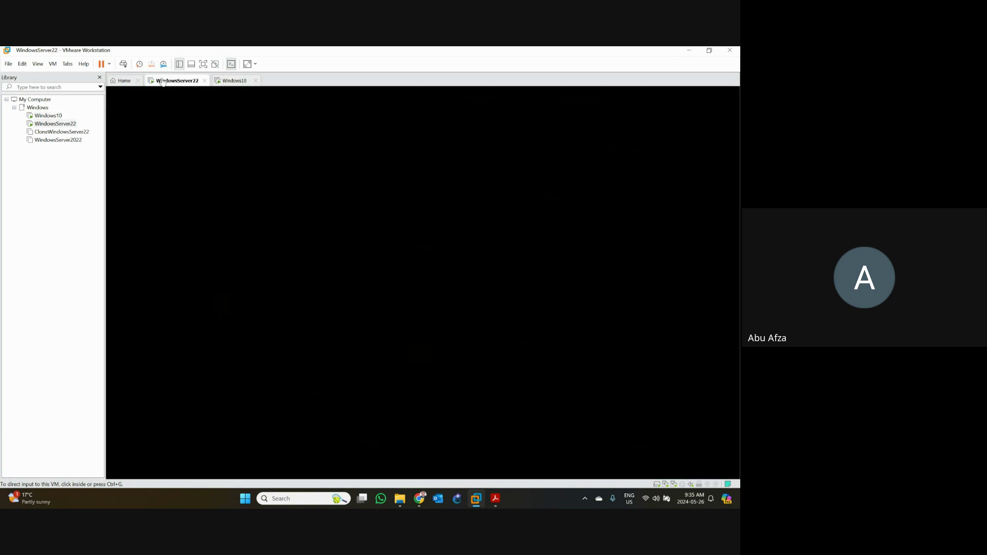
{"action": "left_click", "coordinate": [123, 64]}
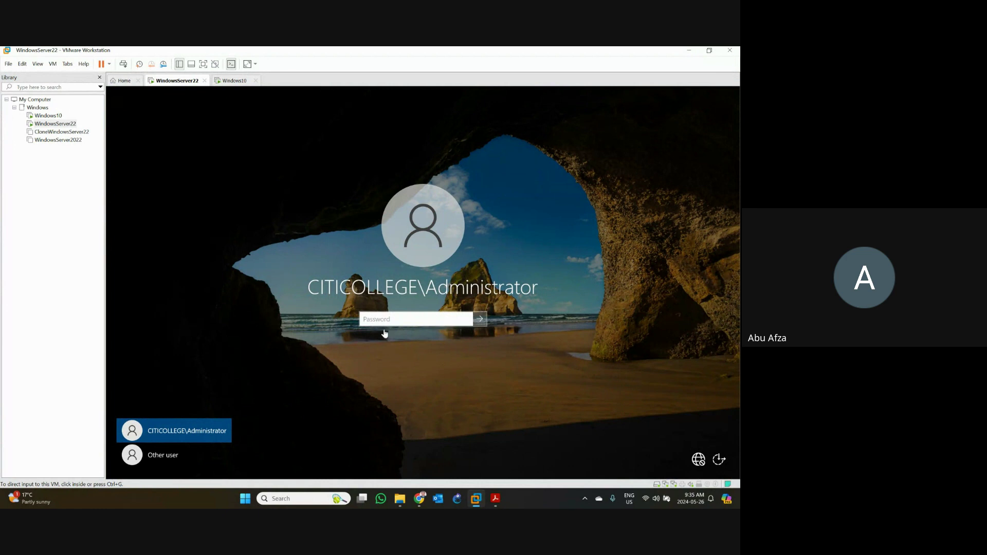
{"action": "left_click", "coordinate": [384, 319]}
{"action": "type", "text": "••••••••••"}
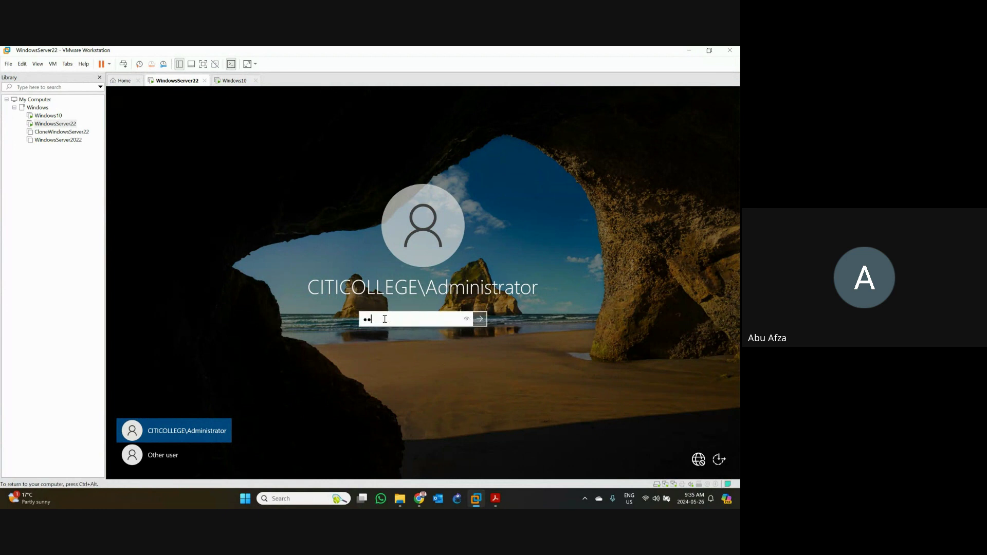
{"action": "key", "text": "Return"}
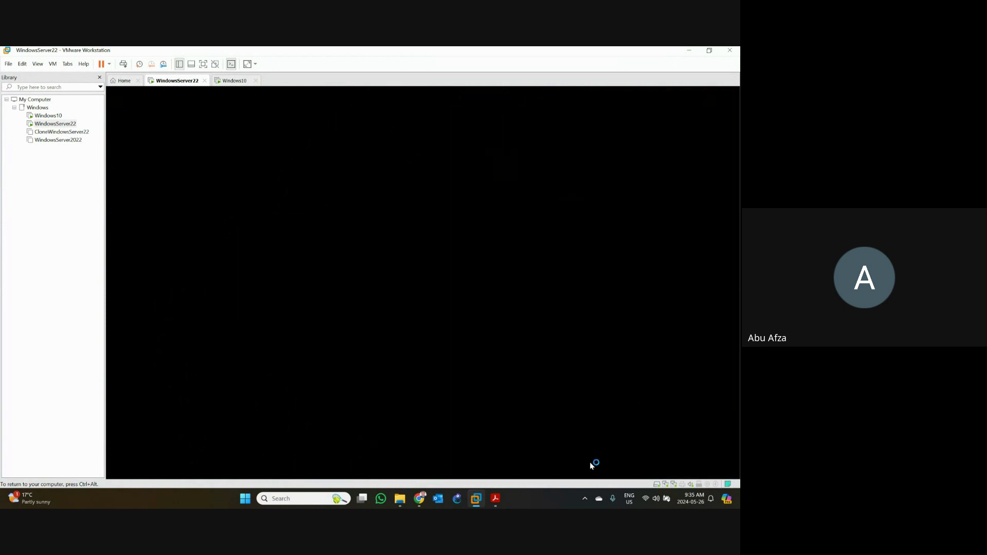
{"action": "left_click", "coordinate": [496, 500]}
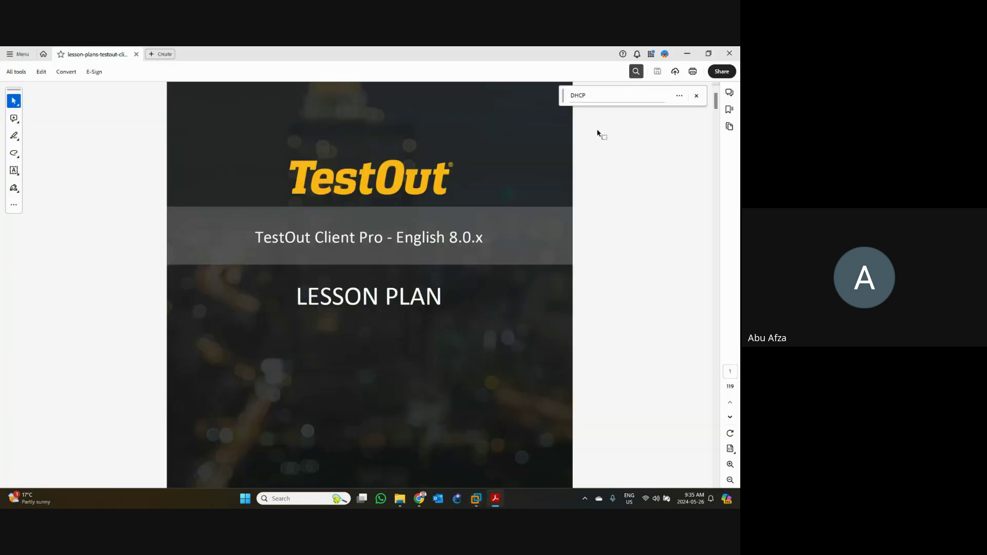
- Search the lesson plan for DHCP and jump to the first match
{"action": "left_click", "coordinate": [594, 92]}
{"action": "key", "text": "Return"}
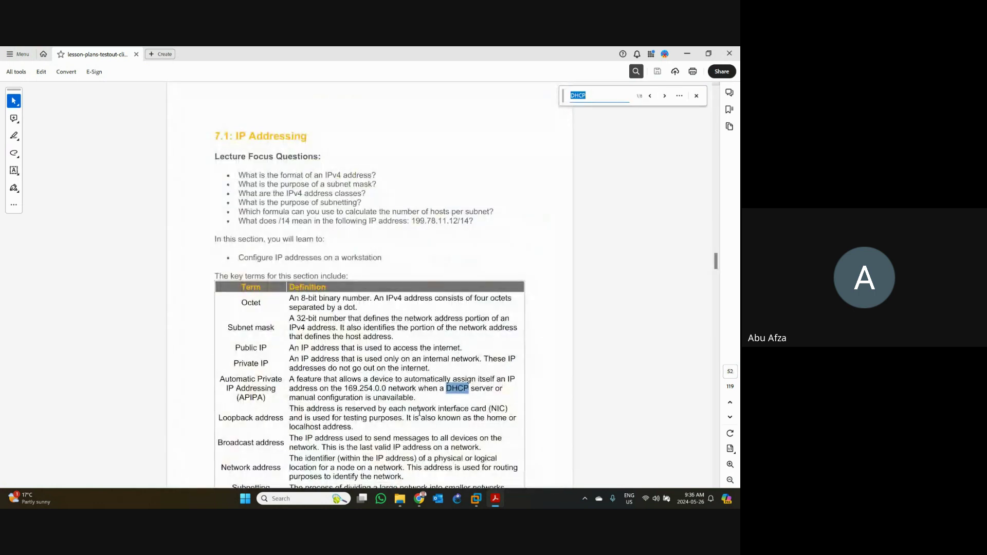
{"action": "left_click", "coordinate": [664, 96]}
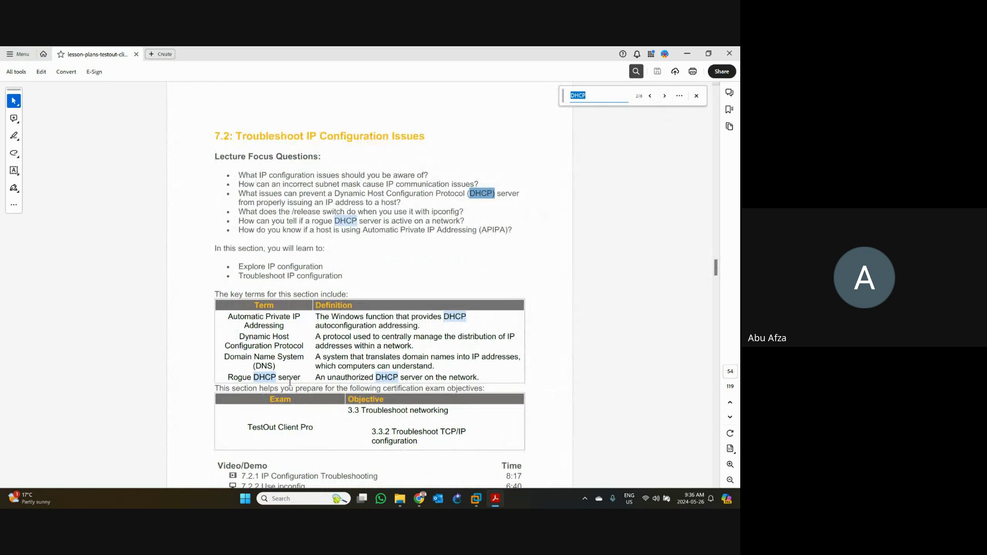
- Advance to the next DHCP match (DHCPv6), then return to the Windows10 VM
{"action": "scroll", "coordinate": [363, 391], "scroll_direction": "down", "scroll_amount": 1}
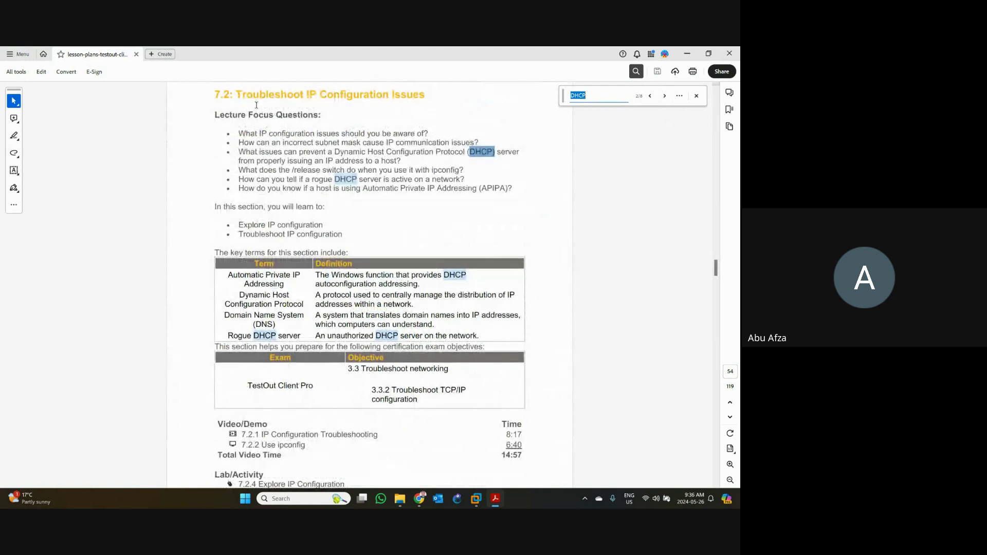
{"action": "scroll", "coordinate": [287, 159], "scroll_direction": "down", "scroll_amount": 10}
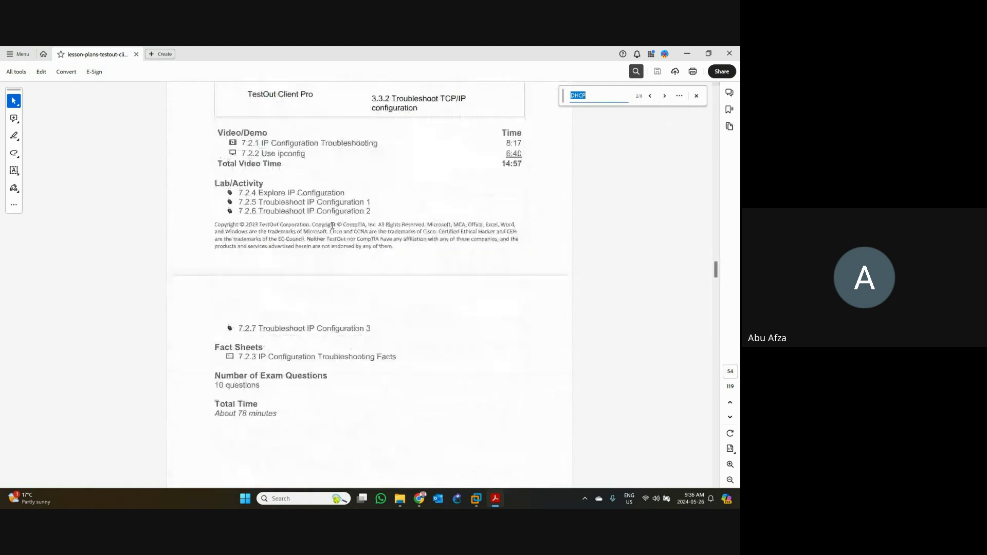
{"action": "left_click", "coordinate": [666, 96]}
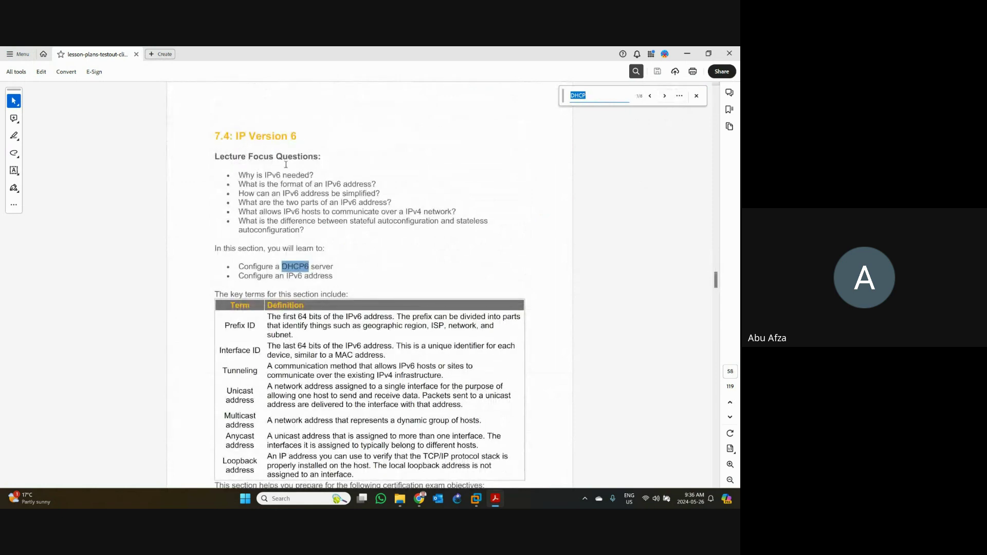
{"action": "left_click", "coordinate": [474, 499]}
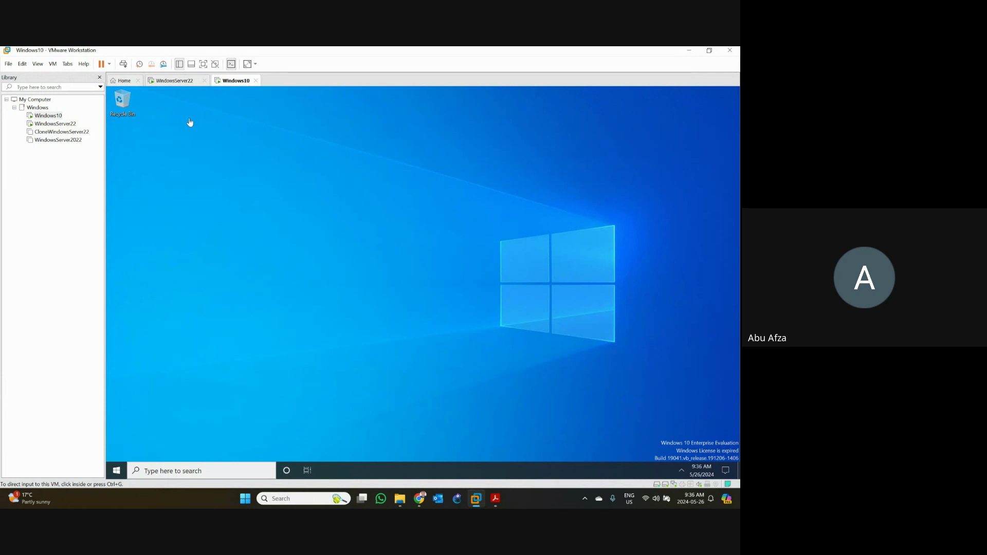
{"action": "left_click", "coordinate": [173, 83]}
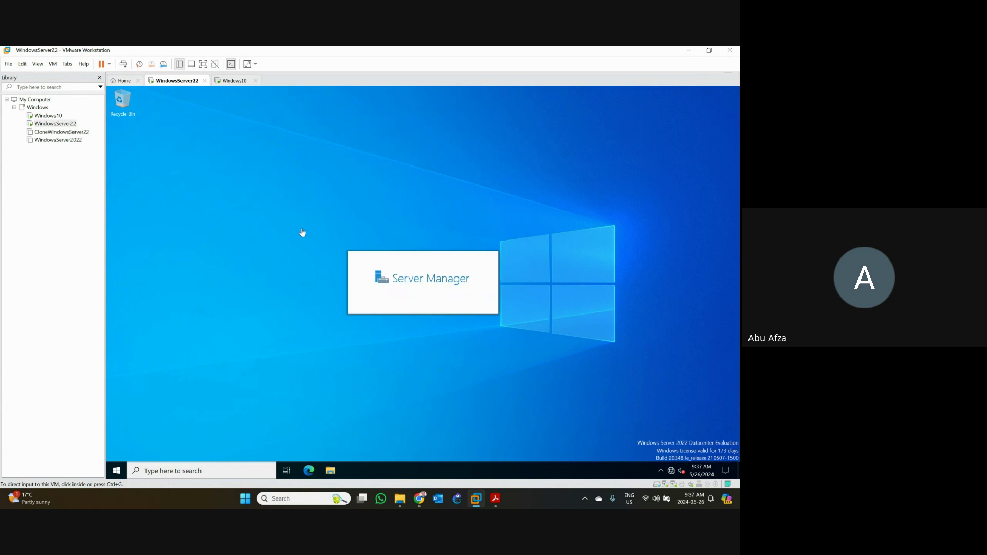
{"action": "left_click", "coordinate": [236, 81]}
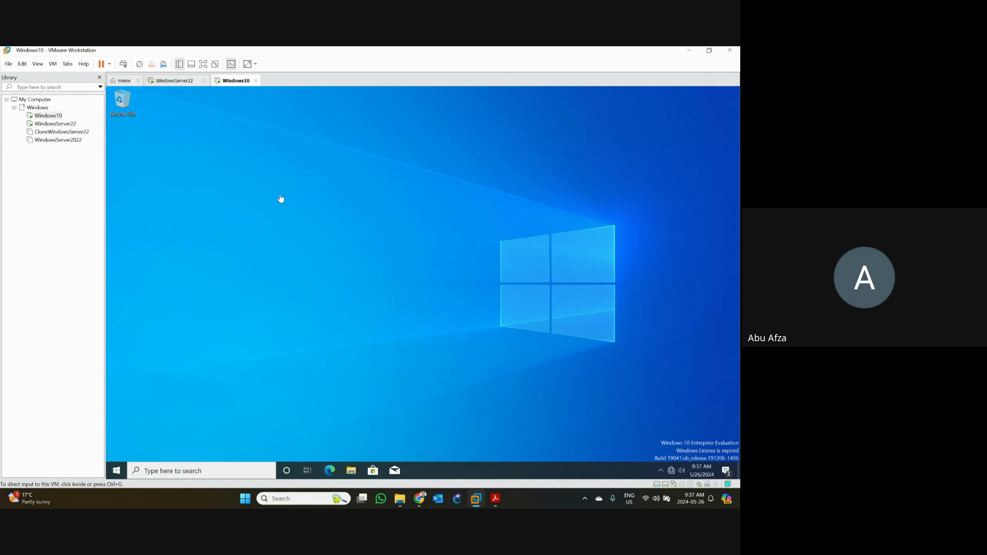
{"action": "left_click", "coordinate": [190, 472]}
{"action": "key", "text": "ctrl+alt"}
{"action": "left_click", "coordinate": [190, 469]}
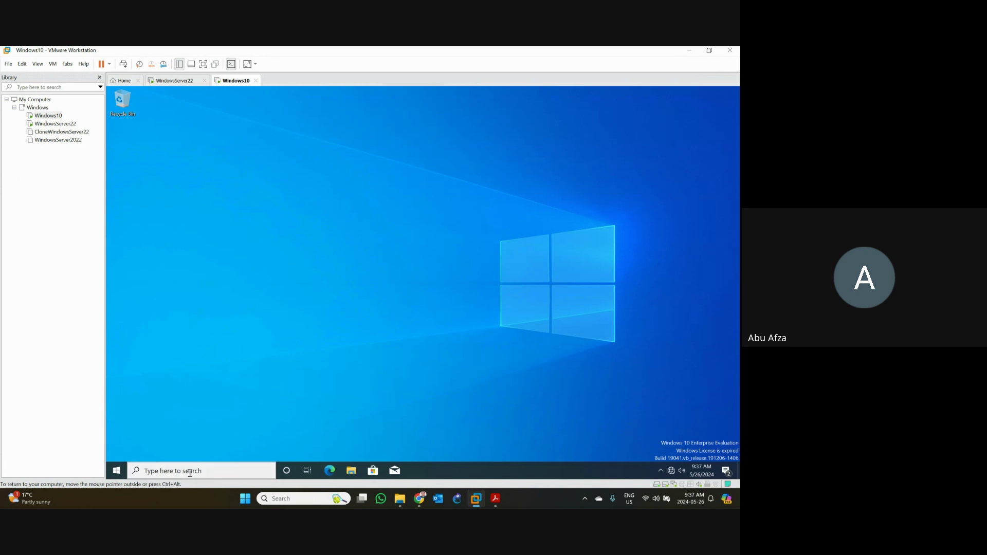
- Launch Command Prompt from the Windows10 VM's search and enter the ipconfig command
{"action": "left_click", "coordinate": [190, 471]}
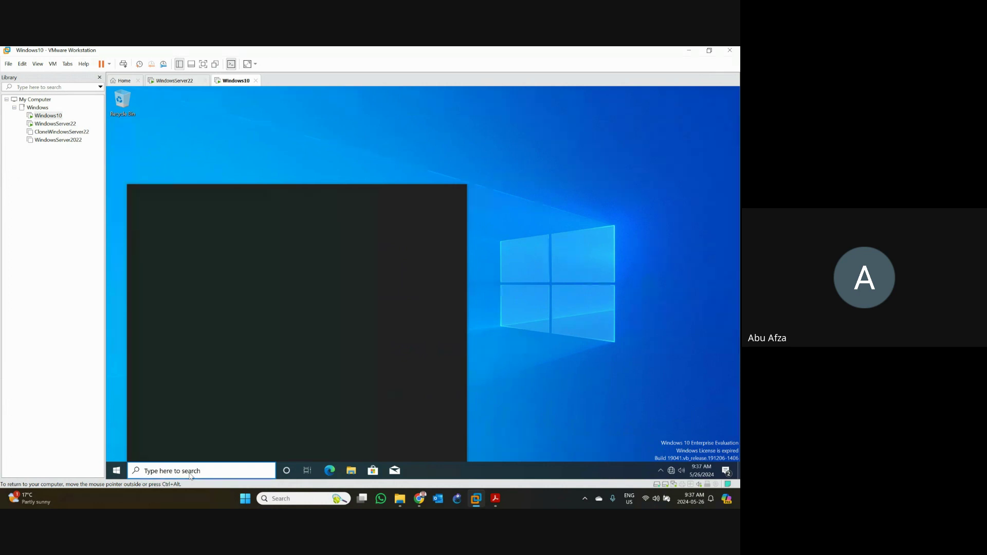
{"action": "type", "text": "cmd"}
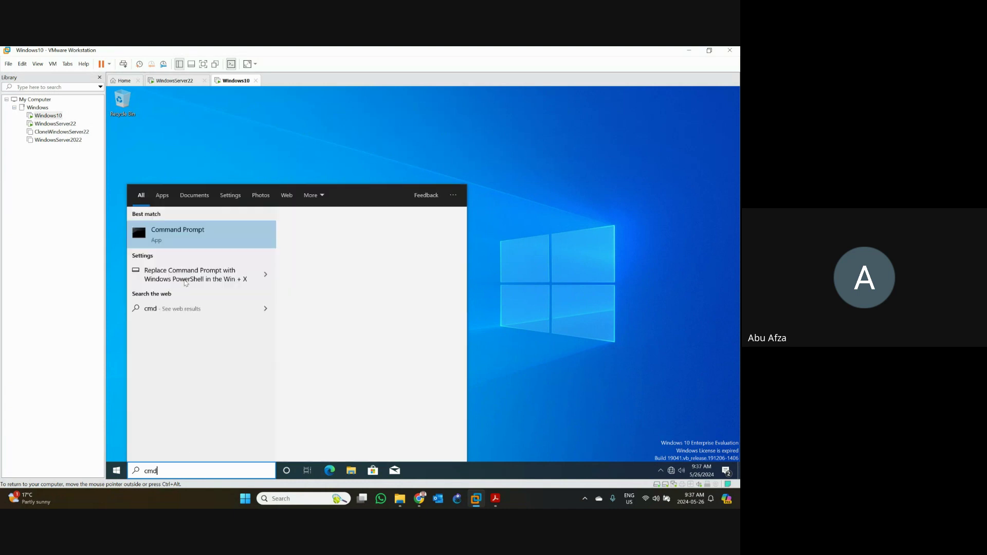
{"action": "left_click", "coordinate": [188, 245]}
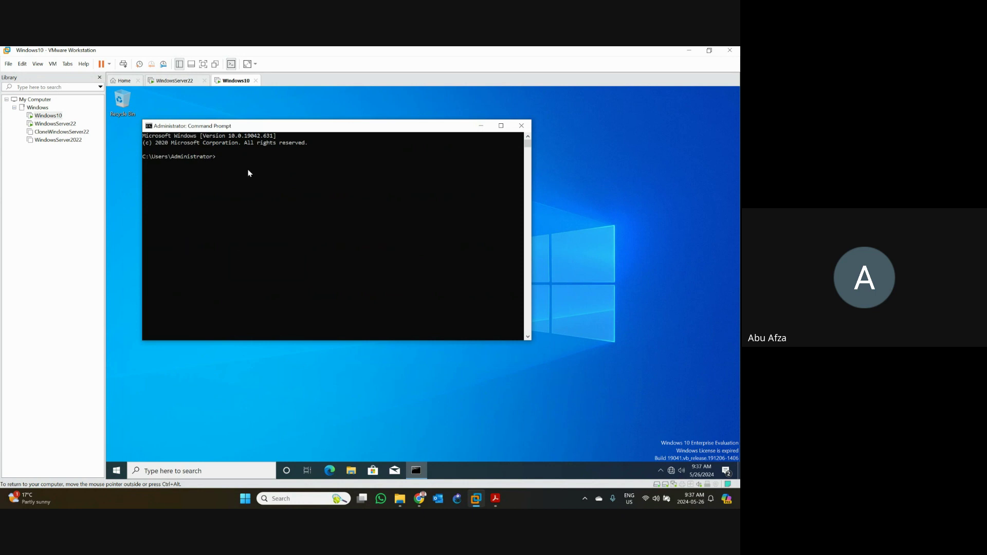
{"action": "type", "text": "ip config"}
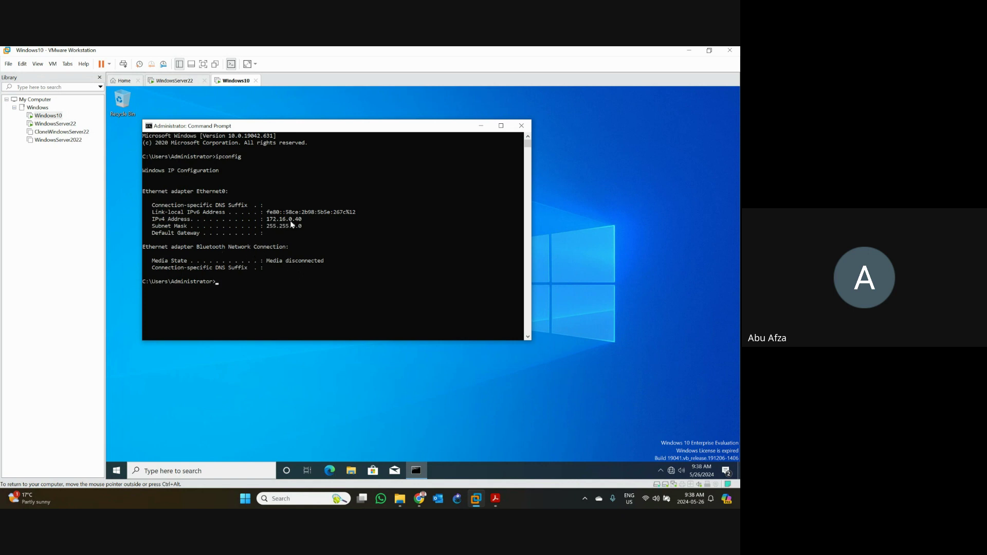
- Rerun the command as ipconfig /all and read Ethernet0's DHCP disabled and DNS 172.16.0.10
{"action": "key", "text": "Up"}
{"action": "type", "text": "/all"}
{"action": "key", "text": "Return"}
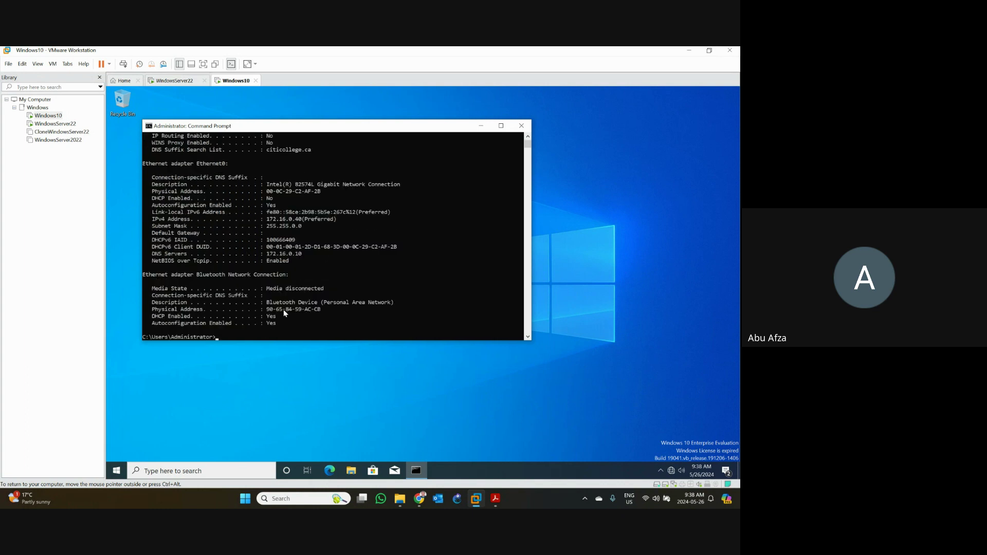
{"action": "scroll", "coordinate": [295, 223], "scroll_direction": "up", "scroll_amount": 3}
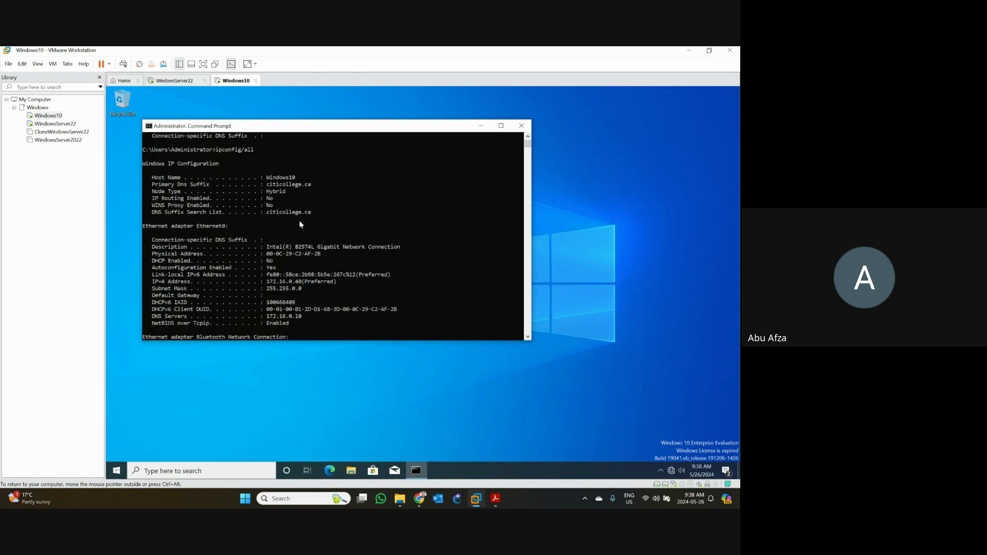
{"action": "scroll", "coordinate": [301, 224], "scroll_direction": "down", "scroll_amount": 1}
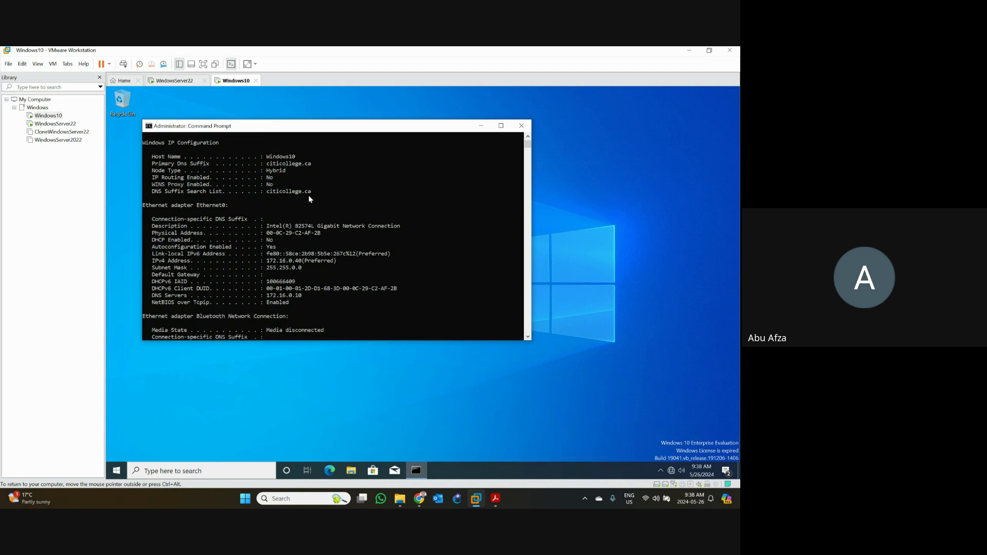
{"action": "scroll", "coordinate": [310, 200], "scroll_direction": "down", "scroll_amount": 1}
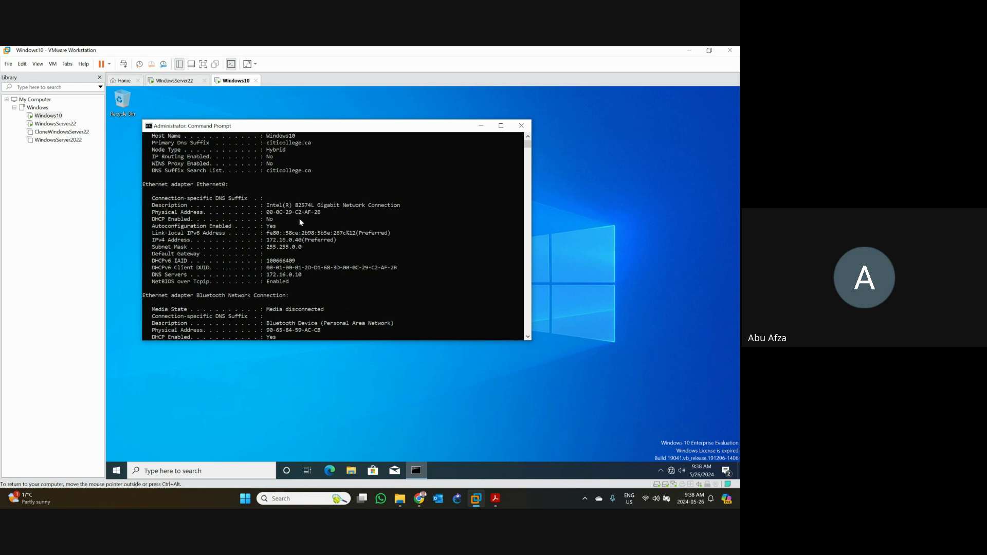
{"action": "scroll", "coordinate": [301, 222], "scroll_direction": "down", "scroll_amount": 2}
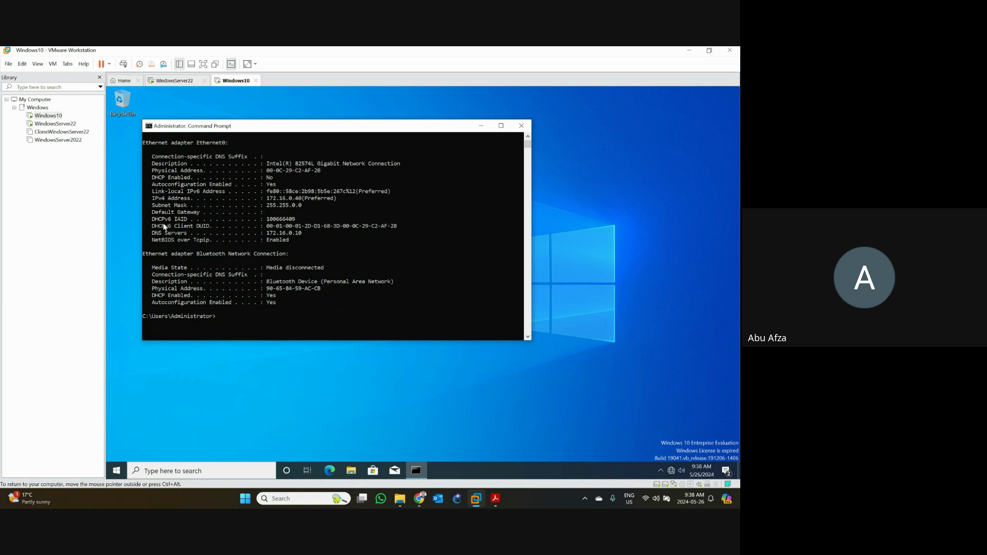
- Highlight the DHCP Enabled: No, IPv4 172.16.0.40 with subnet mask, and link-local IPv6 lines
{"action": "left_click", "coordinate": [153, 178]}
{"action": "left_click_drag", "start_coordinate": [179, 186], "coordinate": [281, 177]}
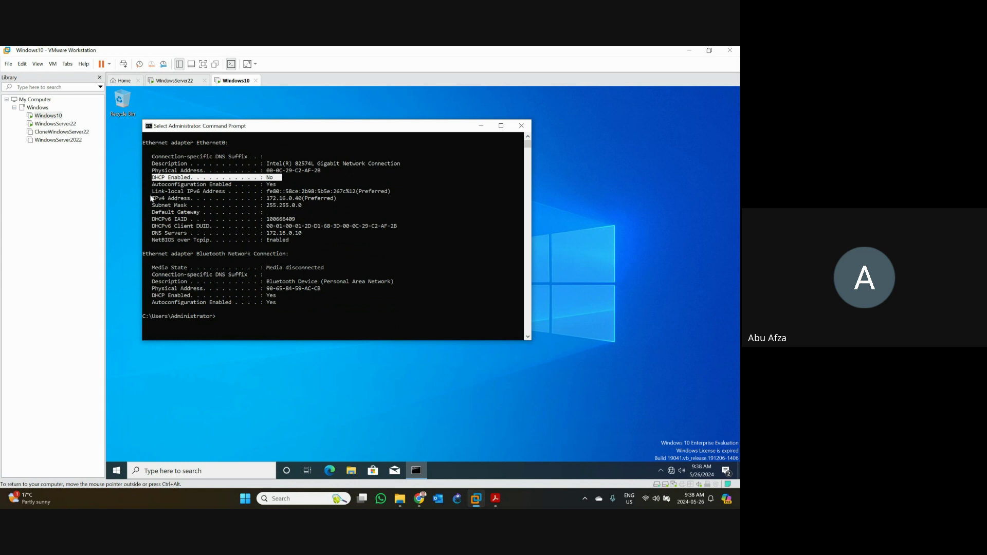
{"action": "left_click_drag", "start_coordinate": [150, 202], "coordinate": [335, 203]}
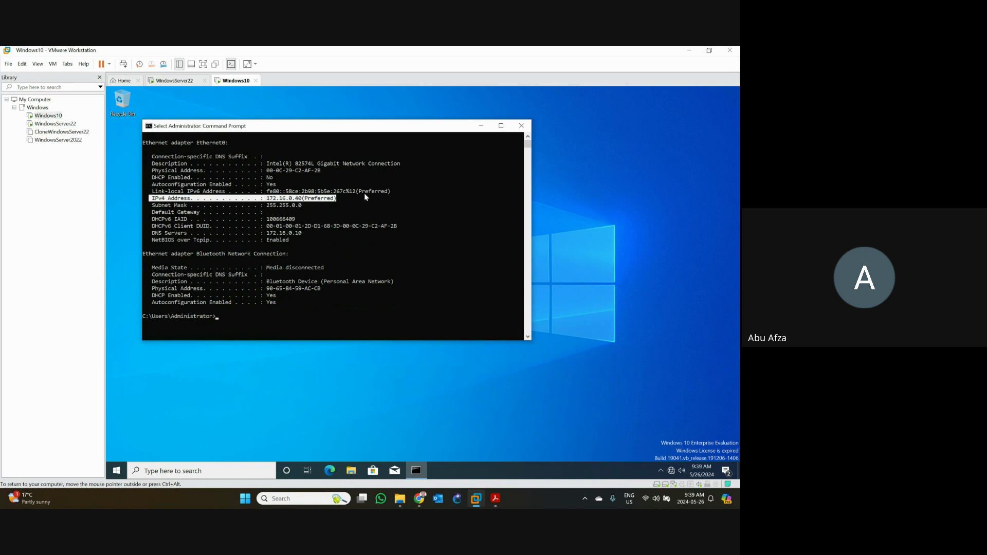
{"action": "left_click_drag", "start_coordinate": [378, 191], "coordinate": [252, 195]}
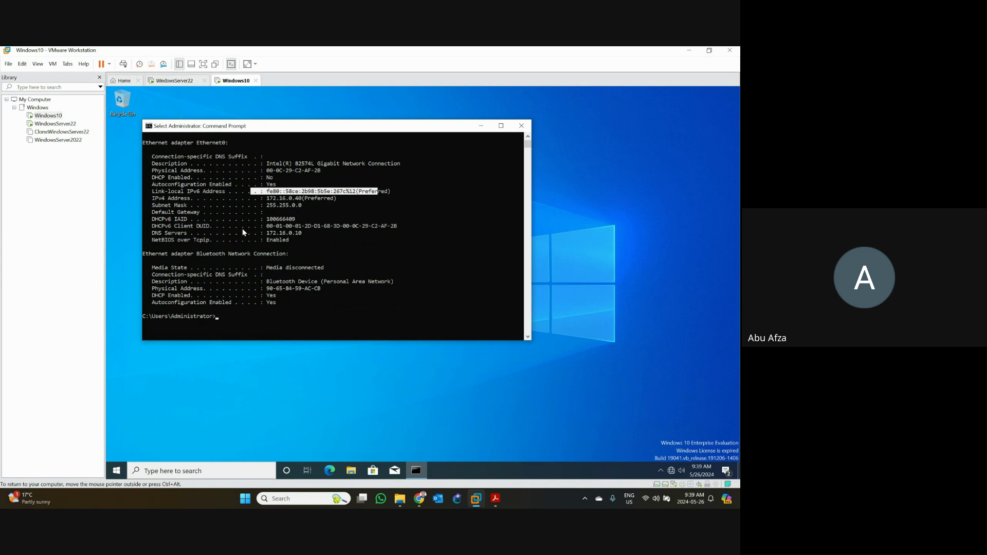
- Highlight DHCP Enabled: No again, clear the selection, and open the VM's search panel
{"action": "left_click", "coordinate": [256, 178]}
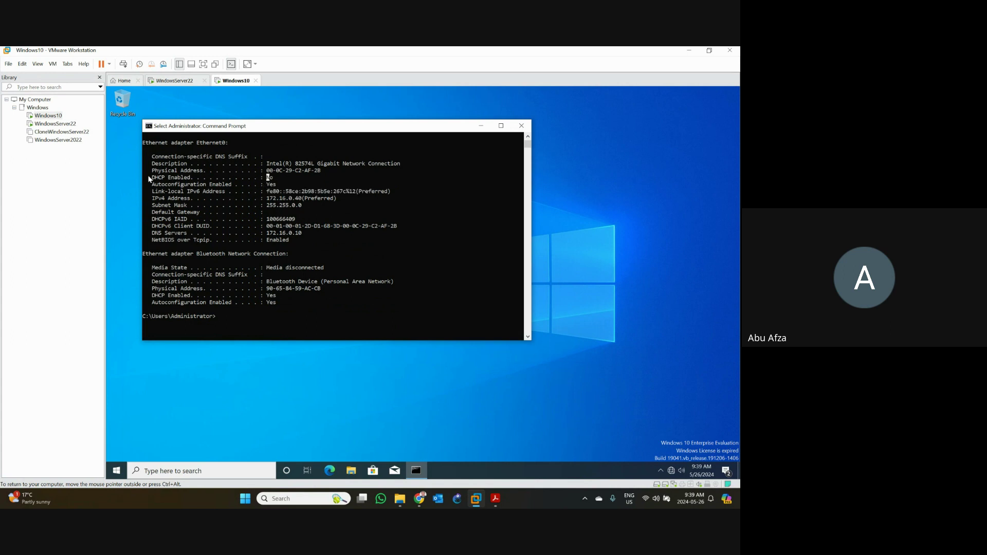
{"action": "left_click_drag", "start_coordinate": [152, 179], "coordinate": [273, 181]}
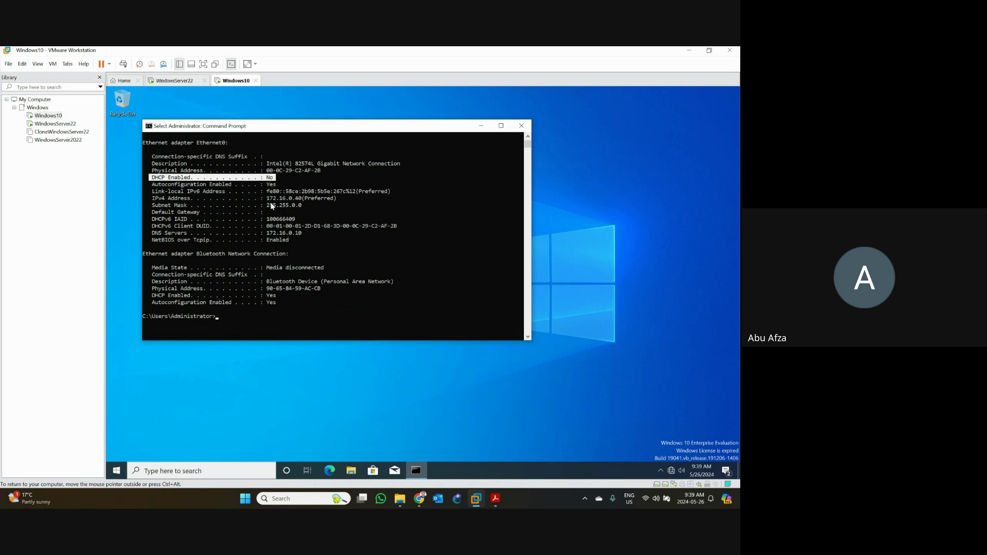
{"action": "left_click", "coordinate": [281, 247]}
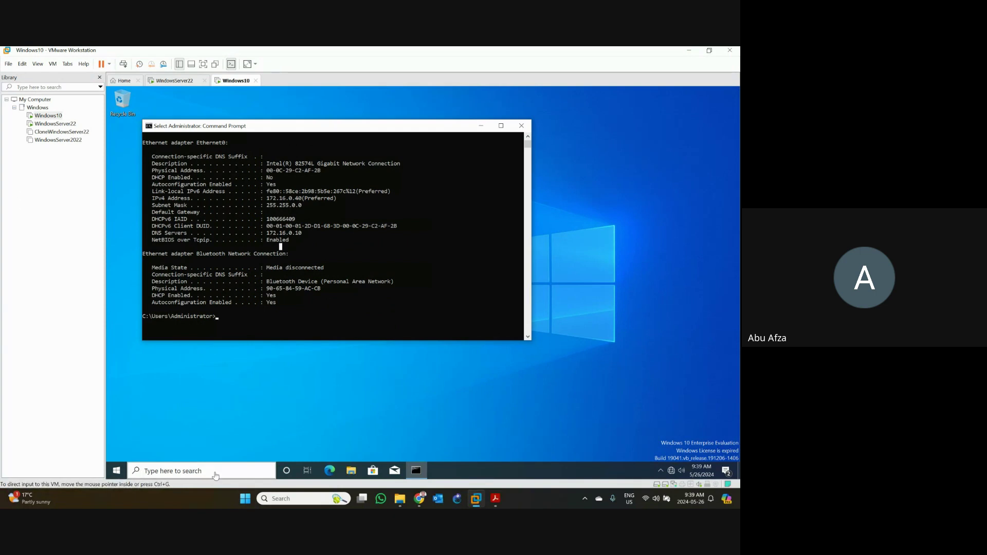
{"action": "left_click", "coordinate": [215, 471]}
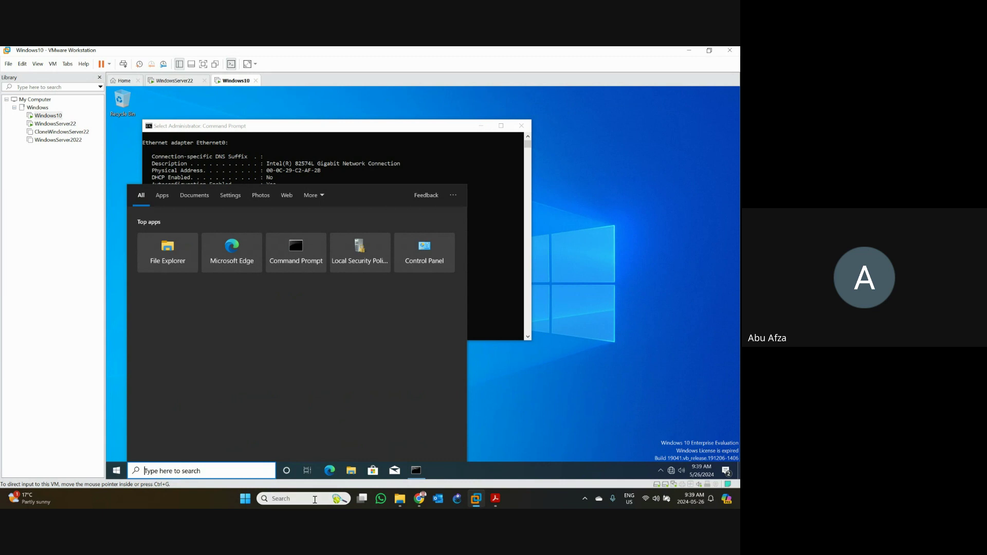
- Launch Snipping Tool from the host search and take a new screen capture
{"action": "left_click", "coordinate": [314, 499]}
{"action": "type", "text": "sn"}
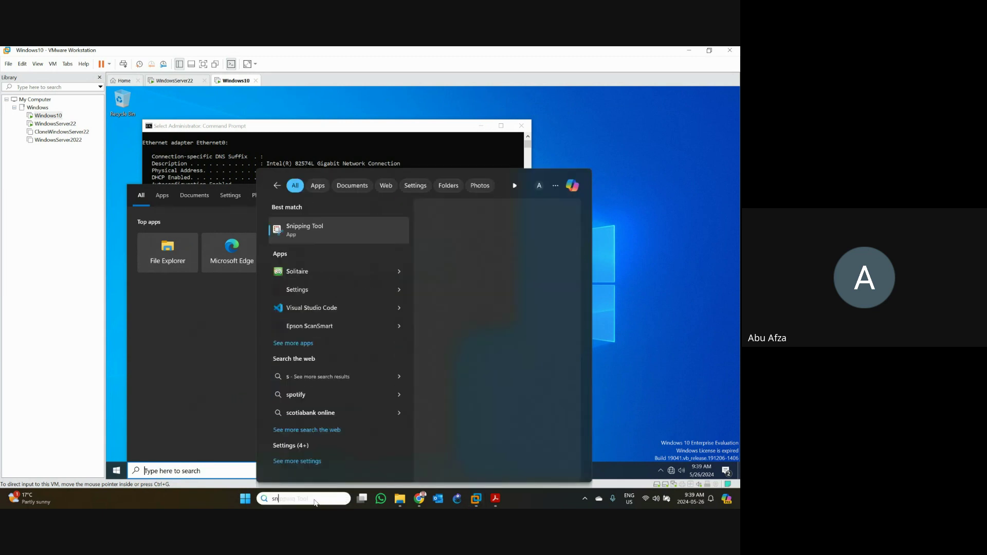
{"action": "type", "text": "i"}
{"action": "left_click", "coordinate": [300, 234]}
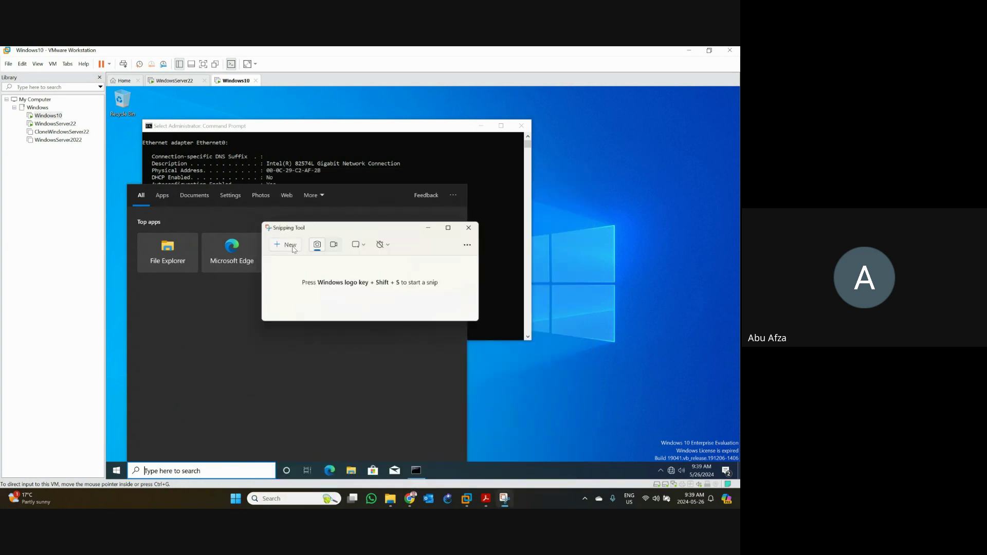
{"action": "left_click", "coordinate": [291, 245]}
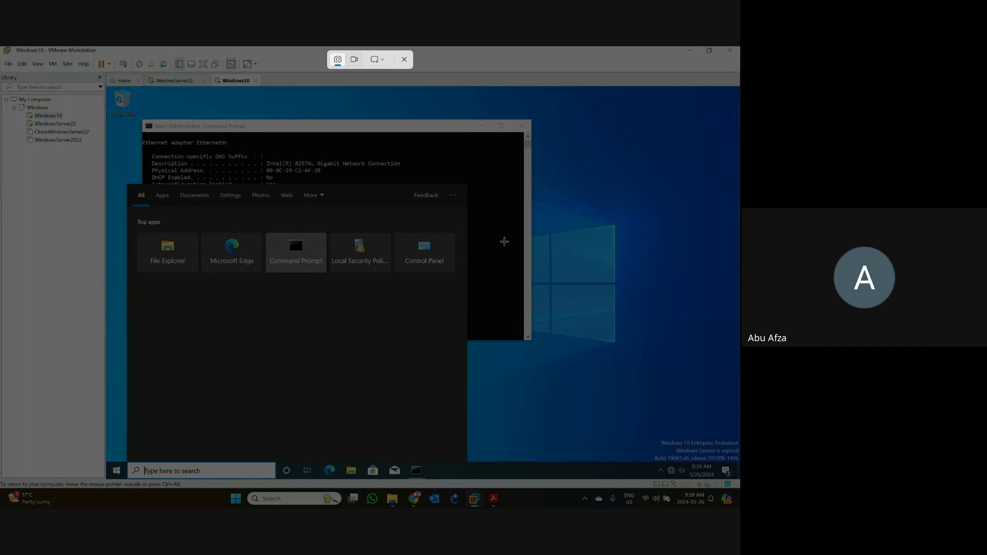
{"action": "key", "text": "Escape"}
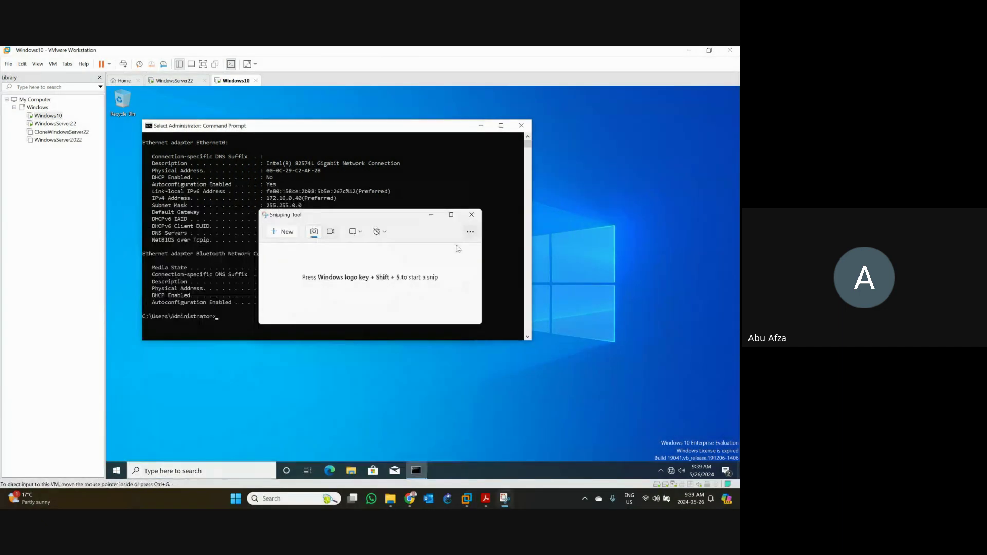
{"action": "left_click", "coordinate": [282, 232]}
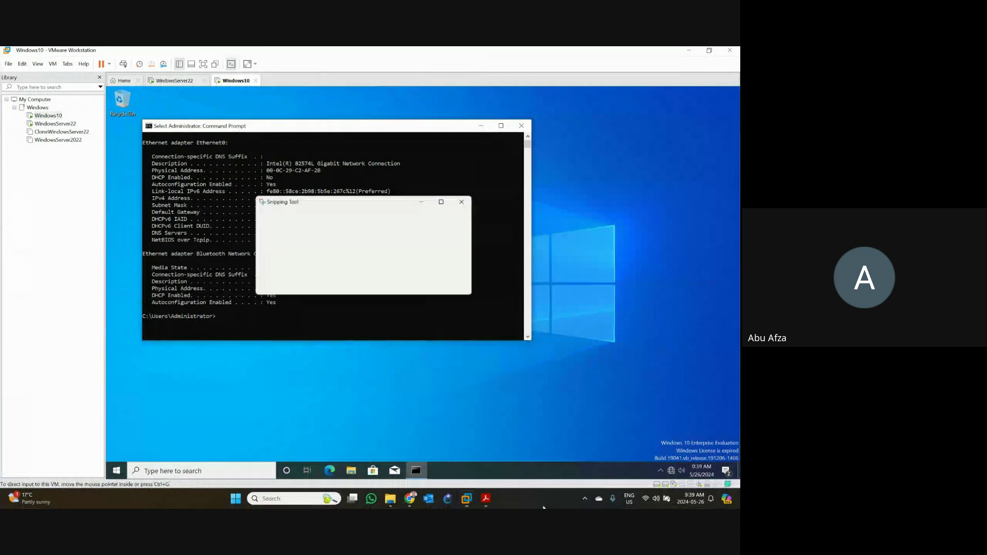
- Underline DHCP Enabled 'No' in orange on the capture, then minimize Snipping Tool and Command Prompt
{"action": "left_click", "coordinate": [563, 206]}
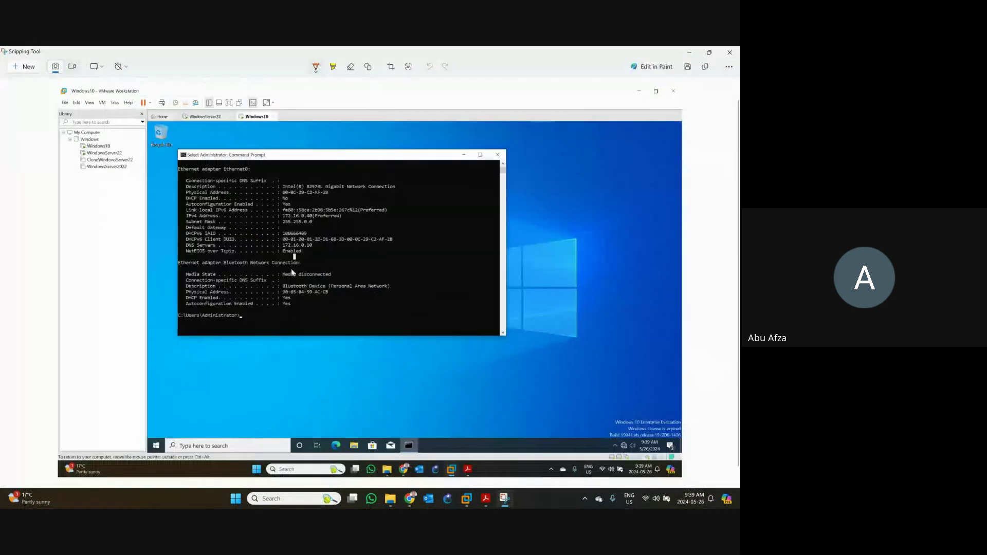
{"action": "scroll", "coordinate": [292, 218], "scroll_direction": "up", "scroll_amount": 2}
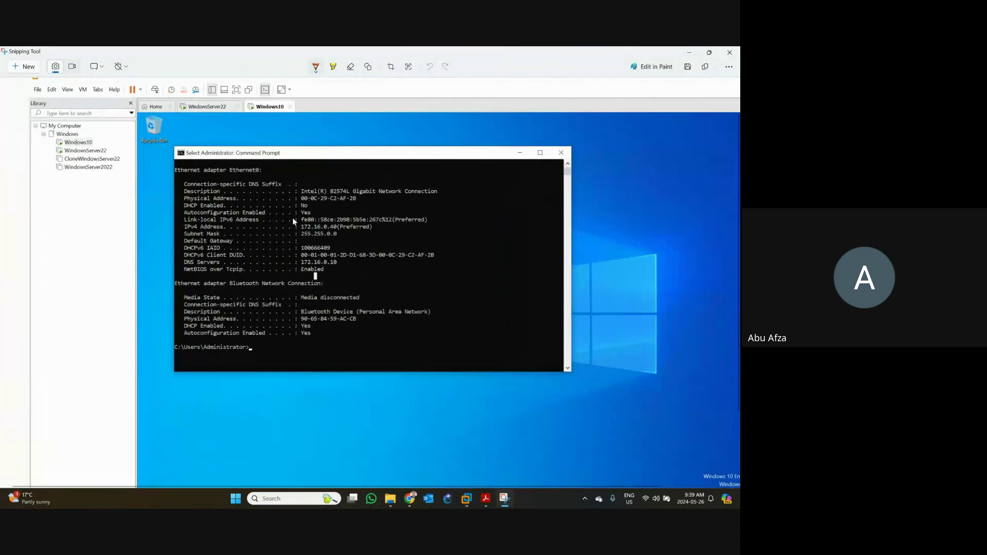
{"action": "scroll", "coordinate": [292, 218], "scroll_direction": "up", "scroll_amount": 1}
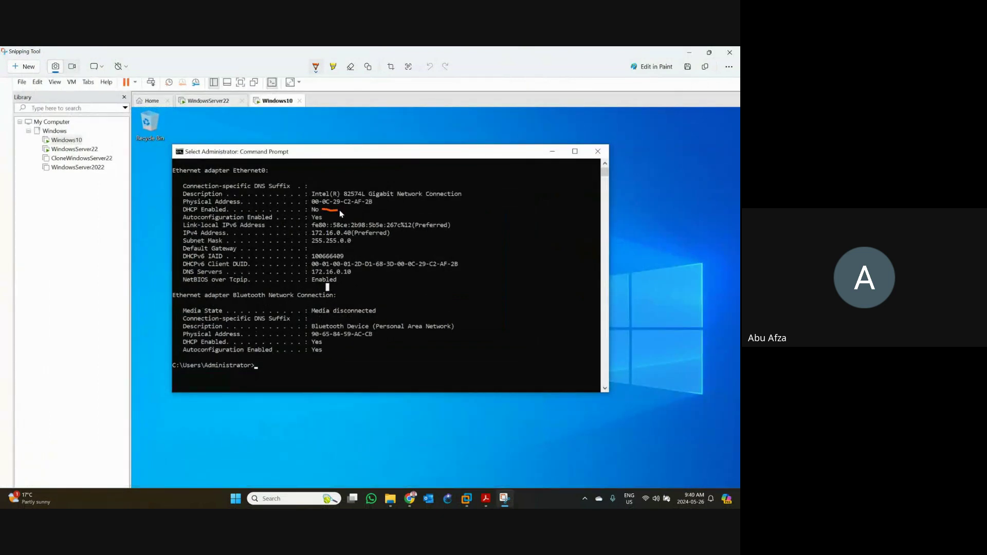
{"action": "mouse_move", "coordinate": [339, 210]}
{"action": "left_mouse_down"}
{"action": "mouse_move", "coordinate": [357, 210]}
{"action": "mouse_move", "coordinate": [325, 216]}
{"action": "left_mouse_up"}
{"action": "left_click", "coordinate": [690, 53]}
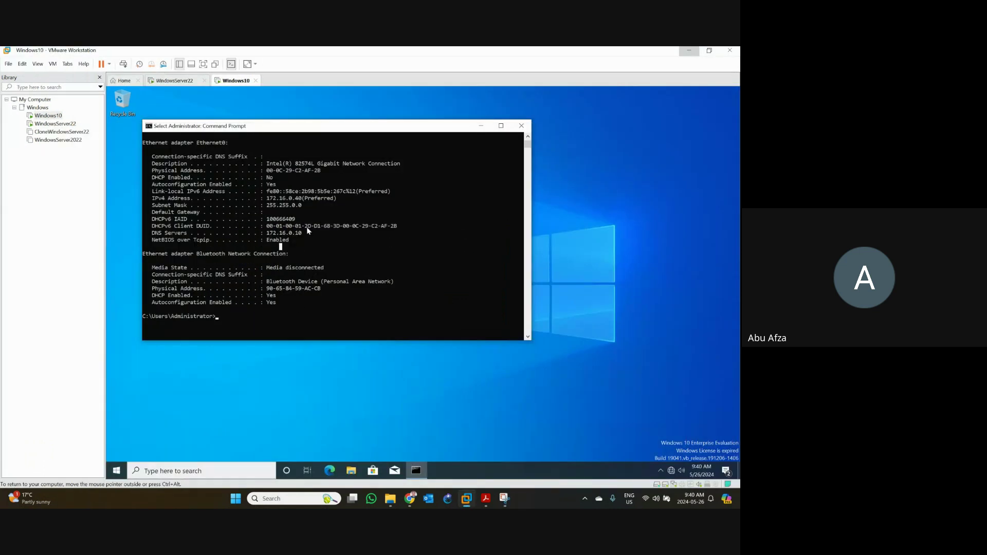
{"action": "left_click", "coordinate": [480, 126]}
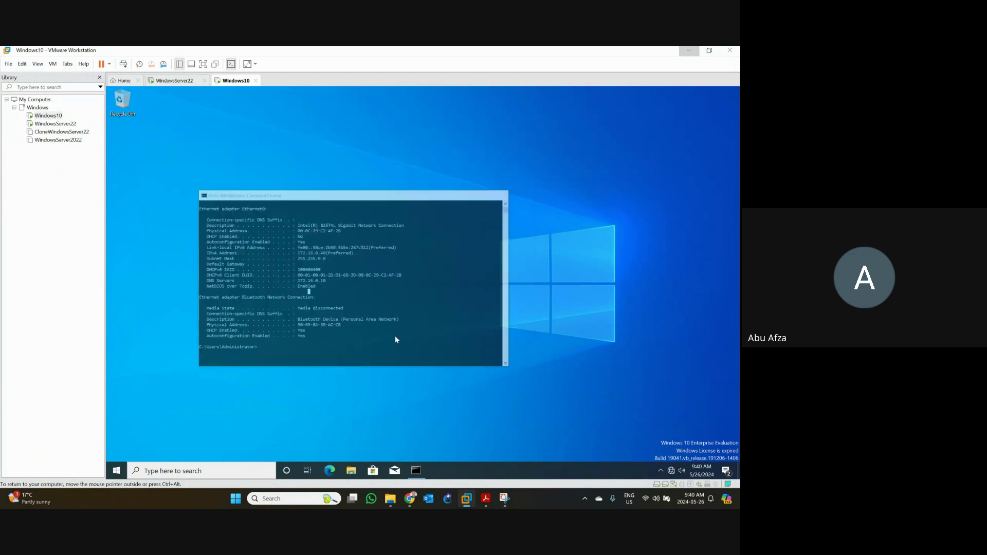
- Switch to the WindowsServer22 VM and check Server Manager's Manage menu, notifications and Tools list
{"action": "left_click", "coordinate": [180, 81]}
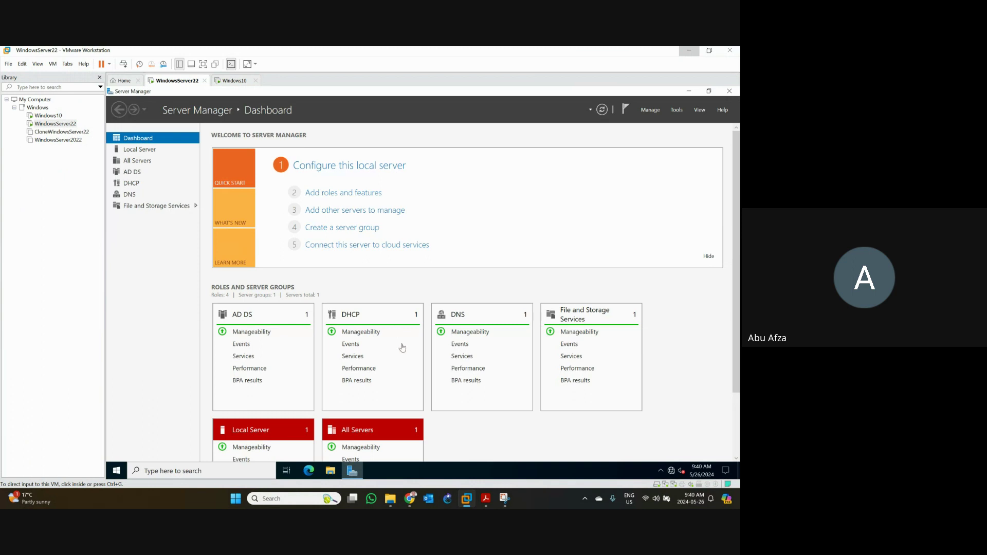
{"action": "left_click", "coordinate": [138, 186]}
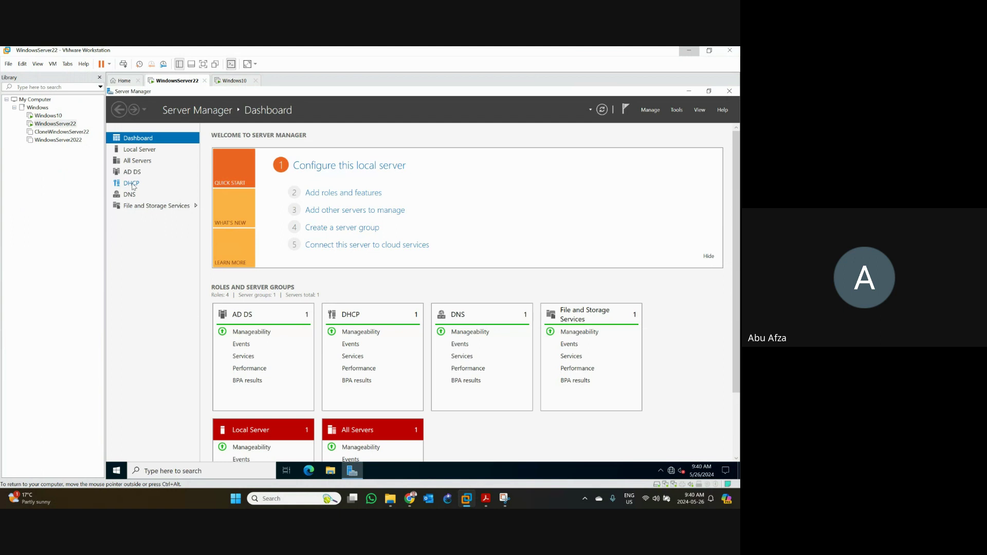
{"action": "left_click", "coordinate": [650, 112]}
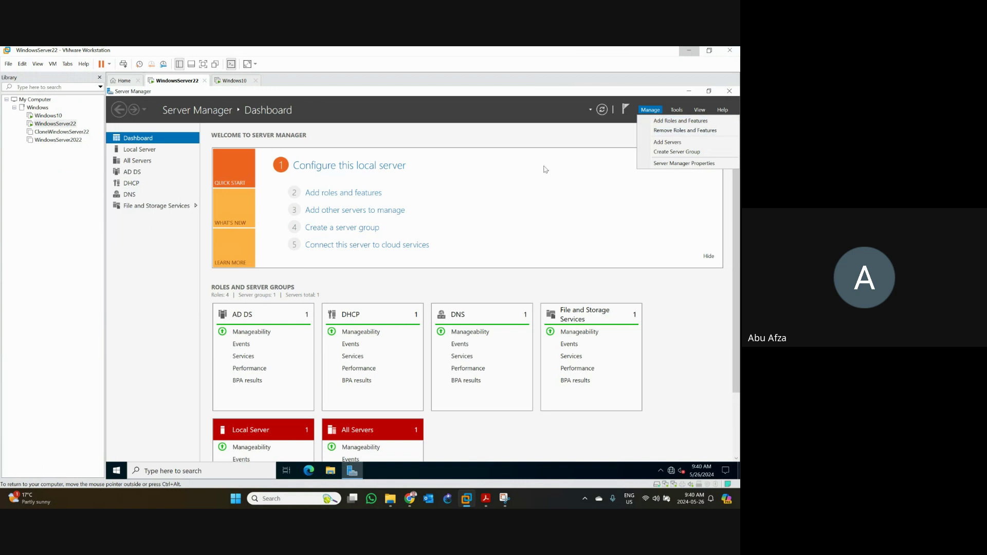
{"action": "left_click", "coordinate": [617, 126]}
{"action": "left_click", "coordinate": [623, 115]}
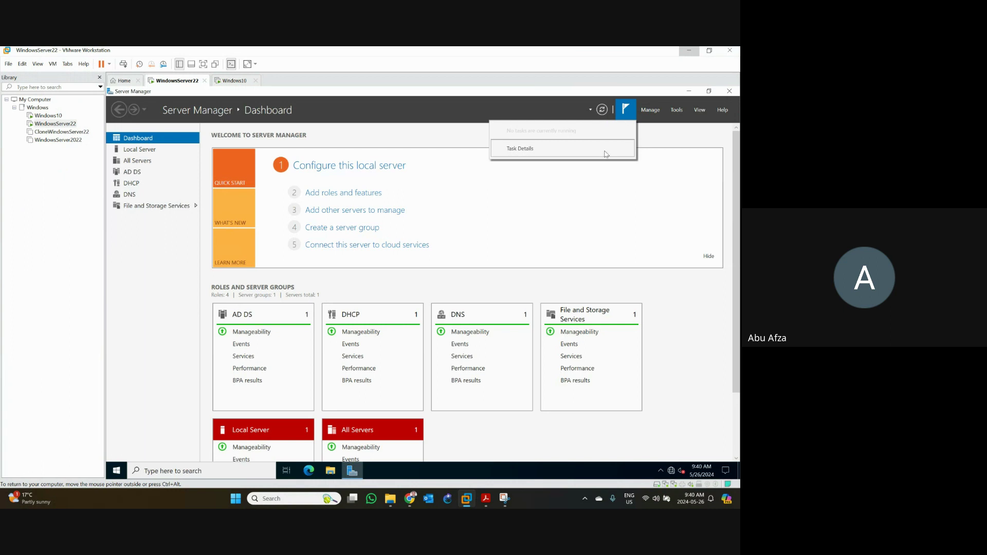
{"action": "left_click", "coordinate": [680, 111]}
{"action": "left_click", "coordinate": [678, 110]}
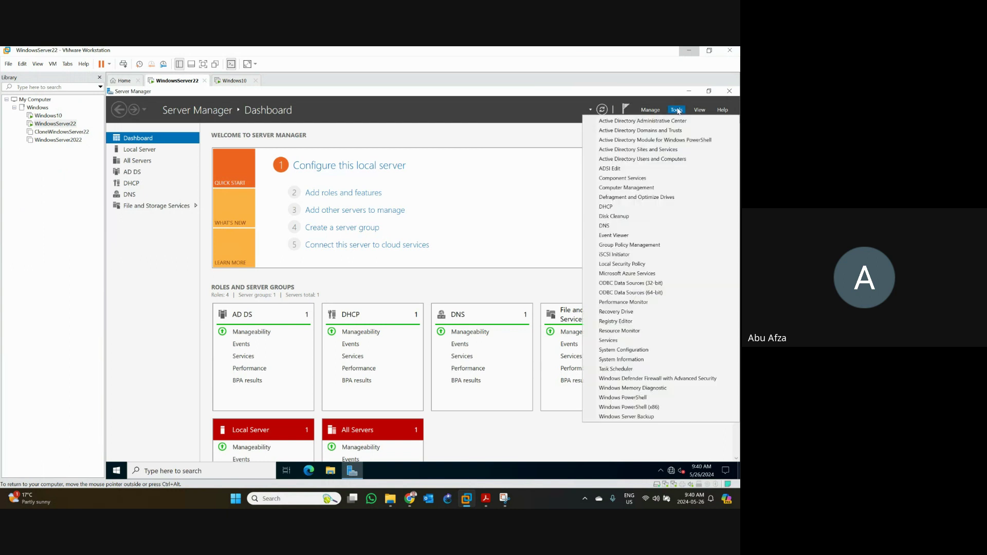
- Launch DHCP maximized with a wider tree pane, hide the library, and expand windowsserver2022.citicollege.ca
{"action": "left_click", "coordinate": [619, 207]}
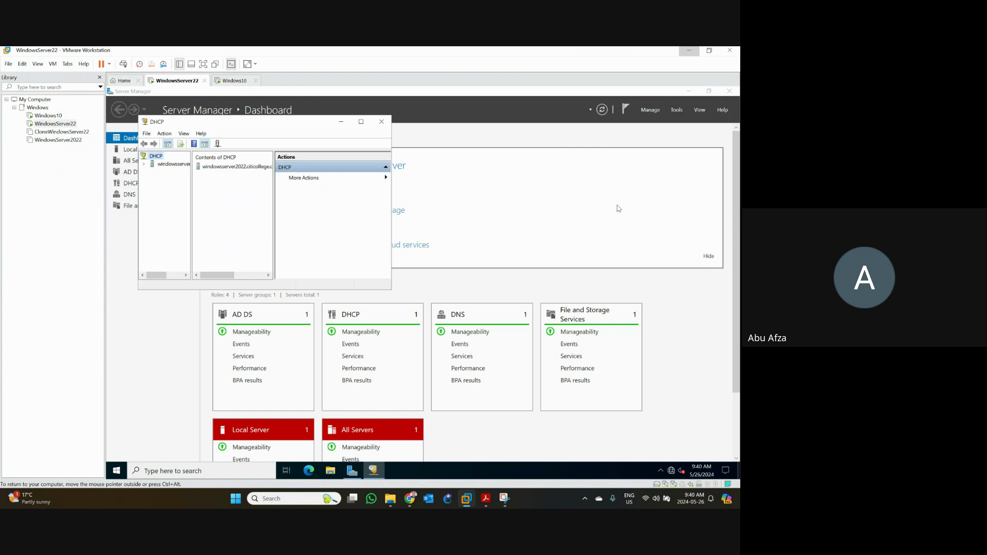
{"action": "left_click", "coordinate": [361, 122]}
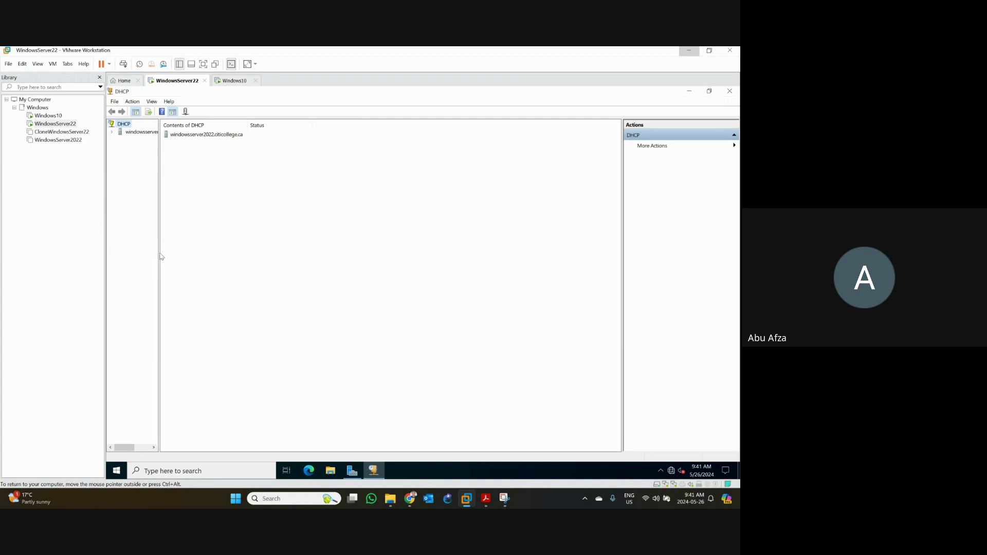
{"action": "left_click_drag", "start_coordinate": [159, 255], "coordinate": [207, 262]}
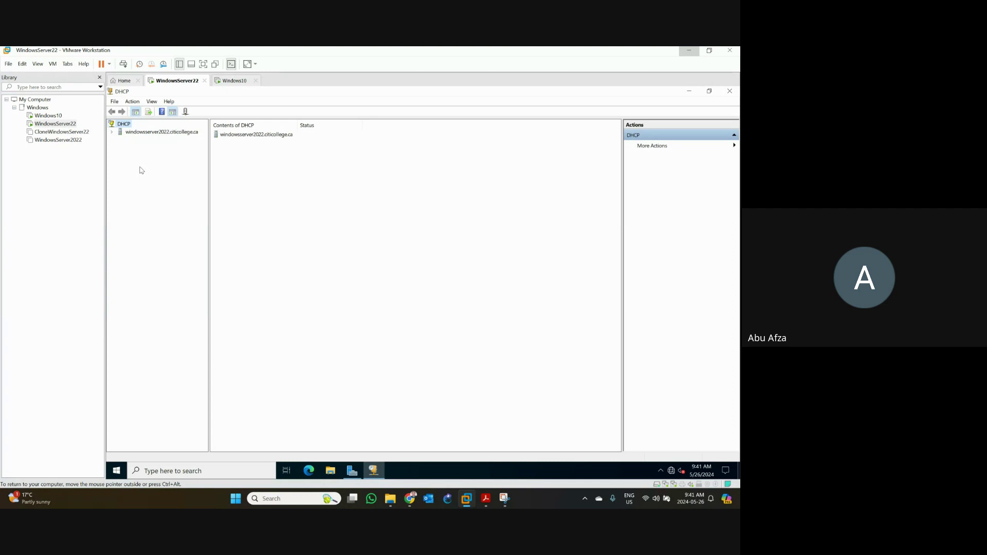
{"action": "left_click", "coordinate": [99, 77]}
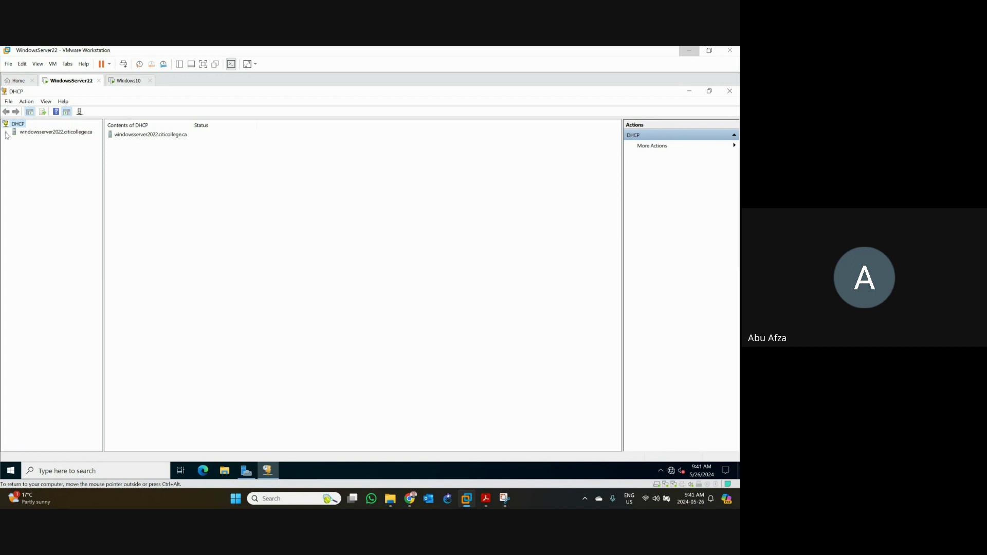
{"action": "left_click", "coordinate": [6, 133]}
{"action": "right_click", "coordinate": [22, 135]}
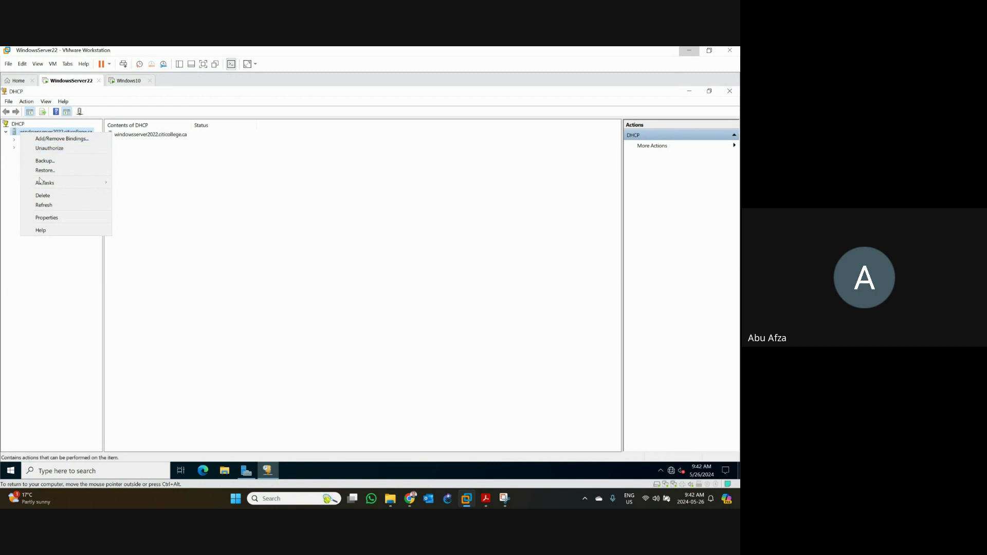
{"action": "left_click", "coordinate": [53, 323]}
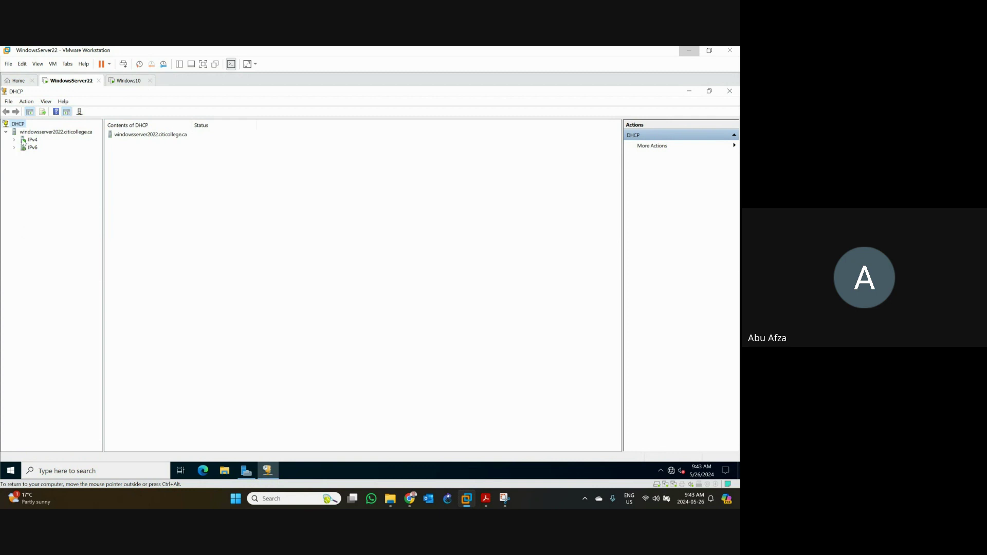
- Expand the IPv4 node, then start and cancel the New Scope Wizard
{"action": "right_click", "coordinate": [22, 143]}
{"action": "left_click", "coordinate": [67, 253]}
{"action": "left_click", "coordinate": [15, 141]}
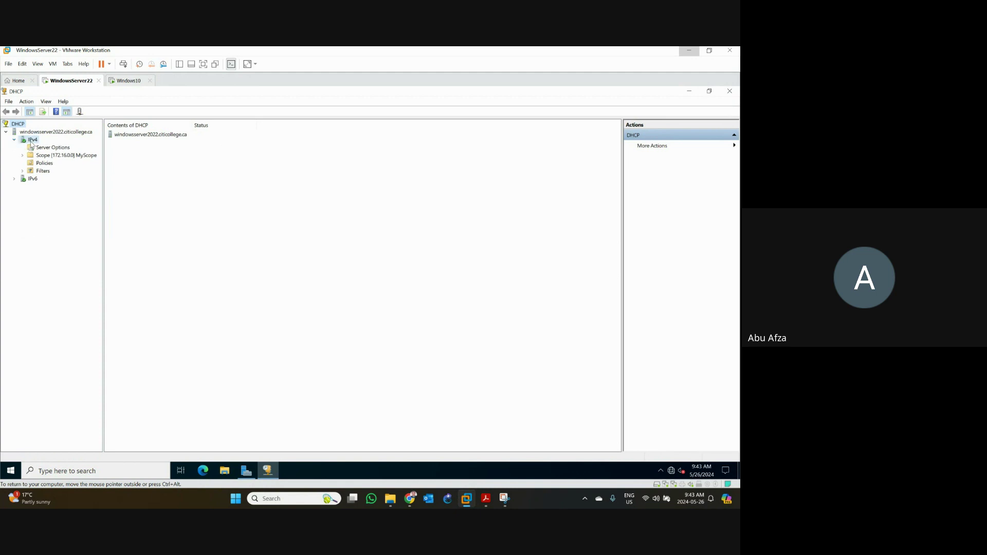
{"action": "right_click", "coordinate": [32, 144]}
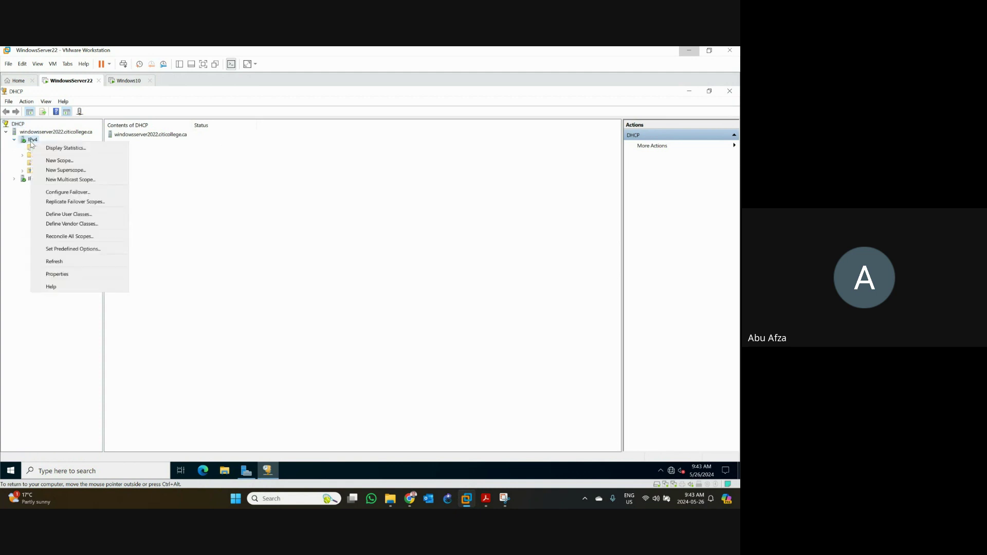
{"action": "left_click", "coordinate": [53, 161]}
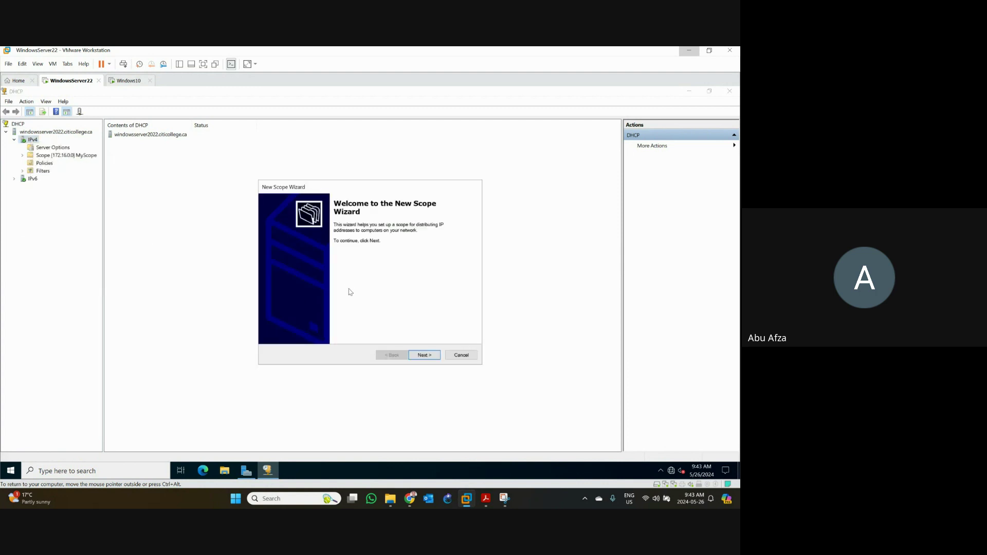
{"action": "left_click", "coordinate": [461, 355]}
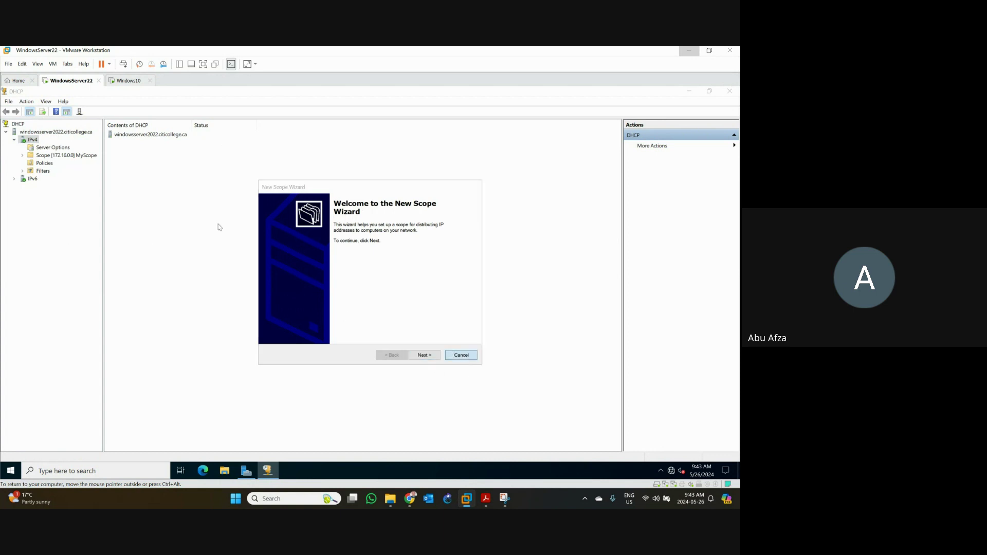
- View MyScope's address pool (172.16.10.10–172.16.10.20), then switch to the host's File Explorer
{"action": "left_click", "coordinate": [46, 155]}
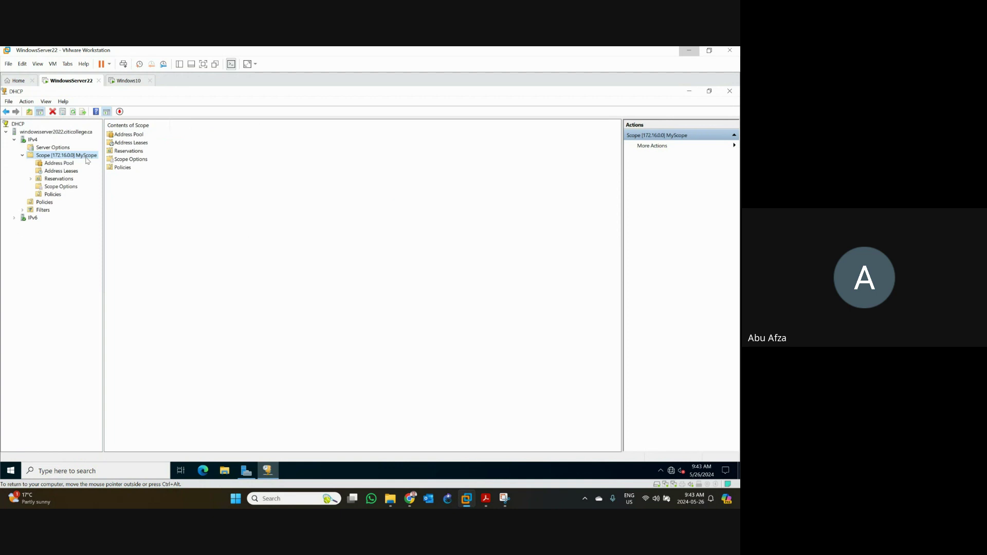
{"action": "left_click", "coordinate": [53, 163]}
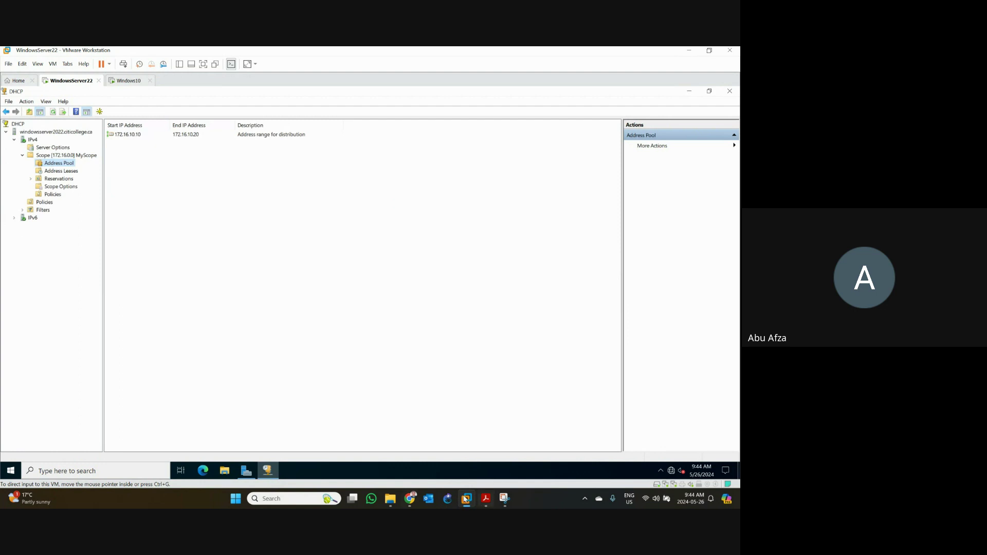
{"action": "left_click", "coordinate": [390, 499]}
{"action": "left_click", "coordinate": [238, 214]}
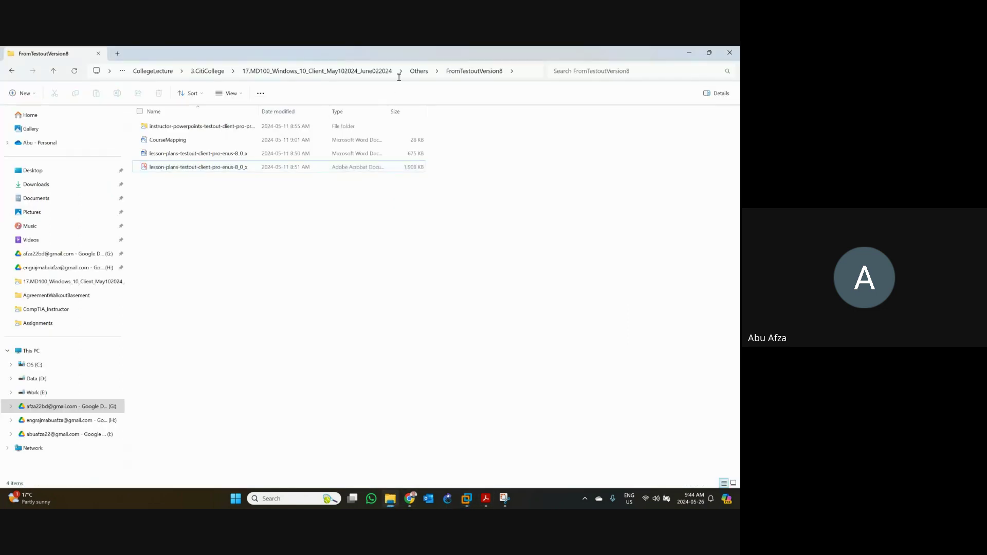
{"action": "left_click", "coordinate": [360, 71]}
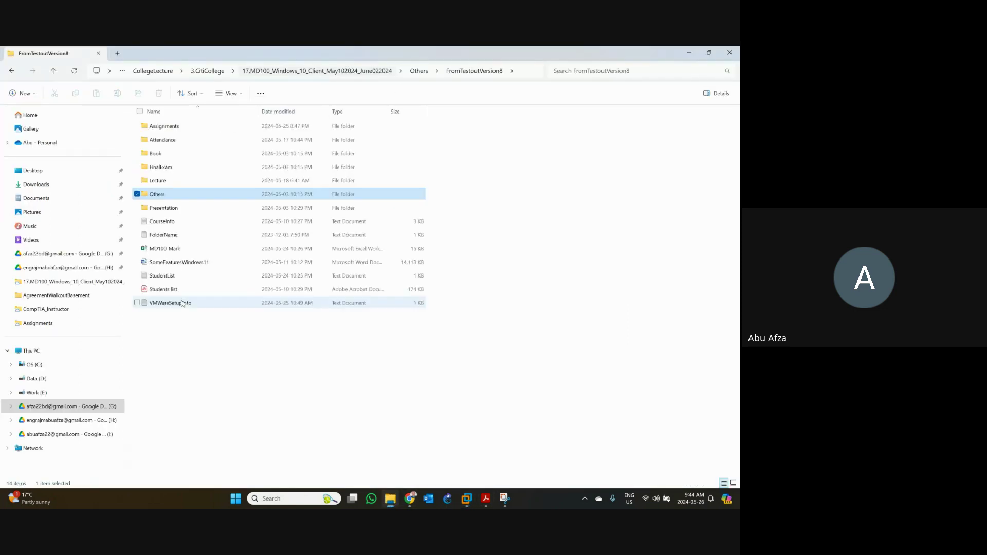
{"action": "left_click", "coordinate": [181, 304]}
{"action": "left_click", "coordinate": [688, 53]}
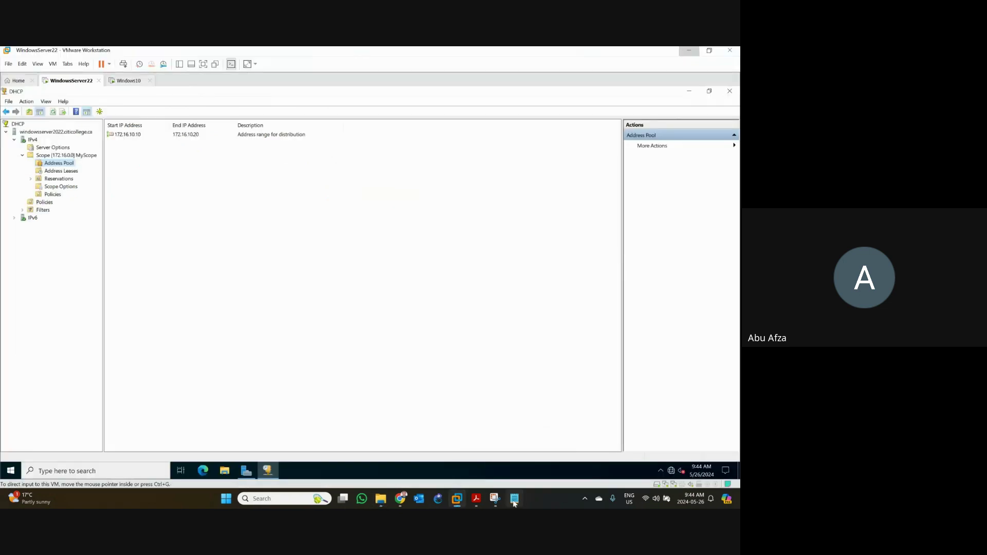
{"action": "left_click", "coordinate": [514, 498]}
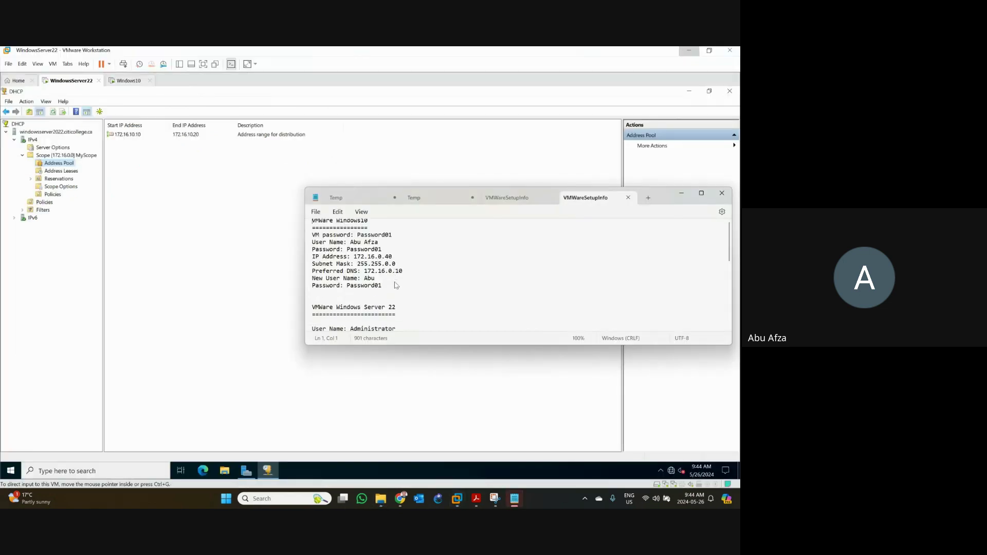
{"action": "scroll", "coordinate": [397, 285], "scroll_direction": "down", "scroll_amount": 4}
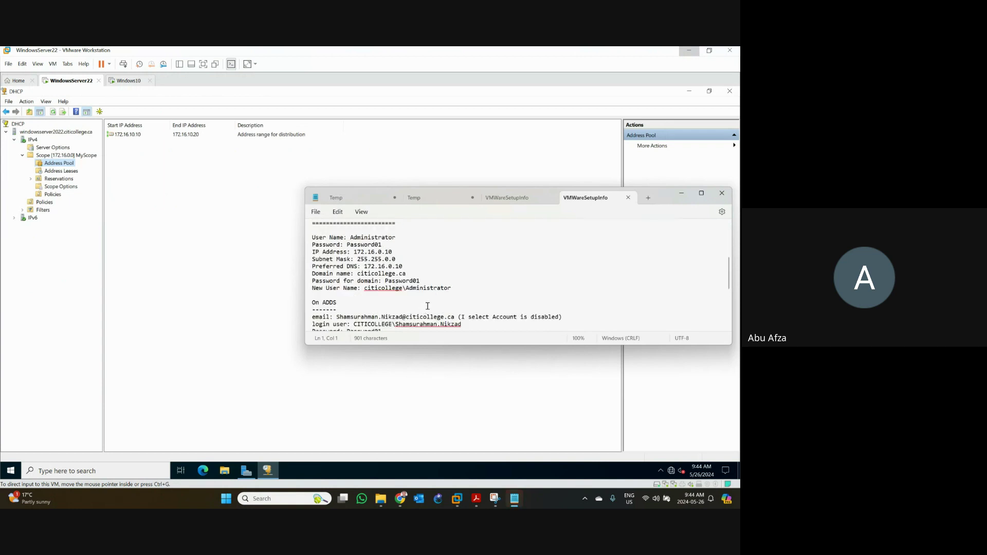
{"action": "scroll", "coordinate": [431, 308], "scroll_direction": "down", "scroll_amount": 3}
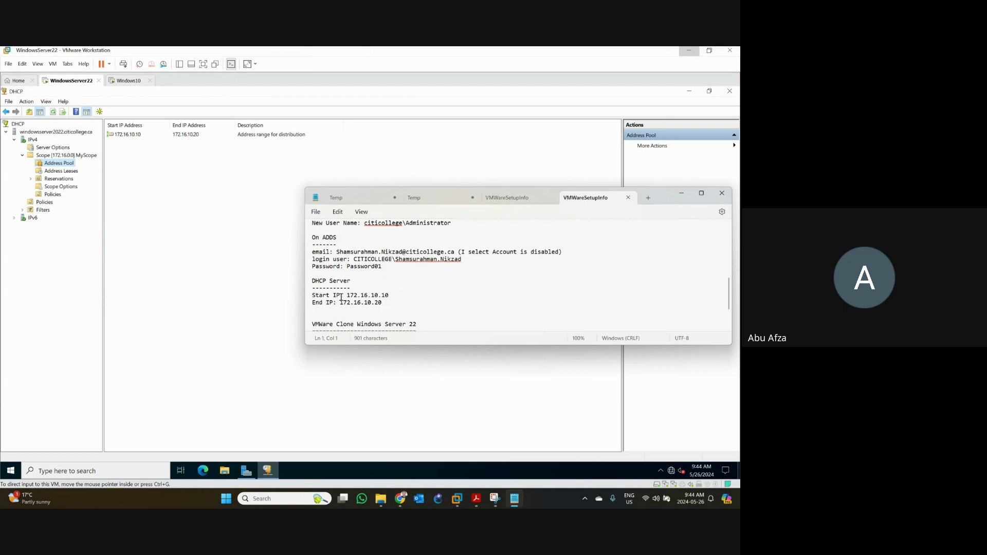
{"action": "left_click", "coordinate": [238, 212]}
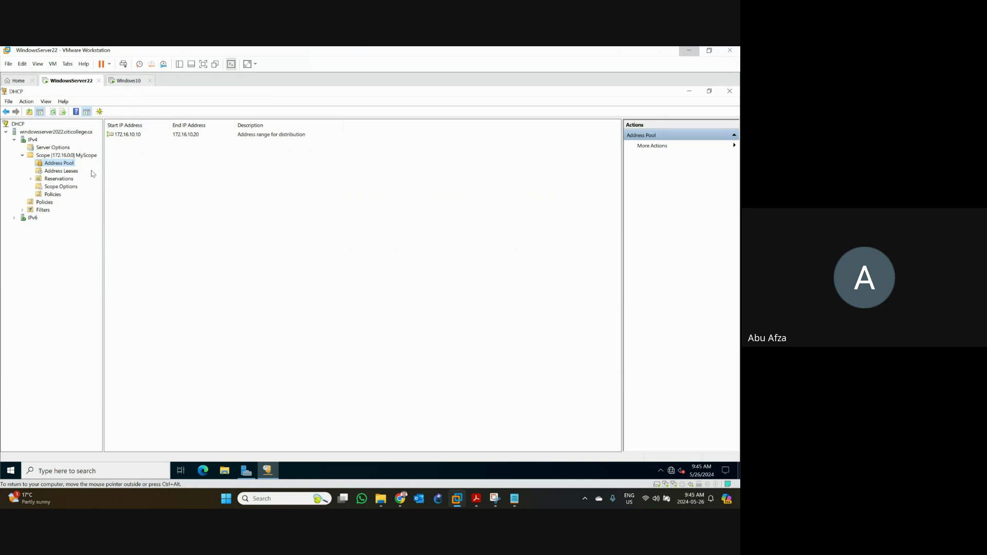
- Switch to the Windows10 VM, restore Command Prompt and select the IPv4 address 172.16.0.40
{"action": "left_click", "coordinate": [130, 80]}
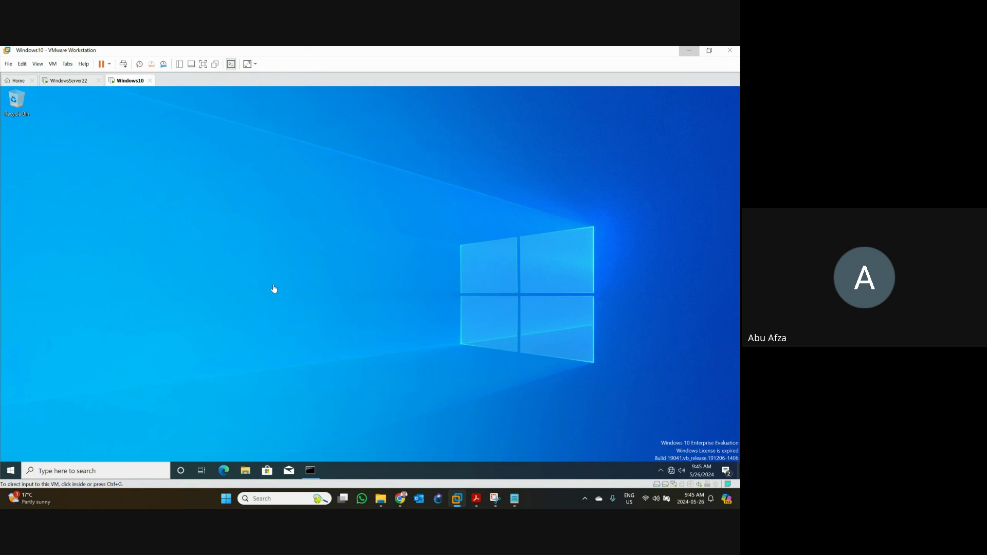
{"action": "left_click", "coordinate": [312, 471]}
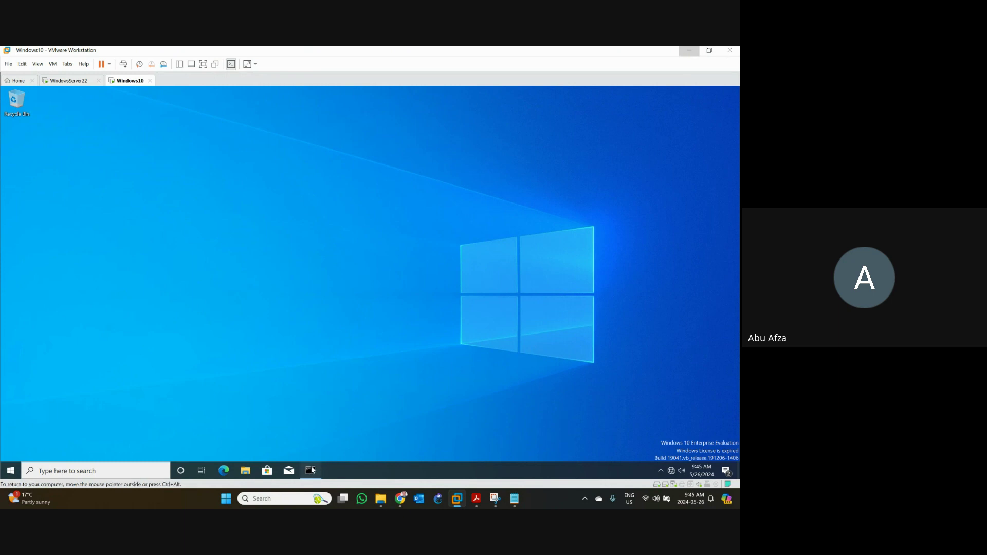
{"action": "left_click", "coordinate": [187, 247]}
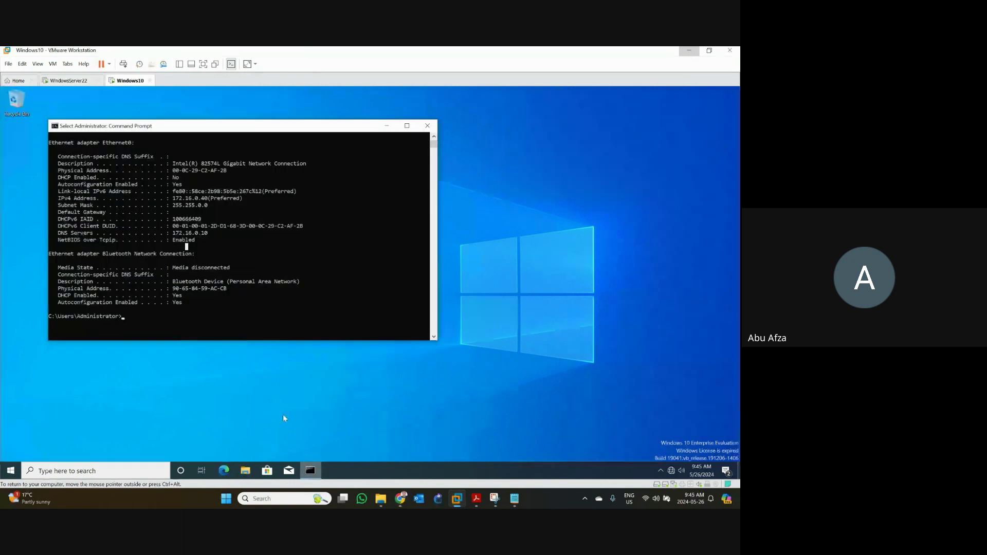
{"action": "left_click", "coordinate": [199, 200]}
{"action": "double_click", "coordinate": [200, 201]}
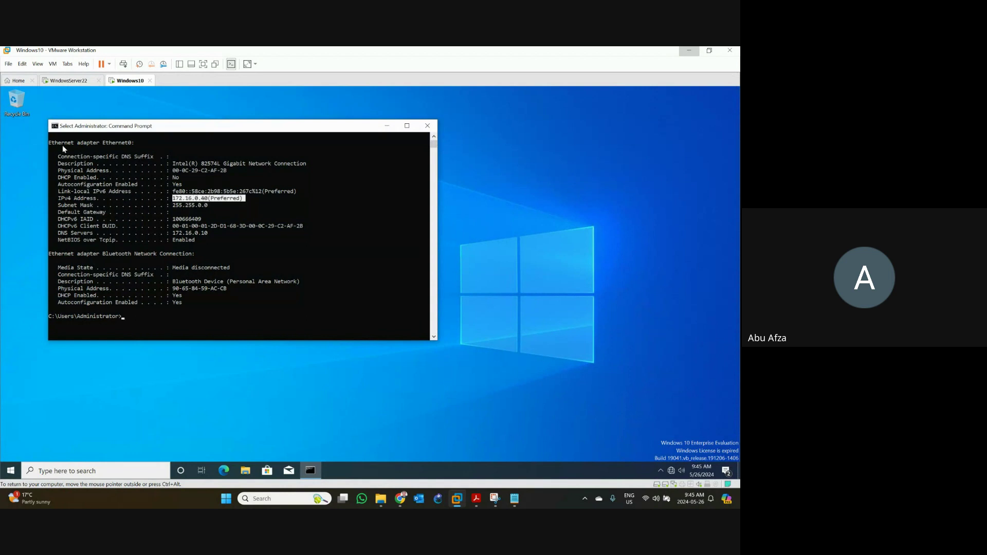
- Compare it against the annotated Snipping Tool capture, then minimize Command Prompt
{"action": "left_click", "coordinate": [494, 499]}
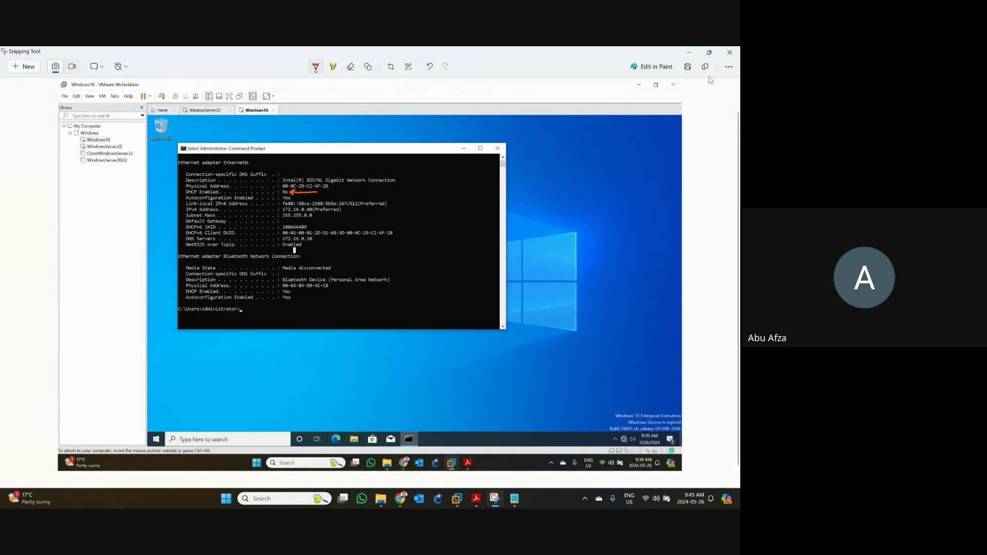
{"action": "left_click", "coordinate": [691, 54]}
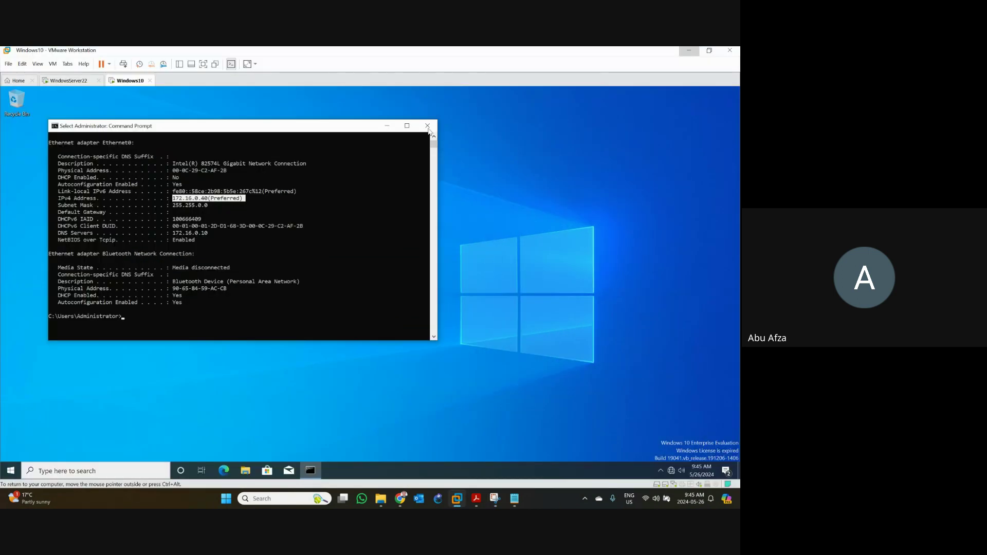
{"action": "left_click", "coordinate": [389, 126]}
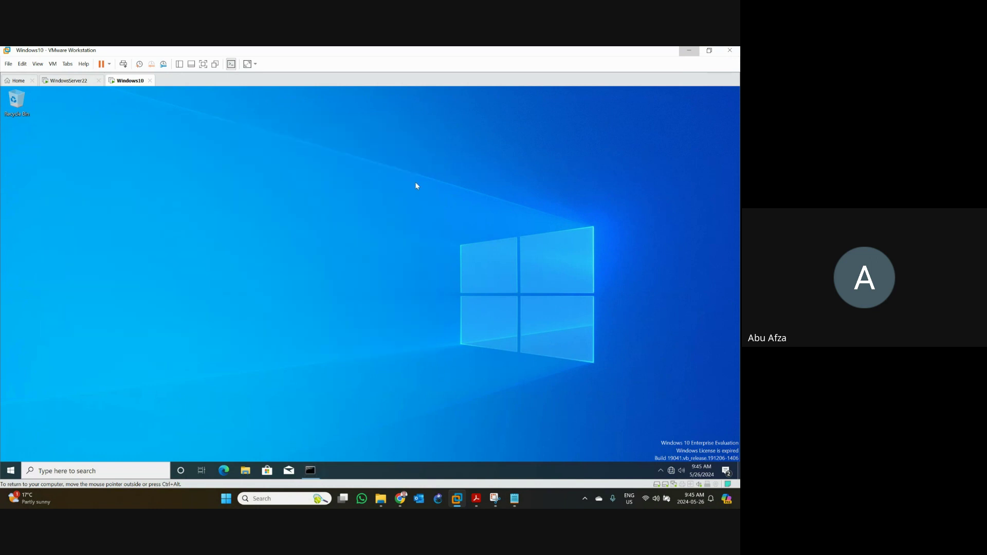
- Open Network Connections via the tray's Network & Internet settings and Ethernet adapter options
{"action": "mouse_move", "coordinate": [673, 472]}
{"action": "right_click", "coordinate": [673, 472]}
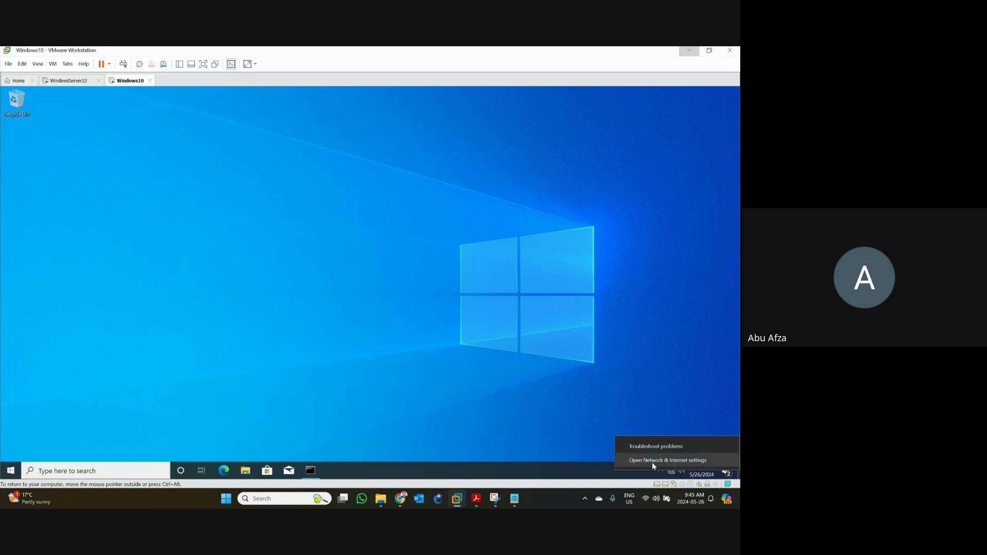
{"action": "left_click", "coordinate": [649, 461]}
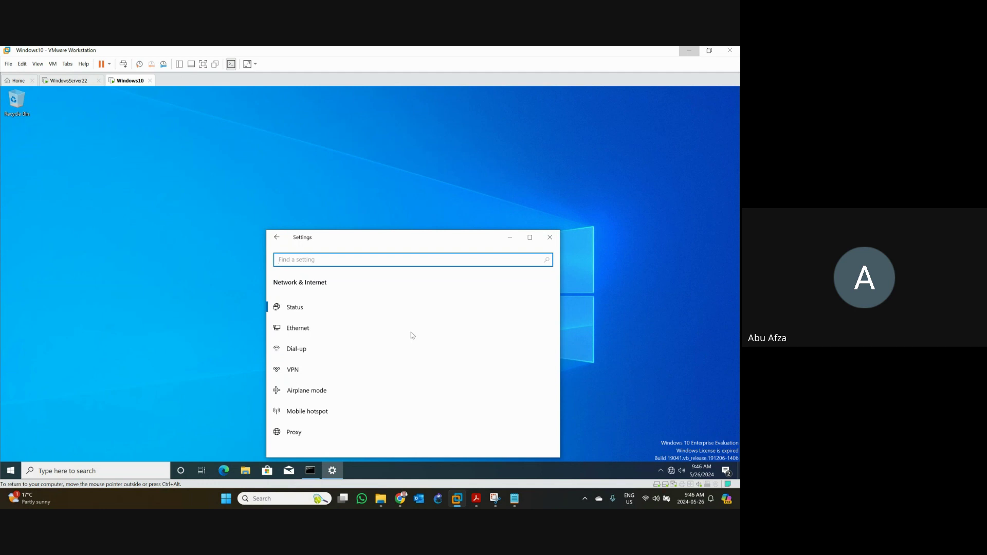
{"action": "left_click", "coordinate": [293, 335]}
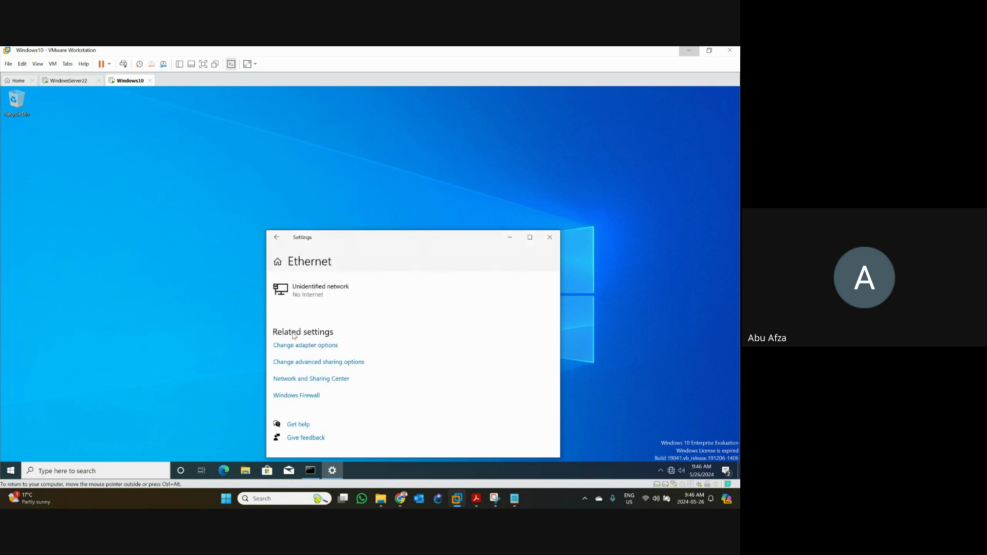
{"action": "left_click_drag", "start_coordinate": [398, 242], "coordinate": [376, 155]}
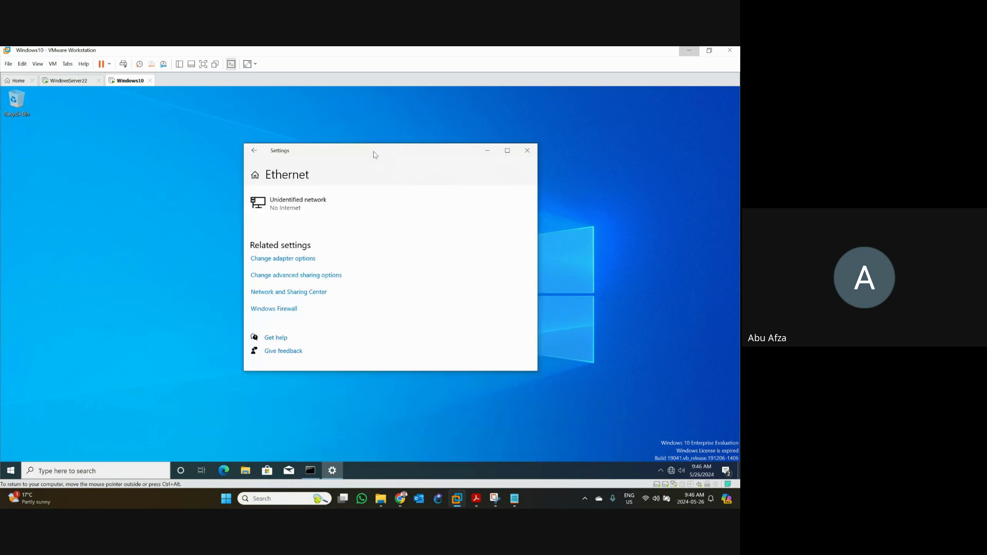
{"action": "left_click", "coordinate": [304, 260]}
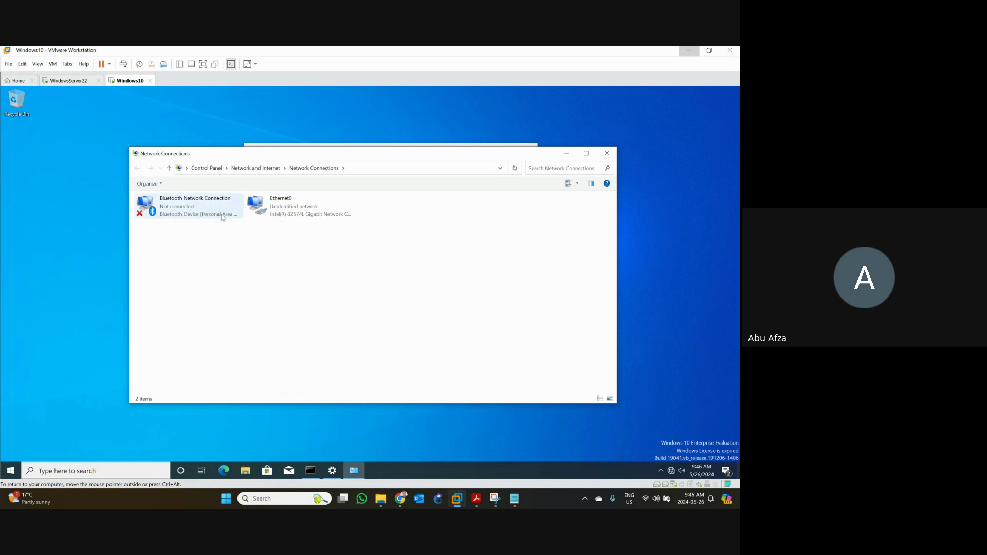
- Open the Ethernet0 adapter properties from its context menu and move the dialog aside
{"action": "left_click", "coordinate": [285, 216]}
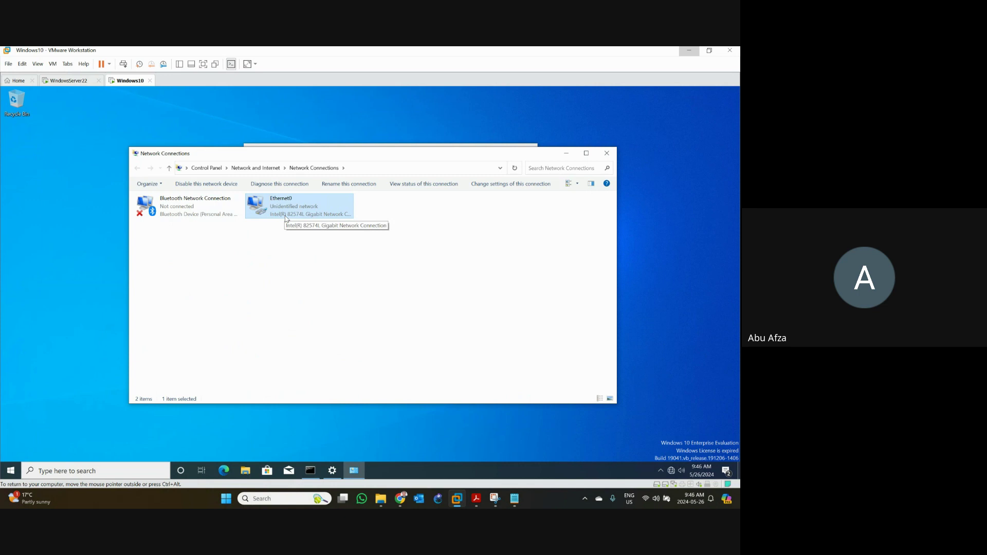
{"action": "right_click", "coordinate": [286, 212]}
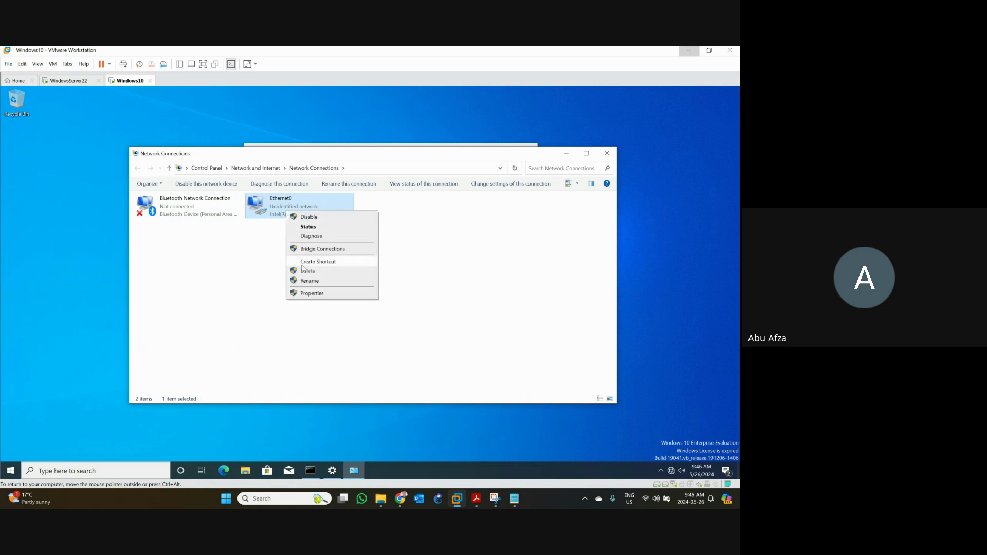
{"action": "left_click", "coordinate": [316, 297]}
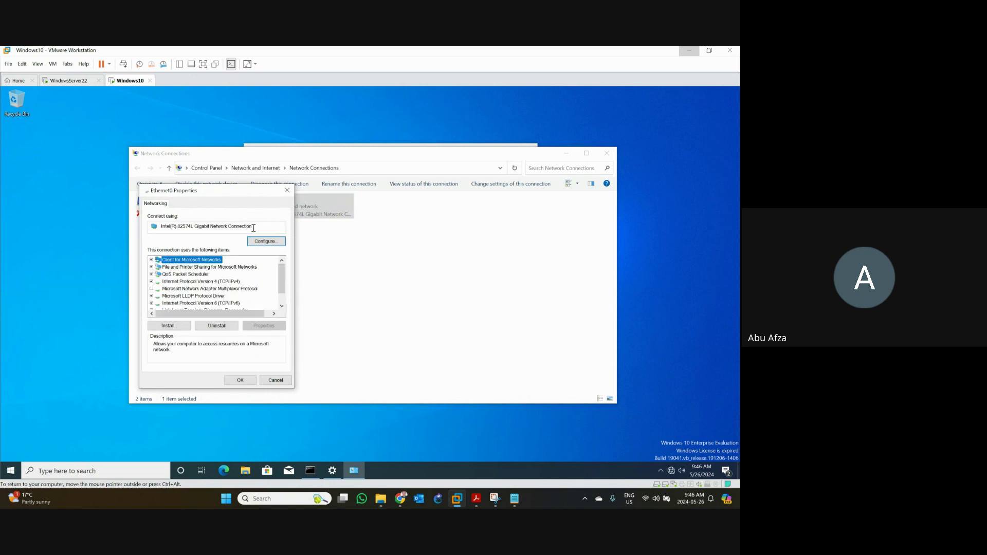
{"action": "mouse_move", "coordinate": [253, 228]}
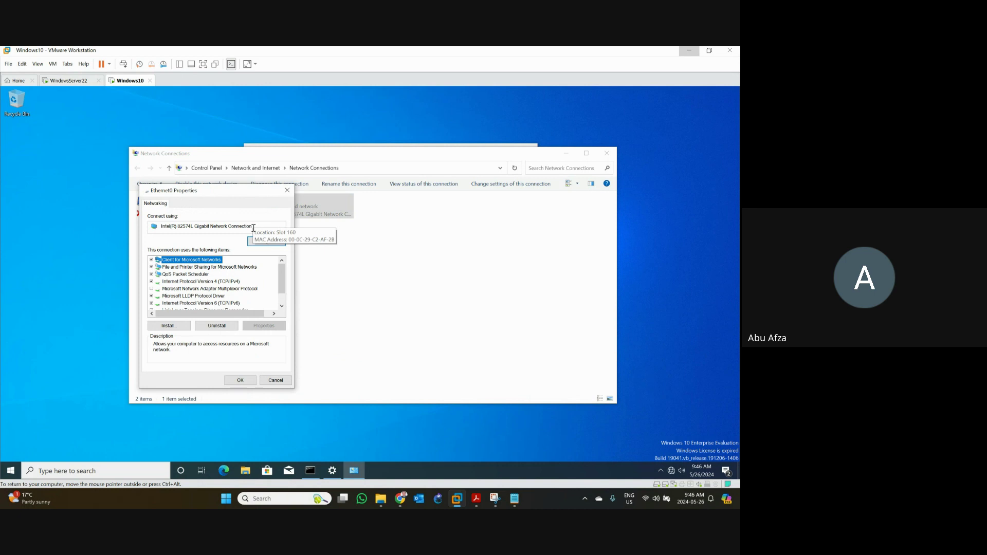
{"action": "left_click_drag", "start_coordinate": [196, 191], "coordinate": [134, 153]}
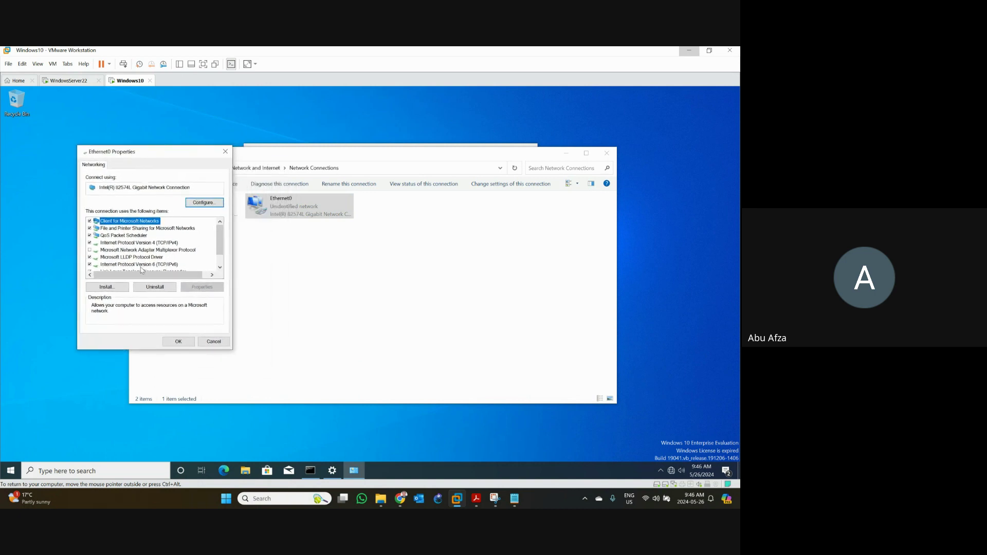
- Open TCP/IPv4 properties, showing static 172.16.0.40, mask 255.255.0.0 and DNS 172.16.0.10
{"action": "left_click", "coordinate": [144, 244]}
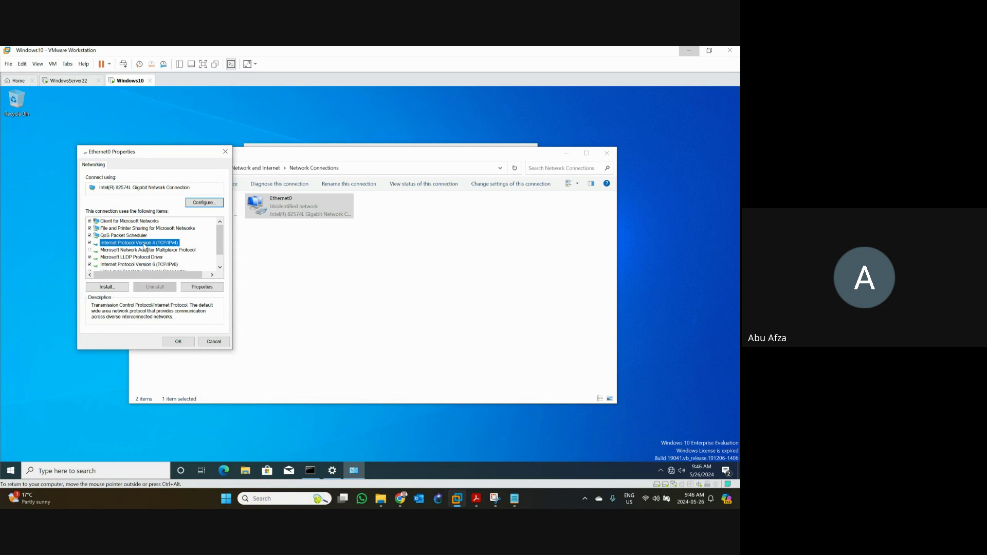
{"action": "double_click", "coordinate": [144, 245]}
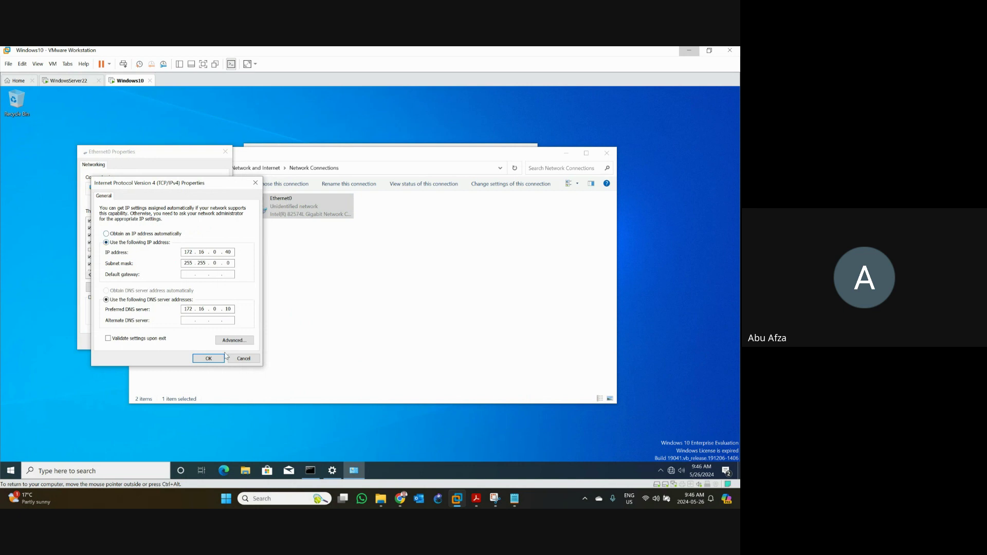
{"action": "left_click", "coordinate": [240, 358]}
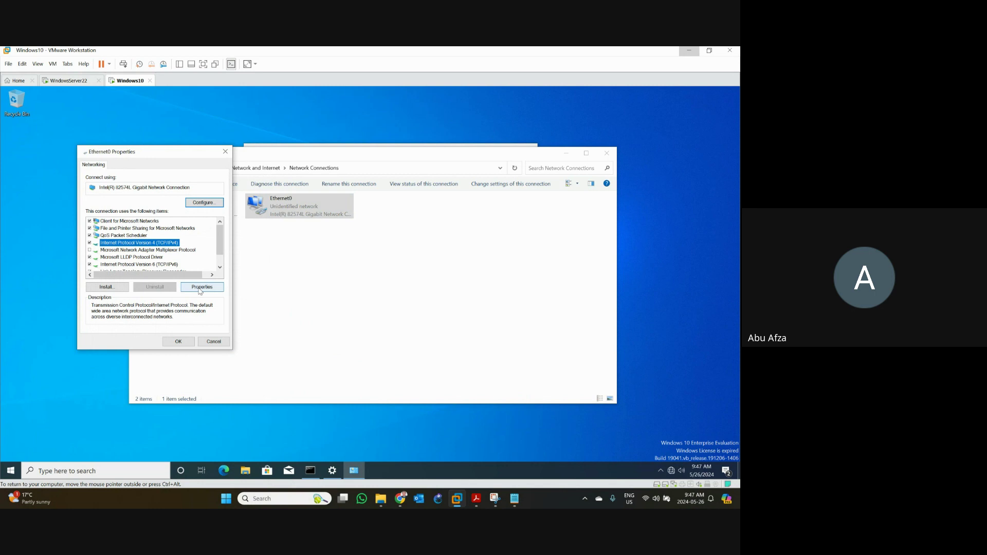
{"action": "left_click", "coordinate": [200, 289]}
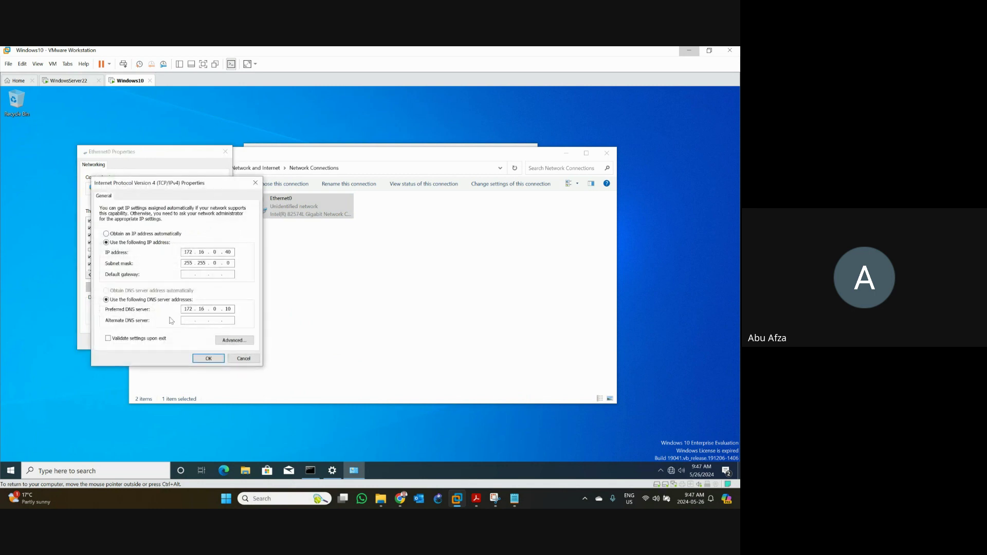
{"action": "left_click_drag", "start_coordinate": [143, 186], "coordinate": [290, 157]}
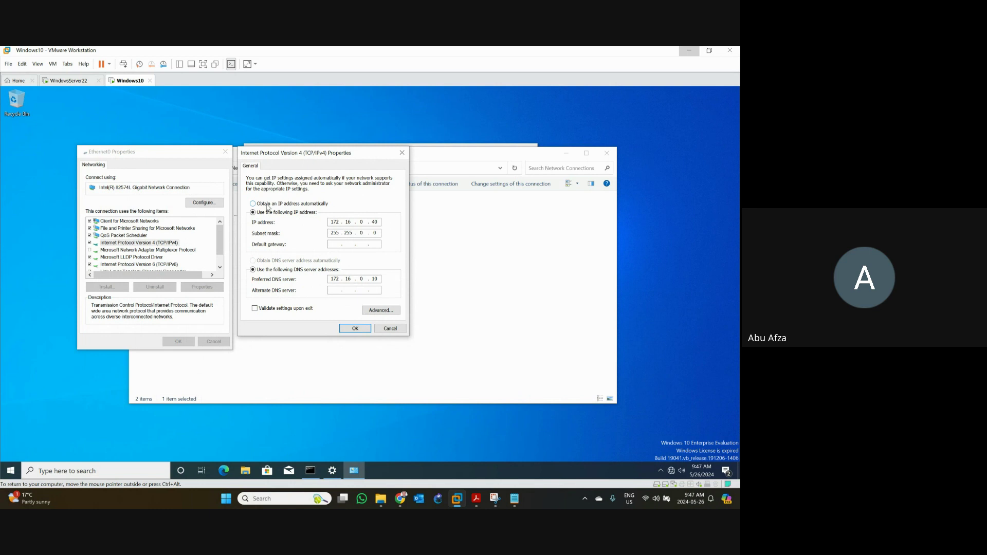
- Choose 'Obtain an IP address automatically', check the Alternate and Advanced pages, then switch to WindowsServer22
{"action": "left_click", "coordinate": [253, 204]}
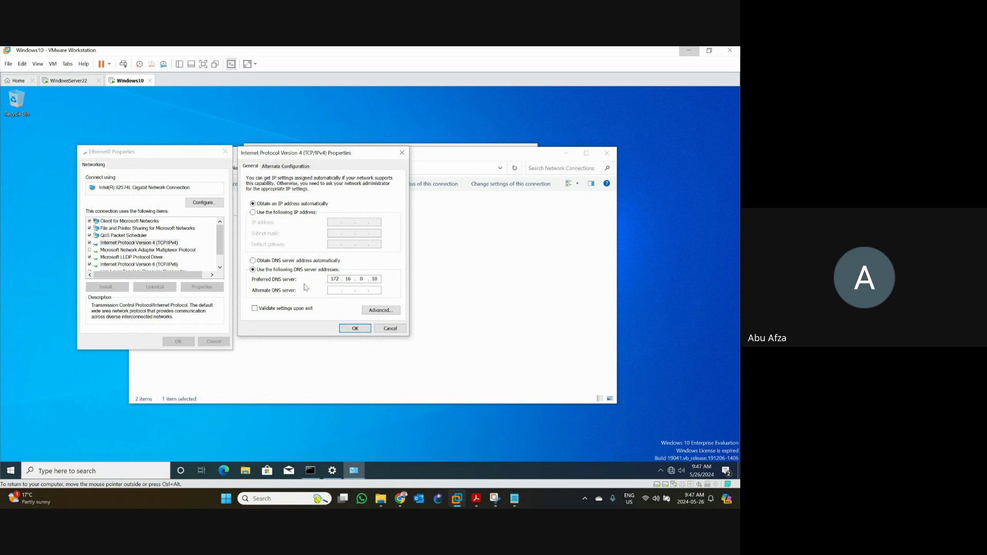
{"action": "left_click", "coordinate": [289, 167]}
{"action": "left_click", "coordinate": [253, 170]}
{"action": "left_click", "coordinate": [394, 315]}
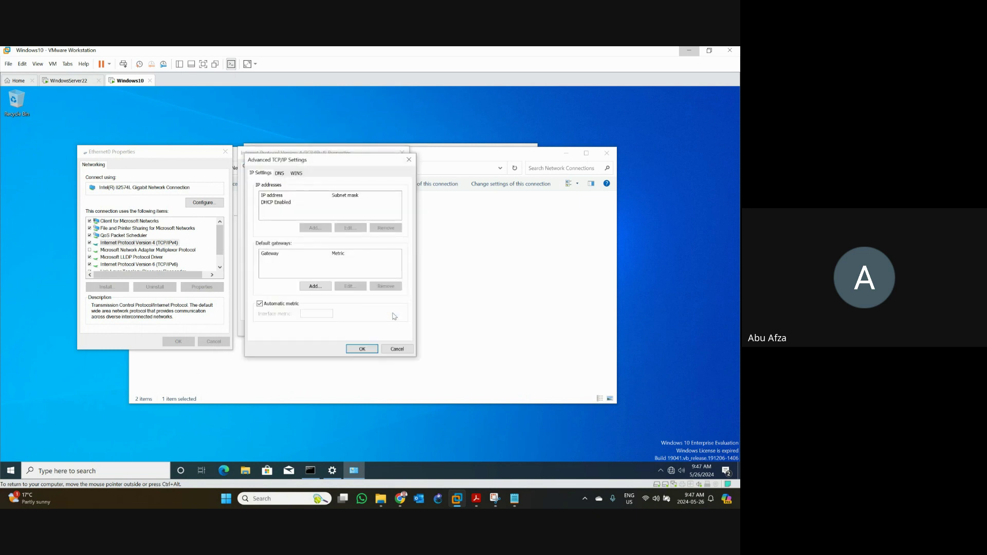
{"action": "left_click", "coordinate": [408, 350]}
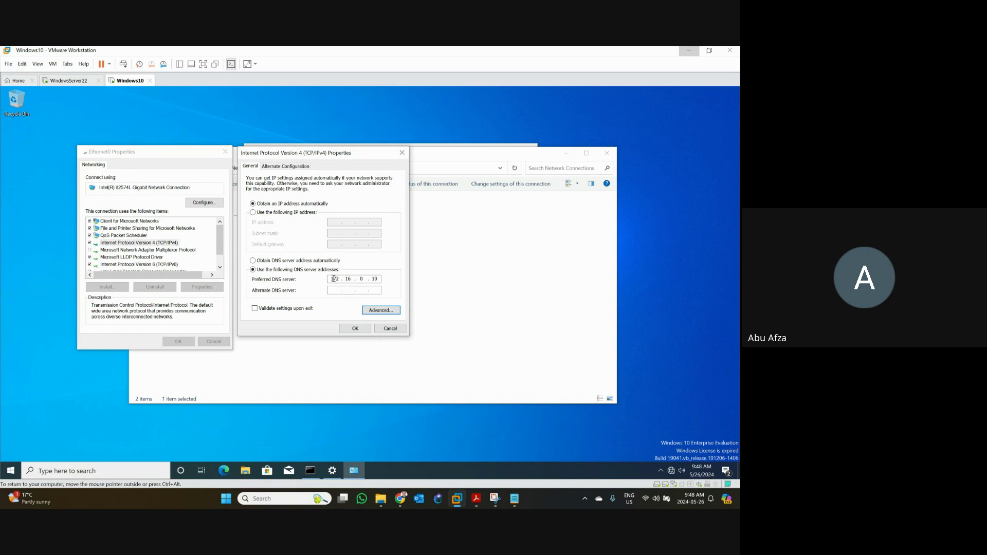
{"action": "left_click", "coordinate": [68, 81]}
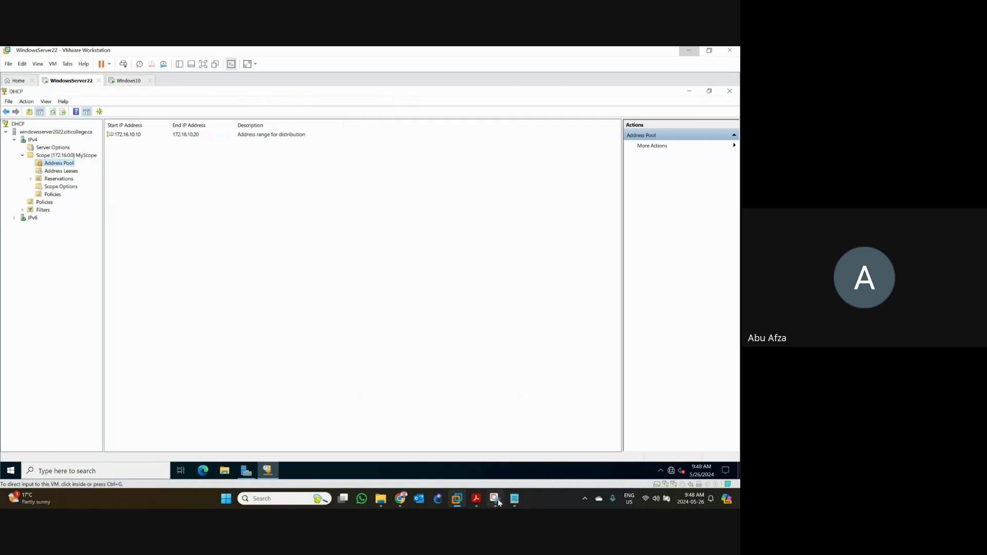
- Check the server addresses in the VMWareSetupInfo notes, then return to Windows10's IPv4 settings
{"action": "left_click", "coordinate": [516, 499]}
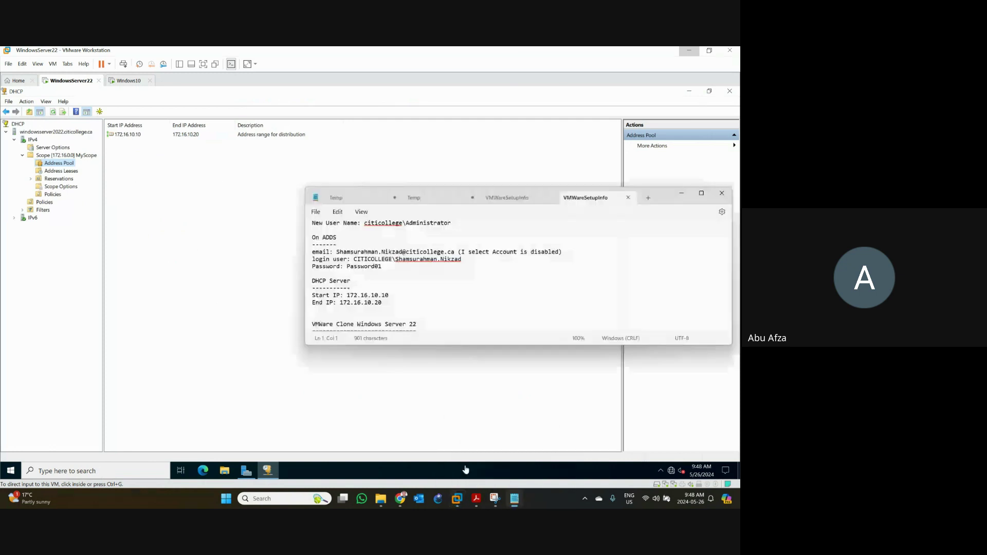
{"action": "scroll", "coordinate": [379, 232], "scroll_direction": "up", "scroll_amount": 2}
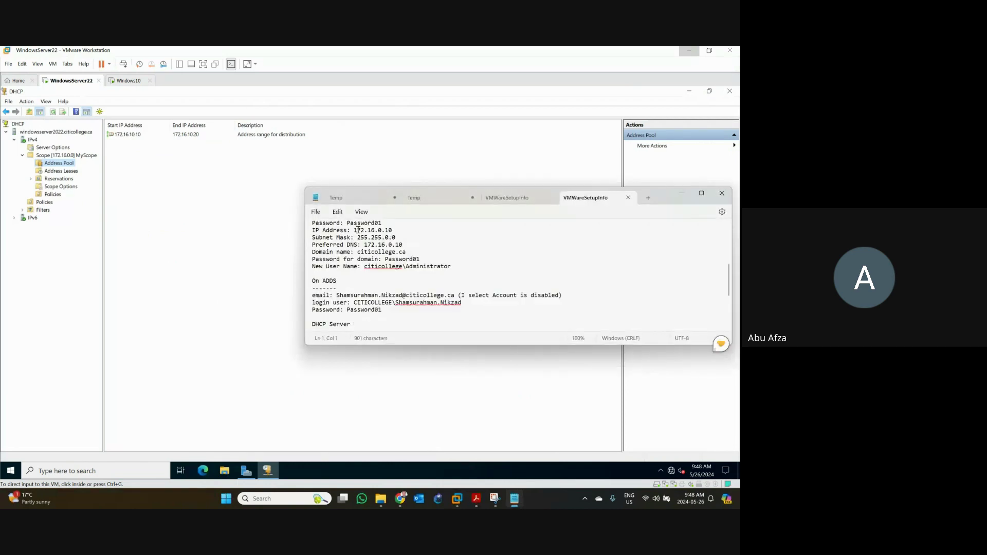
{"action": "left_click", "coordinate": [126, 81]}
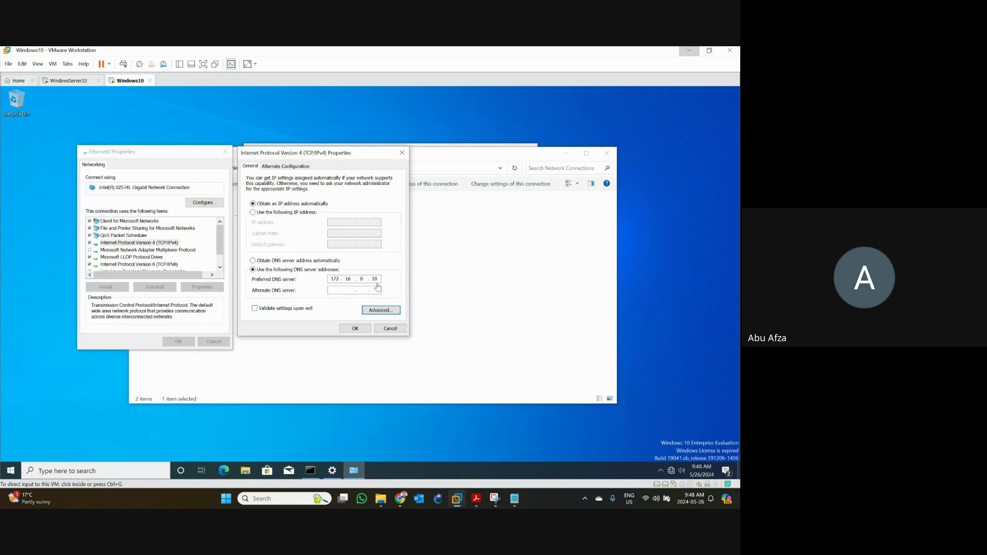
{"action": "left_click", "coordinate": [515, 498]}
{"action": "left_click", "coordinate": [322, 159]}
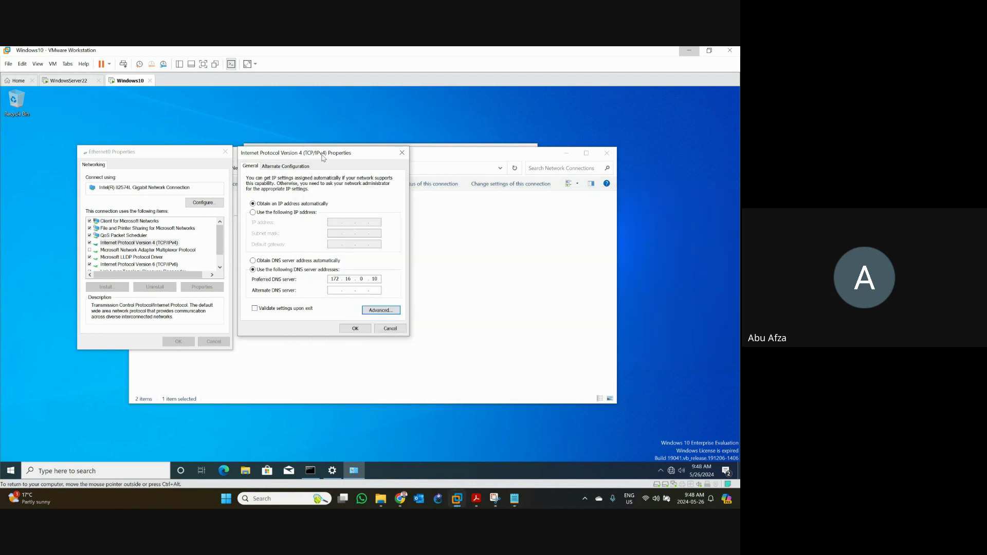
- Apply automatic IPv4 addressing, close Ethernet0 Properties, and restore the Administrator Command Prompt
{"action": "left_click", "coordinate": [355, 328]}
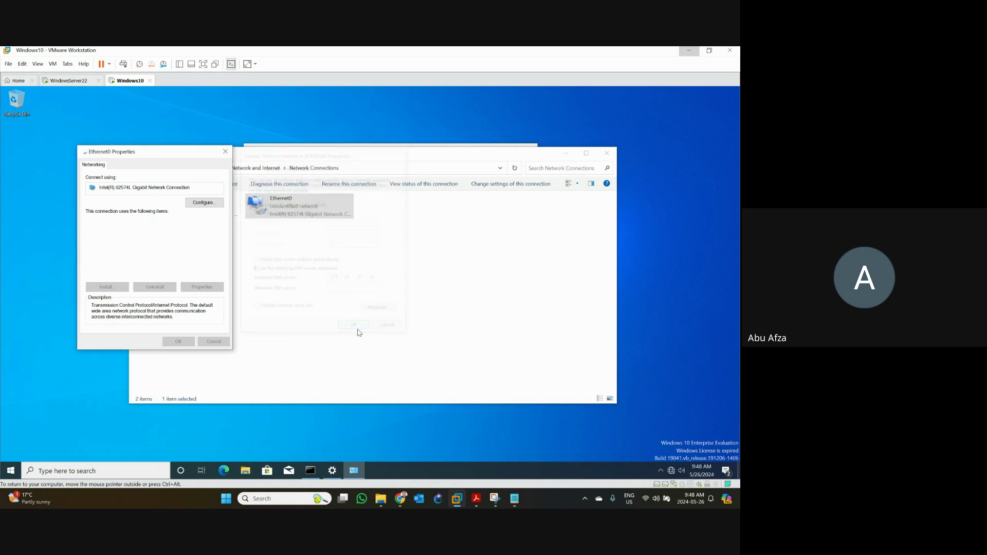
{"action": "left_click", "coordinate": [178, 342]}
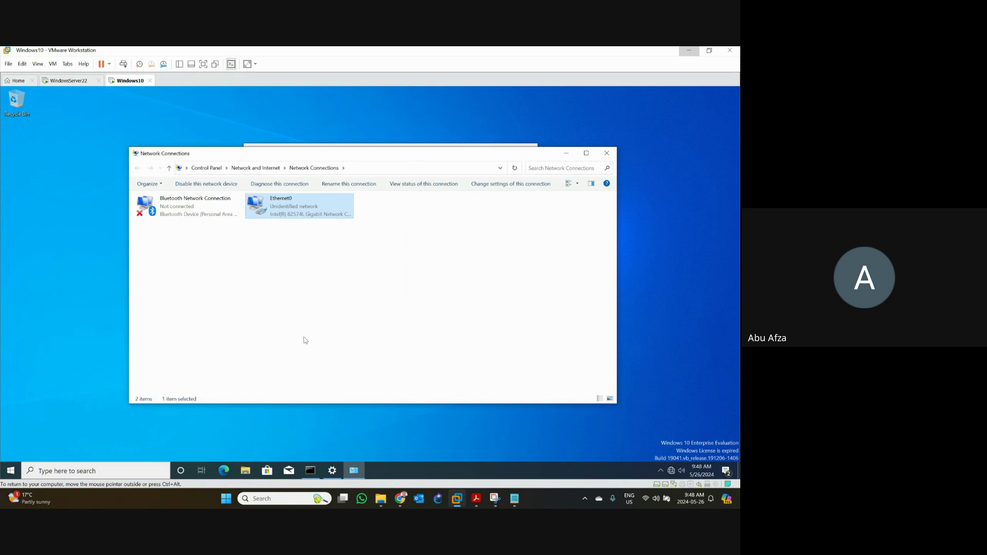
{"action": "left_click", "coordinate": [310, 471]}
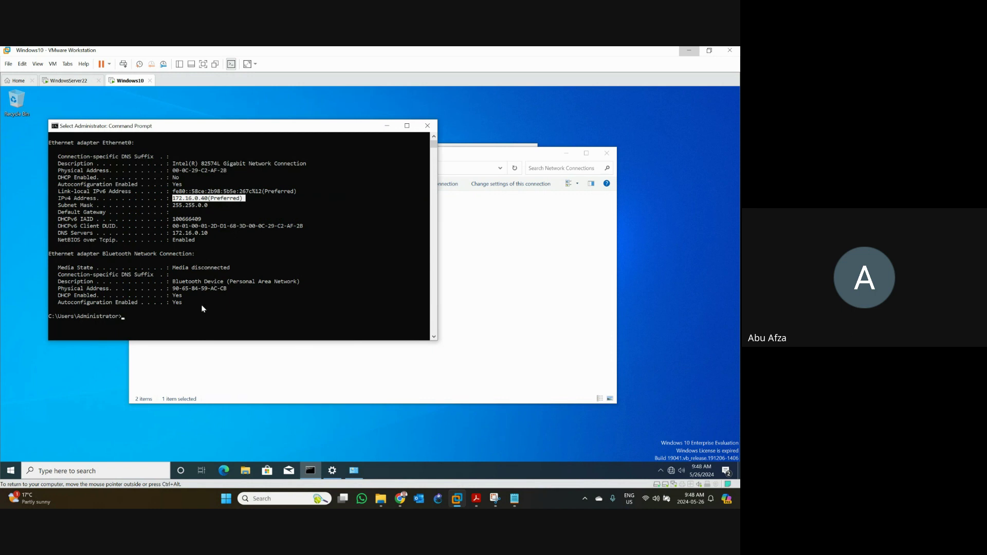
- Run ipconfig, then ipconfig /all, confirming DHCP enabled with lease 192.168.146.128 from 192.168.146.254
{"action": "type", "text": "ipconfig"}
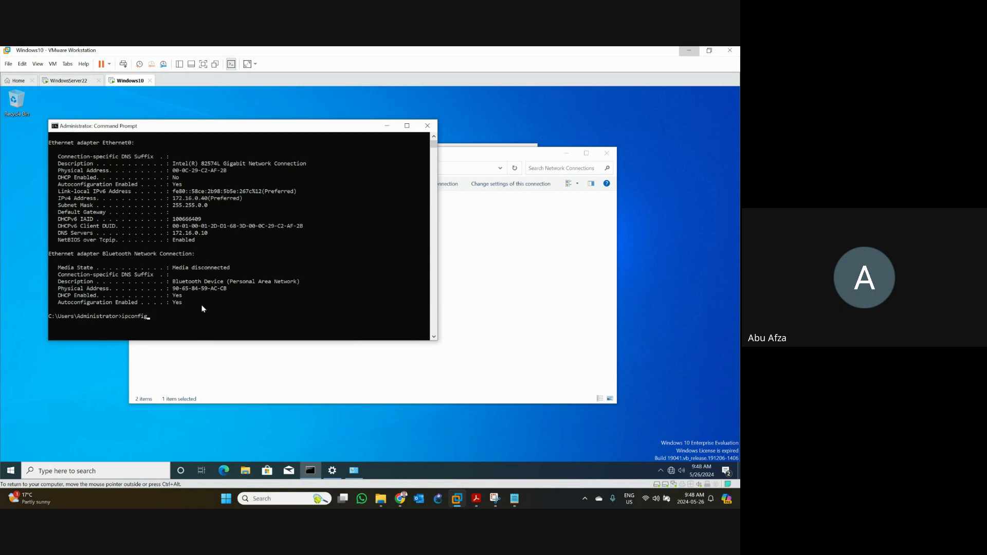
{"action": "key", "text": "Return"}
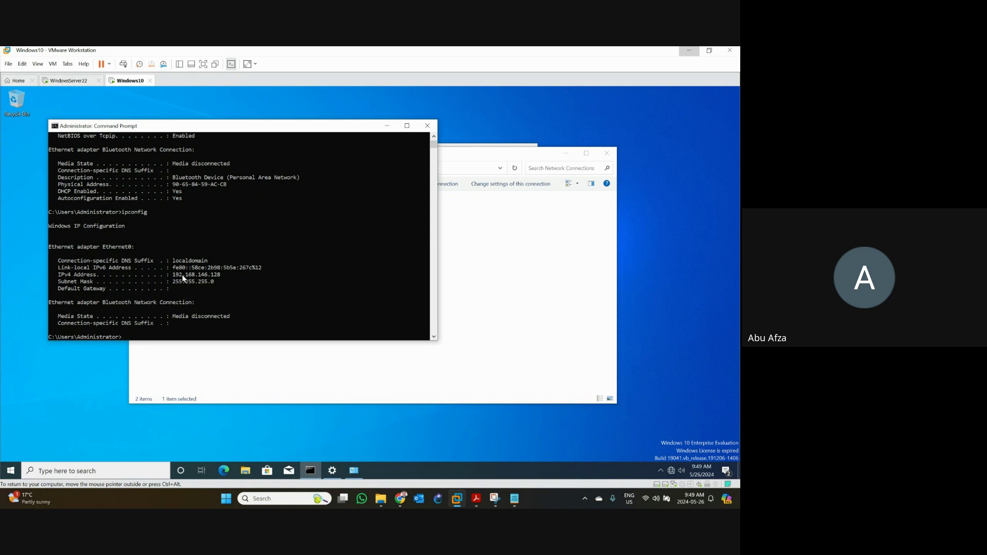
{"action": "key", "text": "Up"}
{"action": "type", "text": "/all"}
{"action": "key", "text": "Return"}
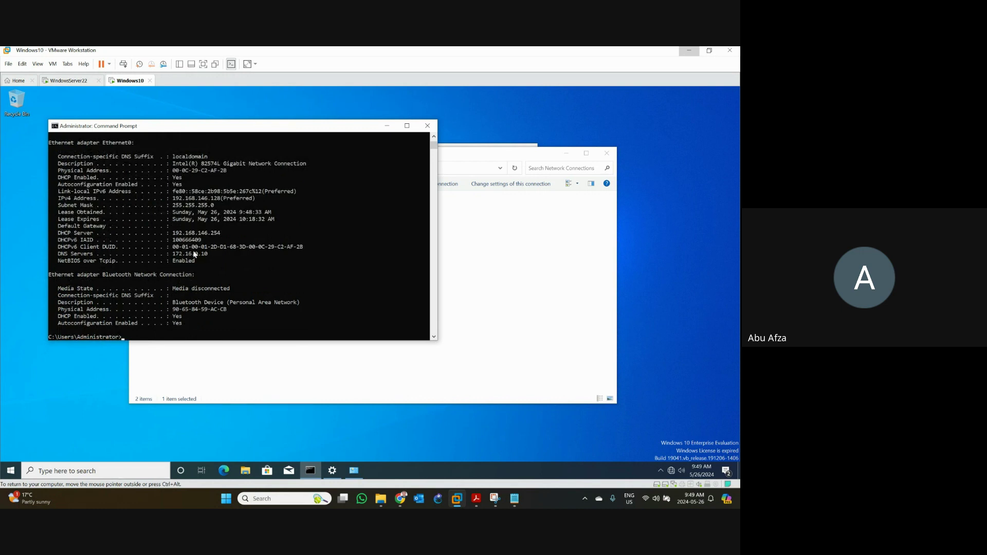
{"action": "left_click", "coordinate": [69, 179]}
{"action": "left_click_drag", "start_coordinate": [189, 179], "coordinate": [48, 178]}
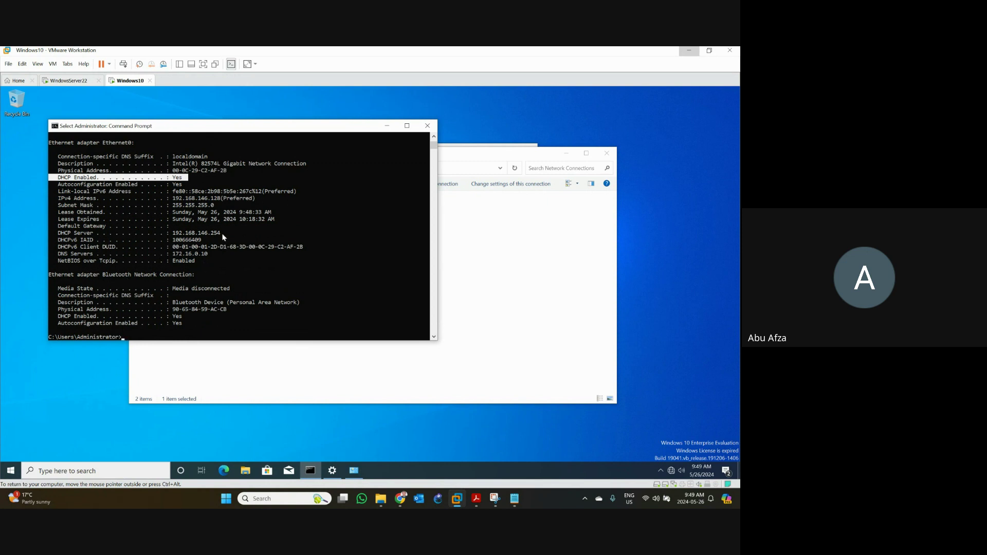
{"action": "double_click", "coordinate": [210, 199]}
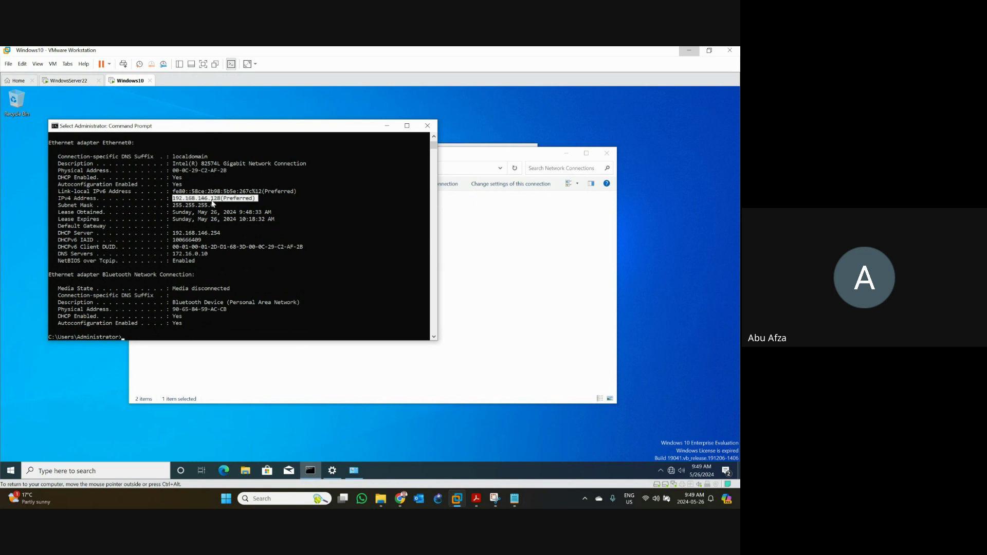
{"action": "left_click", "coordinate": [209, 233]}
{"action": "double_click", "coordinate": [209, 234]}
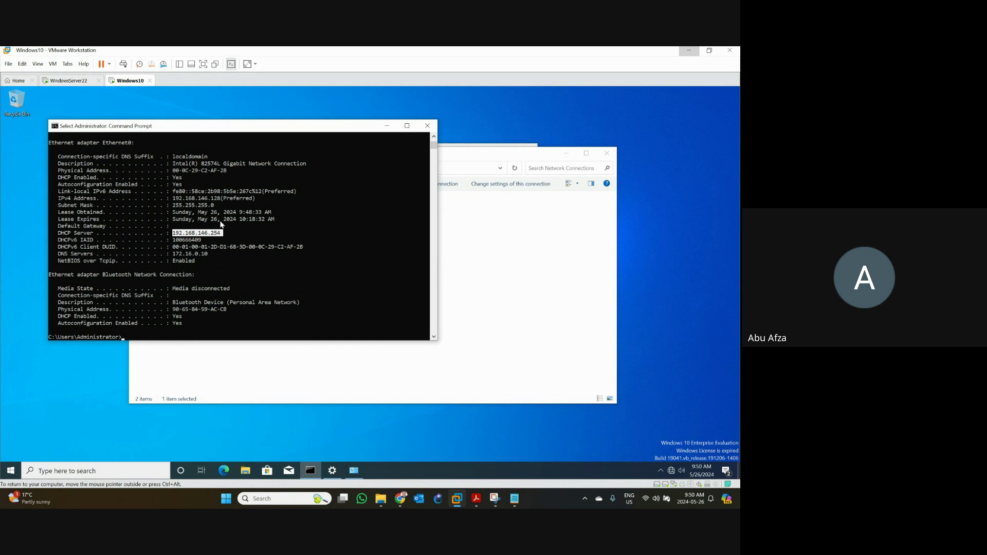
- Close Command Prompt, minimize Ethernet settings, and start a '\\' network path in File Explorer
{"action": "left_click", "coordinate": [430, 130]}
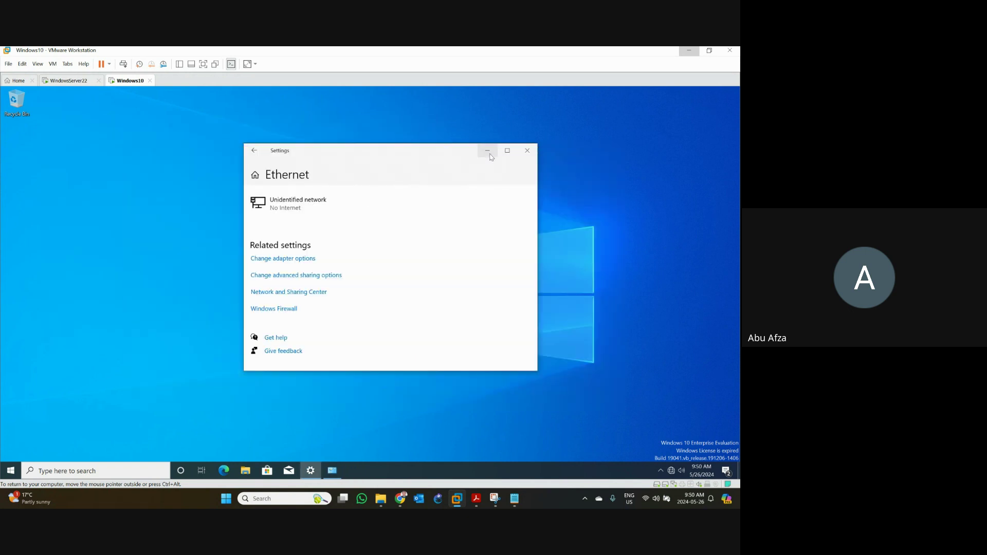
{"action": "left_click", "coordinate": [487, 150]}
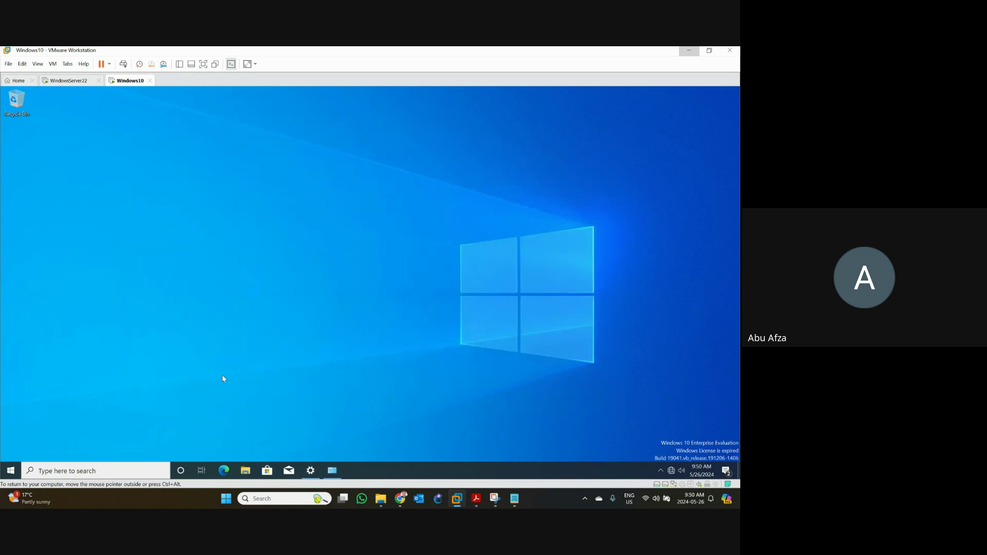
{"action": "left_click", "coordinate": [246, 474]}
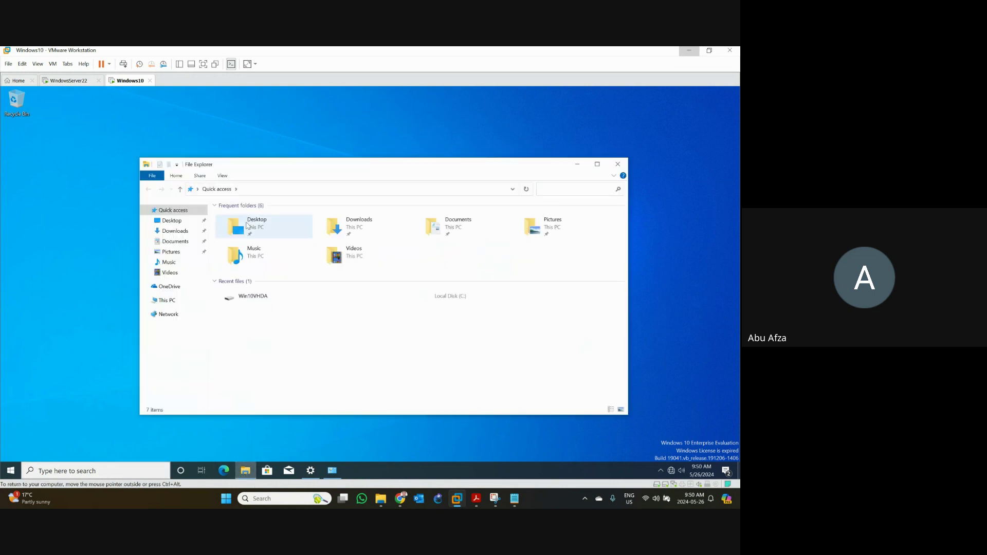
{"action": "left_click", "coordinate": [270, 190]}
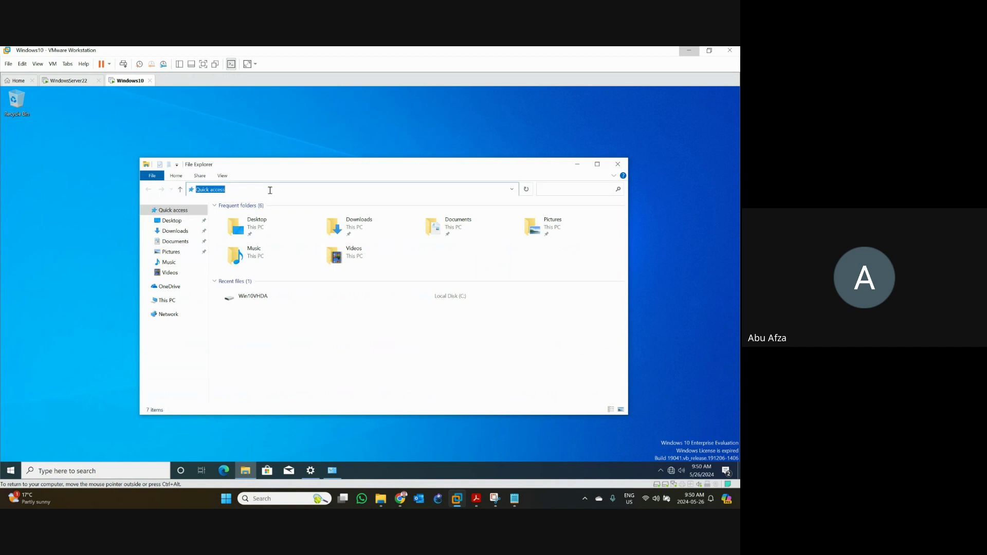
{"action": "type", "text": "\\\\17"}
{"action": "key", "text": "BackSpace"}
{"action": "key", "text": "BackSpace"}
{"action": "key", "text": "BackSpace"}
{"action": "type", "text": "\\\\"}
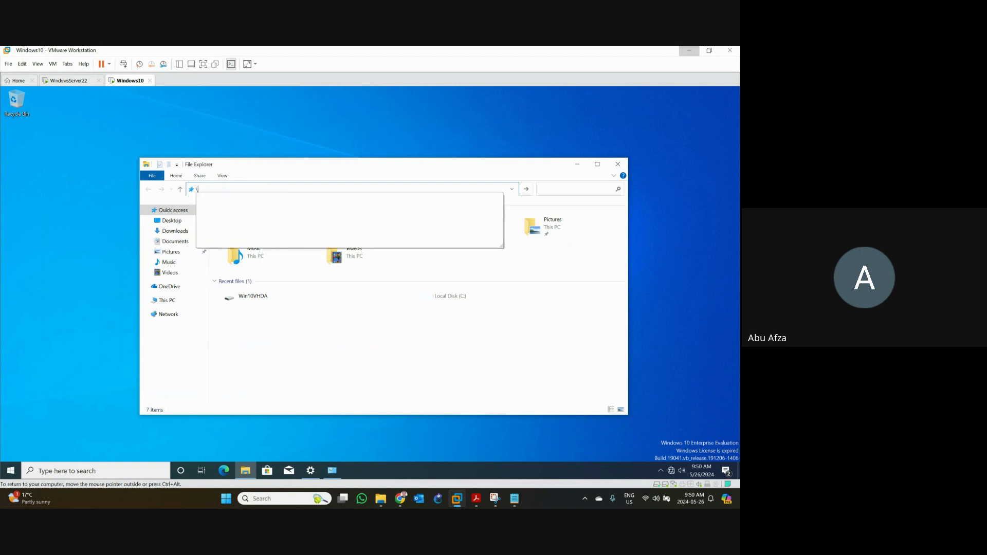
{"action": "key", "text": "BackSpace"}
{"action": "type", "text": "\\"}
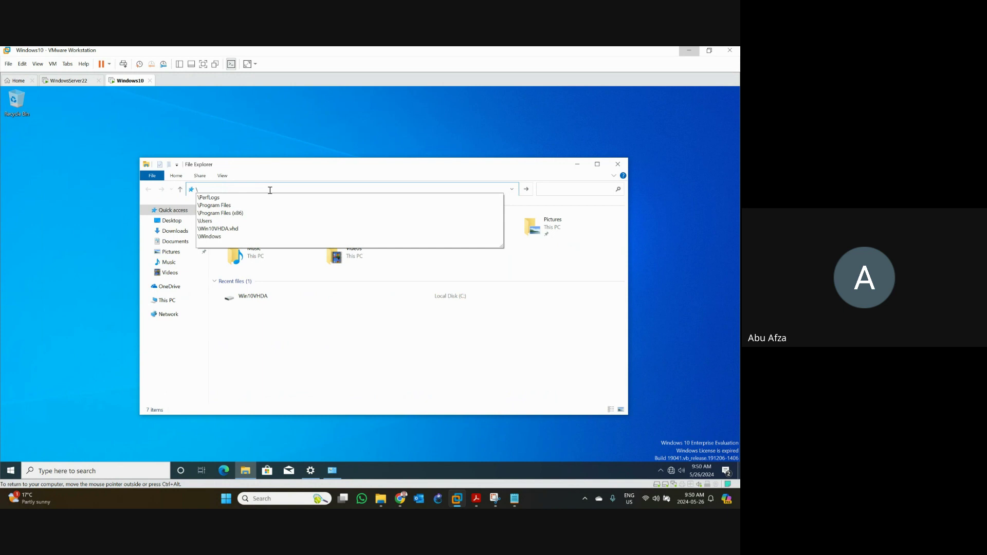
{"action": "type", "text": "\\"}
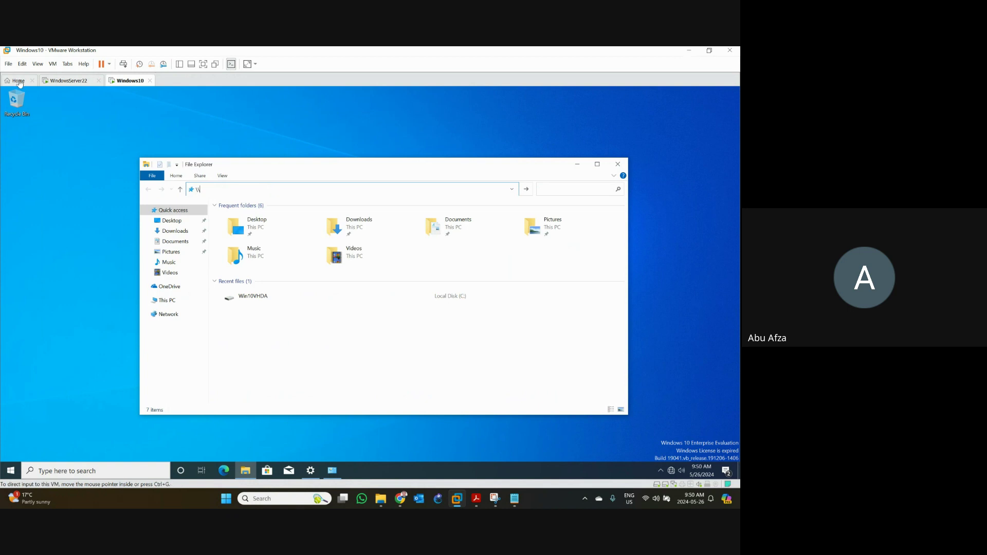
- On WindowsServer22, browse File Explorer to Local Disk (C:) > Documents
{"action": "left_click", "coordinate": [62, 81]}
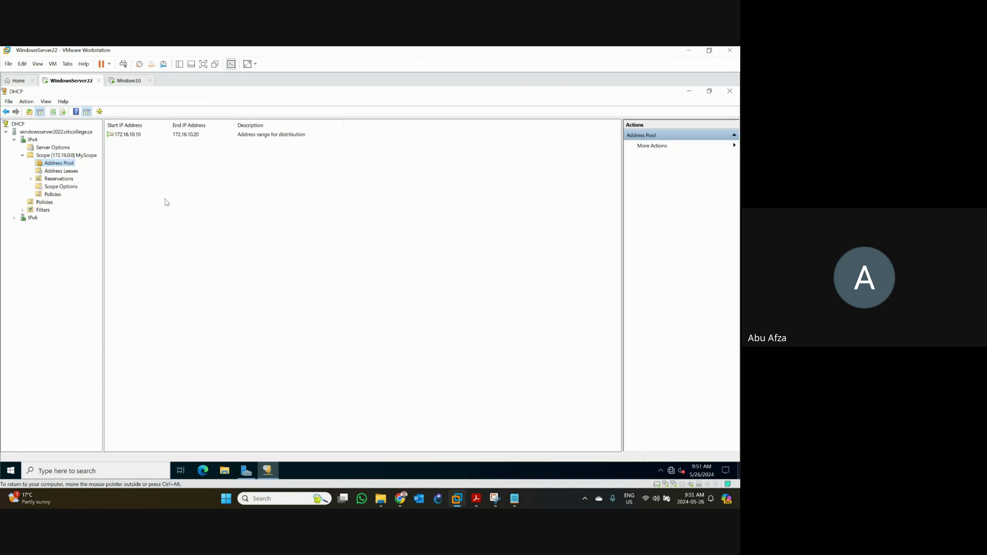
{"action": "left_click", "coordinate": [225, 474]}
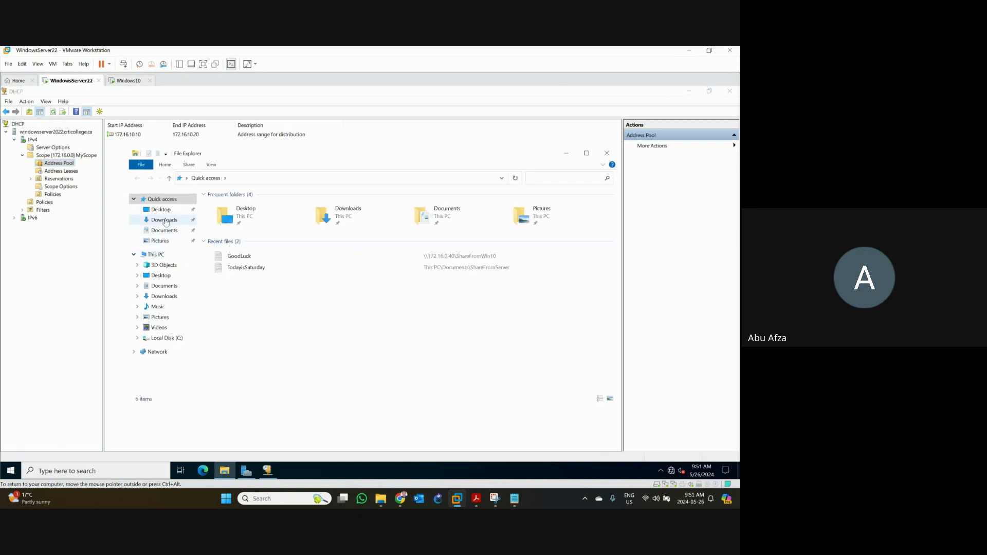
{"action": "left_click", "coordinate": [160, 258]}
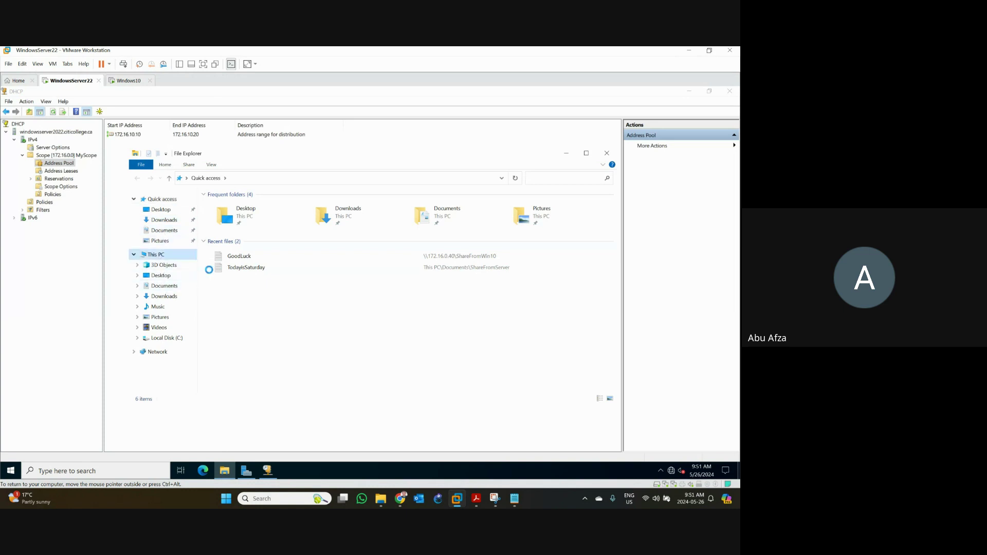
{"action": "left_click", "coordinate": [237, 296]}
{"action": "double_click", "coordinate": [237, 295]}
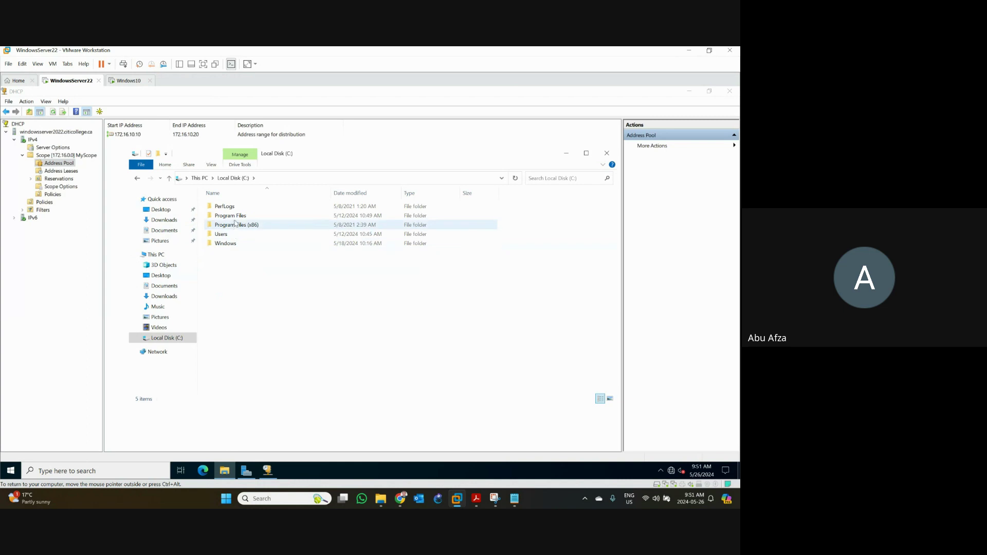
{"action": "left_click", "coordinate": [161, 233]}
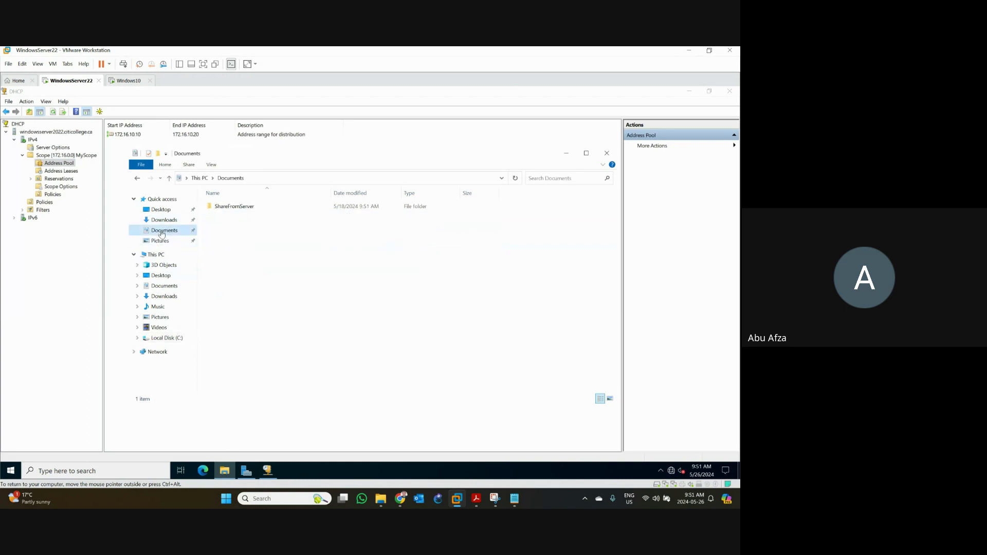
- Copy the ShareFromServer folder name, then return to Windows10's Explorer address bar
{"action": "left_click", "coordinate": [243, 208]}
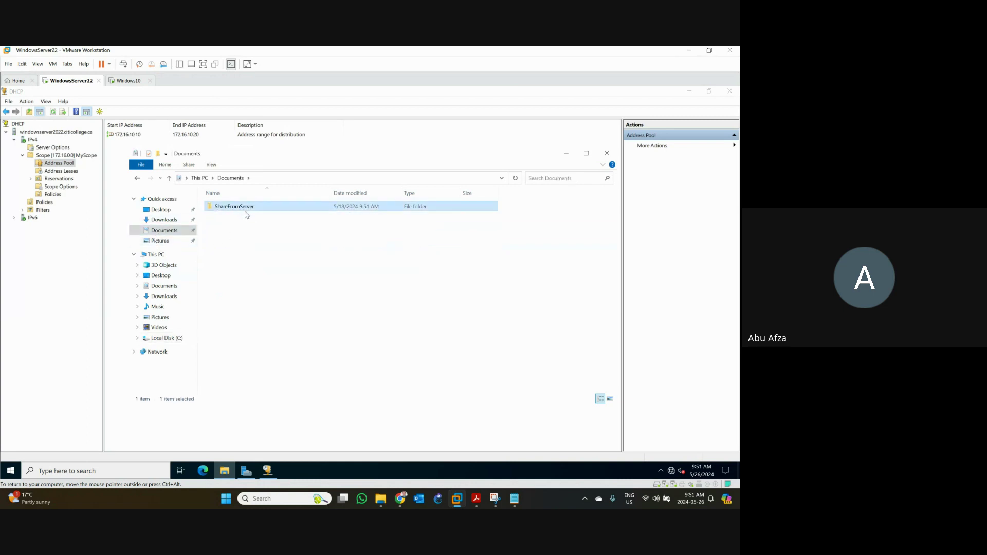
{"action": "left_click", "coordinate": [245, 220]}
{"action": "left_click", "coordinate": [246, 210]}
{"action": "left_click", "coordinate": [247, 208]}
{"action": "key", "text": "ctrl+c"}
{"action": "left_click", "coordinate": [126, 81]}
{"action": "left_click", "coordinate": [220, 190]}
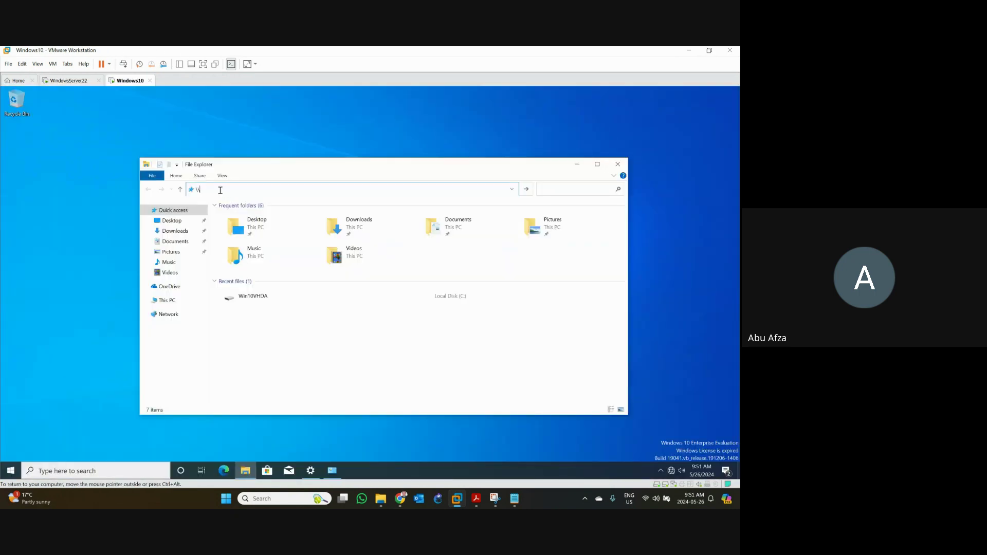
{"action": "key", "text": "ctrl+v"}
{"action": "key", "text": "ctrl+a"}
{"action": "left_click", "coordinate": [273, 365]}
{"action": "left_click", "coordinate": [253, 194]}
{"action": "key", "text": "Return"}
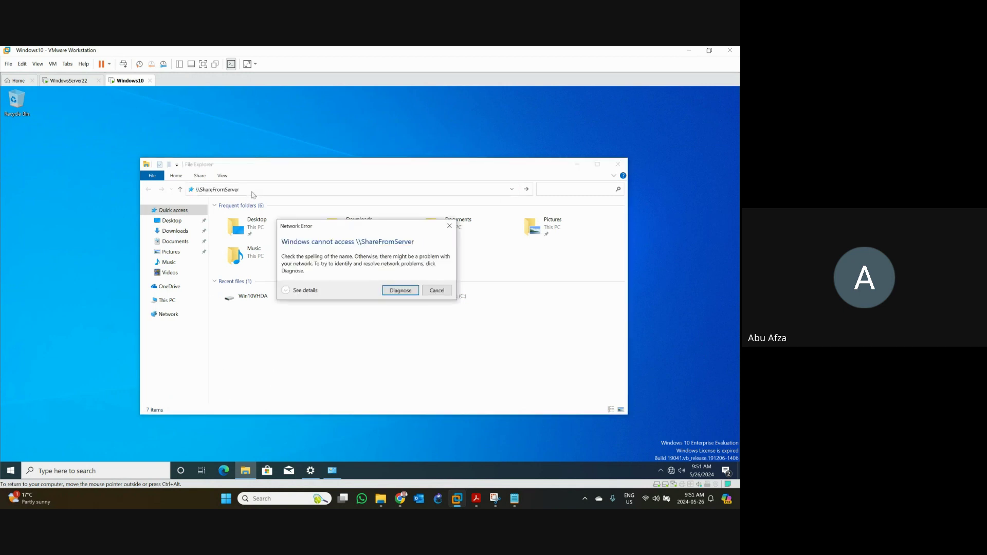
{"action": "left_click", "coordinate": [438, 291]}
{"action": "type", "text": "\\"}
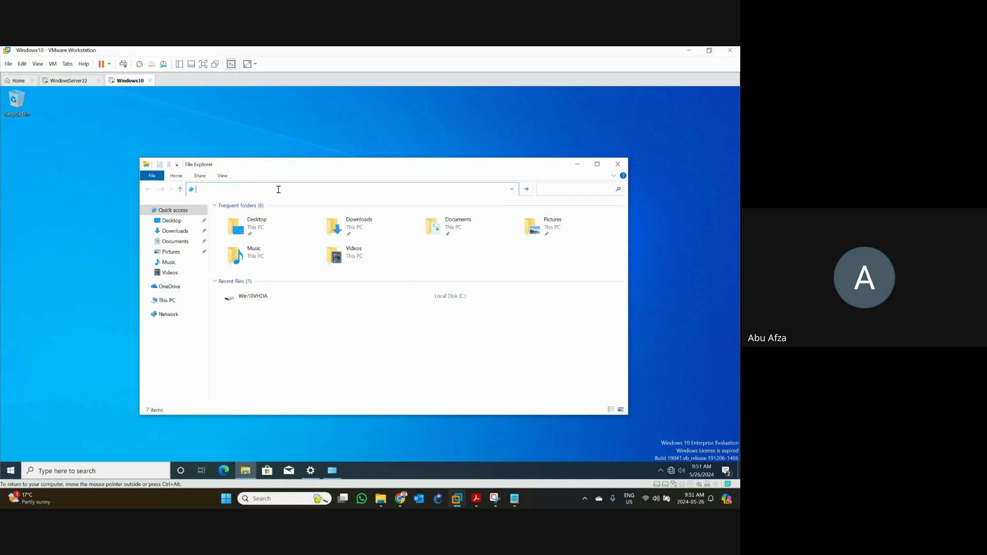
- Launch an administrator Command Prompt and ping 172.16.0.10, which fails with General failure
{"action": "left_click", "coordinate": [134, 472]}
{"action": "type", "text": "cmd"}
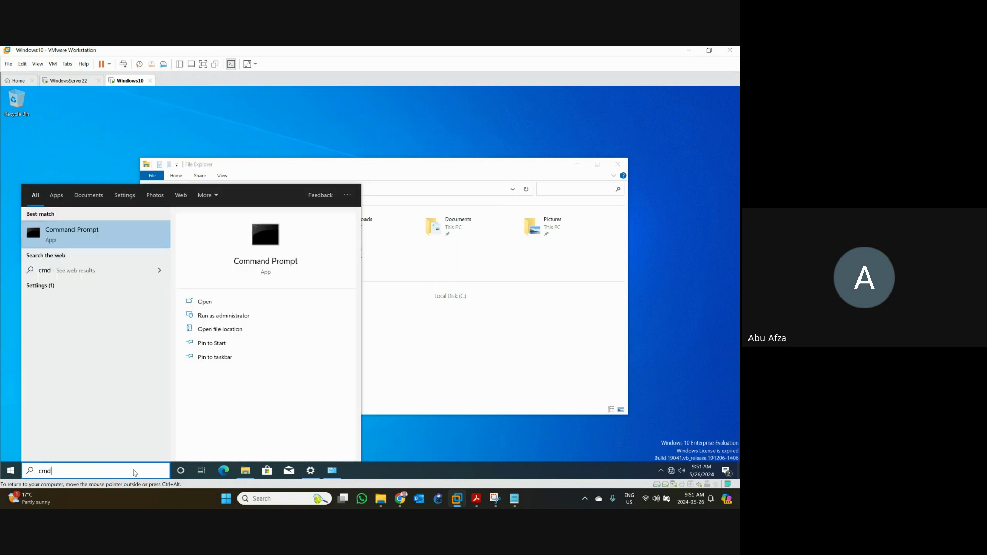
{"action": "key", "text": "Escape"}
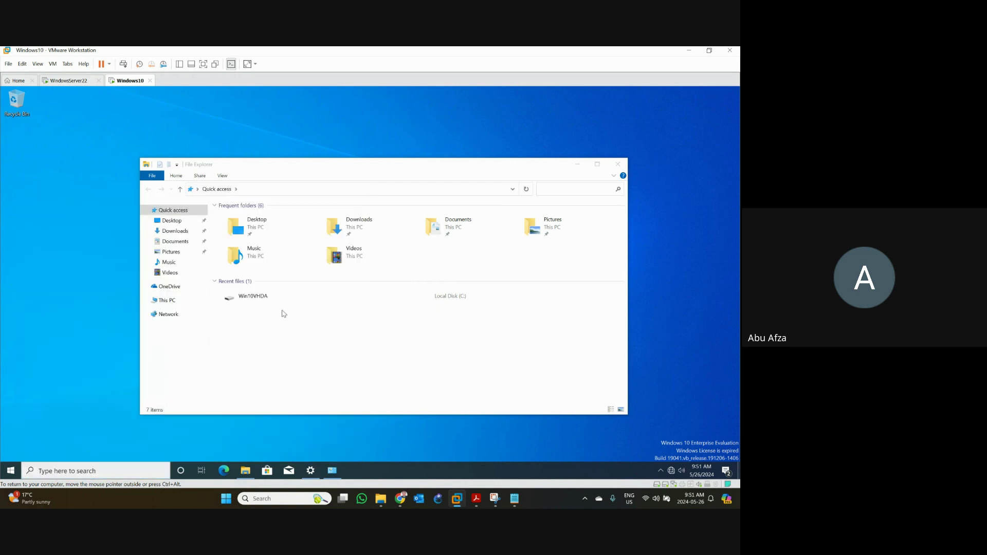
{"action": "type", "text": "pi"}
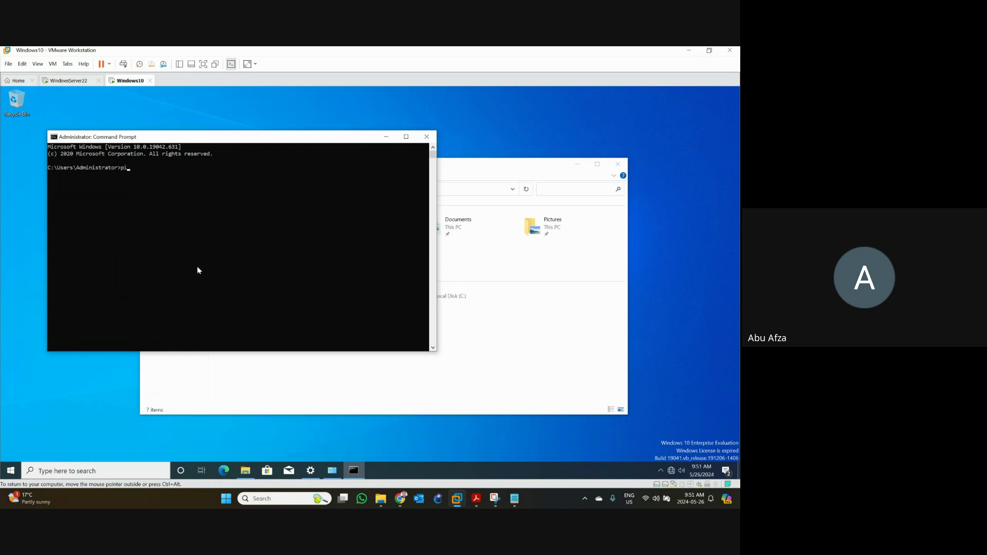
{"action": "type", "text": "ng 172.16.0.10"}
{"action": "key", "text": "Return"}
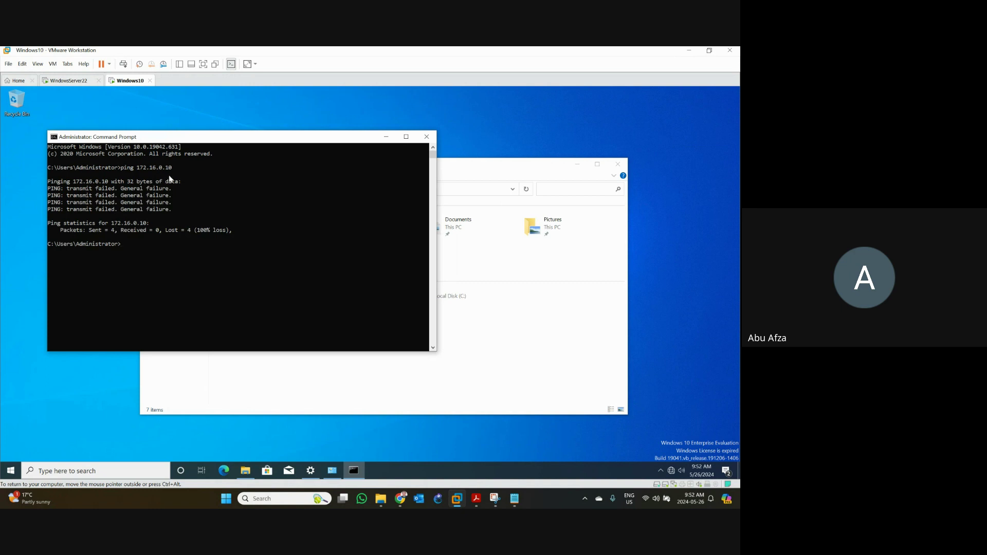
- Glance at the earlier ipconfig screenshot, then bring up the VMWareSetupInfo notes
{"action": "left_click", "coordinate": [496, 498]}
{"action": "left_click", "coordinate": [496, 498]}
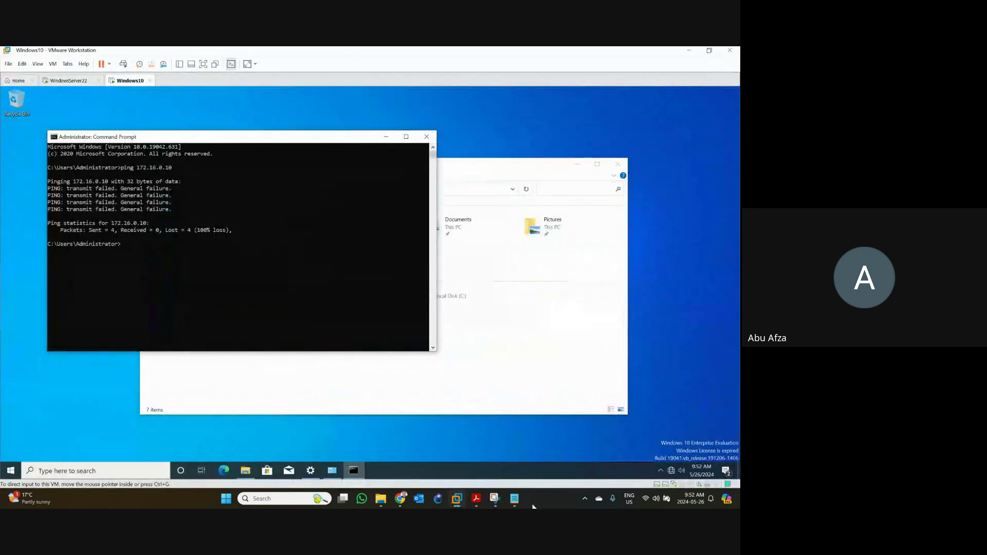
{"action": "left_click", "coordinate": [514, 498]}
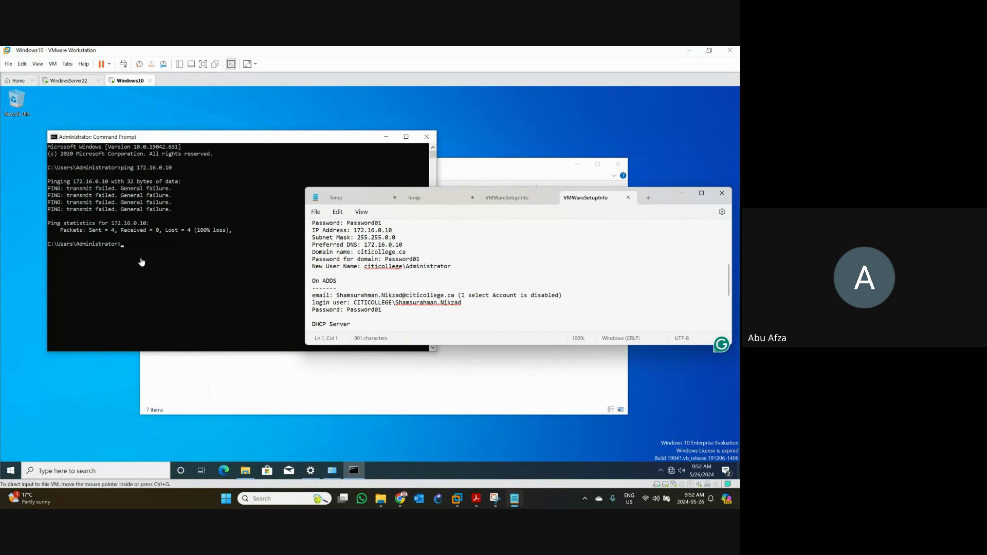
- Close Command Prompt and File Explorer, then briefly check Ethernet settings and Network Connections
{"action": "left_click", "coordinate": [166, 262]}
{"action": "left_click", "coordinate": [424, 138]}
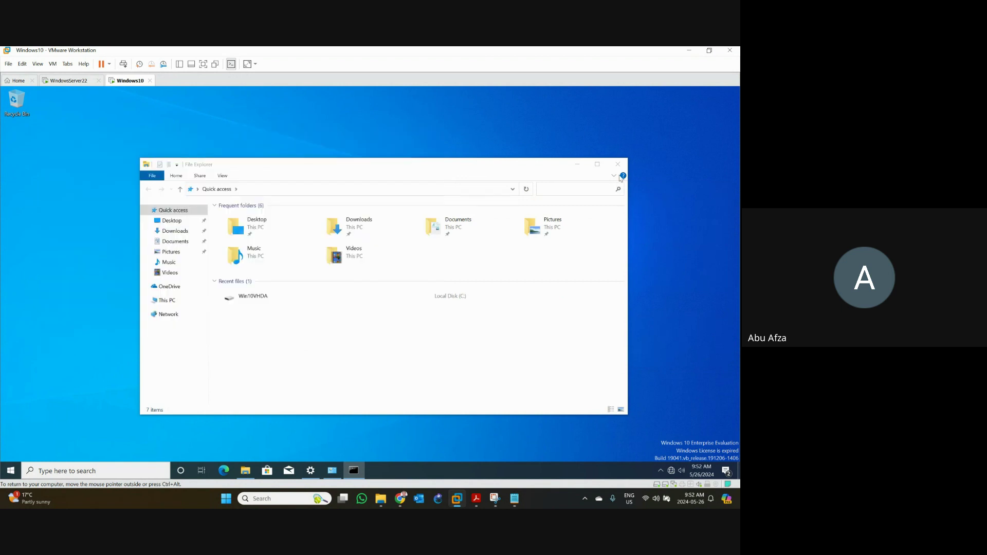
{"action": "left_click", "coordinate": [618, 164]}
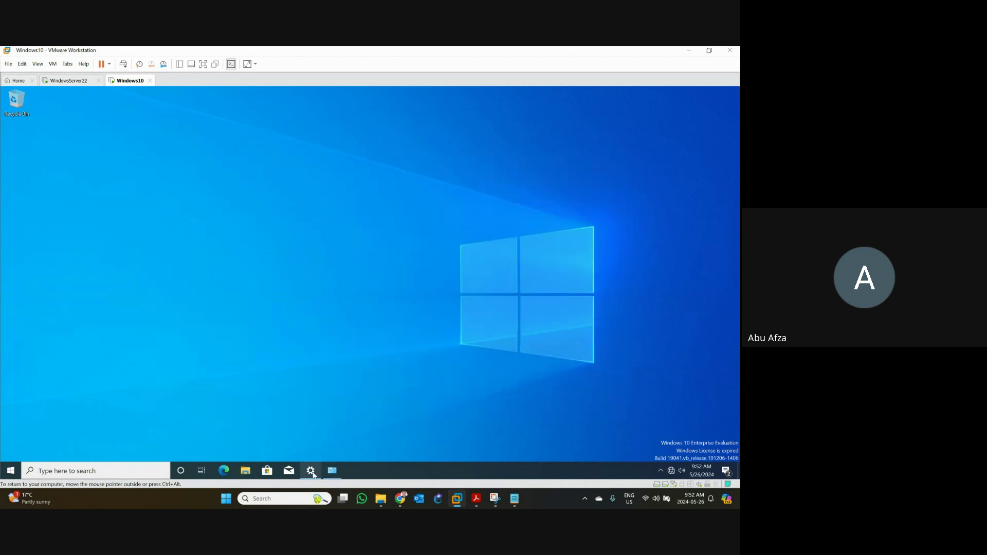
{"action": "left_click", "coordinate": [311, 471]}
{"action": "left_click", "coordinate": [526, 150]}
{"action": "left_click", "coordinate": [310, 477]}
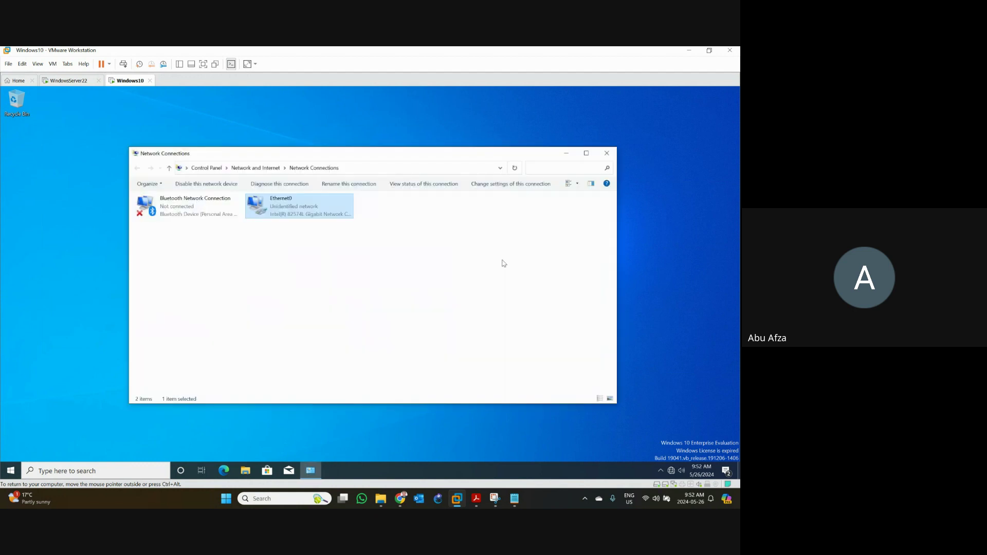
{"action": "left_click", "coordinate": [606, 153]}
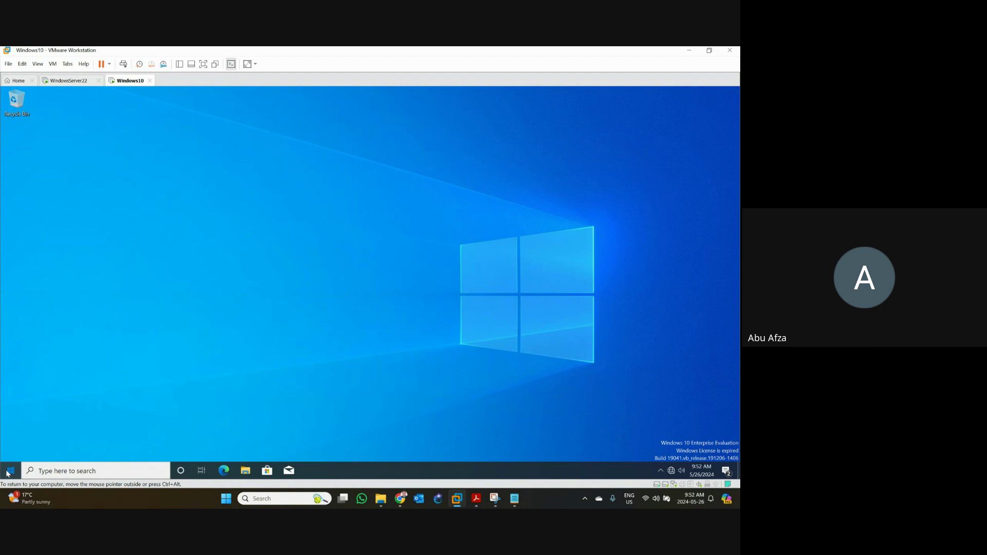
- Restart the Windows 10 VM from the Start menu's power options
{"action": "left_click", "coordinate": [9, 472]}
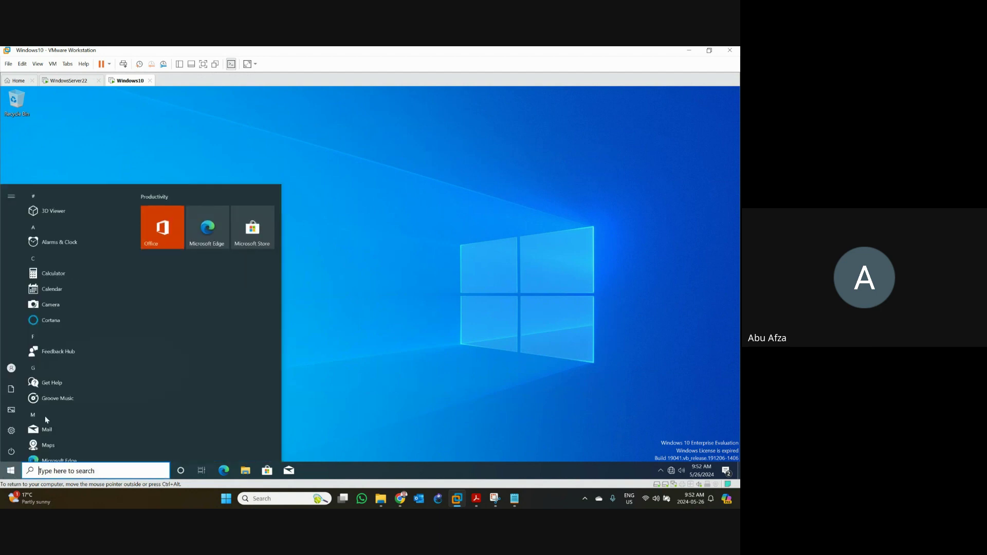
{"action": "left_click", "coordinate": [15, 453]}
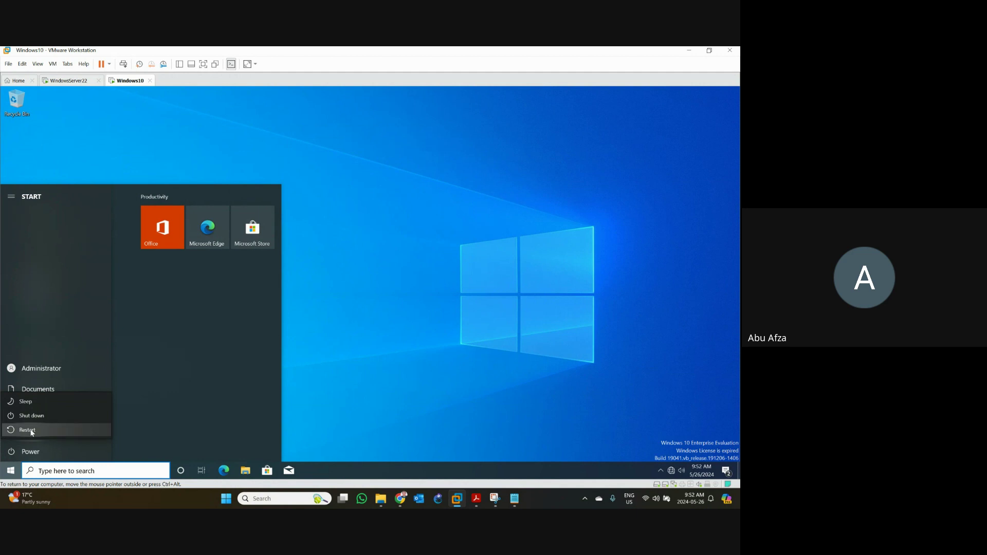
{"action": "left_click", "coordinate": [32, 433]}
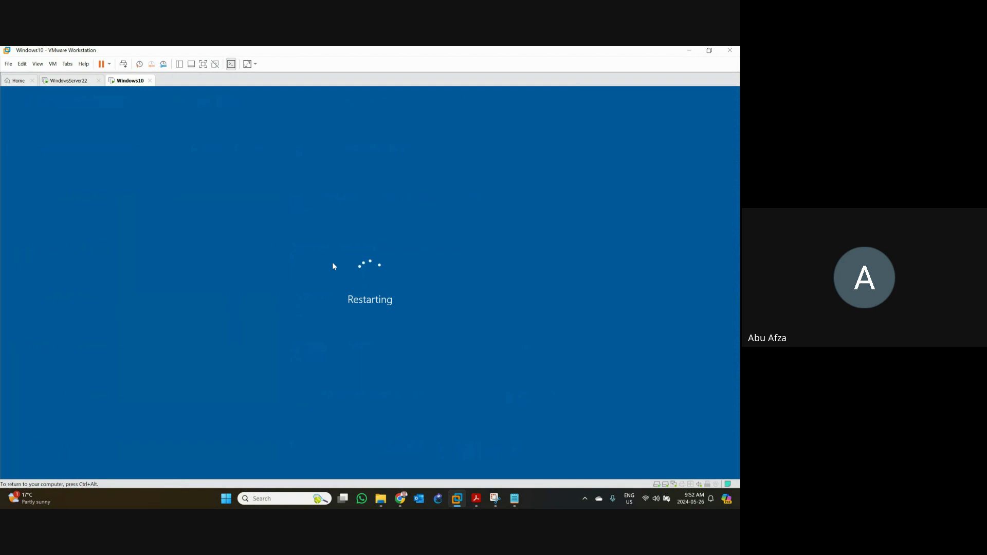
- After the reboot, sign in as the domain Administrator by entering the account password
{"action": "key", "text": "ctrl+alt"}
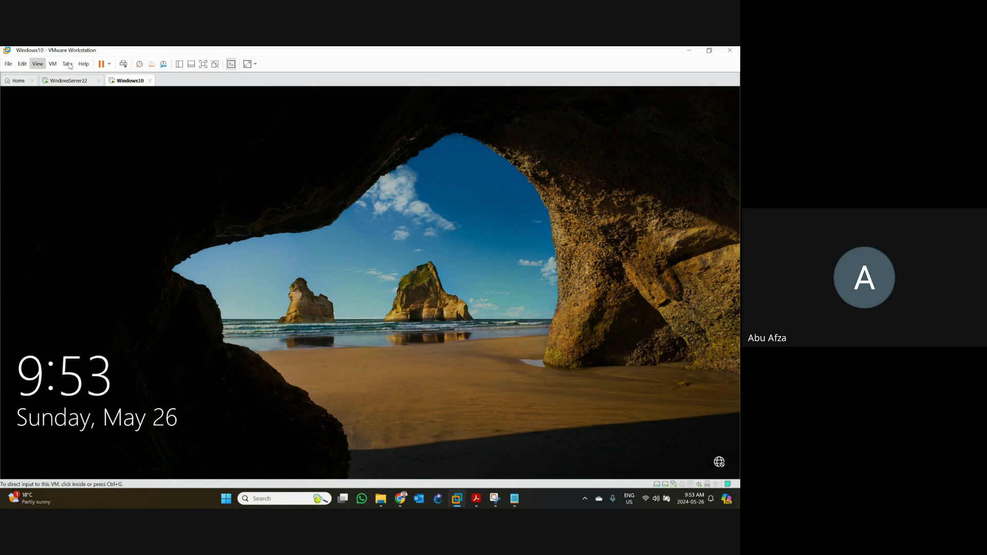
{"action": "left_click", "coordinate": [225, 132]}
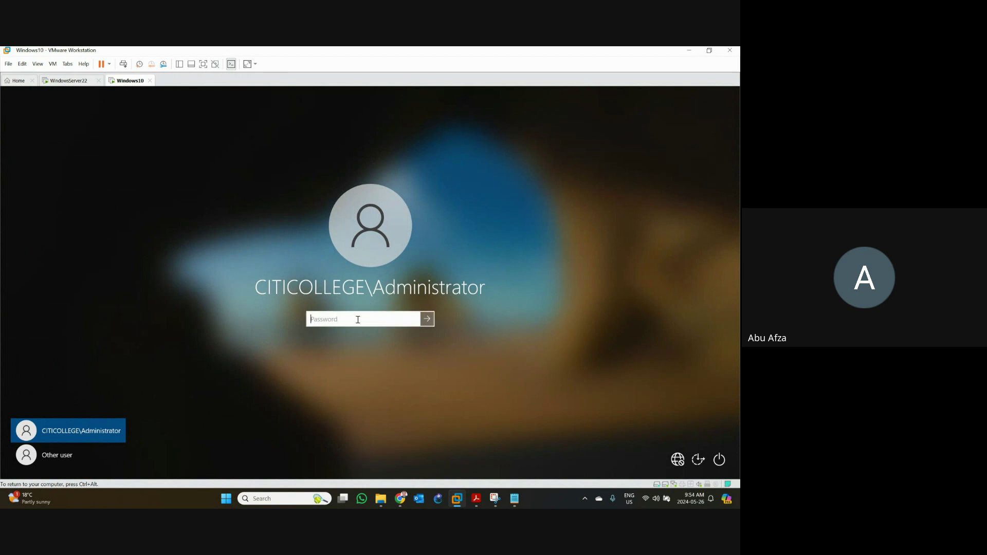
{"action": "type", "text": "*********"}
{"action": "key", "text": "Return"}
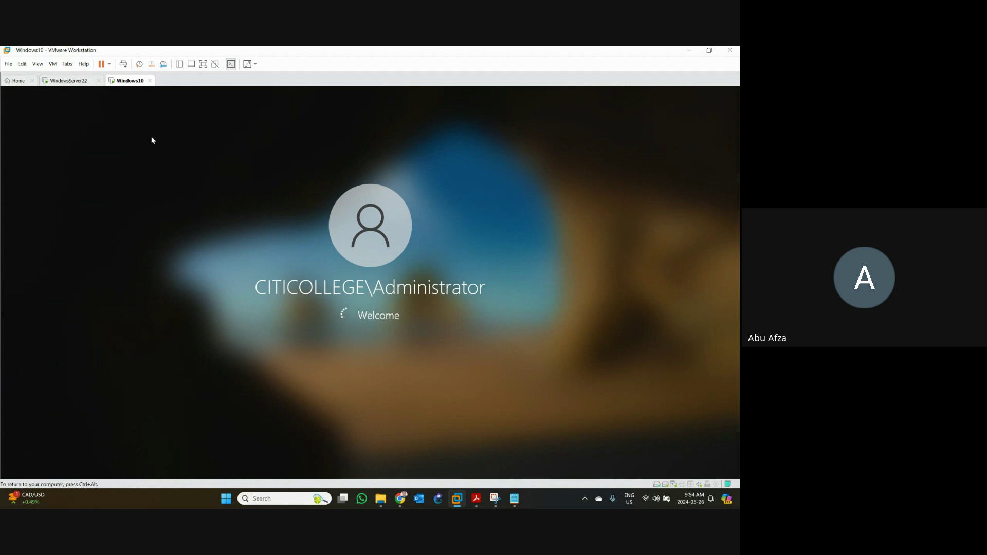
- Switch to the WindowsServer22 virtual machine tab
{"action": "left_click", "coordinate": [69, 82]}
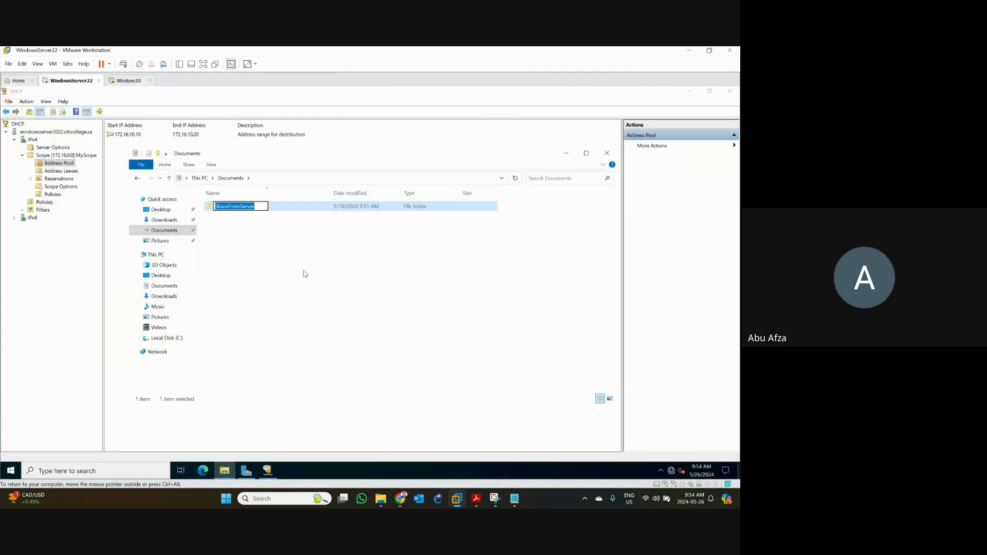
- Check the scope's 006 DNS Servers option (169.254.141.144), then switch to the Windows10 VM
{"action": "left_click", "coordinate": [571, 156]}
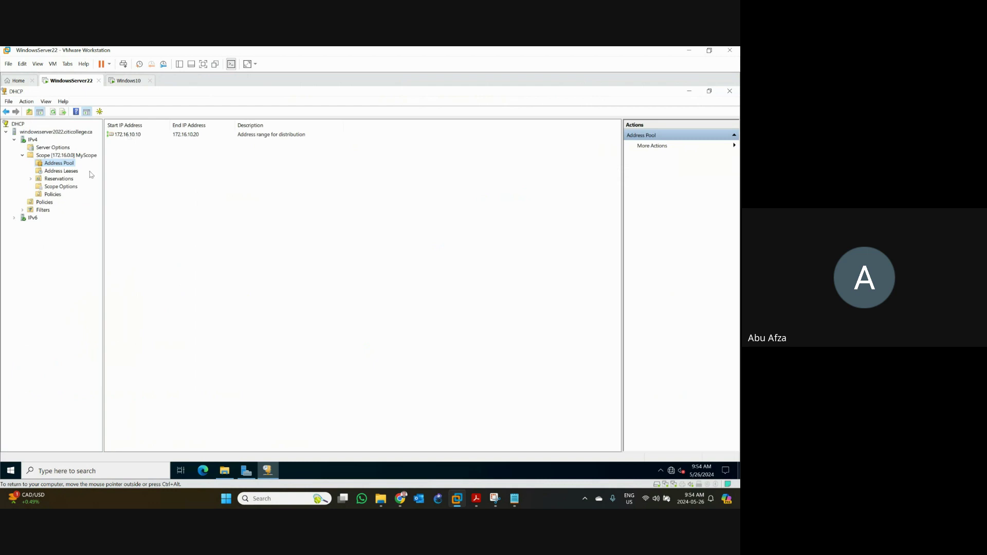
{"action": "left_click", "coordinate": [59, 187]}
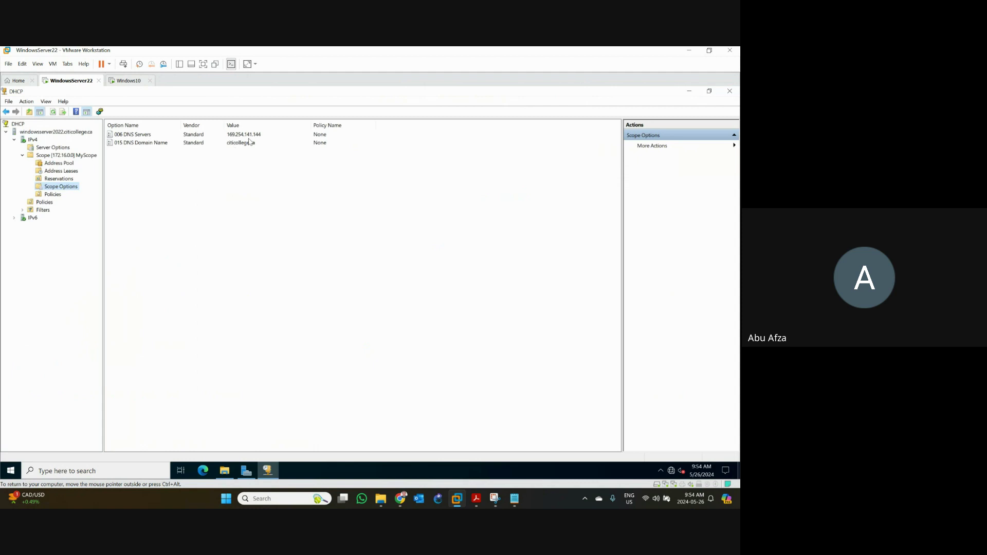
{"action": "left_click", "coordinate": [136, 136]}
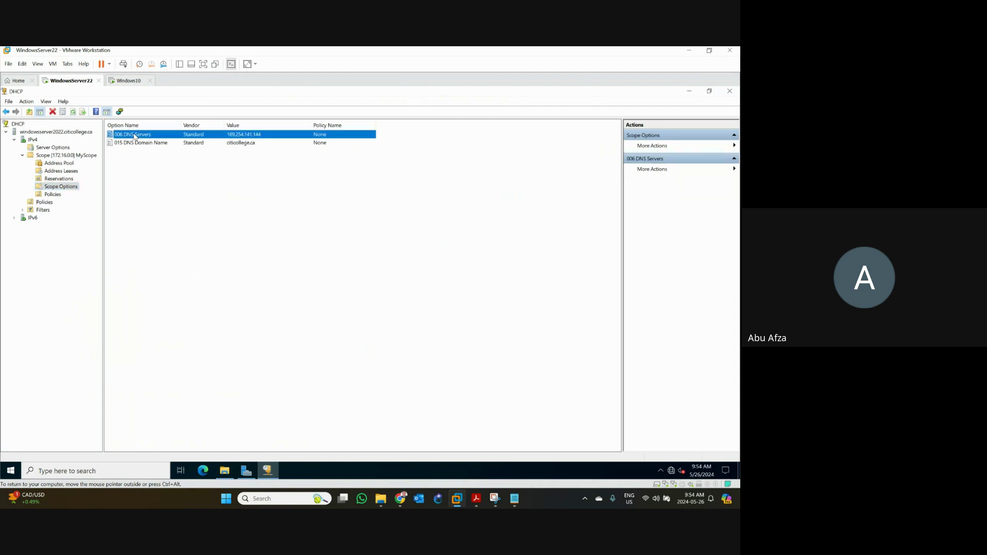
{"action": "right_click", "coordinate": [135, 136]}
{"action": "left_click", "coordinate": [154, 161]}
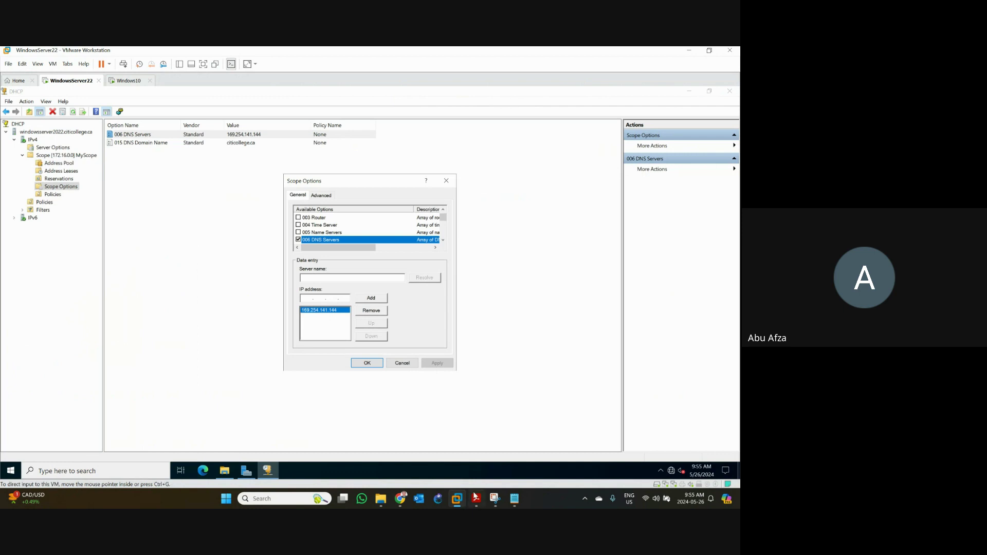
{"action": "left_click", "coordinate": [123, 81]}
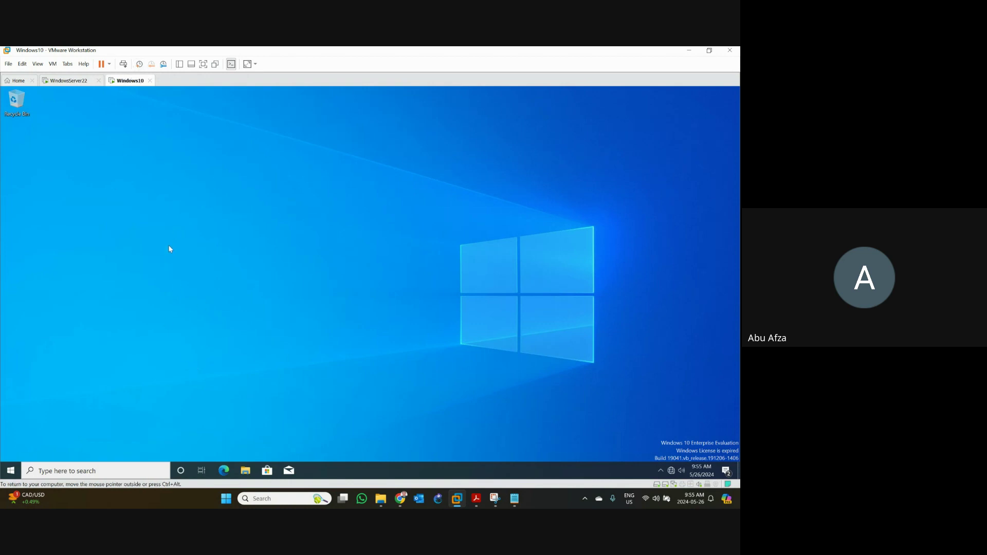
- Open Command Prompt from search and ping 172.16.0.10
{"action": "left_click", "coordinate": [104, 471]}
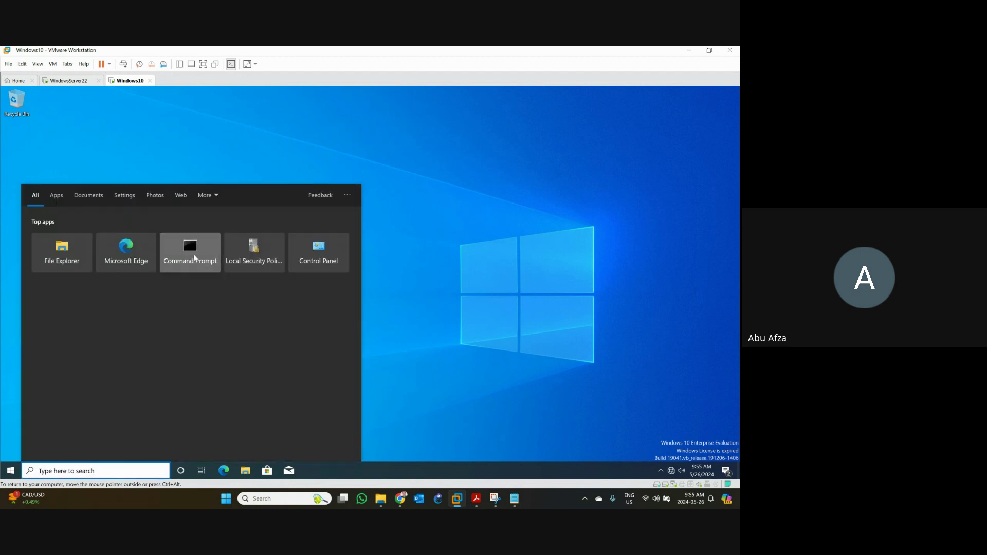
{"action": "left_click", "coordinate": [195, 257]}
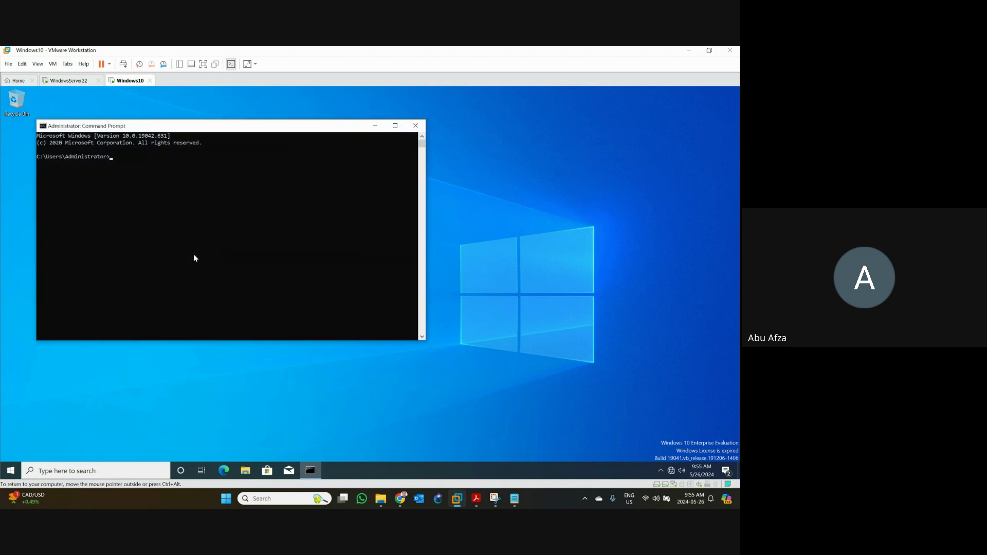
{"action": "type", "text": "ping 172."}
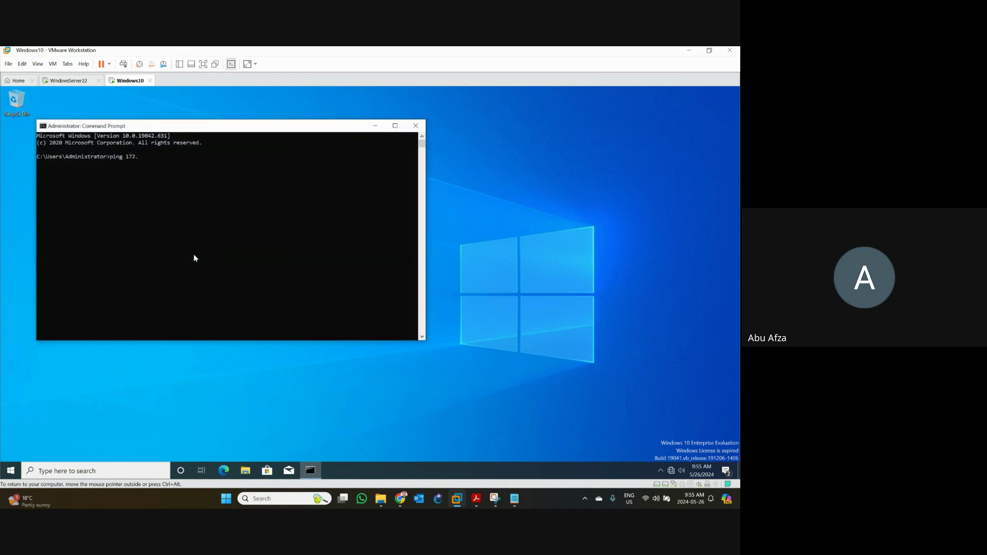
{"action": "type", "text": "16.0.10"}
{"action": "key", "text": "Return"}
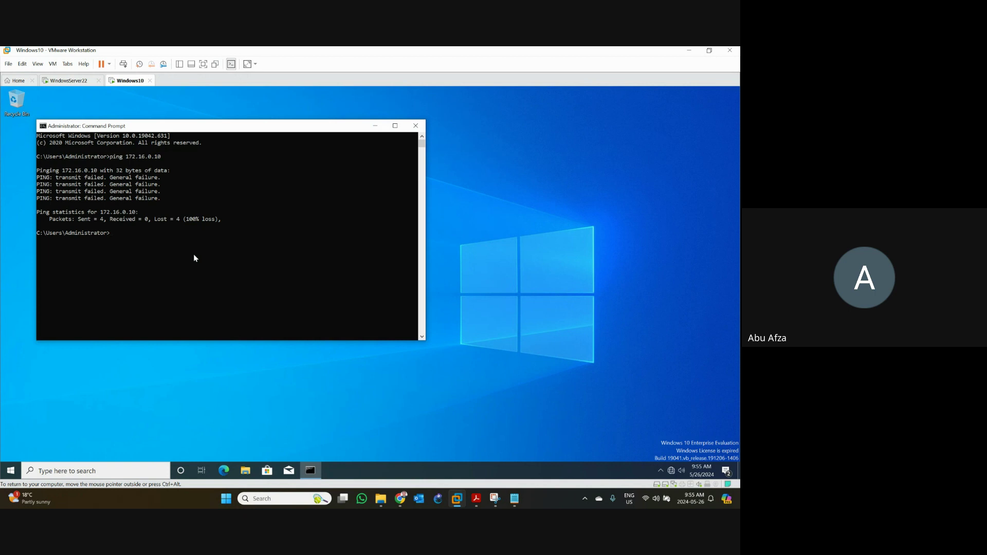
- Run ipconfig /all, select the IPv4 address 192.168.146.128, then return to WindowsServer22
{"action": "key", "text": "Up"}
{"action": "key", "text": "BackSpace"}
{"action": "key", "text": "BackSpace"}
{"action": "key", "text": "BackSpace"}
{"action": "key", "text": "BackSpace"}
{"action": "key", "text": "BackSpace"}
{"action": "key", "text": "BackSpace"}
{"action": "key", "text": "BackSpace"}
{"action": "key", "text": "BackSpace"}
{"action": "key", "text": "BackSpace"}
{"action": "key", "text": "BackSpace"}
{"action": "key", "text": "BackSpace"}
{"action": "key", "text": "BackSpace"}
{"action": "key", "text": "BackSpace"}
{"action": "key", "text": "BackSpace"}
{"action": "key", "text": "BackSpace"}
{"action": "key", "text": "BackSpace"}
{"action": "type", "text": "ipconfig /all"}
{"action": "key", "text": "Return"}
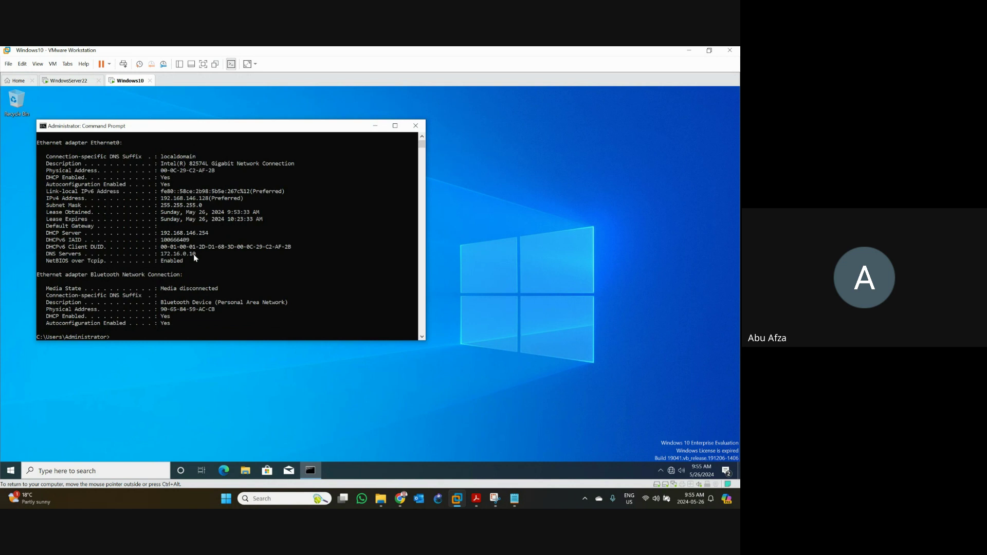
{"action": "left_click", "coordinate": [196, 198]}
{"action": "double_click", "coordinate": [198, 199]}
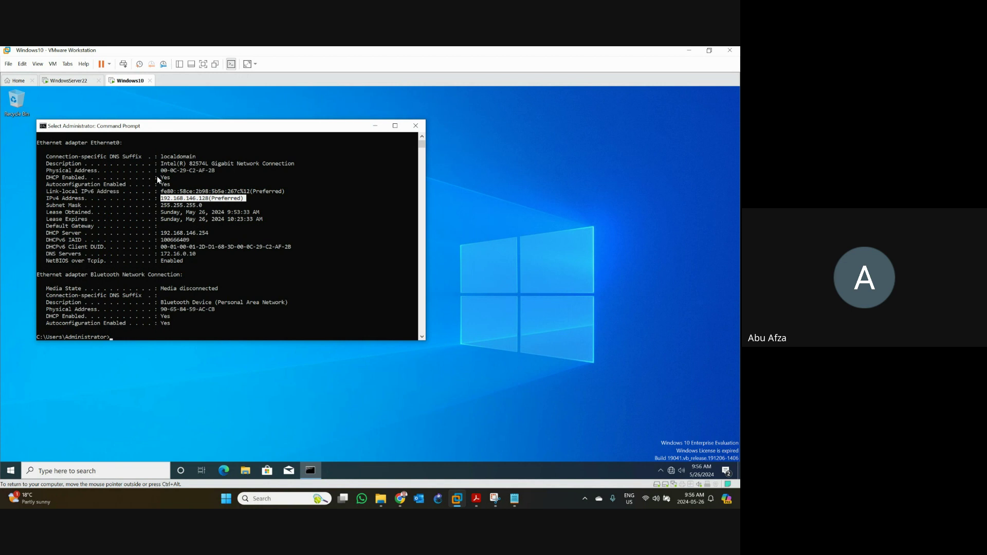
{"action": "left_click", "coordinate": [72, 81]}
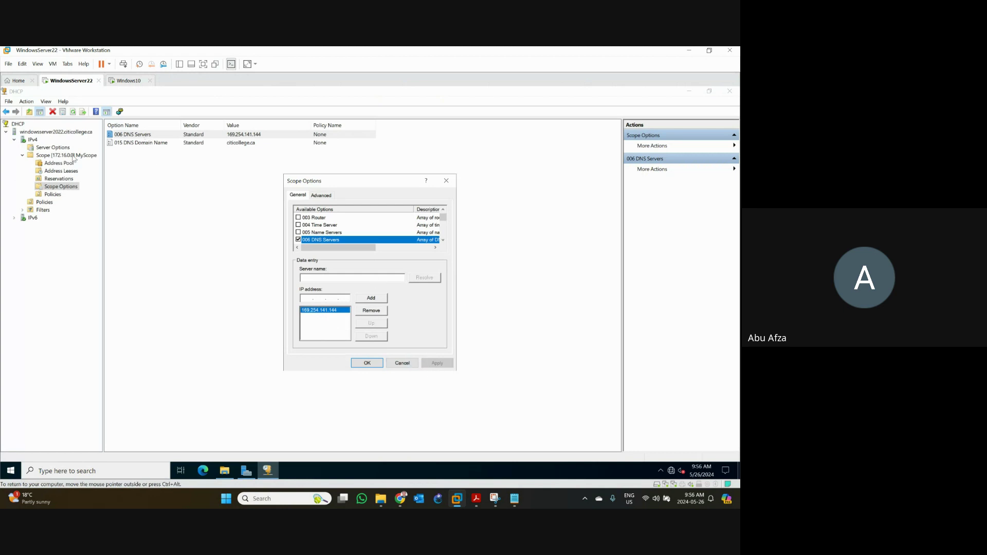
- Browse MyScope's General, DNS and Advanced property tabs without changes, then return to Windows10
{"action": "key", "text": "Escape"}
{"action": "left_click", "coordinate": [73, 155]}
{"action": "right_click", "coordinate": [72, 156]}
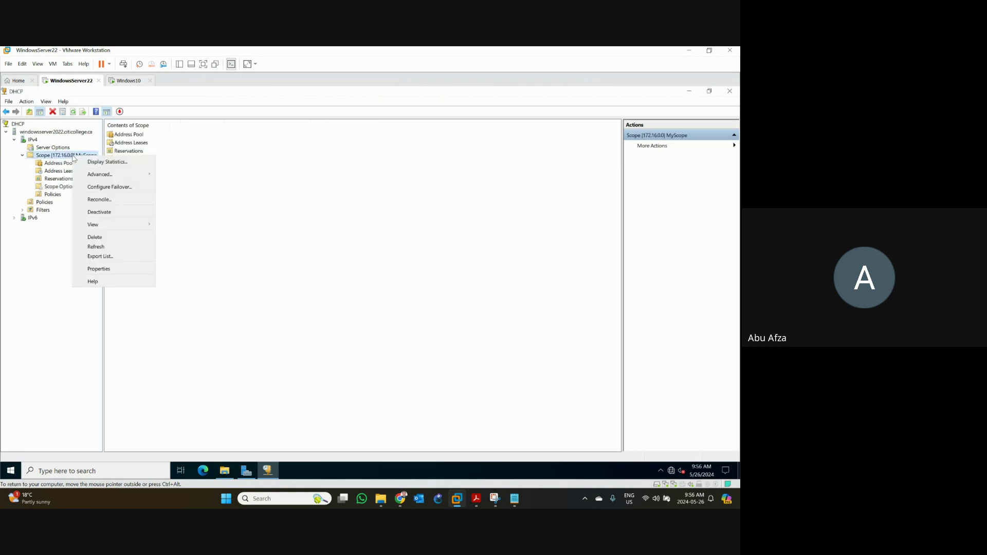
{"action": "left_click", "coordinate": [113, 274]}
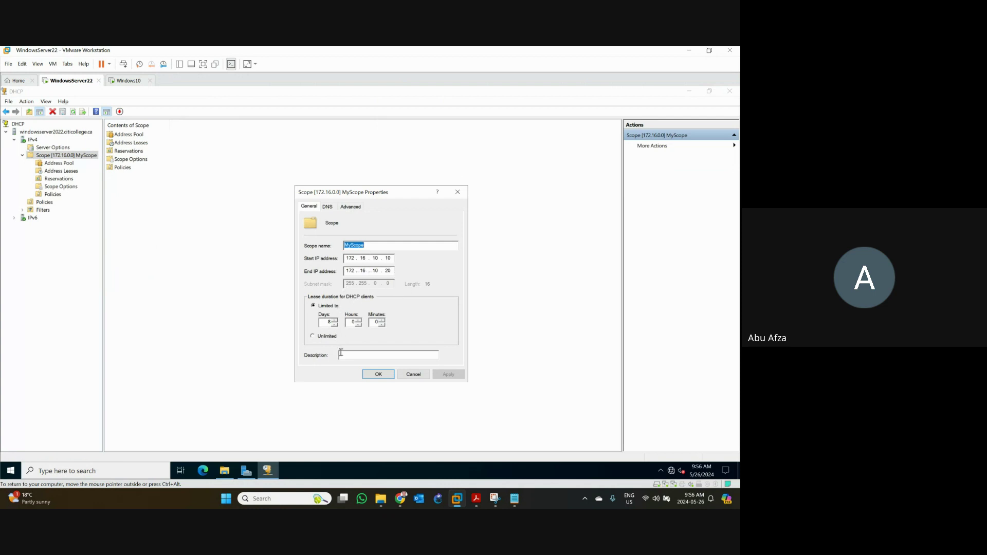
{"action": "left_click", "coordinate": [327, 207]}
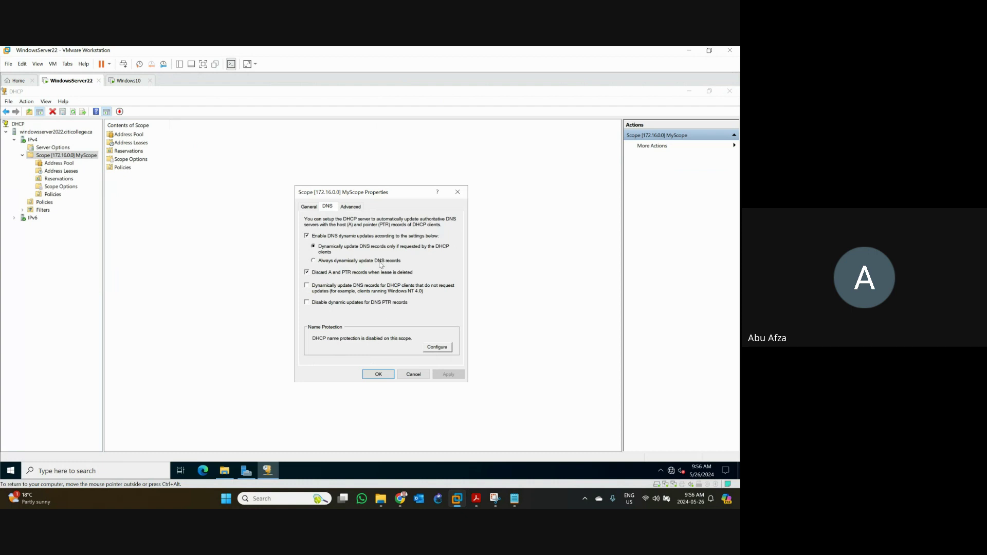
{"action": "left_click", "coordinate": [352, 207]}
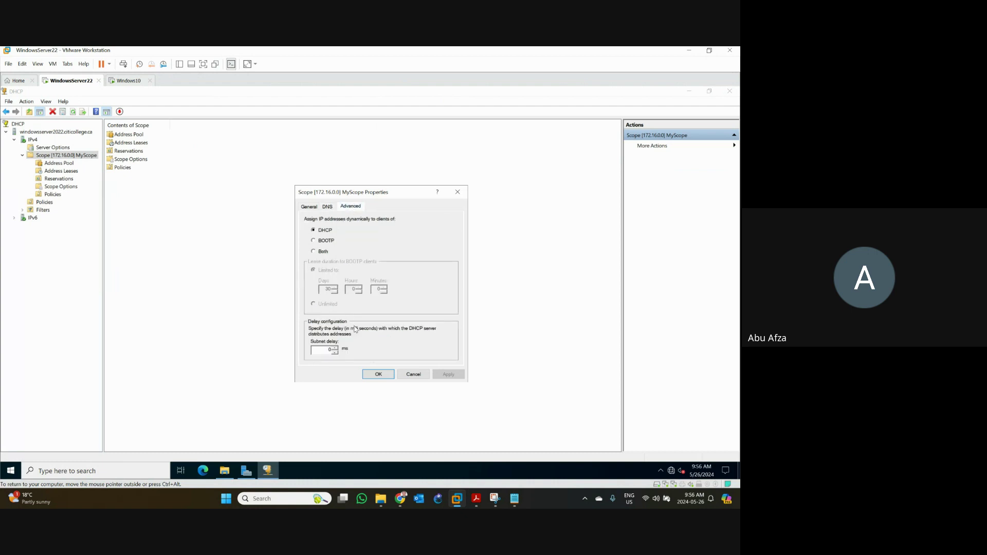
{"action": "left_click", "coordinate": [309, 208]}
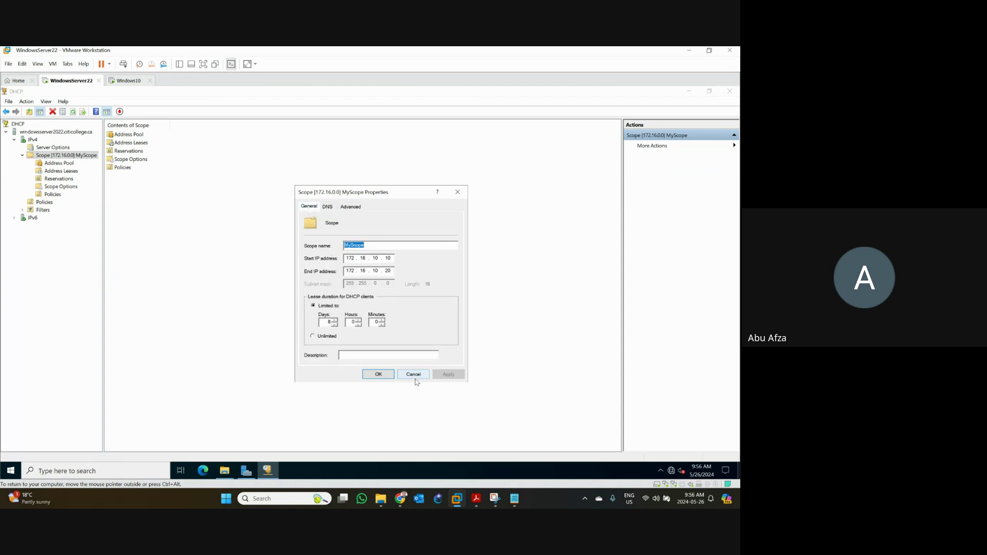
{"action": "left_click_drag", "start_coordinate": [412, 374], "coordinate": [379, 356]}
{"action": "key", "text": "Escape"}
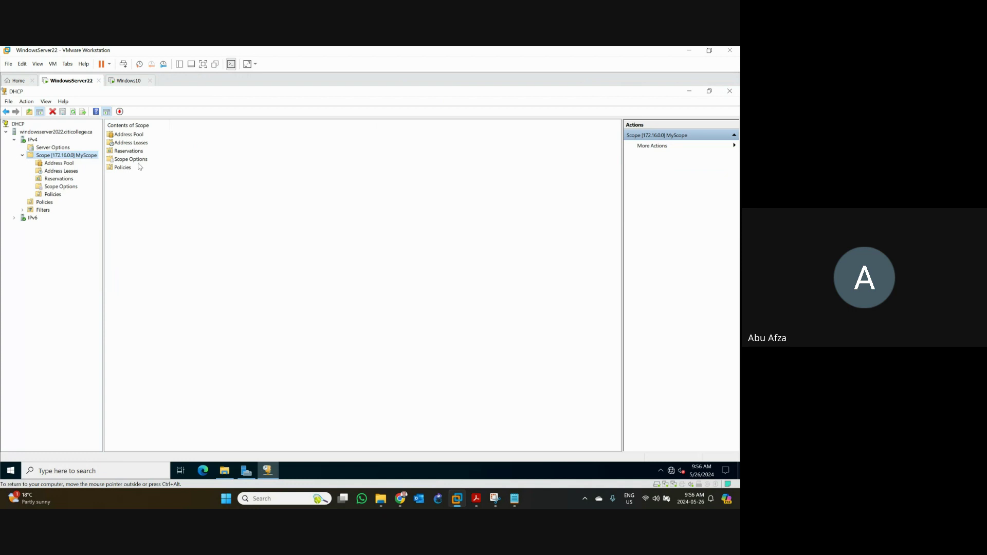
{"action": "left_click", "coordinate": [126, 81]}
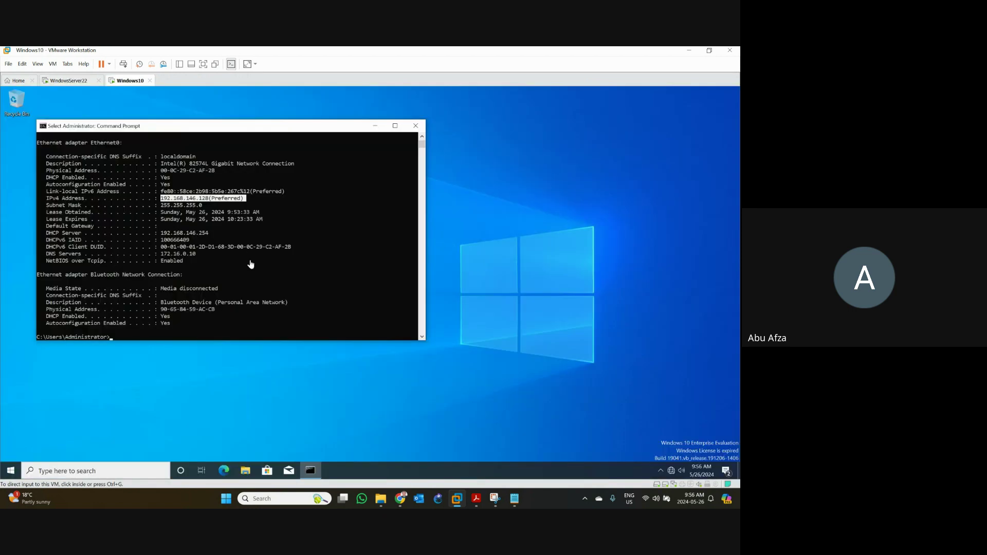
- Close the Command Prompt window on the Windows10 VM
{"action": "left_click", "coordinate": [224, 223]}
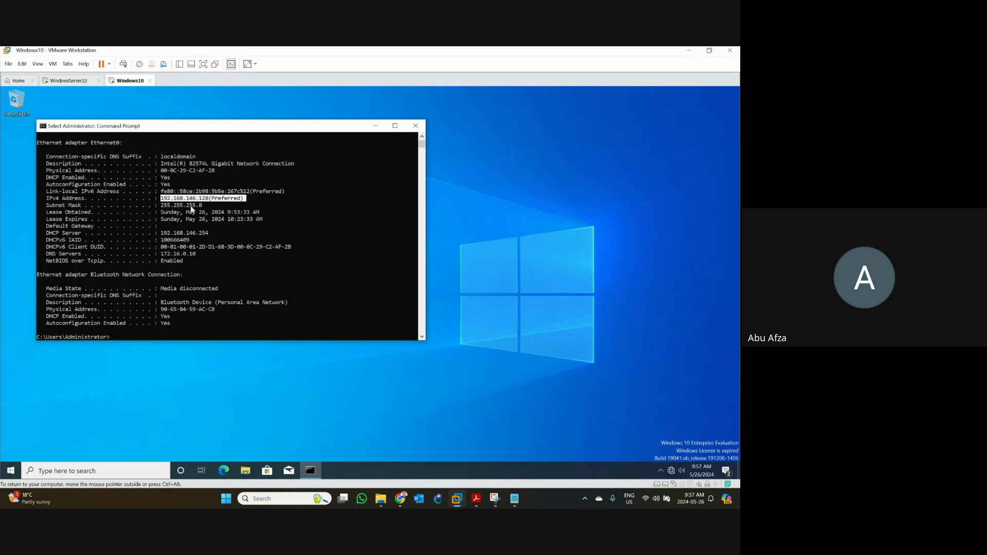
{"action": "left_click", "coordinate": [415, 125]}
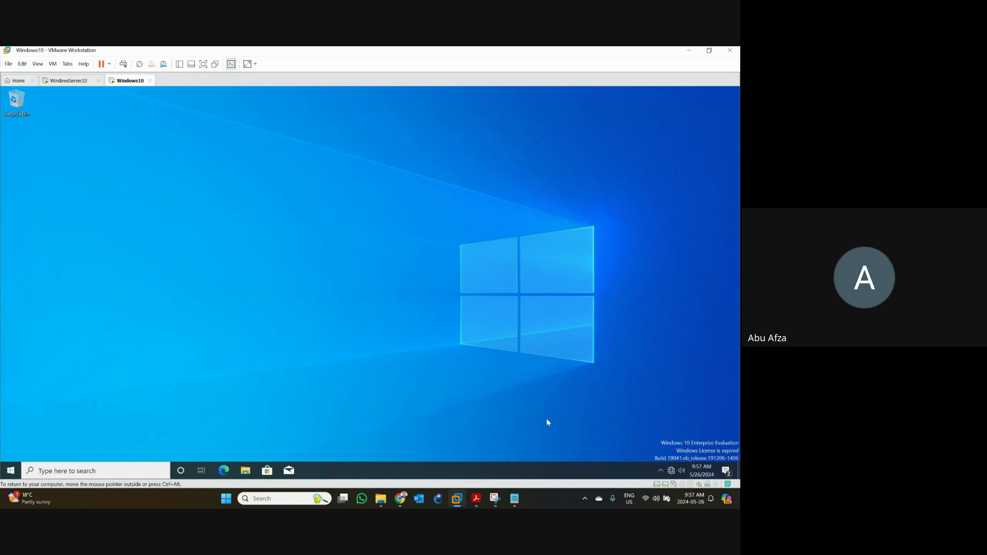
- Open Ethernet0's adapter properties via Network & Internet settings and select Internet Protocol Version 4
{"action": "right_click", "coordinate": [671, 474]}
{"action": "left_click", "coordinate": [668, 461]}
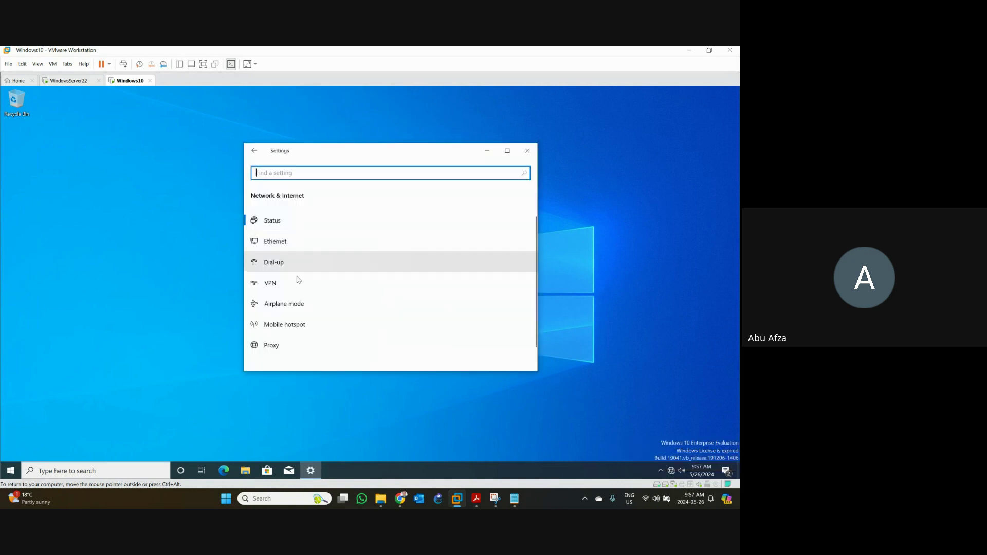
{"action": "left_click", "coordinate": [283, 242]}
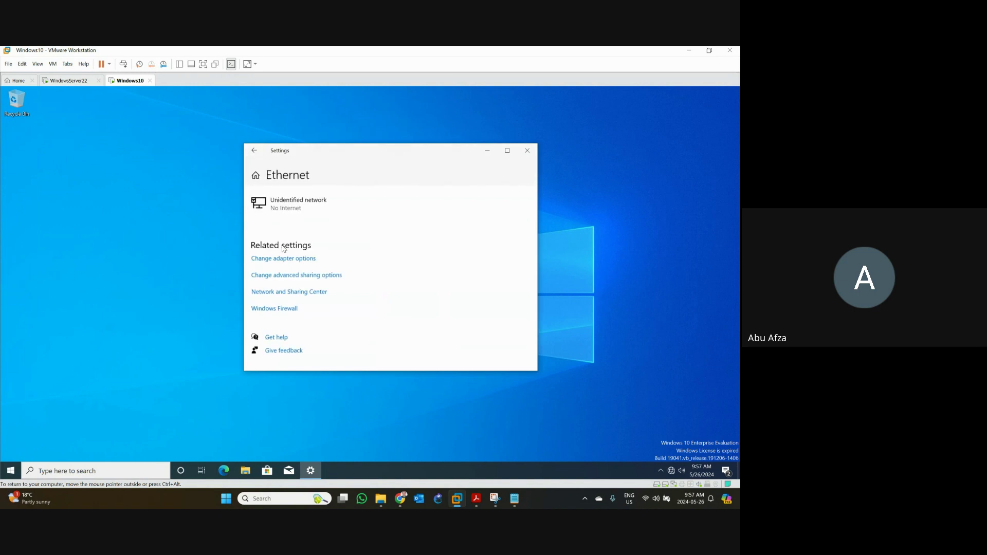
{"action": "left_click", "coordinate": [292, 280]}
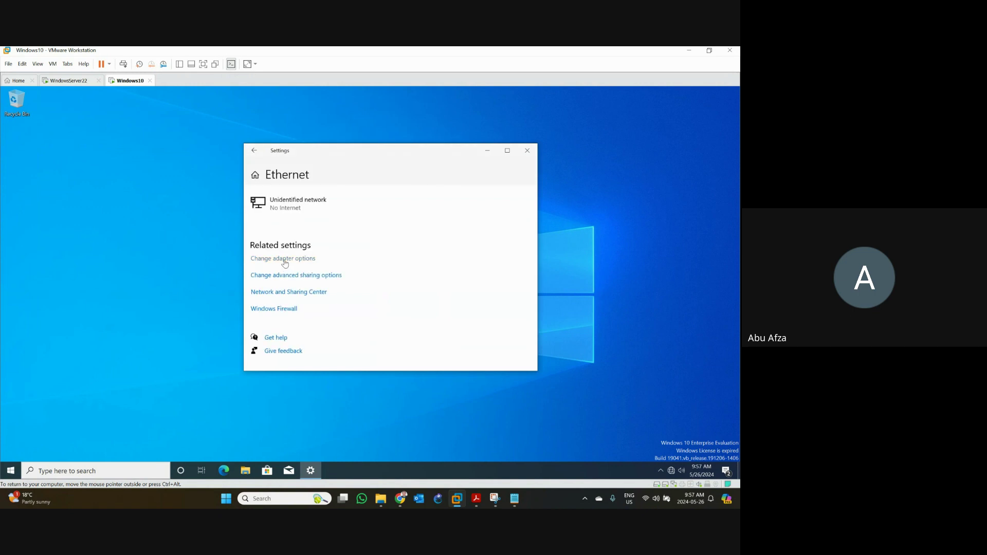
{"action": "left_click", "coordinate": [284, 259]}
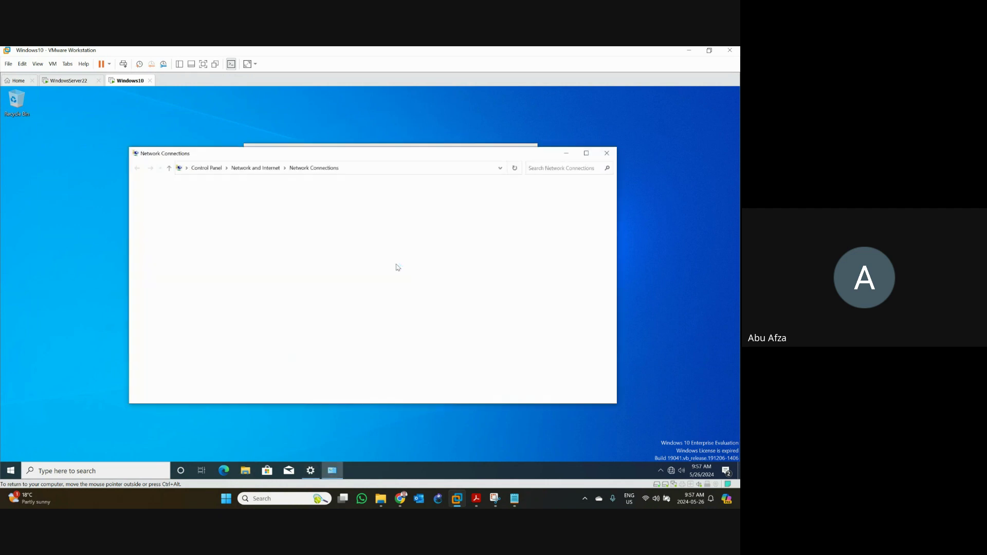
{"action": "left_click", "coordinate": [271, 206]}
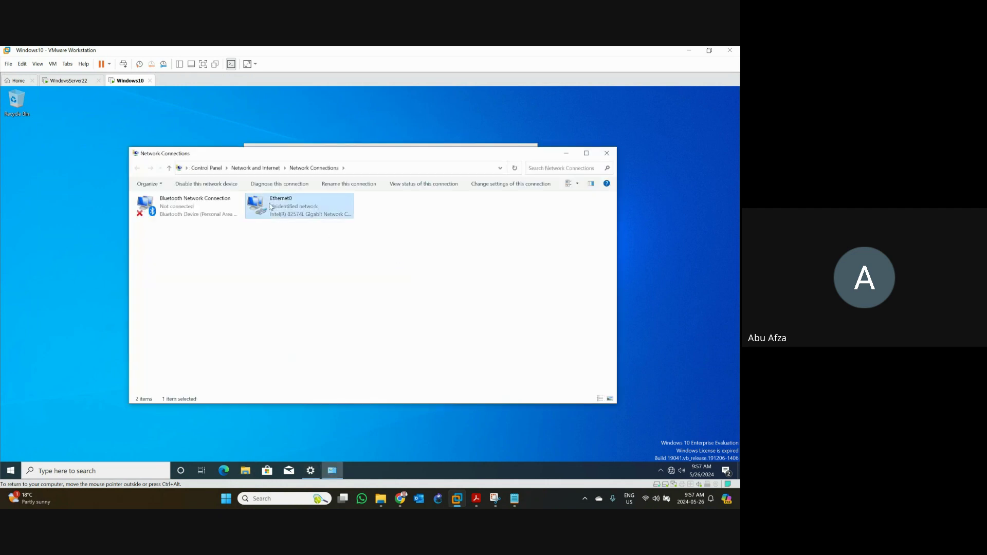
{"action": "double_click", "coordinate": [271, 206]}
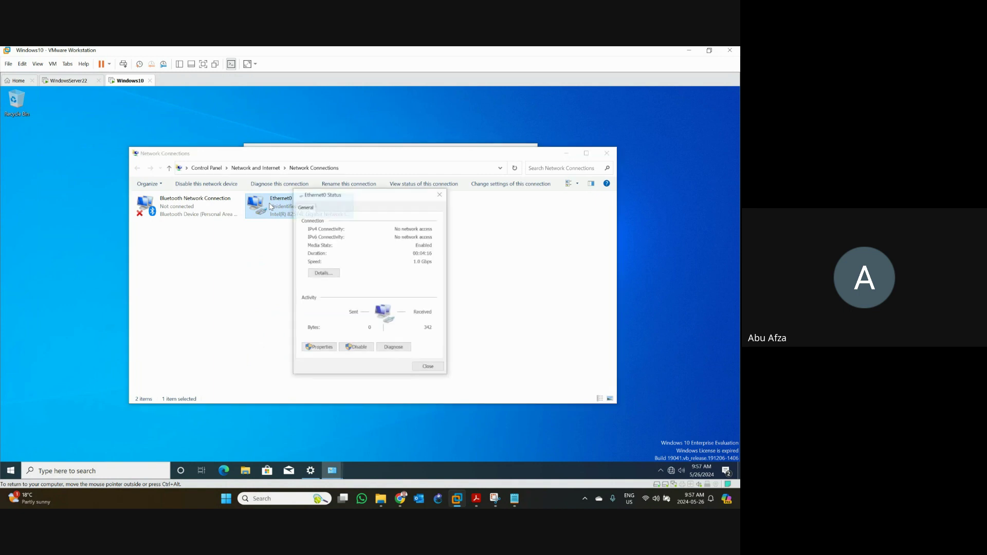
{"action": "left_click", "coordinate": [331, 350]}
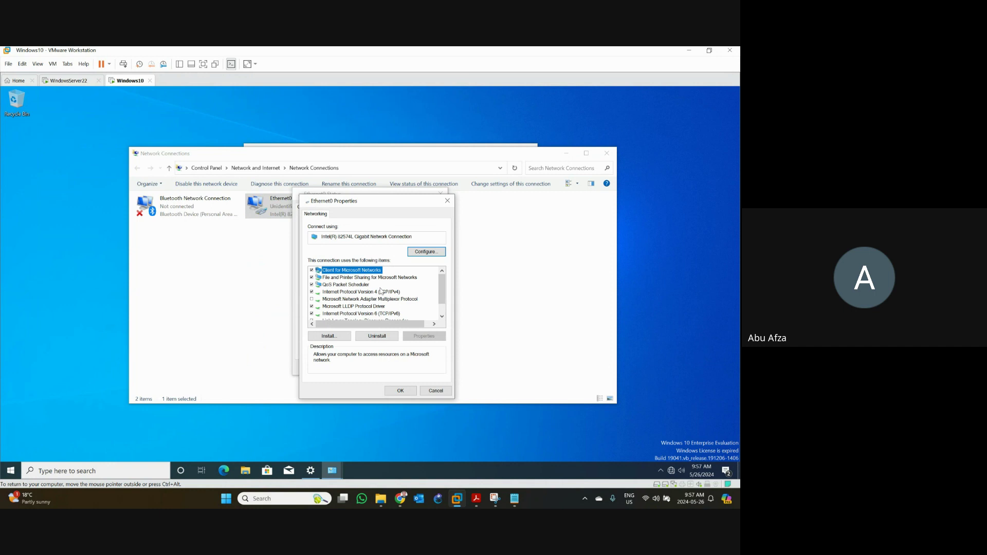
{"action": "left_click", "coordinate": [381, 291]}
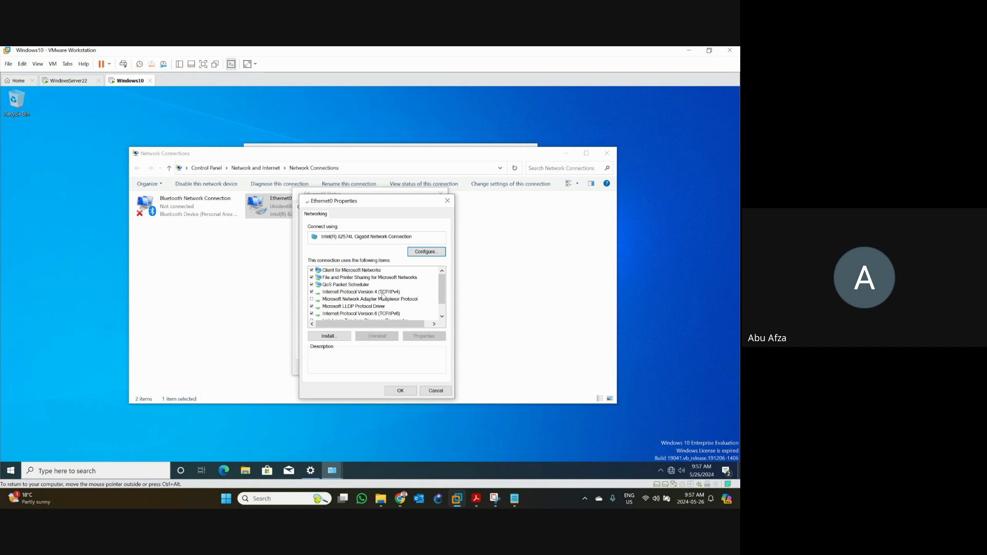
- Assign Ethernet0 static IPv4 172.16.0.40 with mask 255.255.0.0 and close the adapter dialogs
{"action": "double_click", "coordinate": [383, 293]}
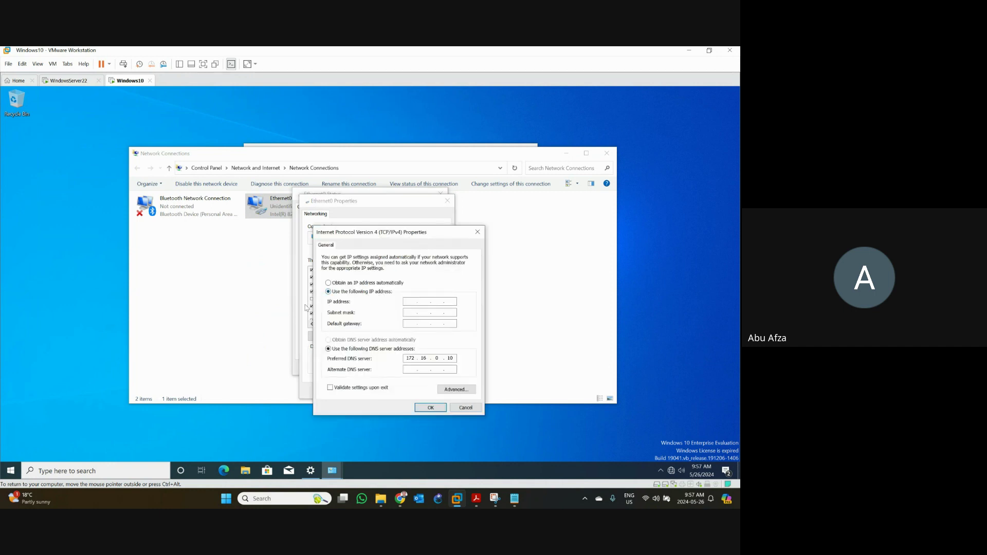
{"action": "left_click", "coordinate": [412, 302]}
{"action": "type", "text": "172 . 16 . 0 ."}
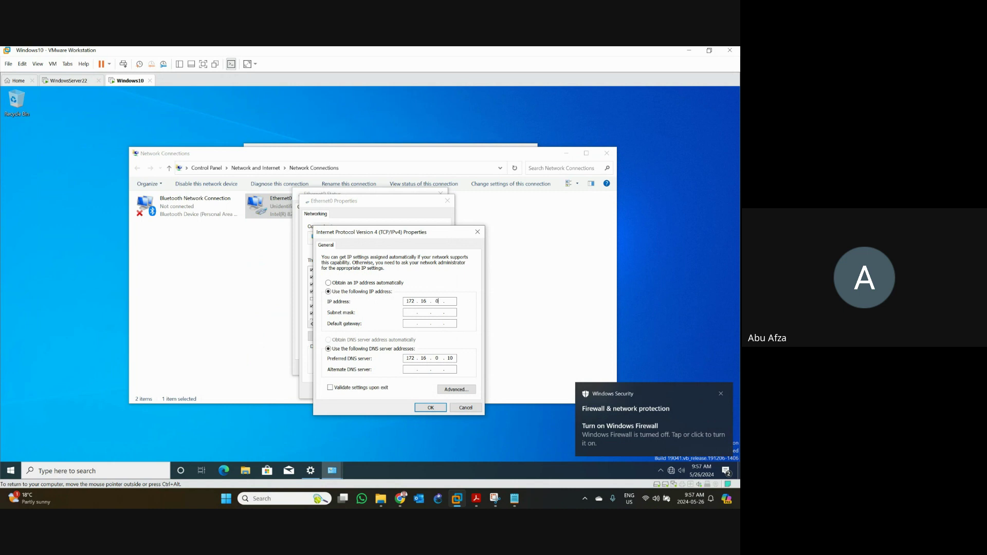
{"action": "type", "text": " 40"}
{"action": "left_click", "coordinate": [410, 312]}
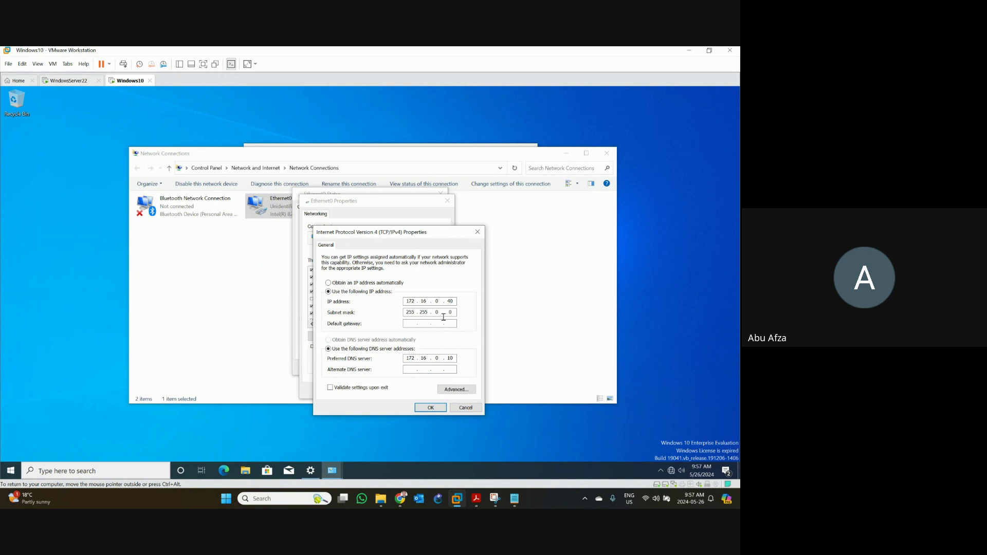
{"action": "left_click", "coordinate": [431, 407]}
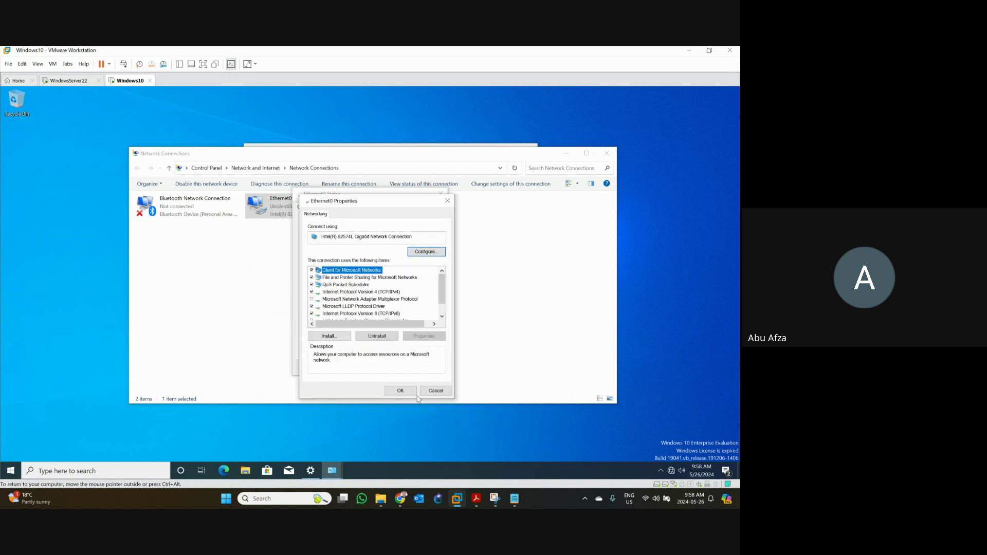
{"action": "left_click", "coordinate": [401, 391]}
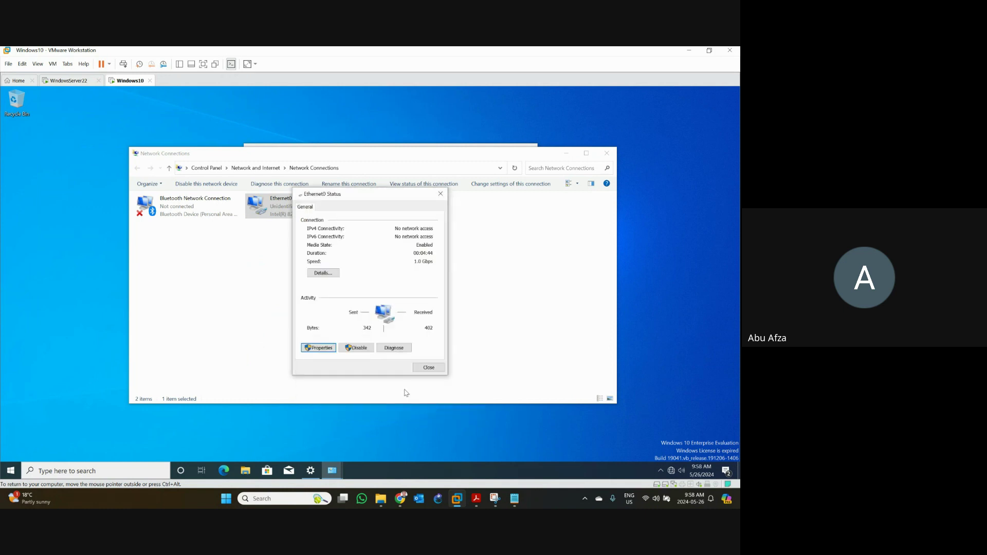
{"action": "left_click", "coordinate": [423, 370]}
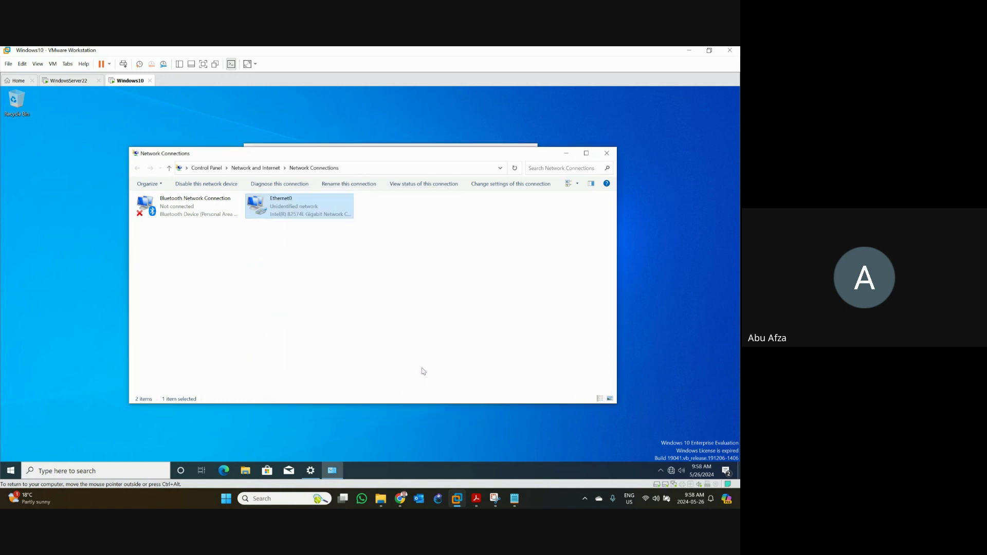
{"action": "left_click", "coordinate": [569, 157]}
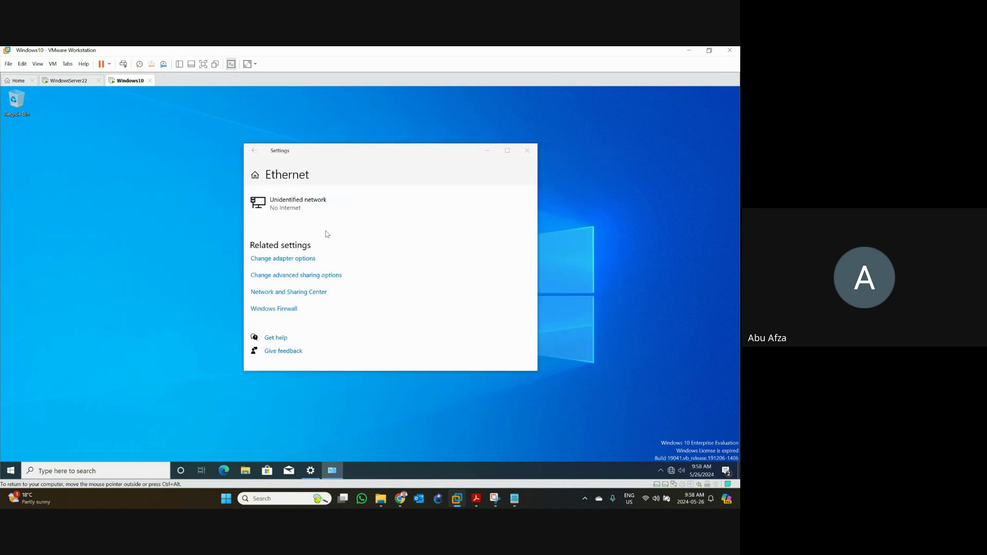
- Open Command Prompt via a cmd search, run ipconfig and select the IPv4 address 172.16.0.40
{"action": "left_click", "coordinate": [527, 150]}
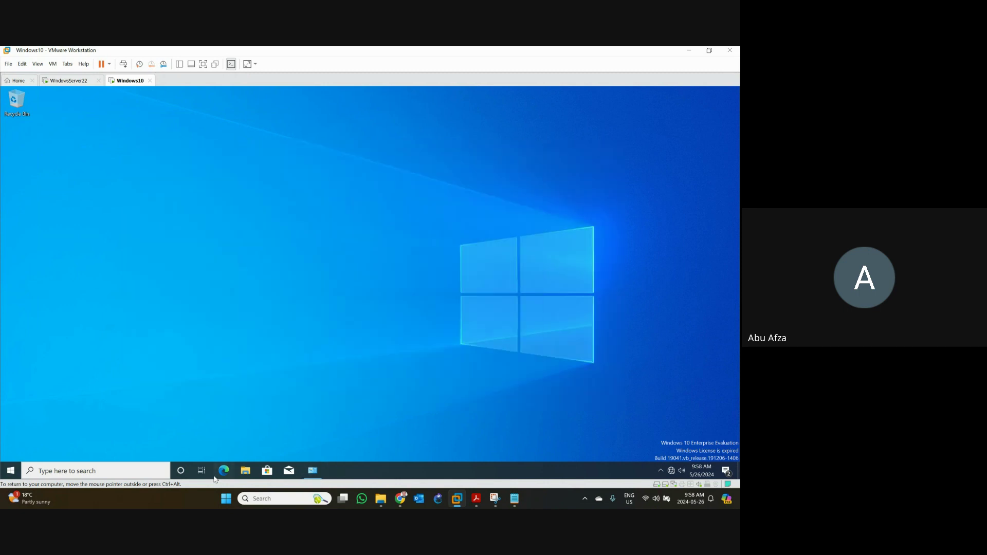
{"action": "left_click", "coordinate": [109, 469]}
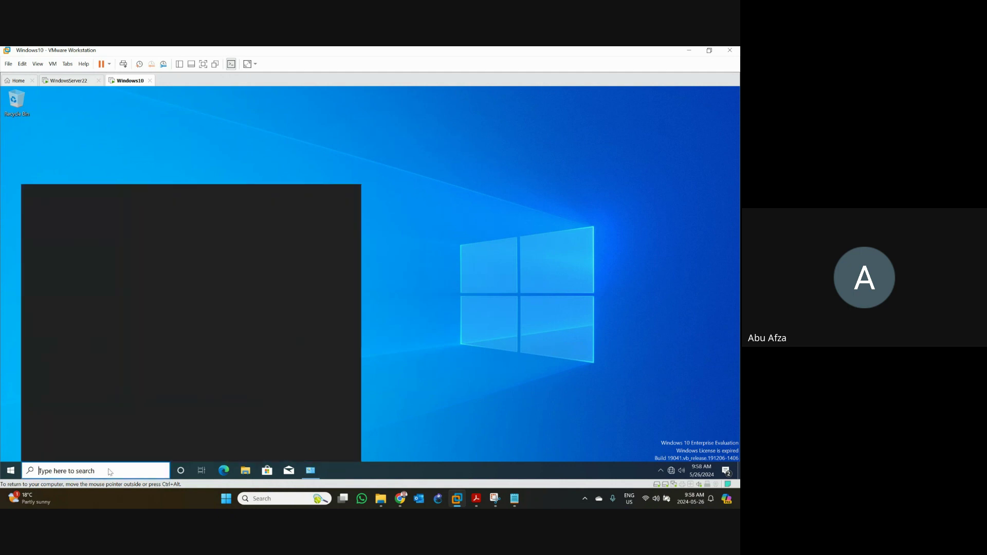
{"action": "type", "text": "cmd"}
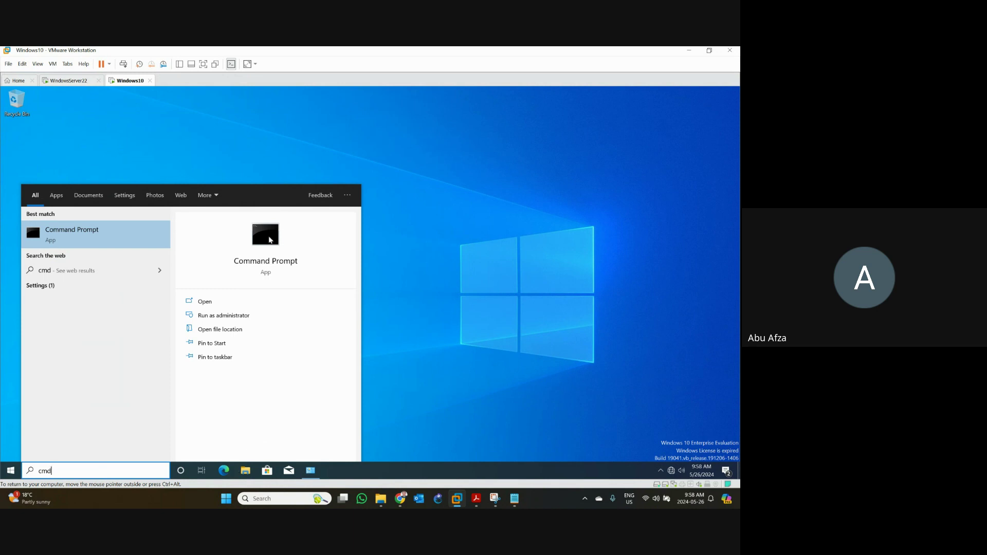
{"action": "left_click", "coordinate": [268, 238]}
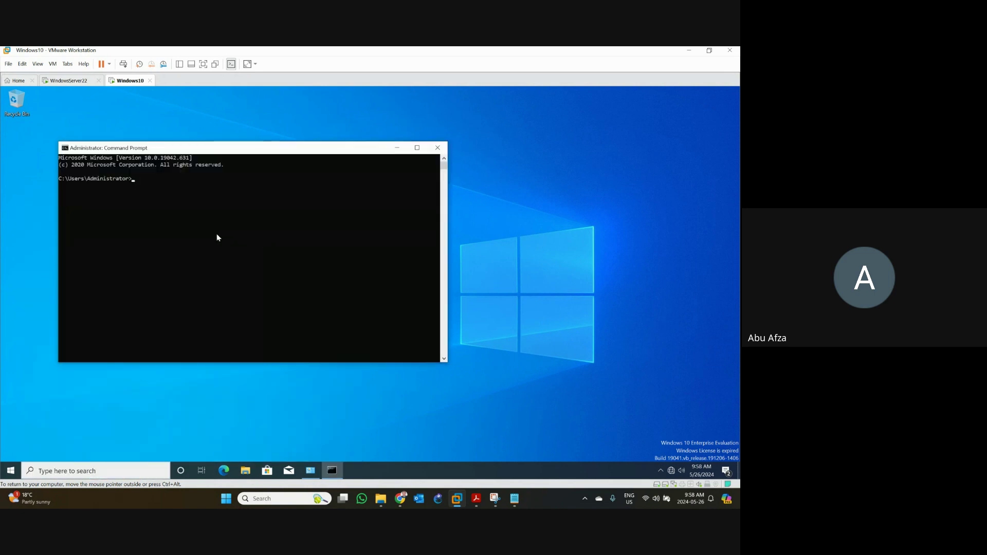
{"action": "type", "text": "ipconfig"}
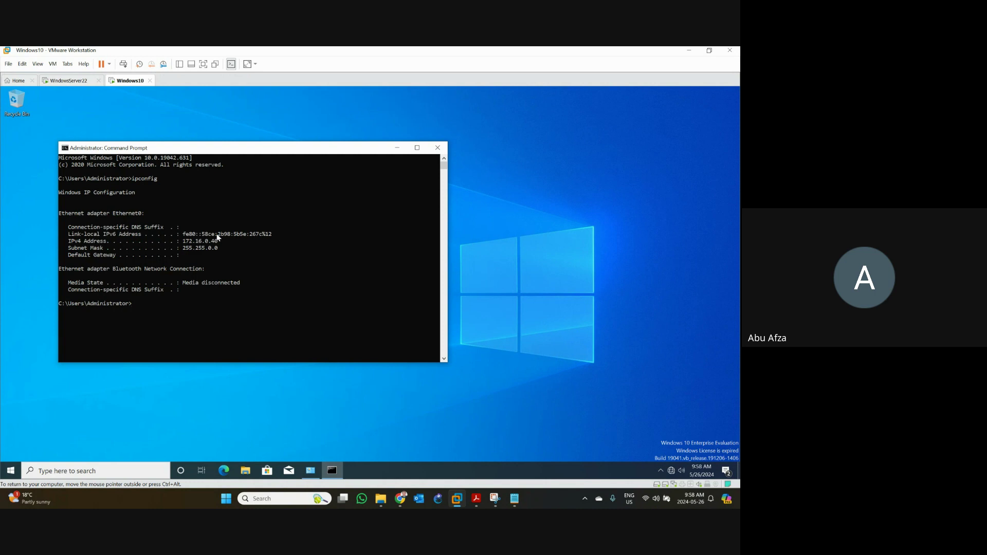
{"action": "mouse_move", "coordinate": [211, 241]}
{"action": "left_mouse_down"}
{"action": "mouse_move", "coordinate": [229, 268]}
{"action": "mouse_move", "coordinate": [211, 241]}
{"action": "left_mouse_up"}
{"action": "double_click", "coordinate": [211, 243]}
{"action": "right_click", "coordinate": [160, 314]}
- Run ipconfig /all and highlight the IPv4 172.16.0.40 and link-local IPv6 lines
{"action": "key", "text": "Up"}
{"action": "type", "text": "/all"}
{"action": "key", "text": "Return"}
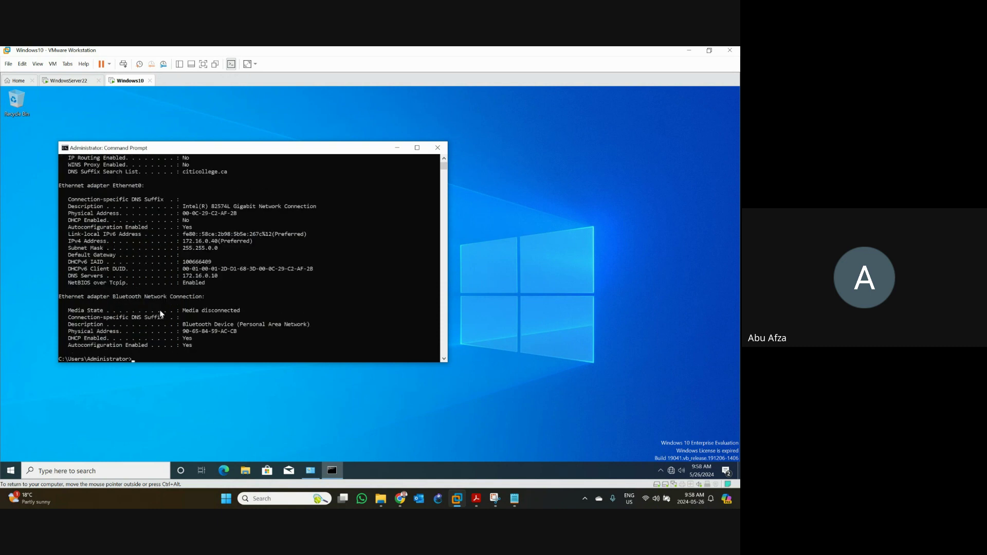
{"action": "left_click", "coordinate": [88, 221]}
{"action": "left_click_drag", "start_coordinate": [254, 243], "coordinate": [66, 242]}
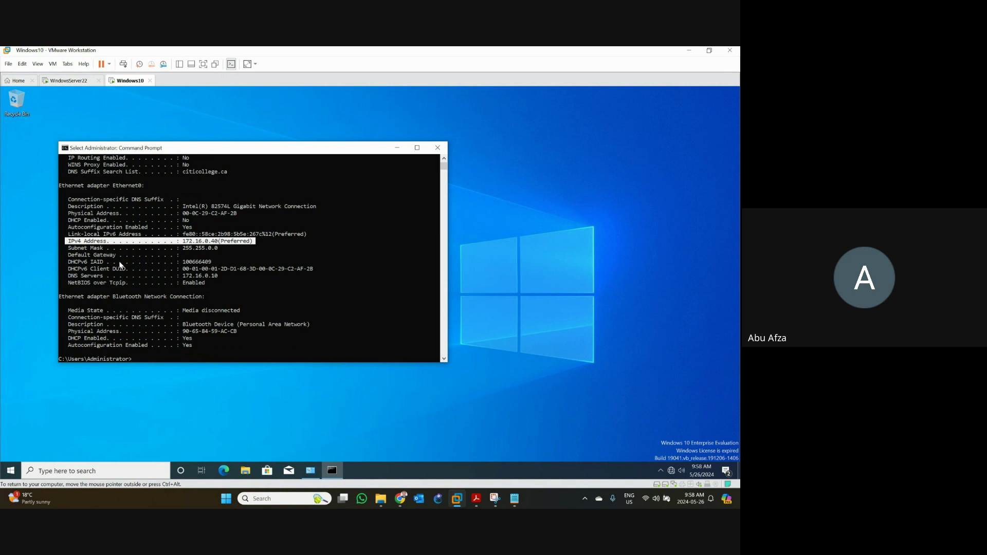
{"action": "double_click", "coordinate": [198, 235]}
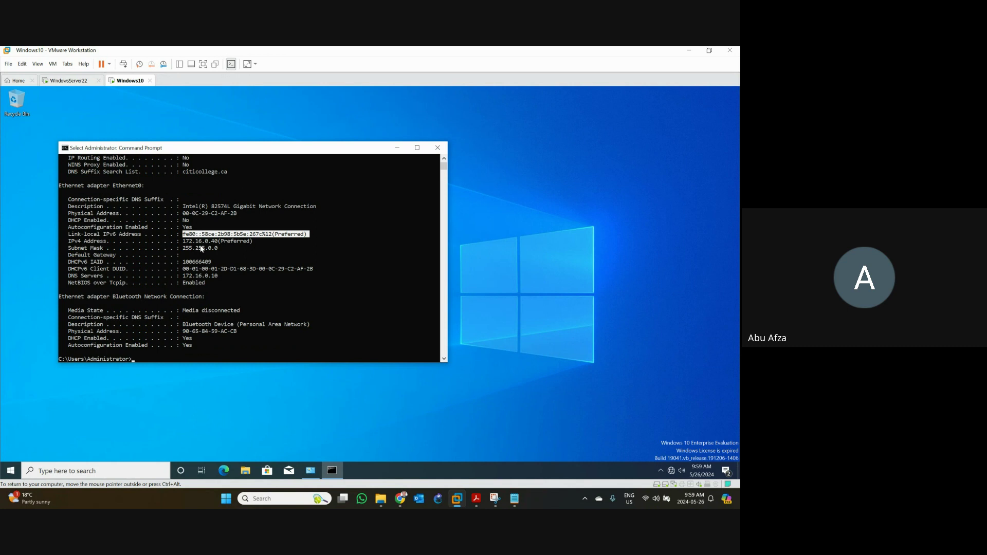
- Open the Internet Protocol Version 6 properties of the Ethernet0 adapter
{"action": "left_click", "coordinate": [311, 472]}
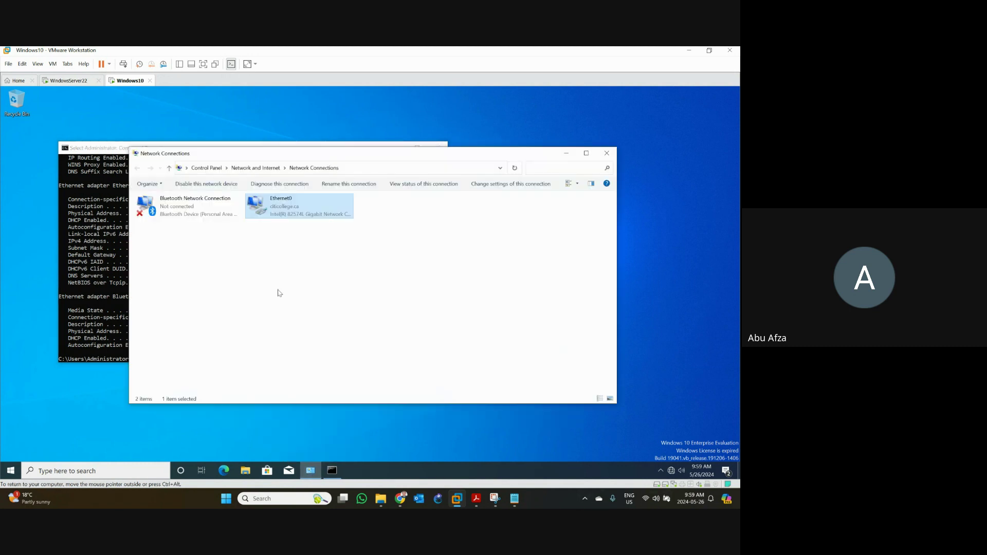
{"action": "left_click", "coordinate": [281, 217]}
{"action": "double_click", "coordinate": [281, 218]}
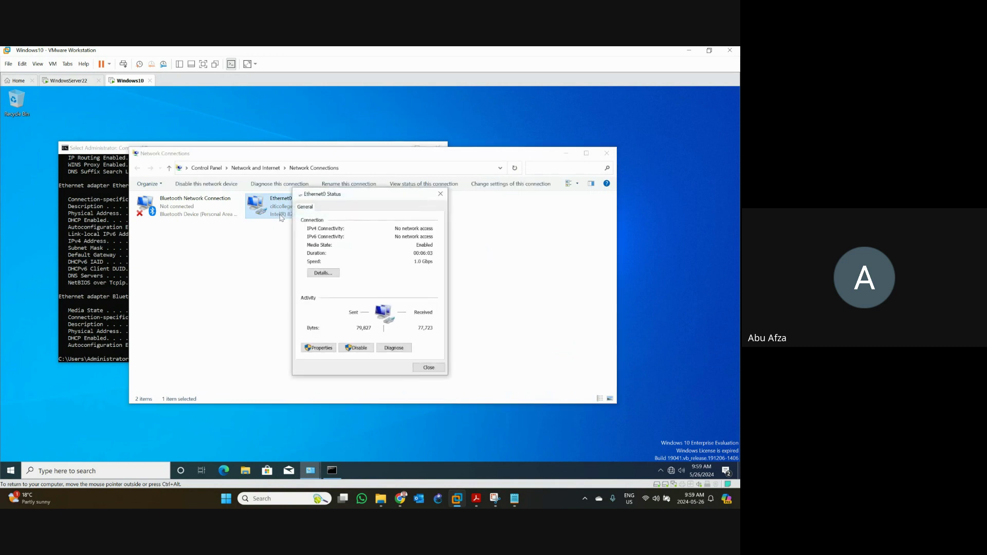
{"action": "left_click", "coordinate": [320, 348]}
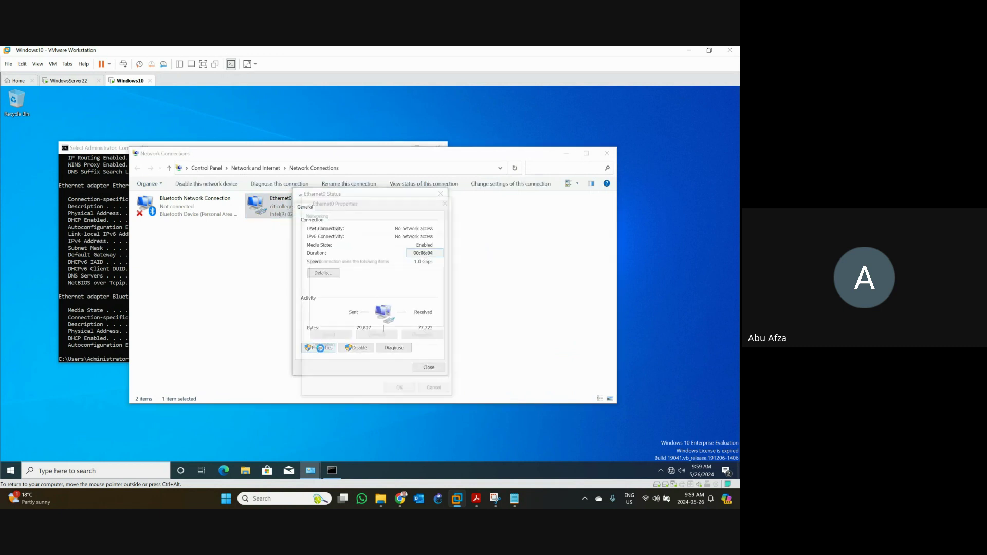
{"action": "left_click", "coordinate": [436, 393]}
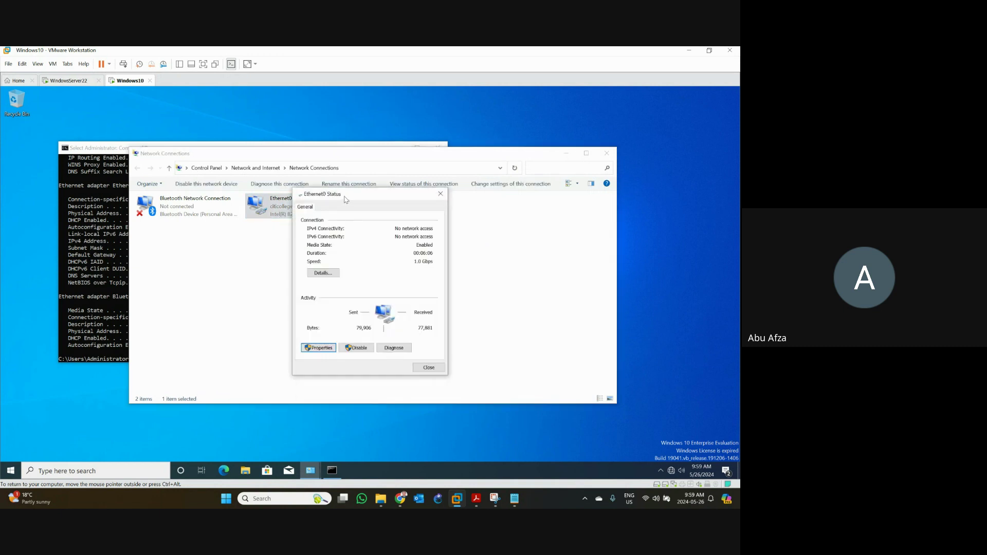
{"action": "left_click_drag", "start_coordinate": [349, 194], "coordinate": [173, 162]}
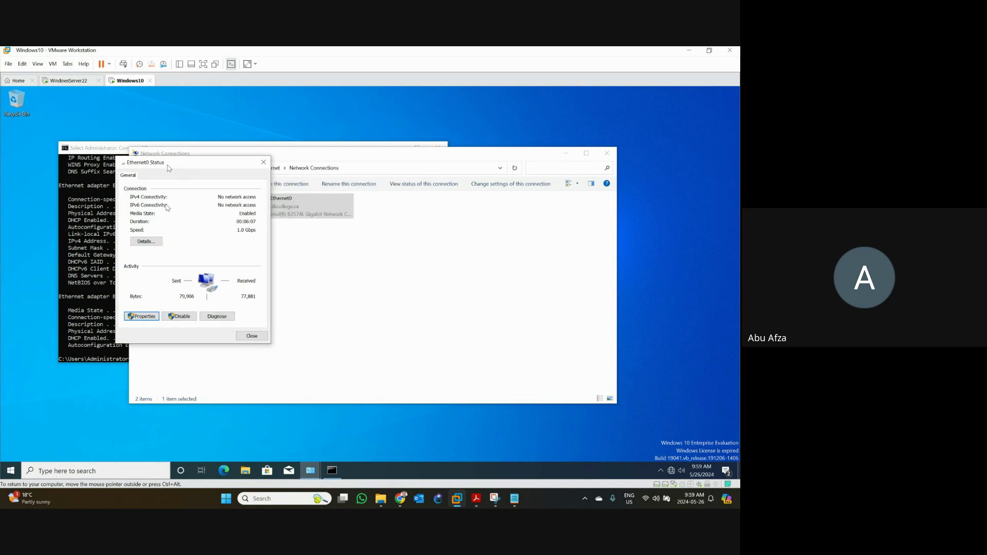
{"action": "left_click", "coordinate": [139, 316]}
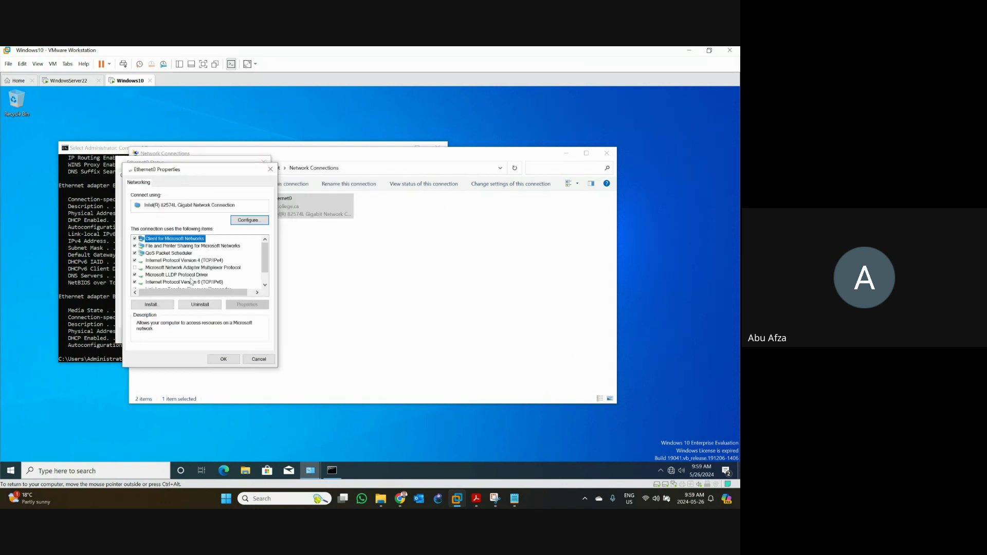
{"action": "left_click", "coordinate": [191, 283]}
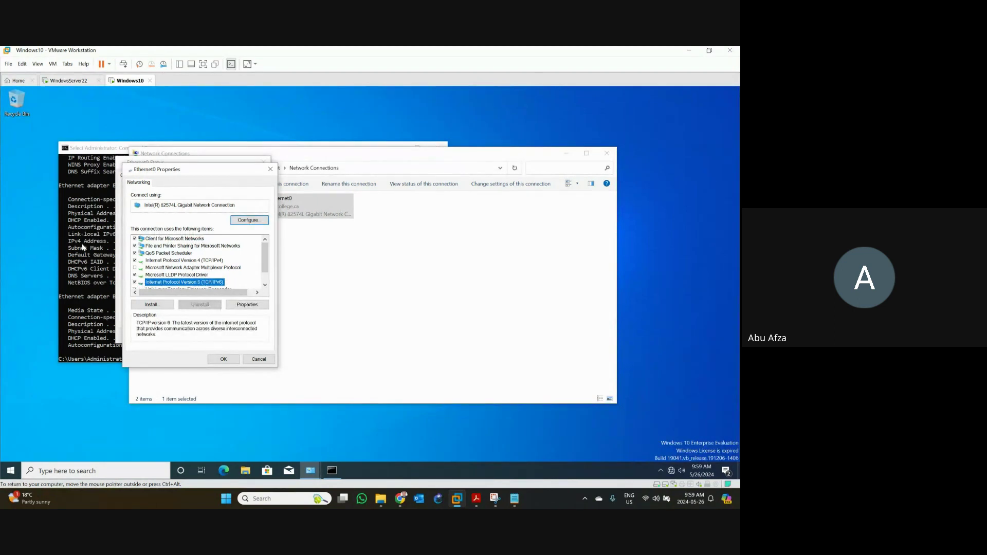
{"action": "double_click", "coordinate": [183, 283]}
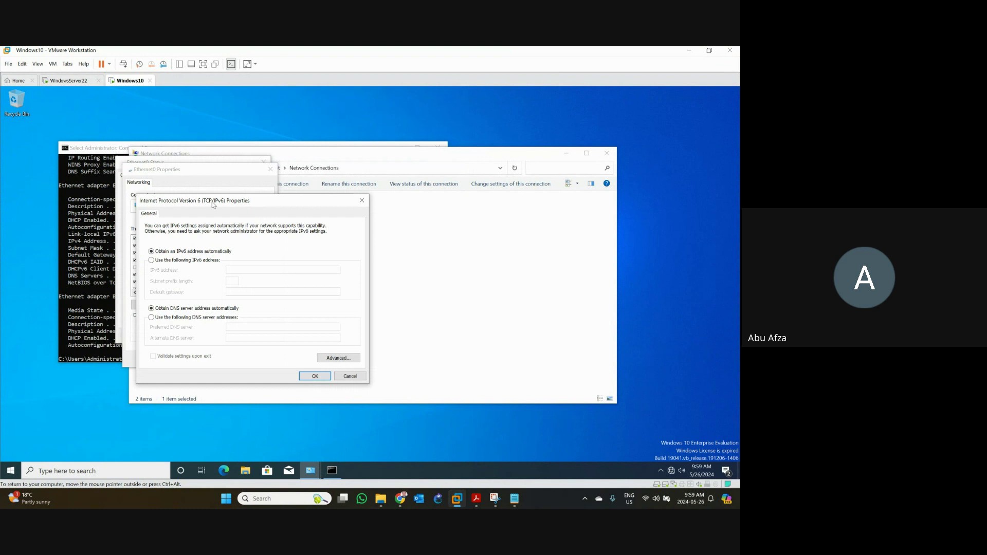
- Switch IPv6 to a manually specified address and bring up the VMWareSetupInfo notes
{"action": "left_click_drag", "start_coordinate": [214, 205], "coordinate": [361, 177]}
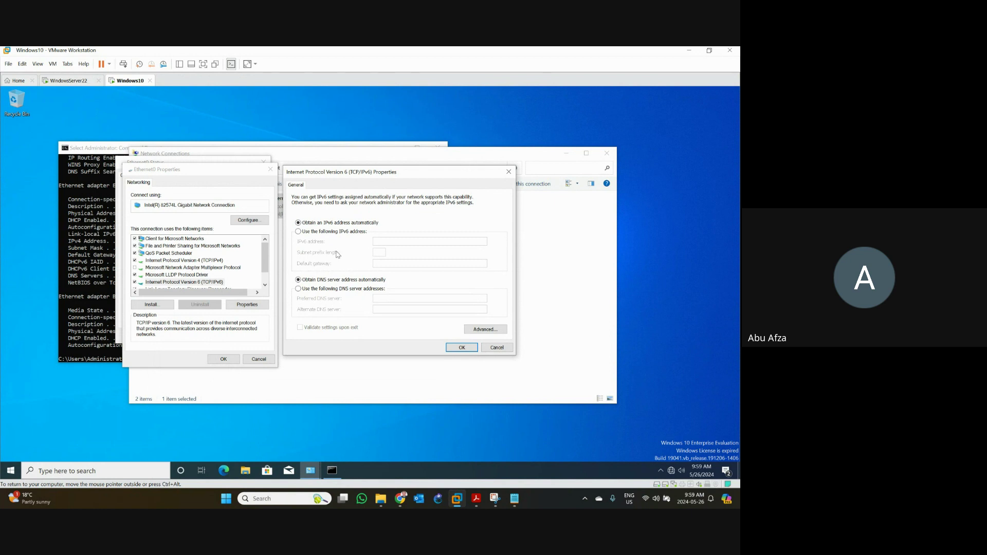
{"action": "left_click", "coordinate": [319, 232]}
{"action": "left_click", "coordinate": [387, 243]}
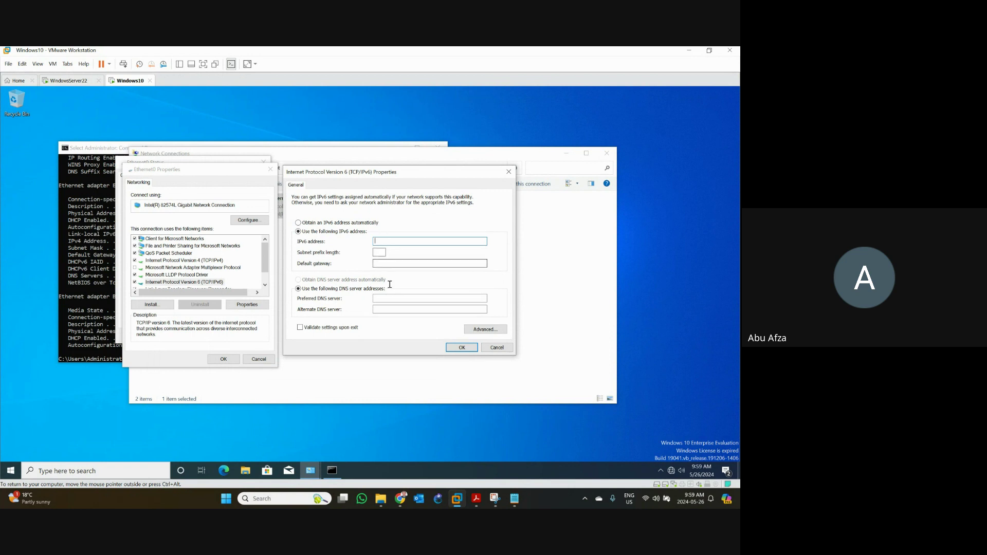
{"action": "left_click", "coordinate": [514, 498]}
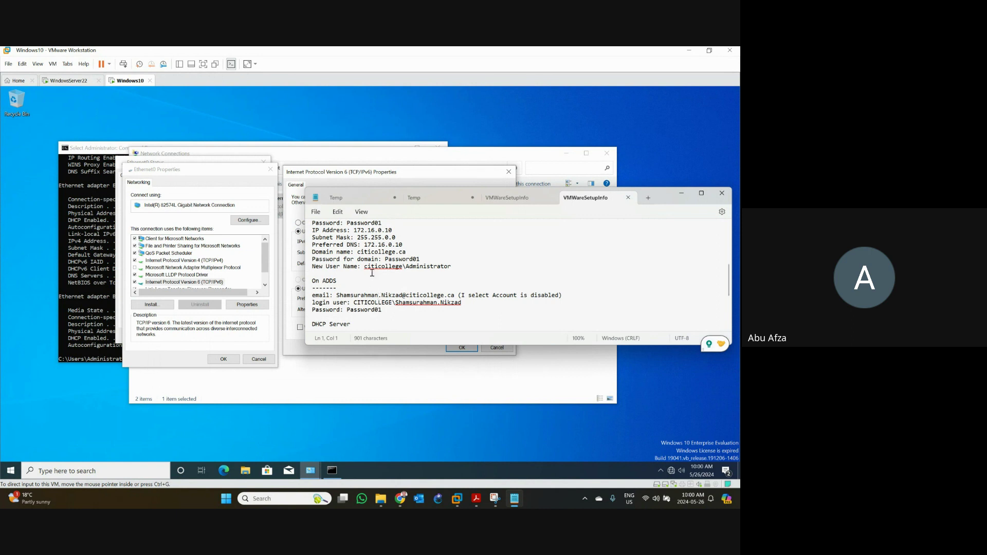
- Relabel the IP Address entry as IPv4 and add 'IPv6: fe80:0:aaaa:ff89:7a2d::1' below Preferred DNS
{"action": "scroll", "coordinate": [351, 247], "scroll_direction": "up", "scroll_amount": 2}
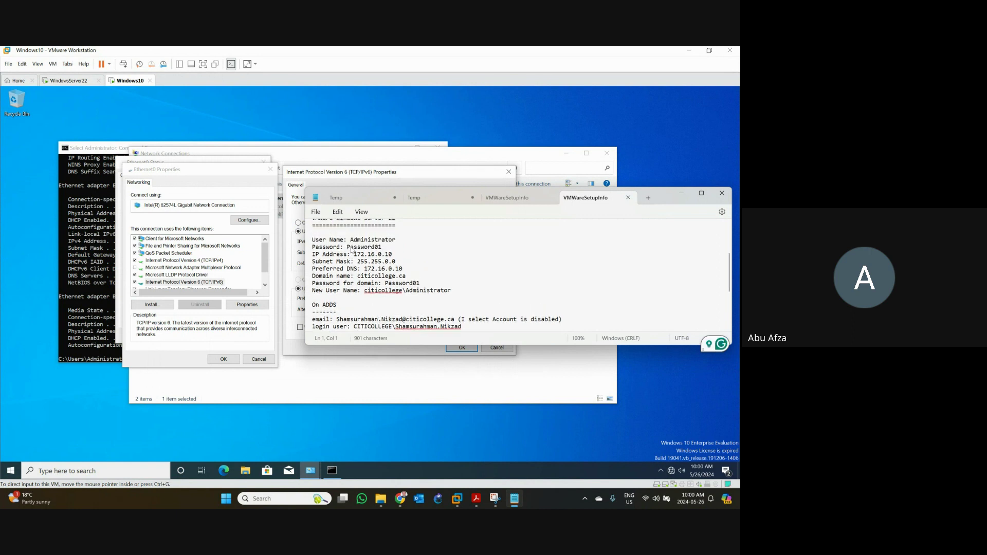
{"action": "scroll", "coordinate": [378, 248], "scroll_direction": "down", "scroll_amount": 1}
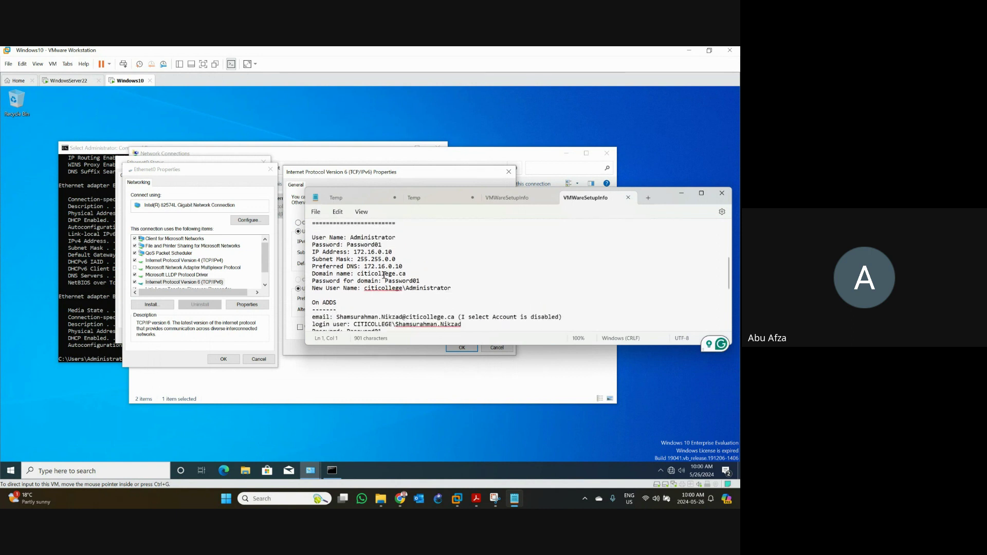
{"action": "left_click", "coordinate": [319, 252]}
{"action": "type", "text": "v4"}
{"action": "left_click", "coordinate": [414, 268]}
{"action": "key", "text": "Return"}
{"action": "type", "text": "I"}
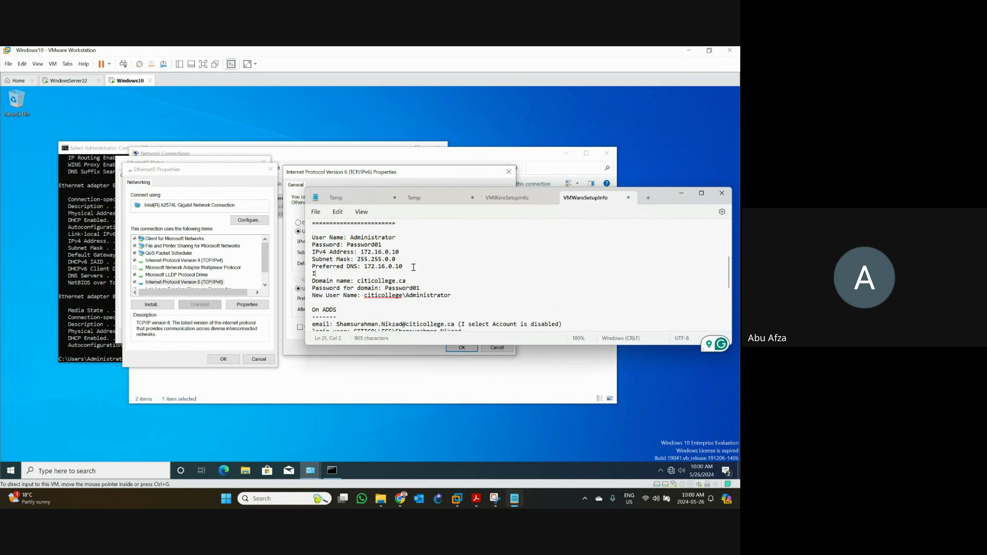
{"action": "type", "text": "Pv6: fe80:0:aaaa:ff89:7a2d::1"}
- Add 'Subnet prefix length: 64' and select the IPv6 address to copy it
{"action": "key", "text": "Return"}
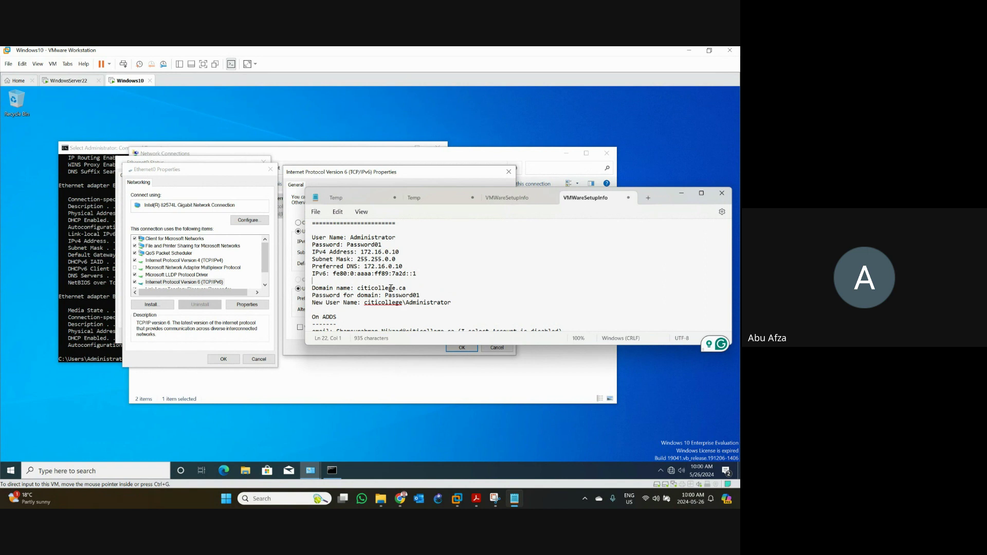
{"action": "type", "text": "Subnet prefix length: 64"}
{"action": "left_click_drag", "start_coordinate": [333, 273], "coordinate": [416, 274]}
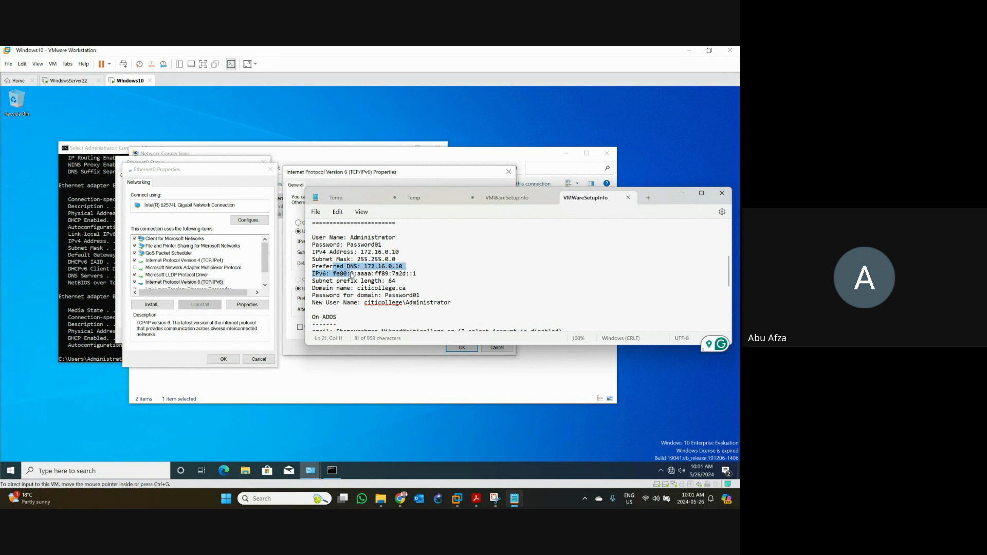
{"action": "left_click", "coordinate": [342, 276]}
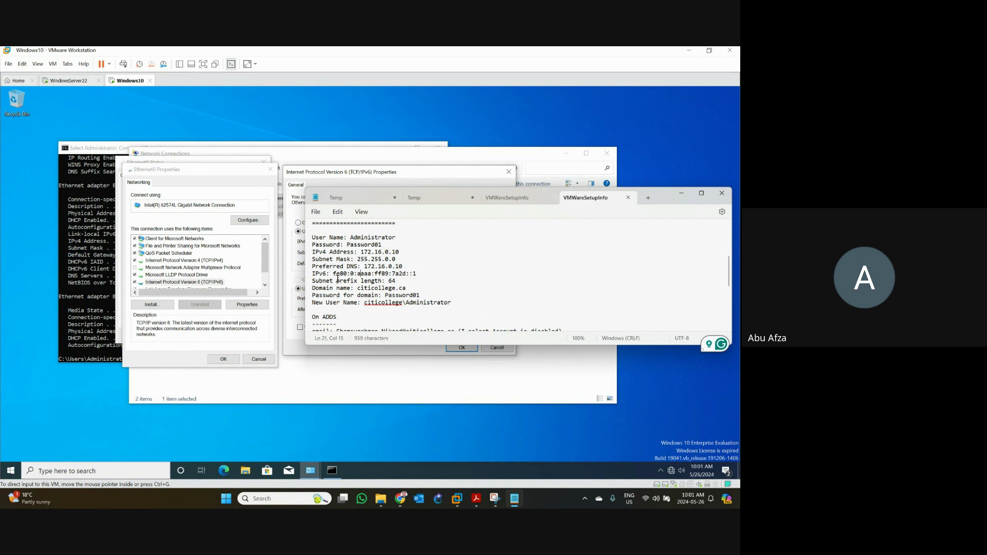
{"action": "left_click_drag", "start_coordinate": [333, 273], "coordinate": [418, 275]}
{"action": "key", "text": "ctrl+c"}
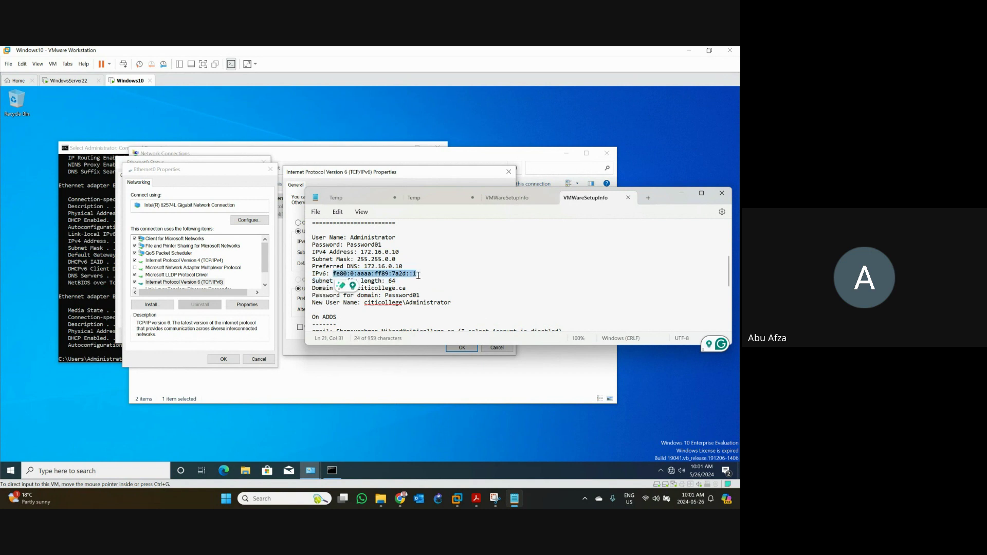
{"action": "left_click", "coordinate": [420, 178]}
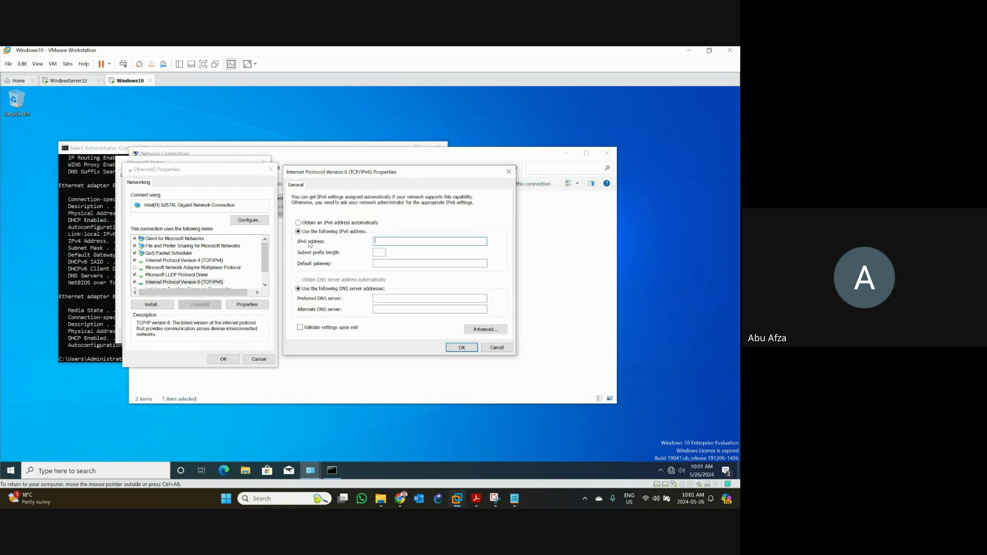
- Enter IPv6 address fe80:0:aaaa:ff89:7a2d::1 with prefix length 64, then confirm and close the Ethernet0 windows
{"action": "key", "text": "ctrl+v"}
{"action": "left_click", "coordinate": [379, 252]}
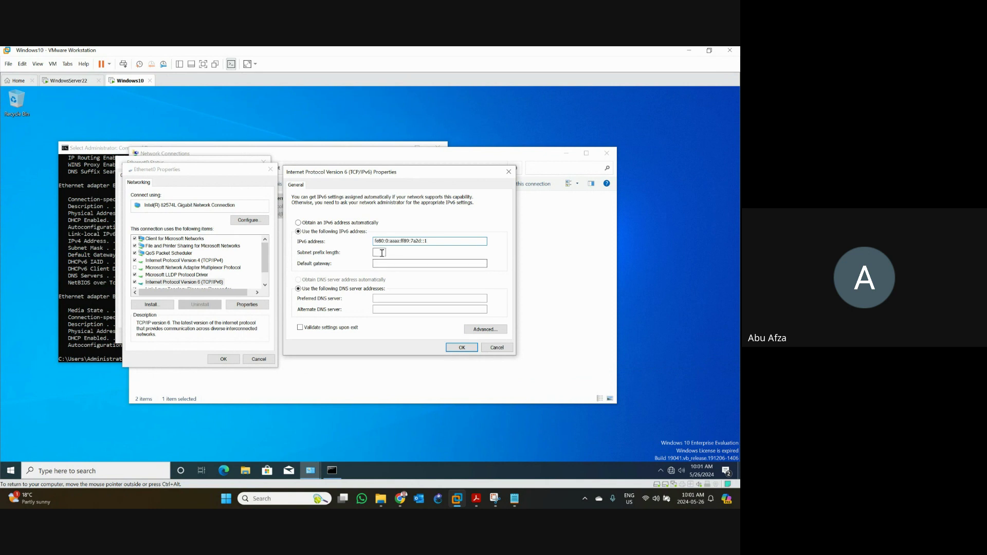
{"action": "left_click", "coordinate": [411, 297]}
{"action": "type", "text": "6"}
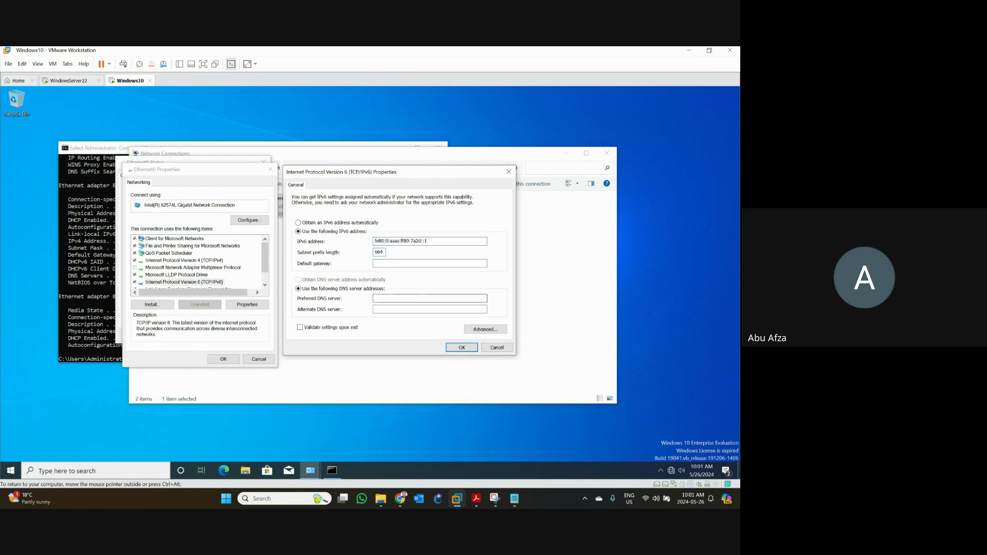
{"action": "key", "text": "BackSpace"}
{"action": "left_click", "coordinate": [461, 347]}
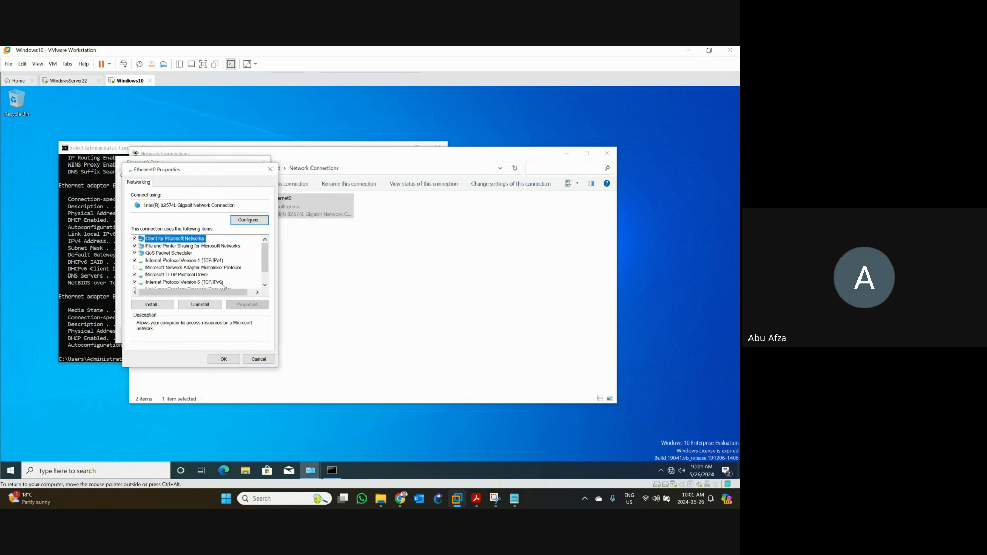
{"action": "left_click", "coordinate": [225, 360]}
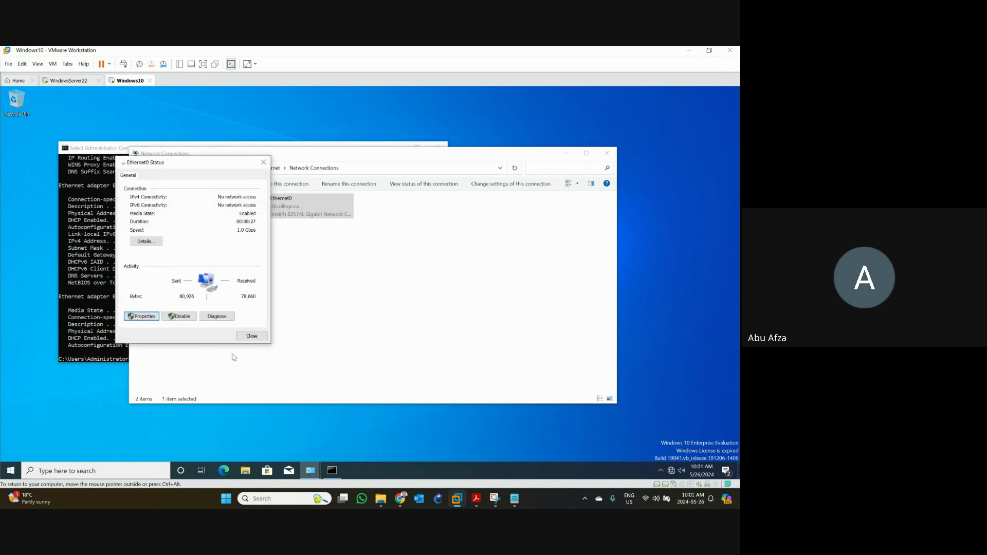
{"action": "left_click", "coordinate": [247, 341]}
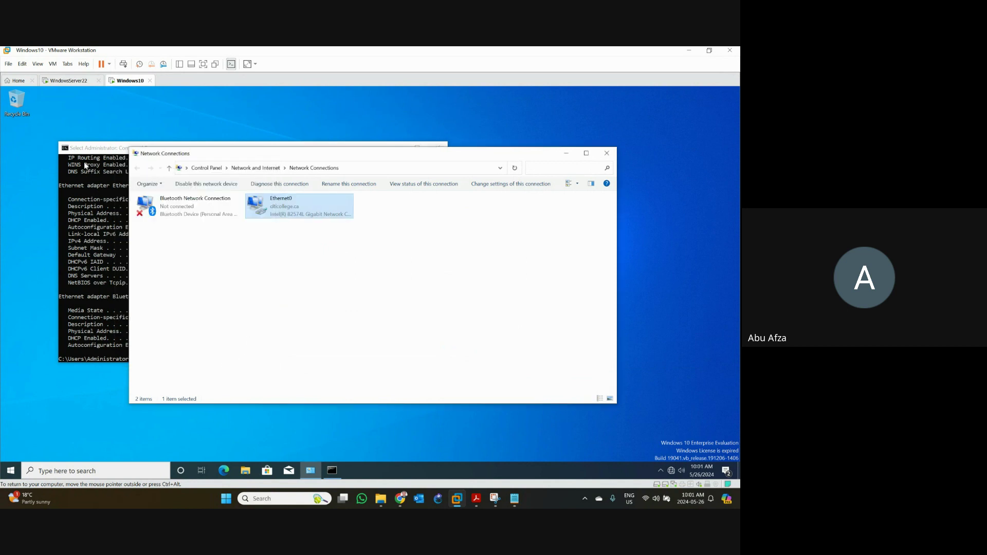
- Rerun ipconfig /all in Command Prompt and check the link-local IPv6 fe80:0:aaaa:ff89:7a2d::1 line
{"action": "left_click", "coordinate": [90, 148]}
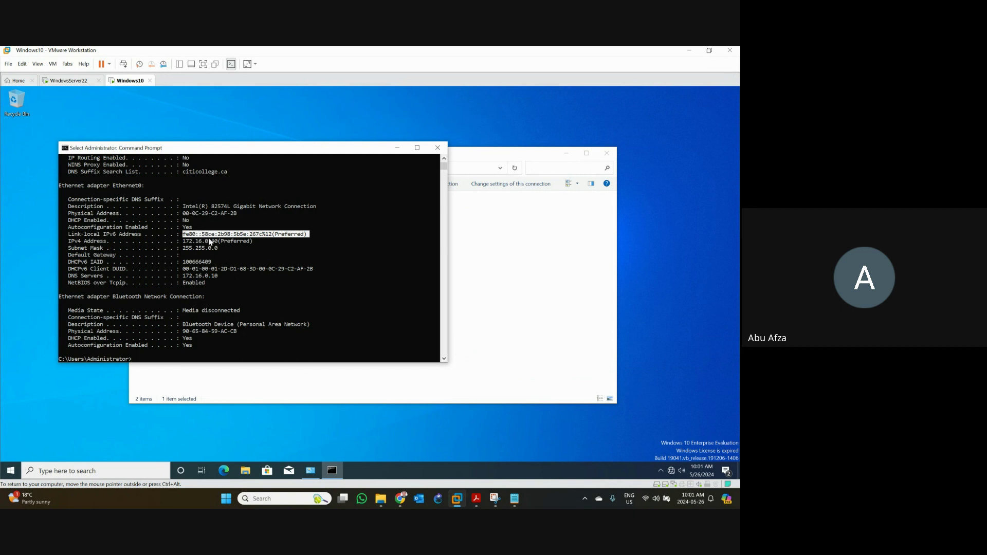
{"action": "scroll", "coordinate": [213, 280], "scroll_direction": "down", "scroll_amount": 4}
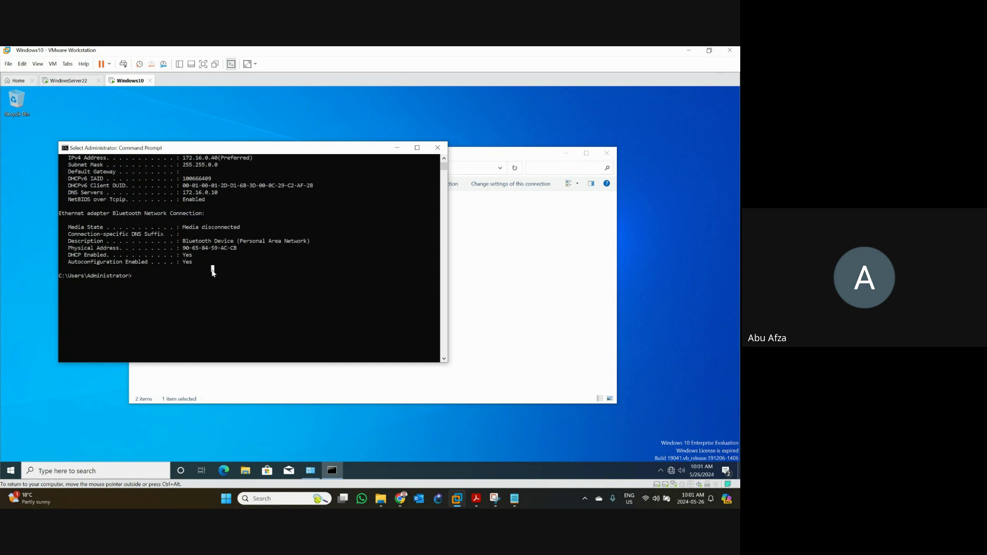
{"action": "key", "text": "Up"}
{"action": "key", "text": "Return"}
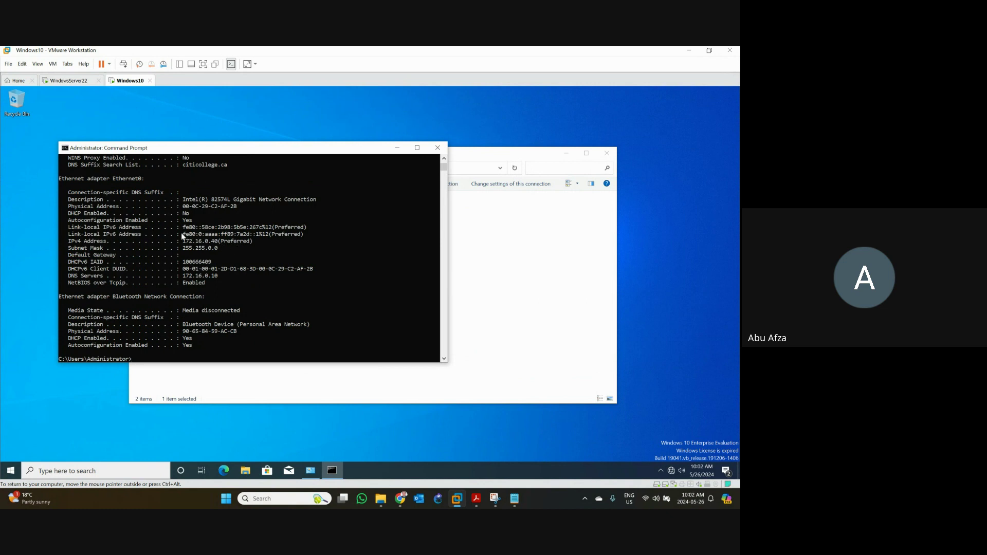
{"action": "left_click_drag", "start_coordinate": [181, 233], "coordinate": [309, 238]}
{"action": "scroll", "coordinate": [354, 254], "scroll_direction": "up", "scroll_amount": 1}
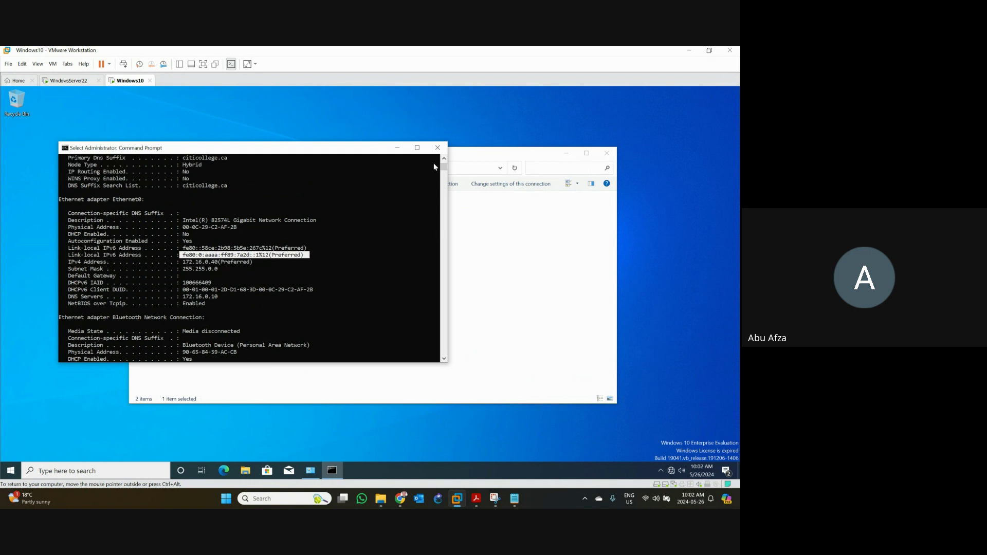
{"action": "left_click", "coordinate": [417, 147]}
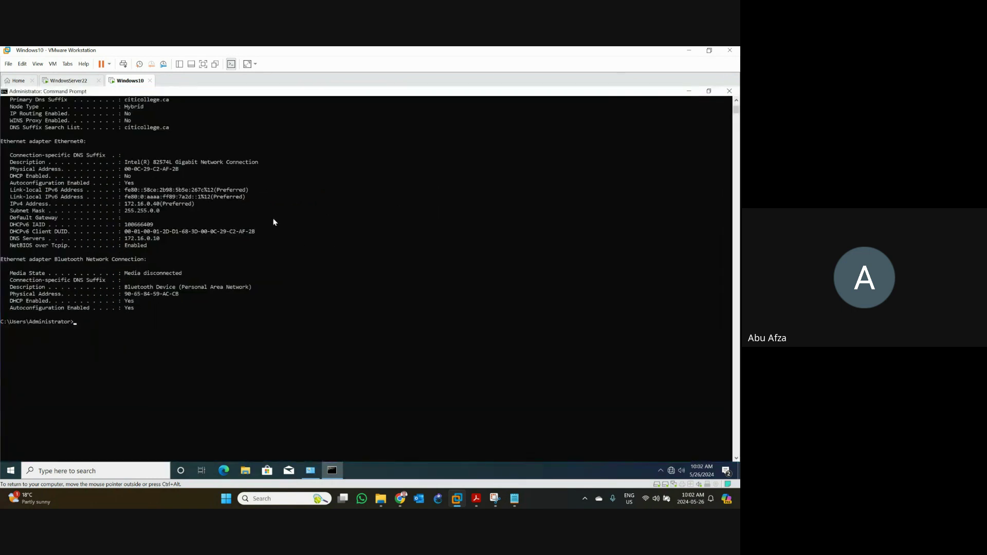
{"action": "scroll", "coordinate": [274, 222], "scroll_direction": "up", "scroll_amount": 4}
{"action": "scroll", "coordinate": [274, 222], "scroll_direction": "up", "scroll_amount": 4}
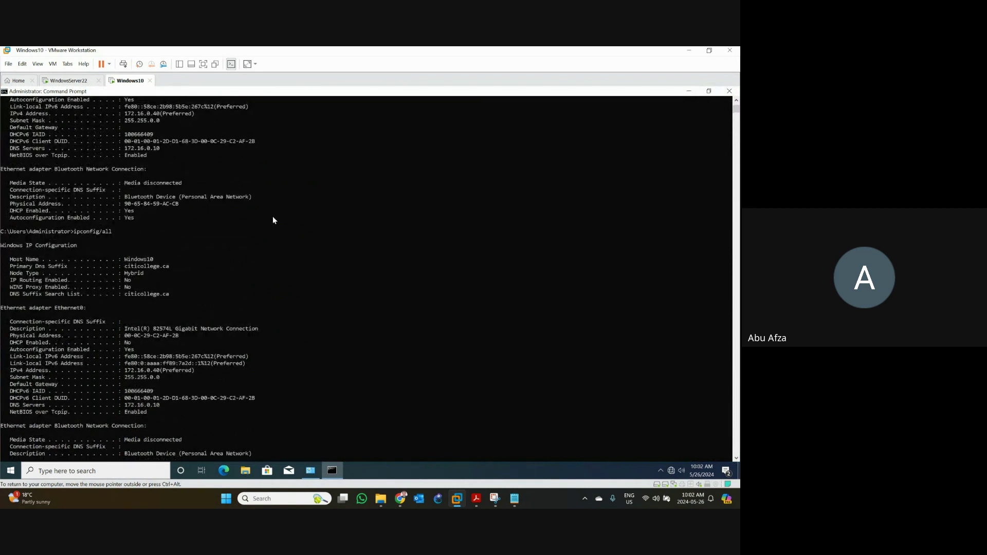
{"action": "scroll", "coordinate": [273, 220], "scroll_direction": "up", "scroll_amount": 2}
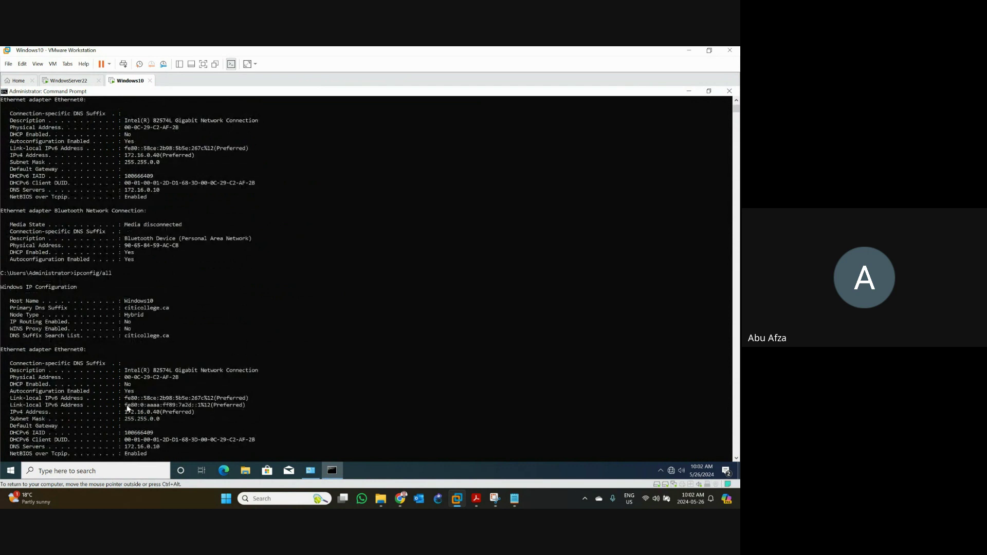
{"action": "left_click_drag", "start_coordinate": [125, 405], "coordinate": [247, 407]}
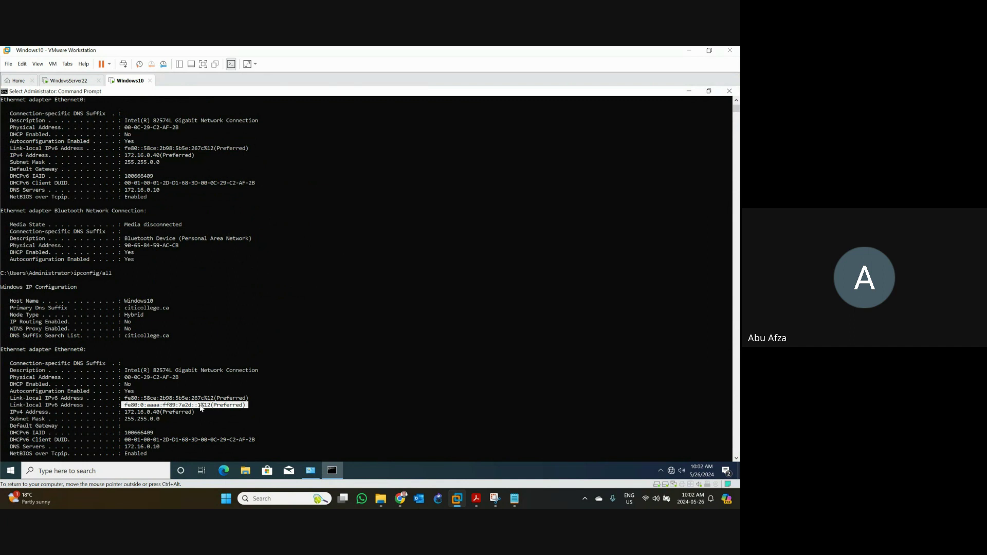
{"action": "left_click_drag", "start_coordinate": [15, 405], "coordinate": [230, 407]}
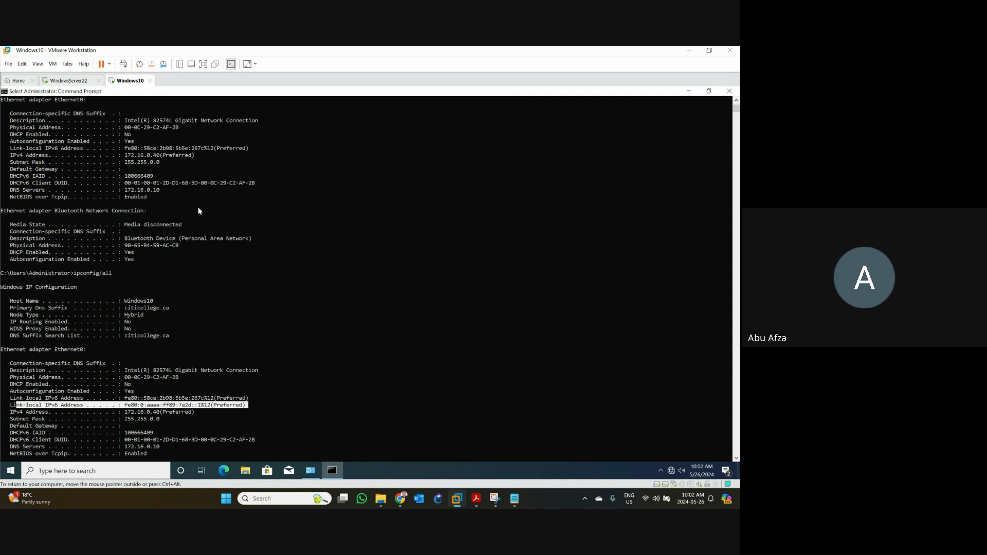
- Check the IPv4 address 172.16.0.40, then minimize Command Prompt and Network Connections
{"action": "left_click", "coordinate": [689, 91]}
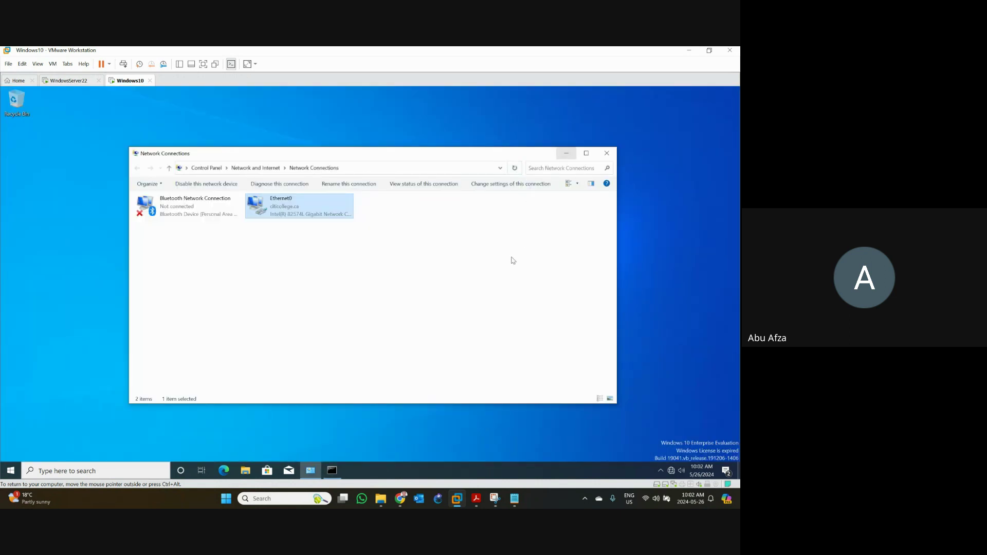
{"action": "left_click", "coordinate": [333, 471]}
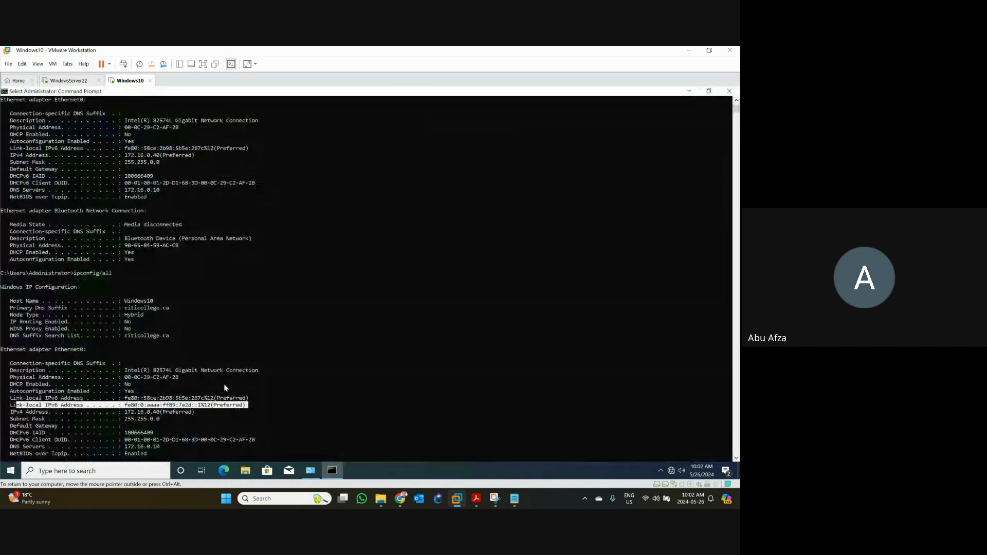
{"action": "left_click", "coordinate": [186, 405]}
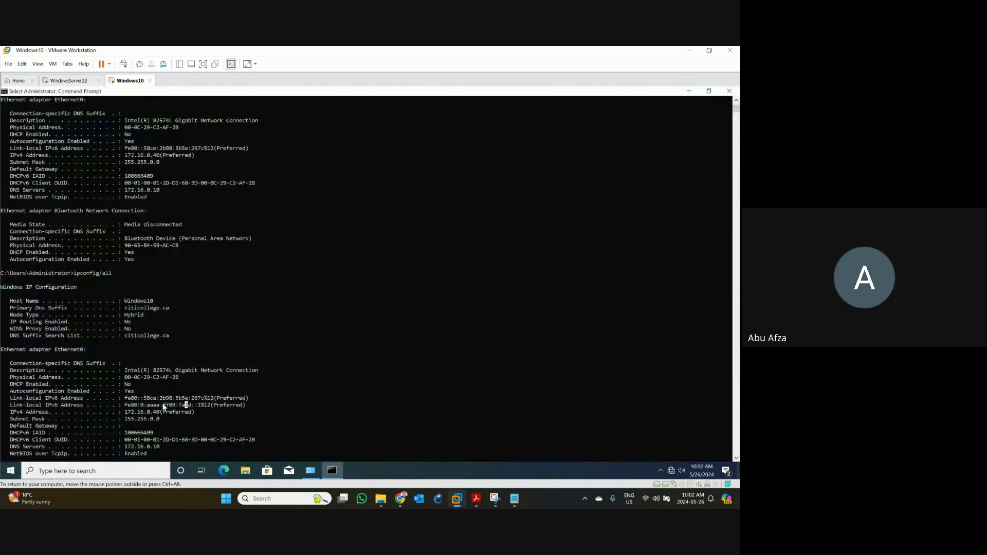
{"action": "double_click", "coordinate": [150, 412]}
{"action": "left_click", "coordinate": [164, 406]}
{"action": "left_click", "coordinate": [689, 91]}
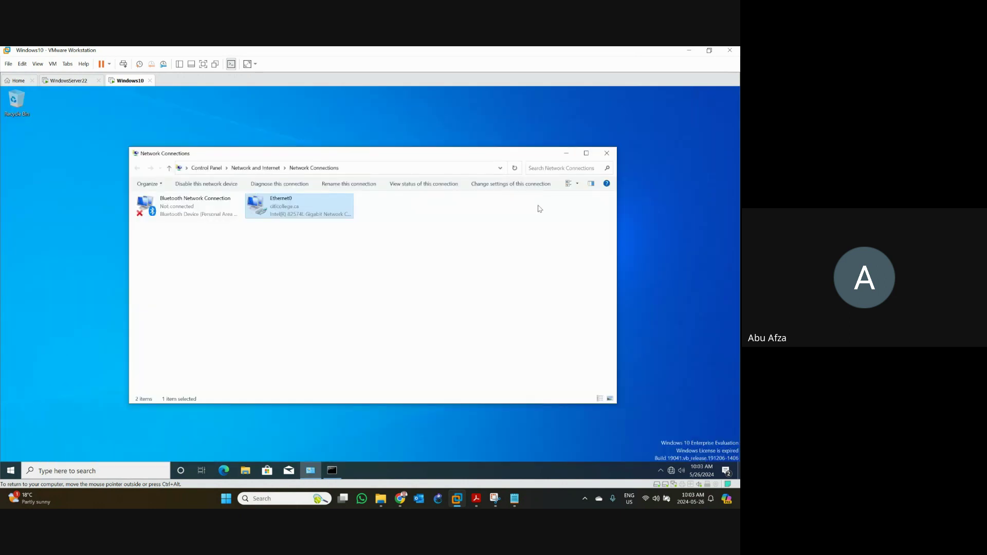
{"action": "left_click", "coordinate": [566, 153]}
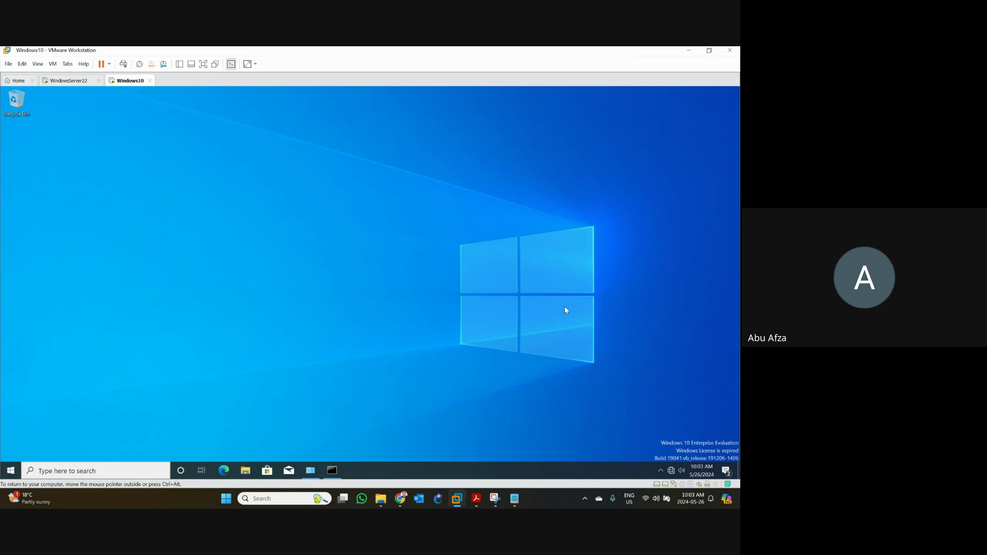
- Open the Ethernet page of Network & Internet settings from the tray network icon
{"action": "right_click", "coordinate": [672, 471]}
{"action": "left_click", "coordinate": [664, 462]}
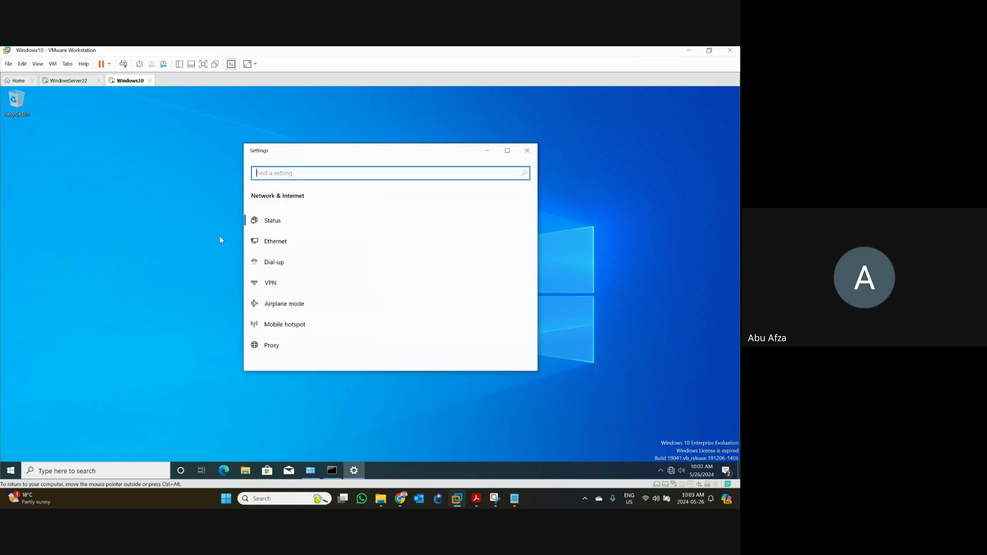
{"action": "left_click", "coordinate": [291, 241]}
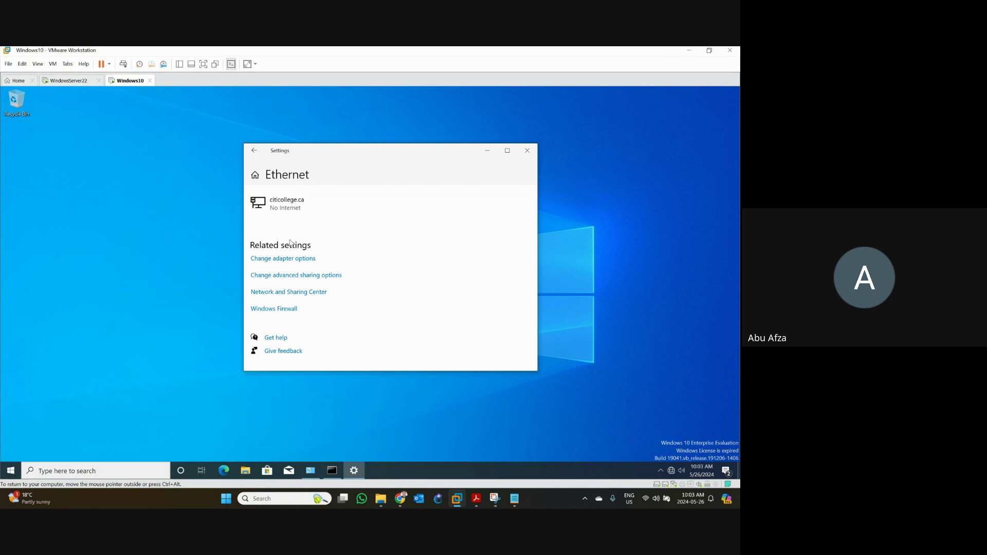
- In Advanced sharing settings, turn on domain network discovery and Public folder sharing, then save
{"action": "left_click", "coordinate": [293, 278]}
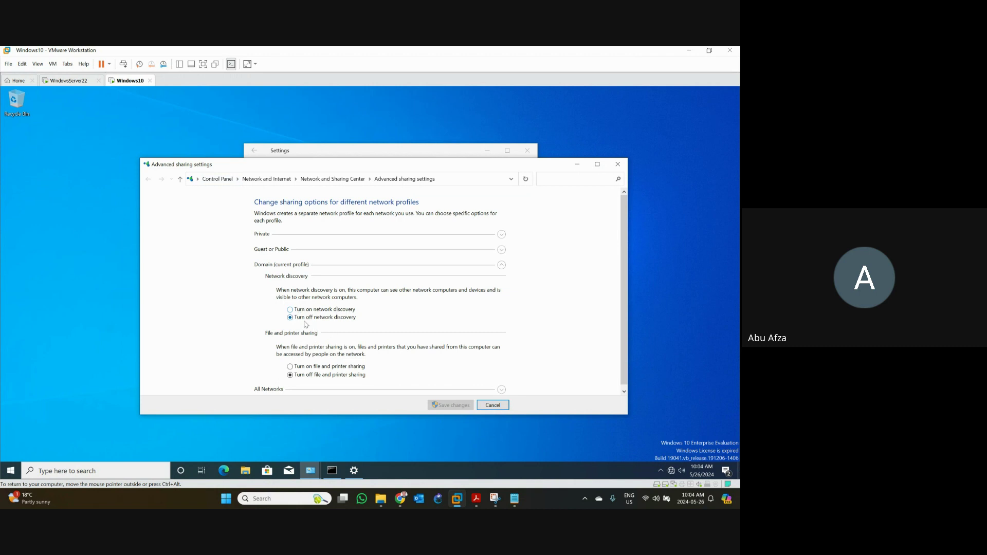
{"action": "left_click", "coordinate": [316, 309]}
{"action": "scroll", "coordinate": [312, 383], "scroll_direction": "down", "scroll_amount": 1}
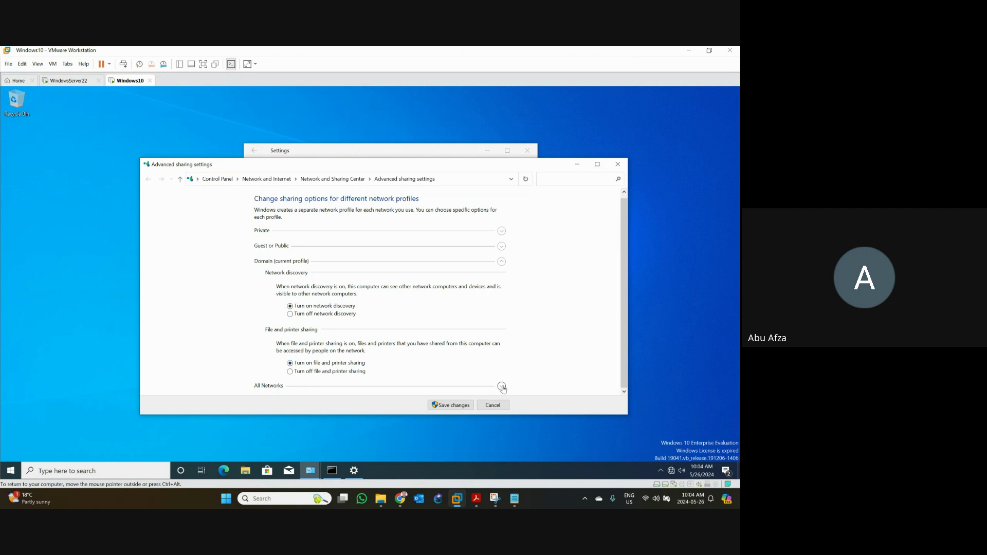
{"action": "left_click", "coordinate": [502, 386]}
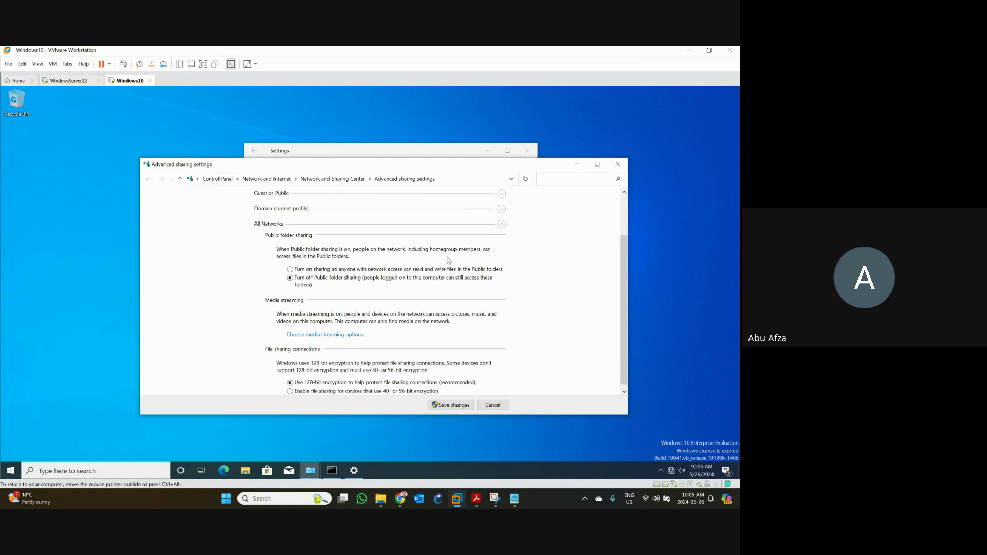
{"action": "left_click", "coordinate": [309, 271]}
{"action": "scroll", "coordinate": [392, 377], "scroll_direction": "down", "scroll_amount": 1}
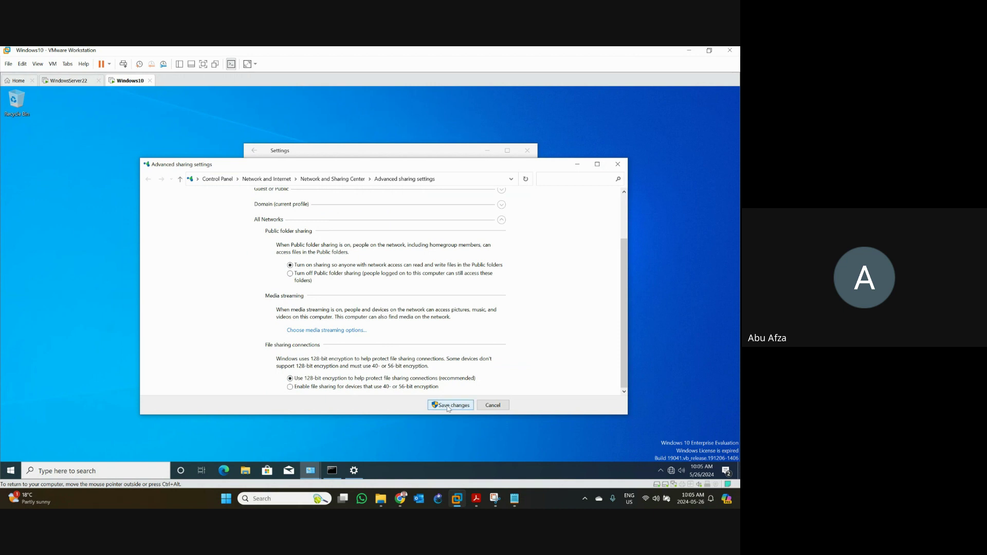
{"action": "left_click", "coordinate": [448, 406]}
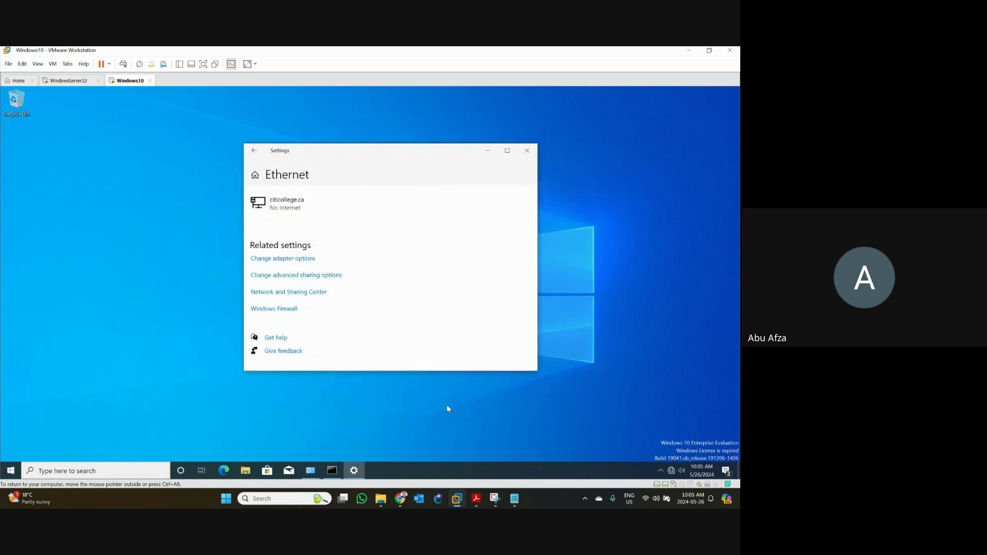
- Close the Ethernet settings and restore the Network Connections window listing Ethernet0
{"action": "left_click", "coordinate": [527, 156]}
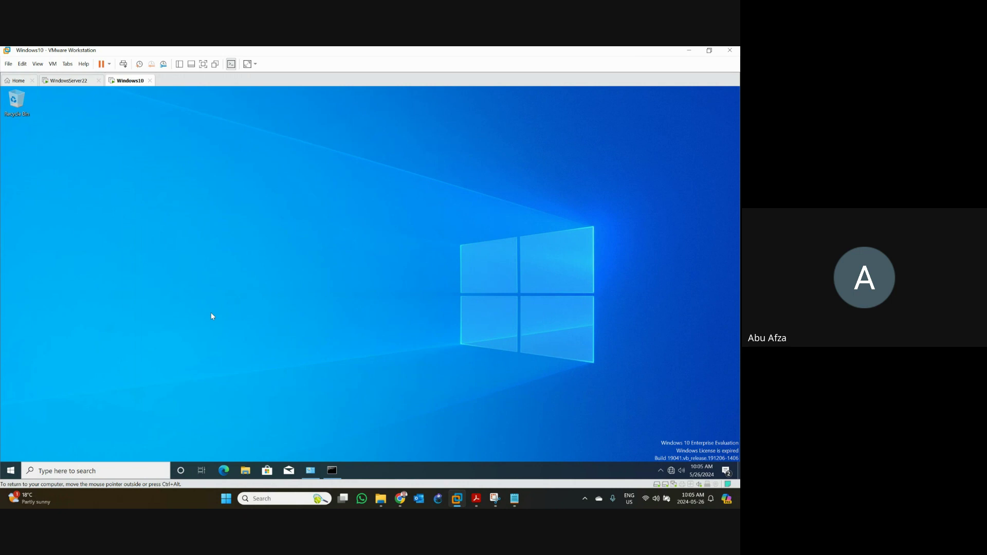
{"action": "right_click", "coordinate": [10, 471]}
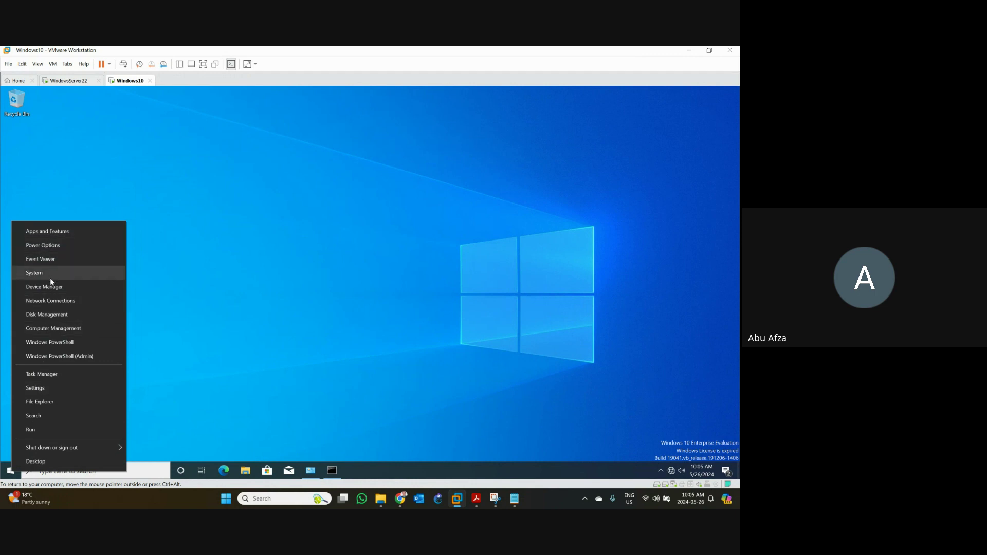
{"action": "left_click", "coordinate": [310, 472]}
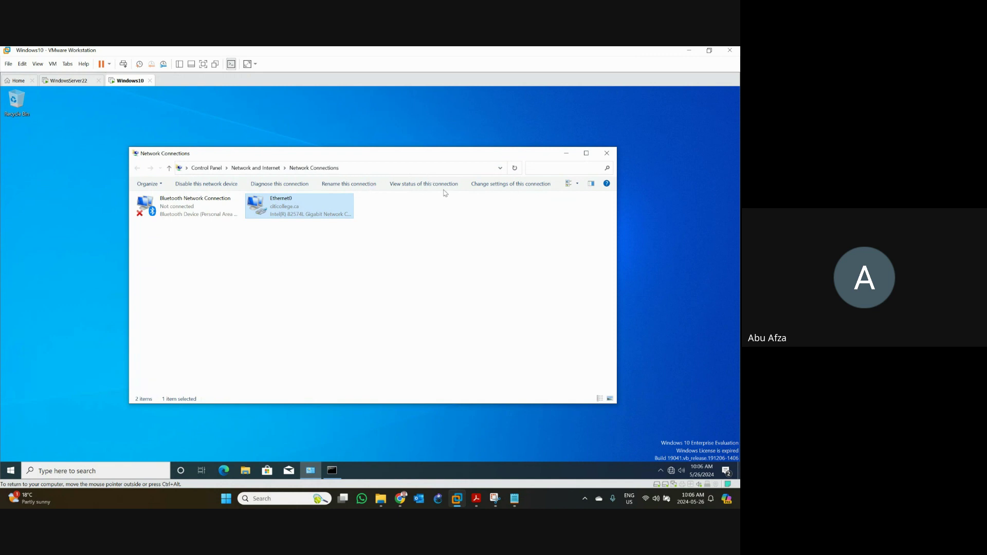
{"action": "left_click", "coordinate": [70, 472]}
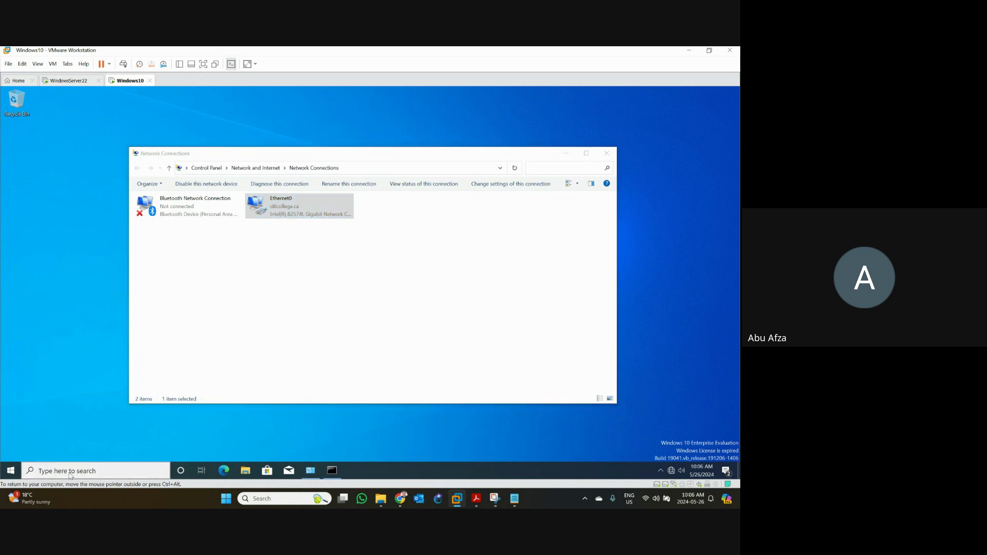
- Open Control Panel by searching 'control', then open Windows Defender Firewall by searching 'windows defe'
{"action": "type", "text": "control"}
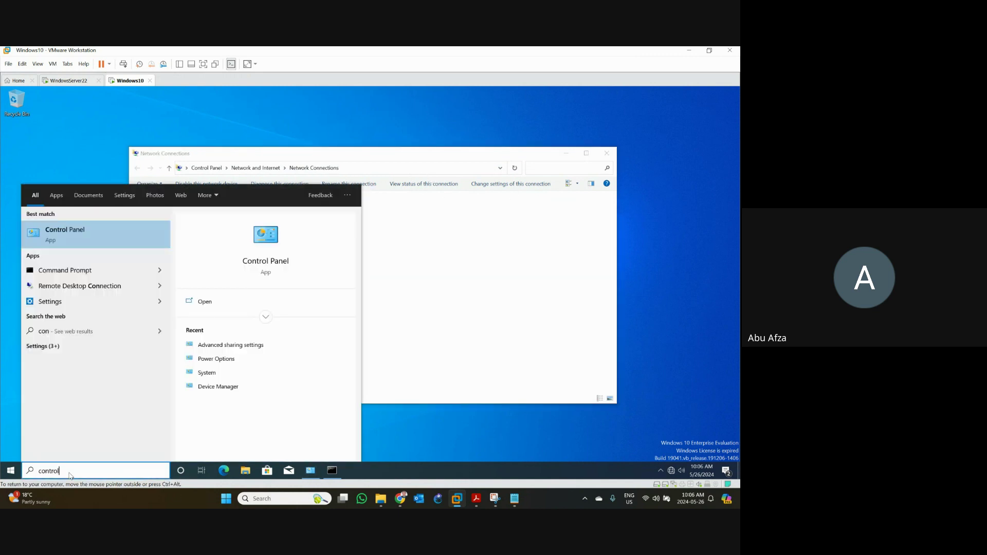
{"action": "left_click", "coordinate": [65, 236]}
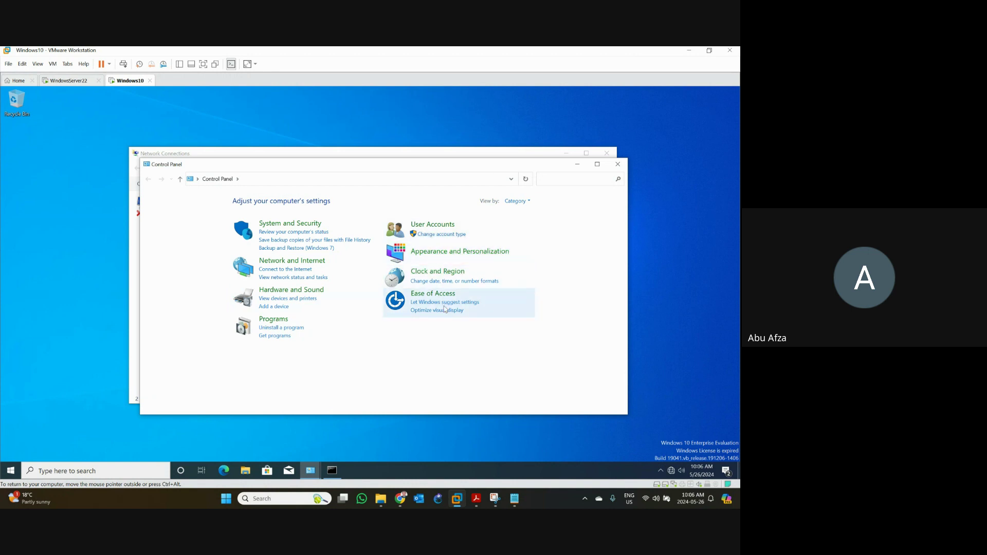
{"action": "left_click", "coordinate": [100, 474]}
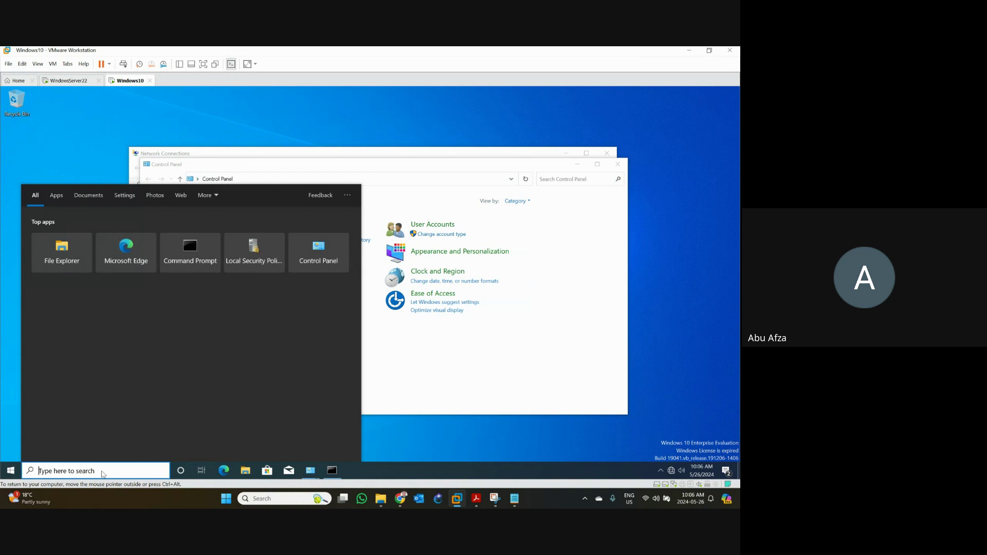
{"action": "type", "text": "windows"}
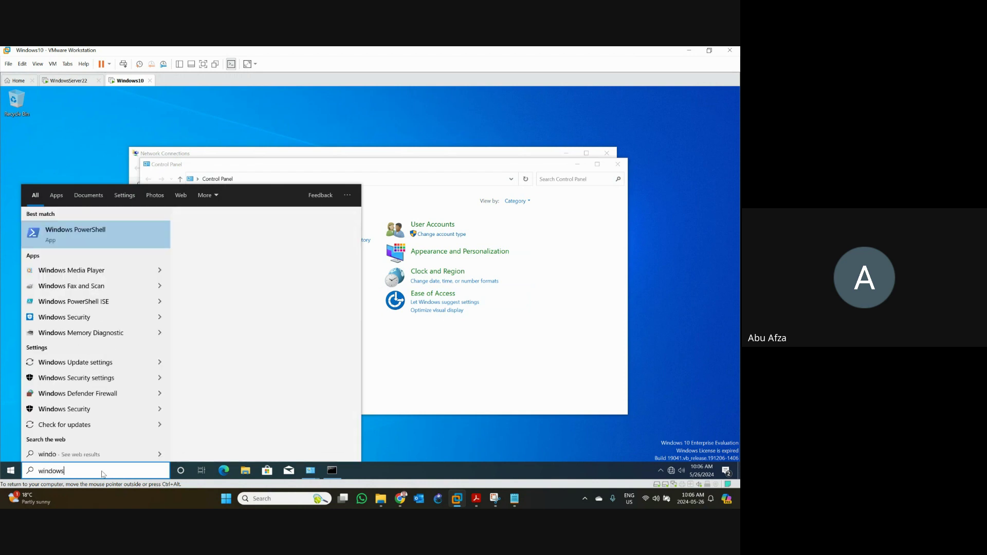
{"action": "type", "text": " defe"}
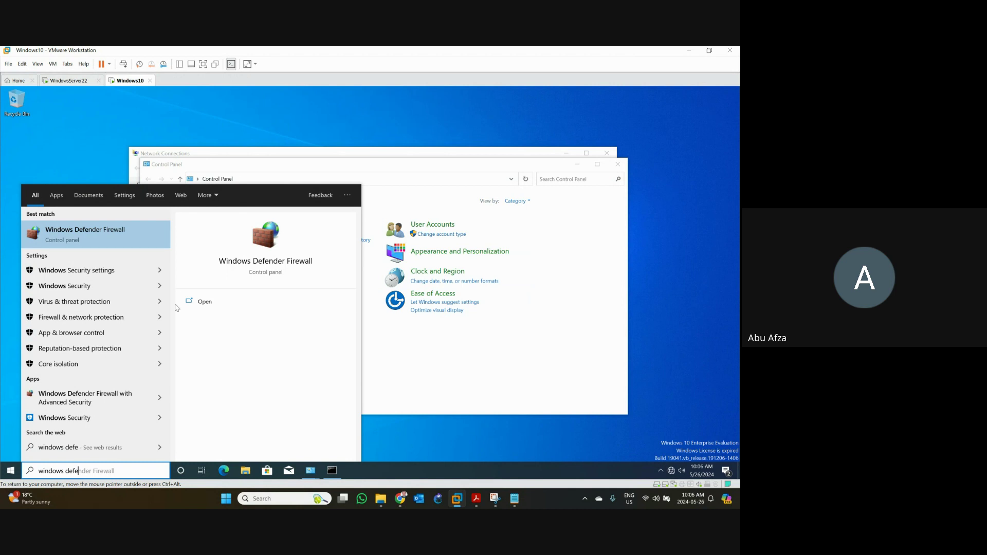
{"action": "left_click", "coordinate": [104, 241]}
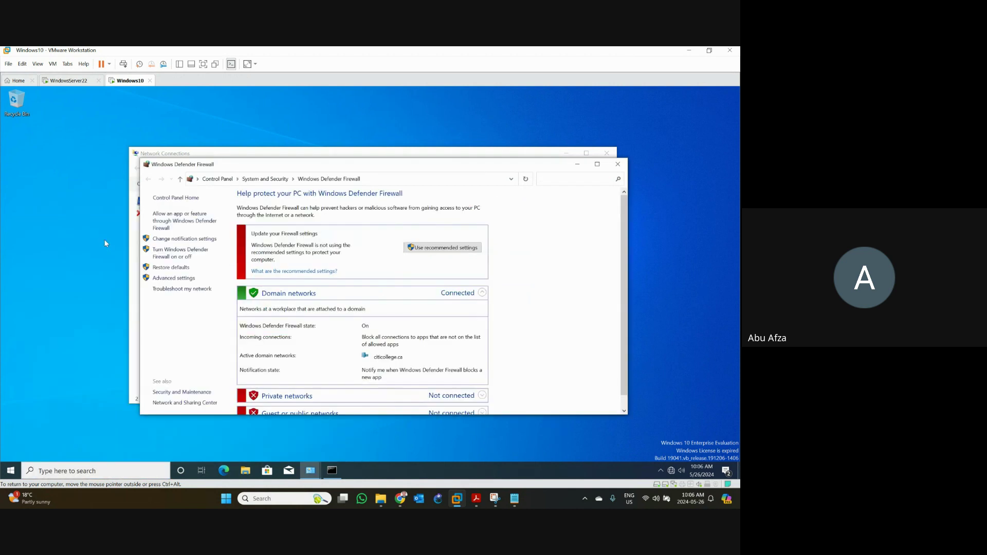
- Maximize the Windows Defender Firewall window
{"action": "left_click", "coordinate": [602, 168]}
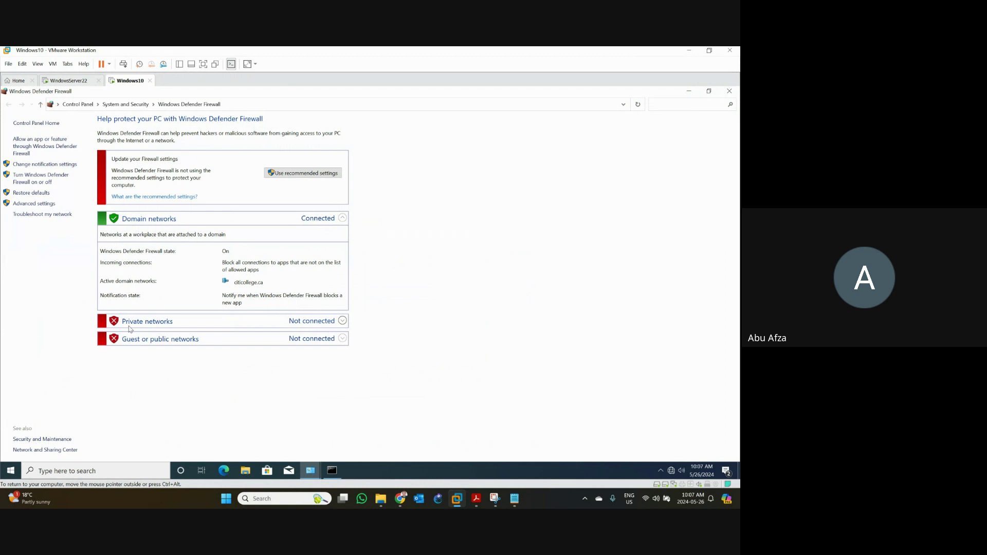
- Open the Advanced Security console from Advanced settings, move it aside, and display Outbound Rules
{"action": "left_click", "coordinate": [48, 204]}
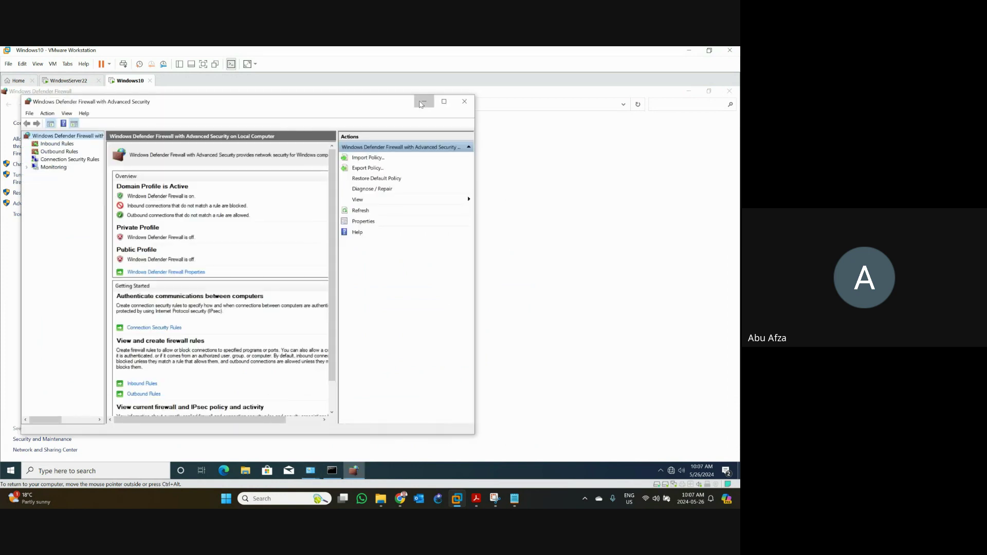
{"action": "left_click", "coordinate": [422, 102]}
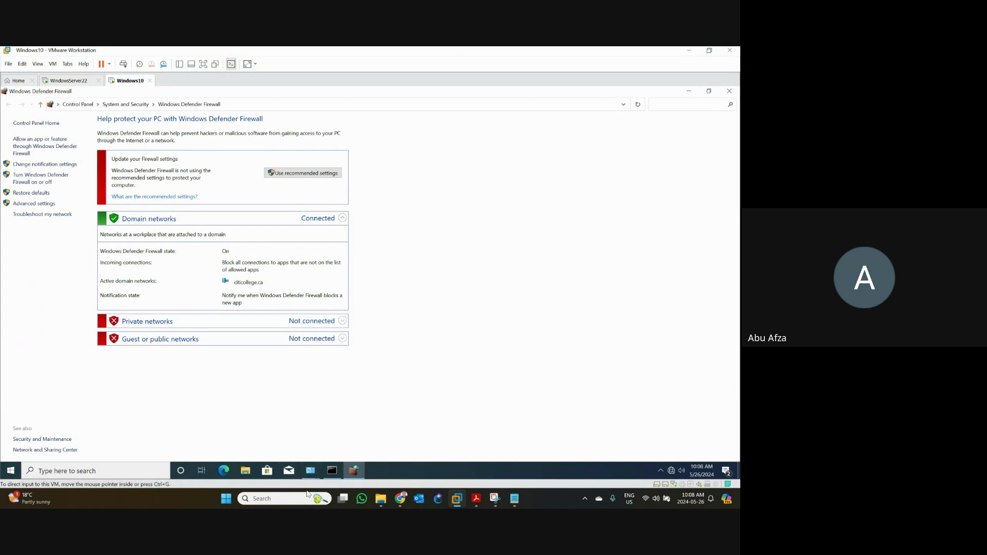
{"action": "left_click", "coordinate": [354, 471]}
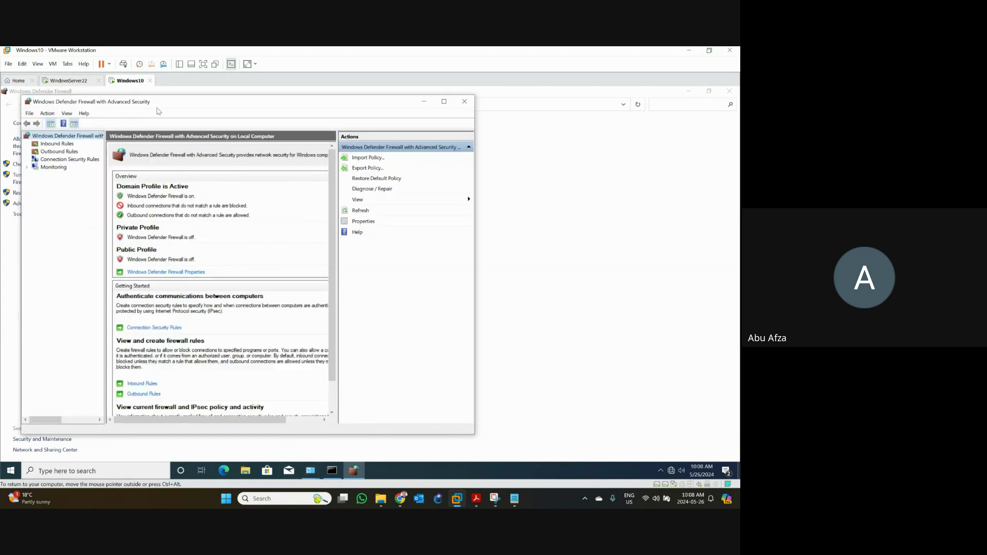
{"action": "left_click_drag", "start_coordinate": [158, 108], "coordinate": [236, 112]}
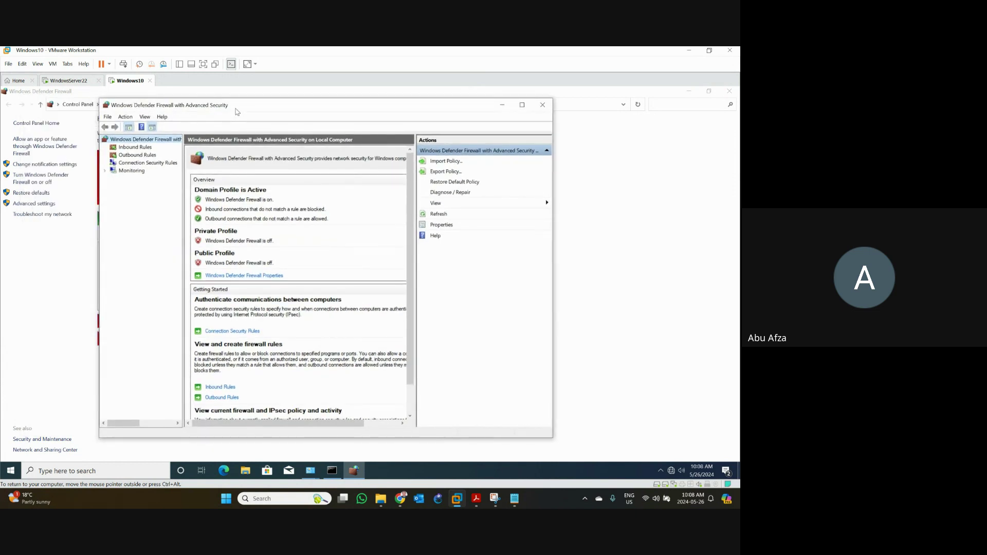
{"action": "left_click", "coordinate": [130, 155]}
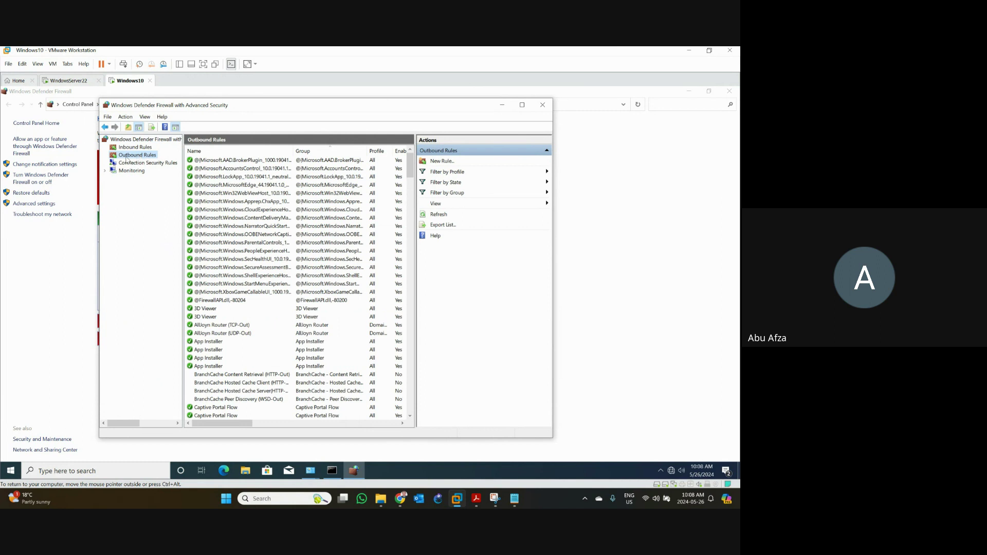
- Start a New Outbound Rule with the Program rule type and advance to the Program page
{"action": "right_click", "coordinate": [126, 160]}
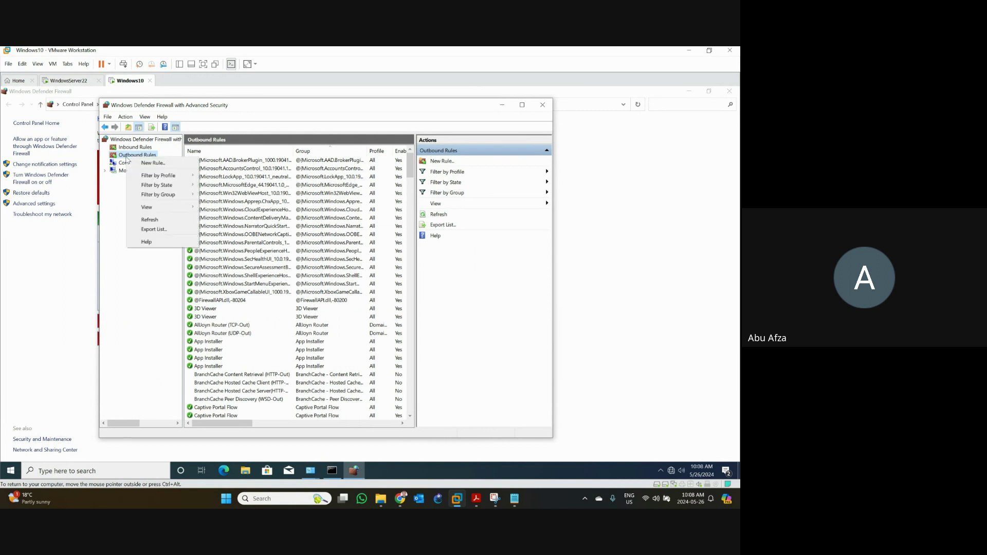
{"action": "left_click", "coordinate": [160, 169]}
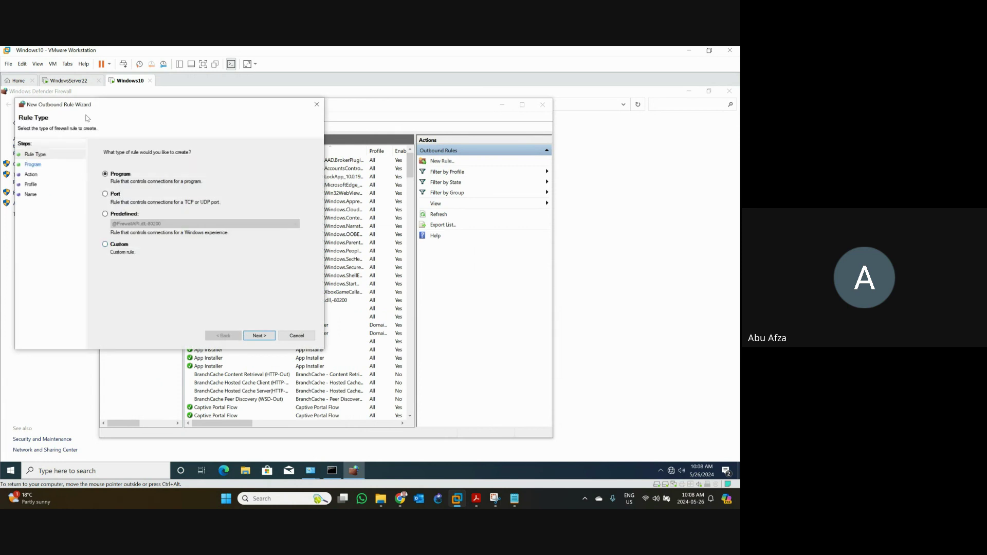
{"action": "left_click_drag", "start_coordinate": [90, 105], "coordinate": [205, 162]}
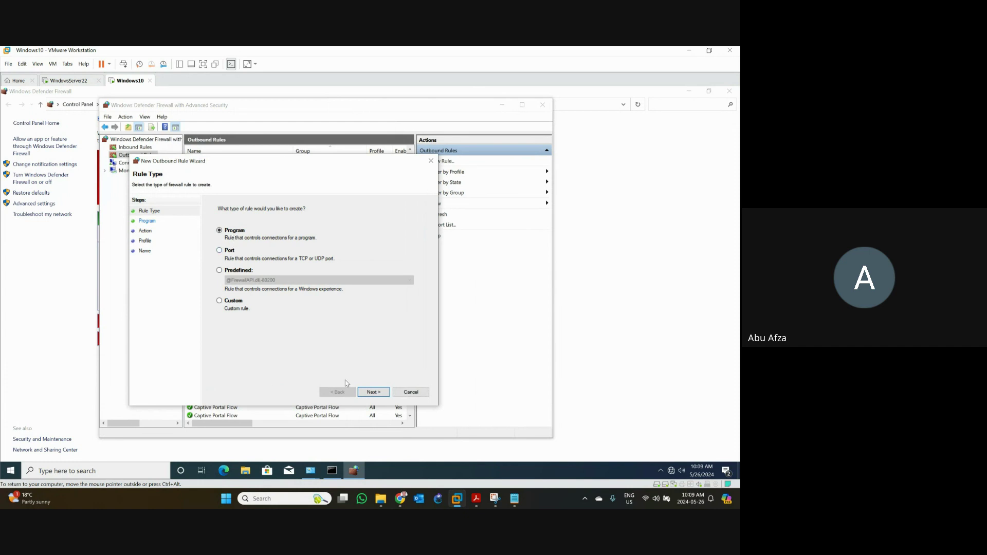
{"action": "left_click", "coordinate": [373, 391]}
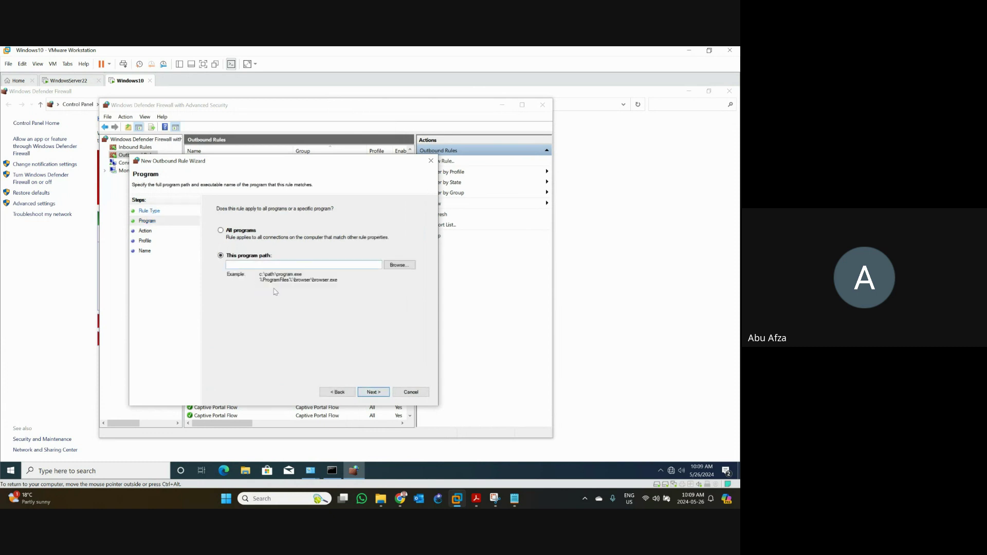
- Browse to Program Files (x86)\Microsoft\Edge\Application and choose msedge as the rule's program
{"action": "left_click", "coordinate": [261, 266]}
{"action": "left_click", "coordinate": [395, 266]}
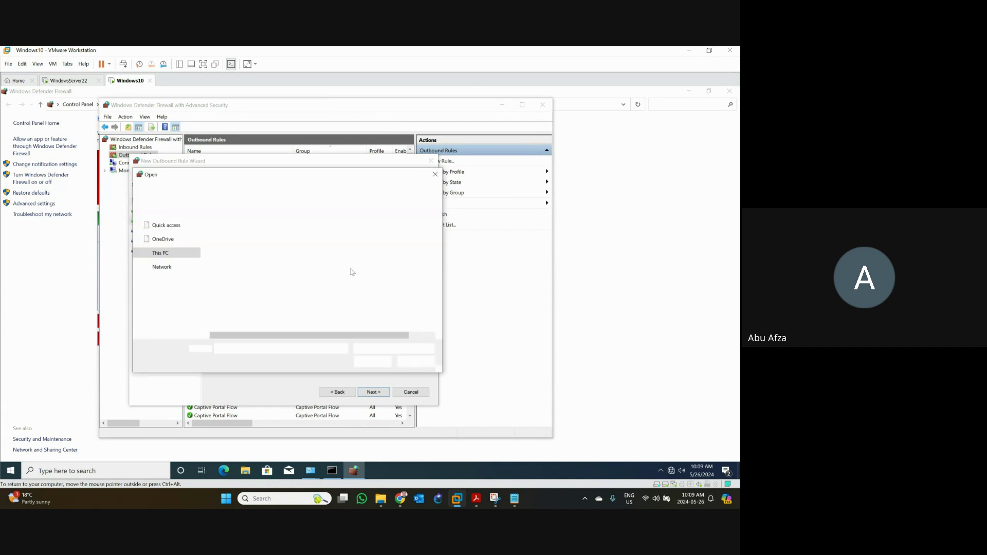
{"action": "double_click", "coordinate": [240, 250]}
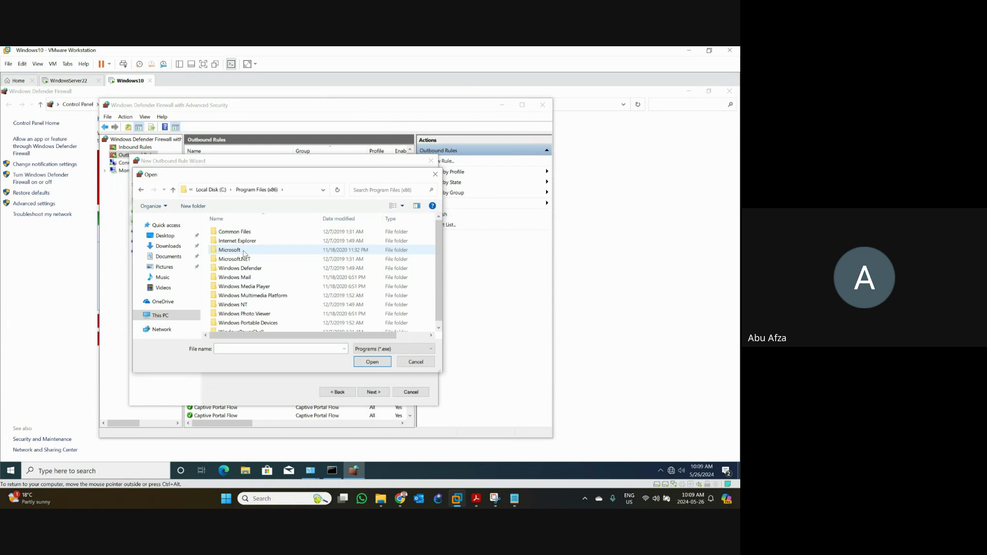
{"action": "double_click", "coordinate": [243, 252]}
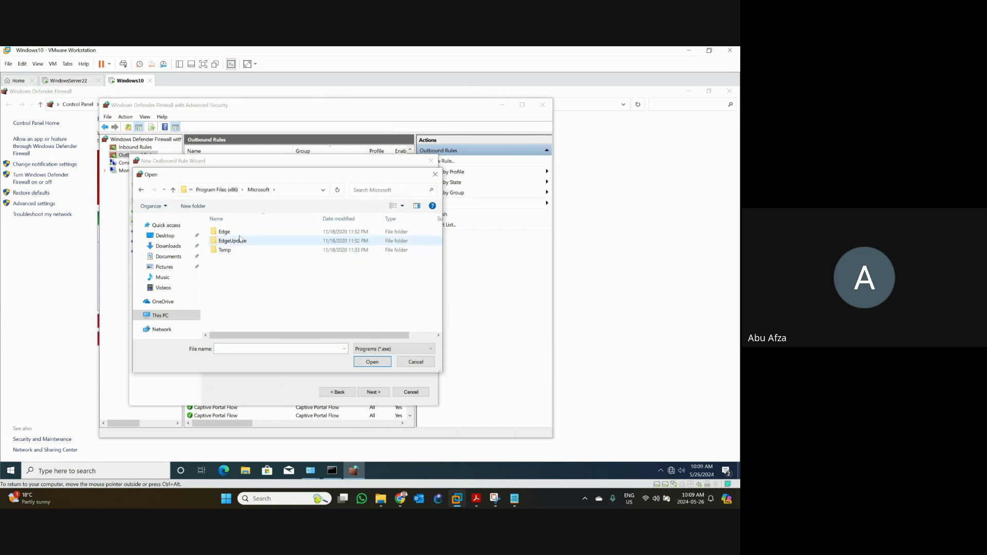
{"action": "double_click", "coordinate": [241, 232]}
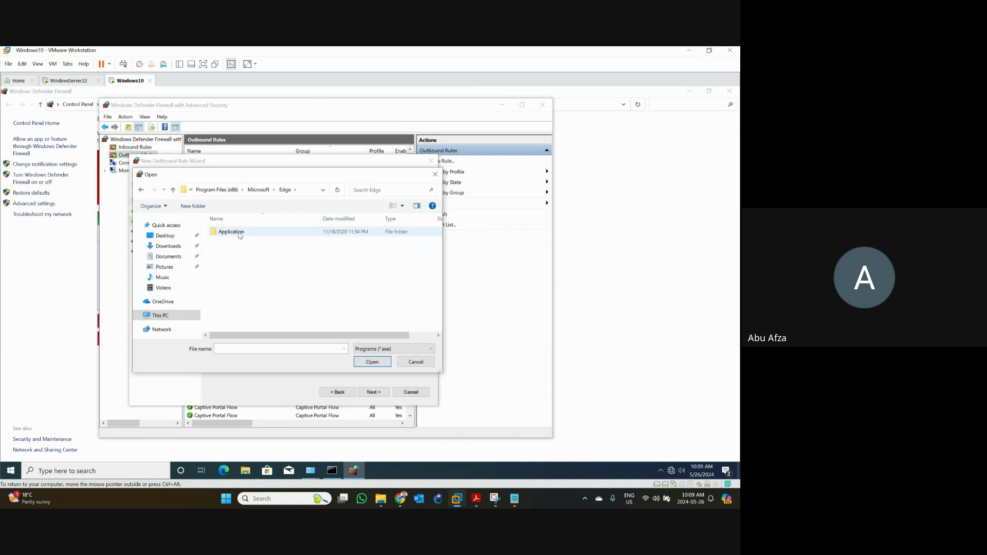
{"action": "double_click", "coordinate": [239, 234]}
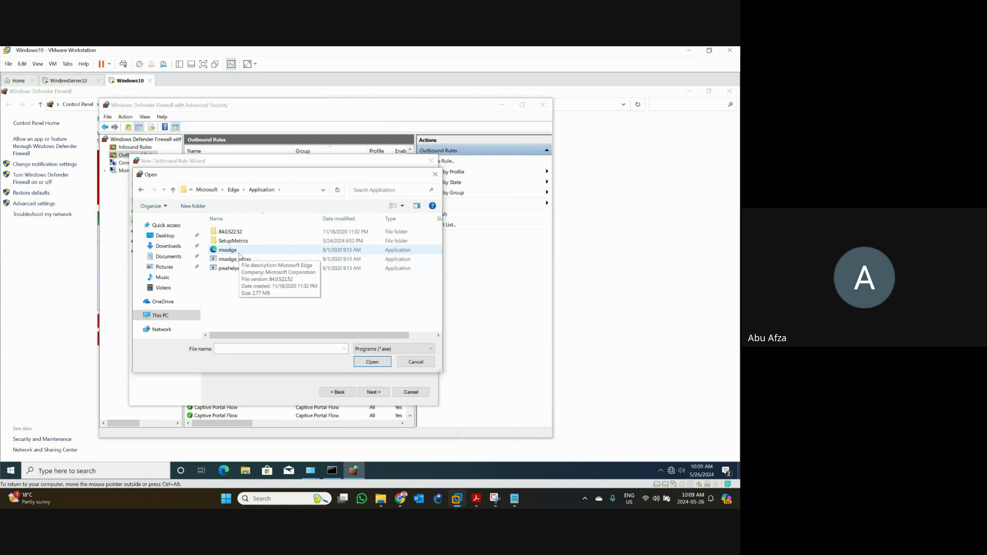
{"action": "left_click", "coordinate": [239, 252]}
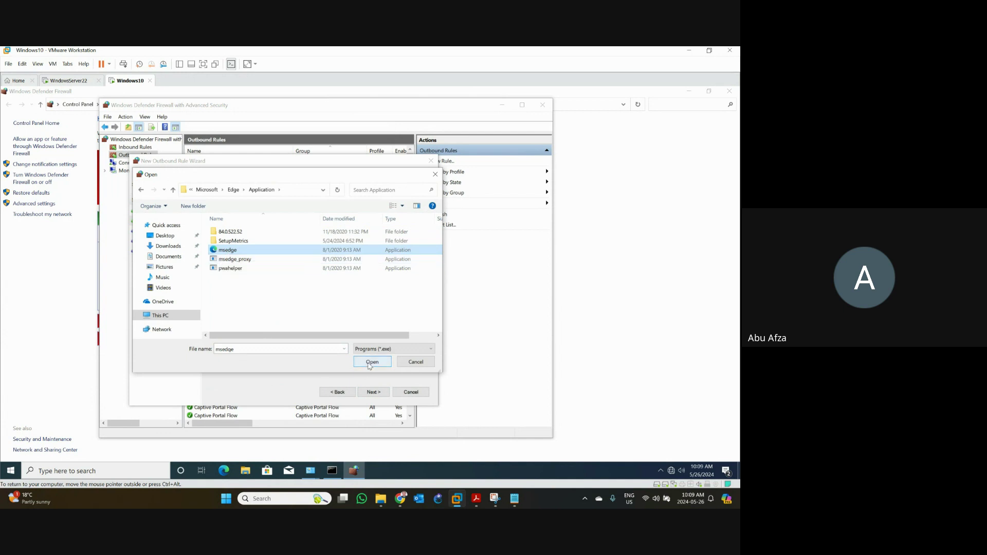
{"action": "left_click", "coordinate": [371, 362]}
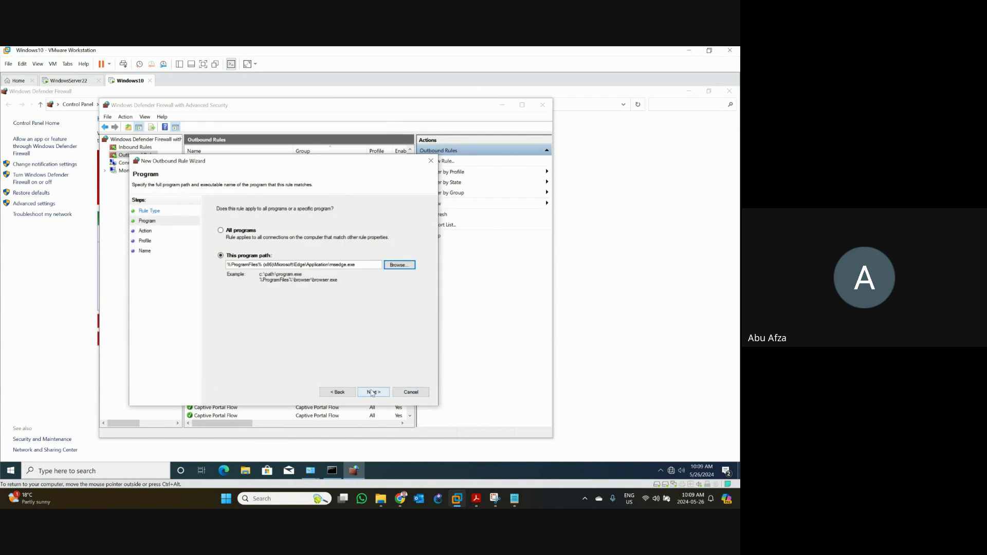
- Keep Block the connection as the action and apply the rule to Domain, Private and Public profiles
{"action": "left_click", "coordinate": [373, 393]}
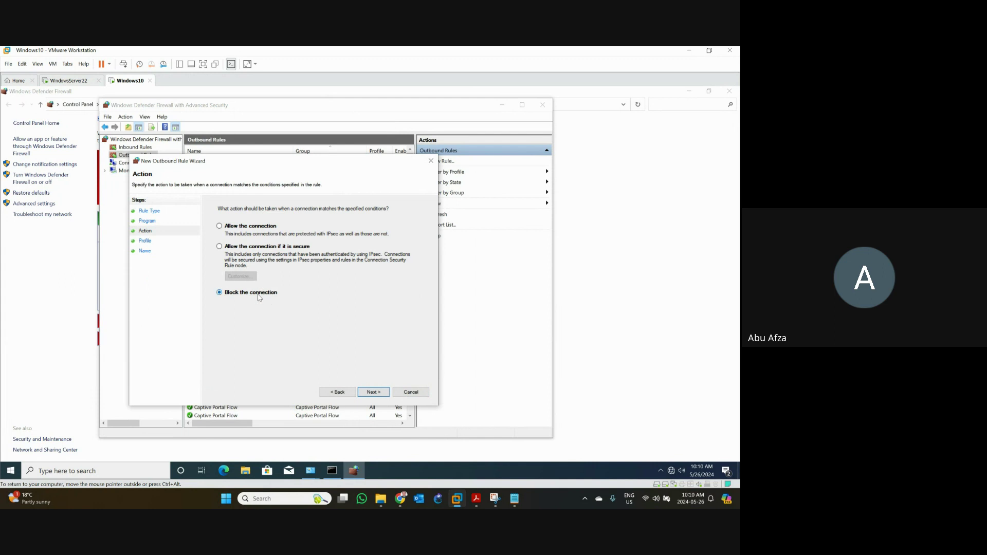
{"action": "left_click", "coordinate": [379, 392]}
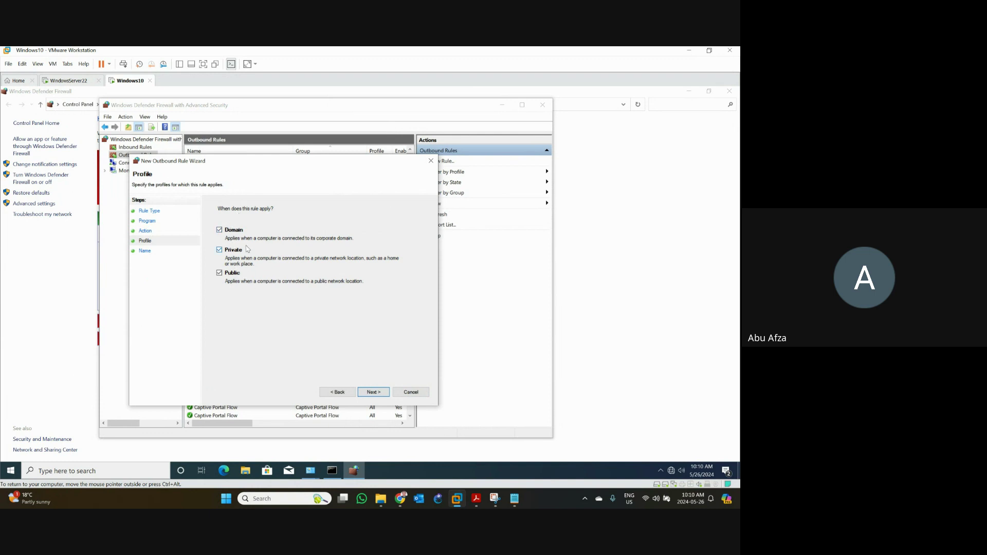
{"action": "left_click", "coordinate": [368, 393]}
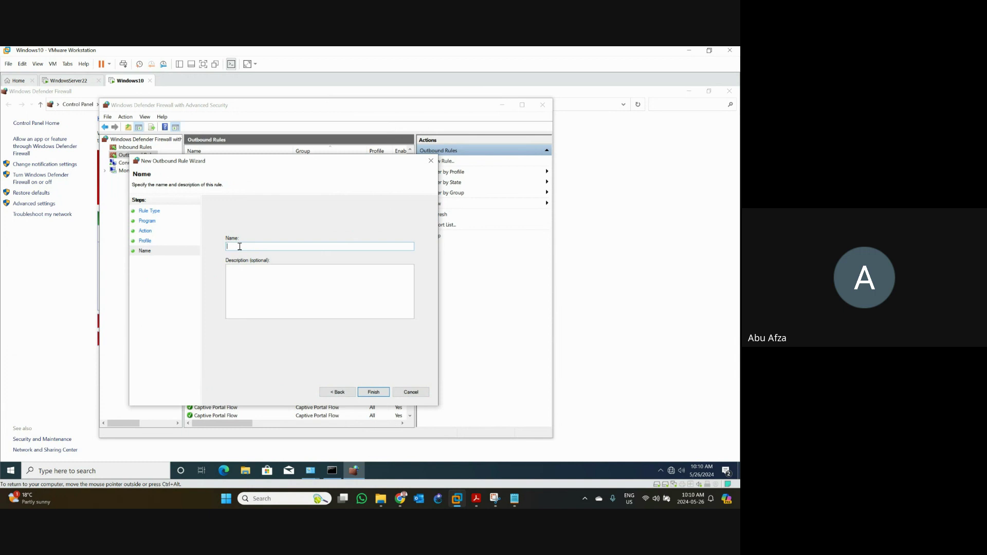
- Name the outbound rule 'Edge Restriction' and finish the wizard
{"action": "type", "text": "Edge Restriction"}
{"action": "left_click", "coordinate": [376, 392]}
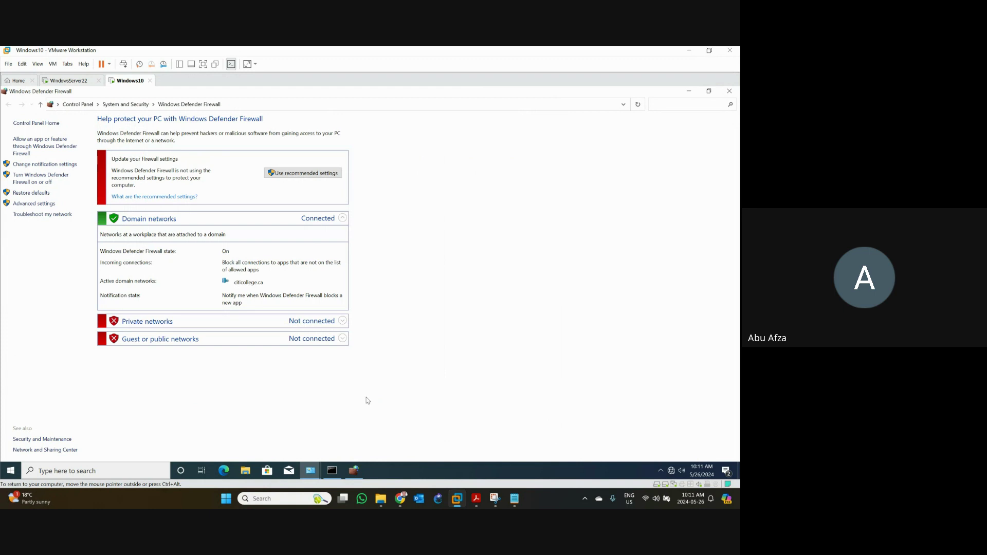
- Back in the Advanced Security console, bring up the context menu for the Edge Restriction outbound rule
{"action": "left_click", "coordinate": [355, 472]}
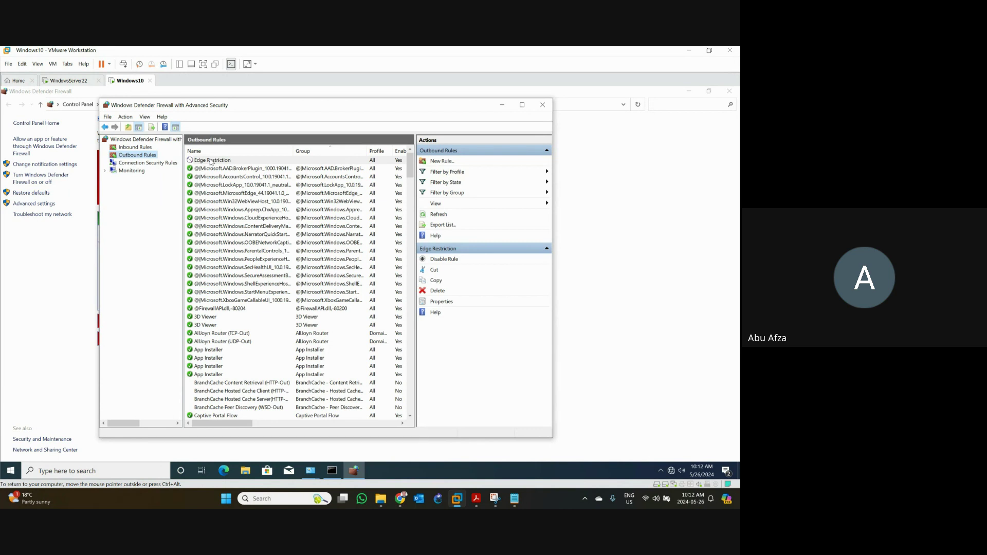
{"action": "left_click", "coordinate": [211, 161]}
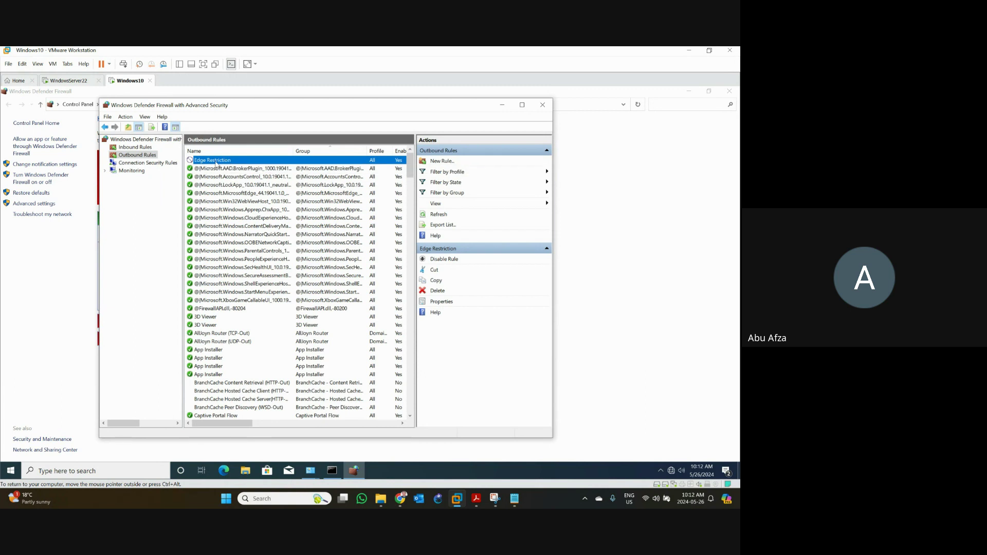
{"action": "right_click", "coordinate": [217, 165]}
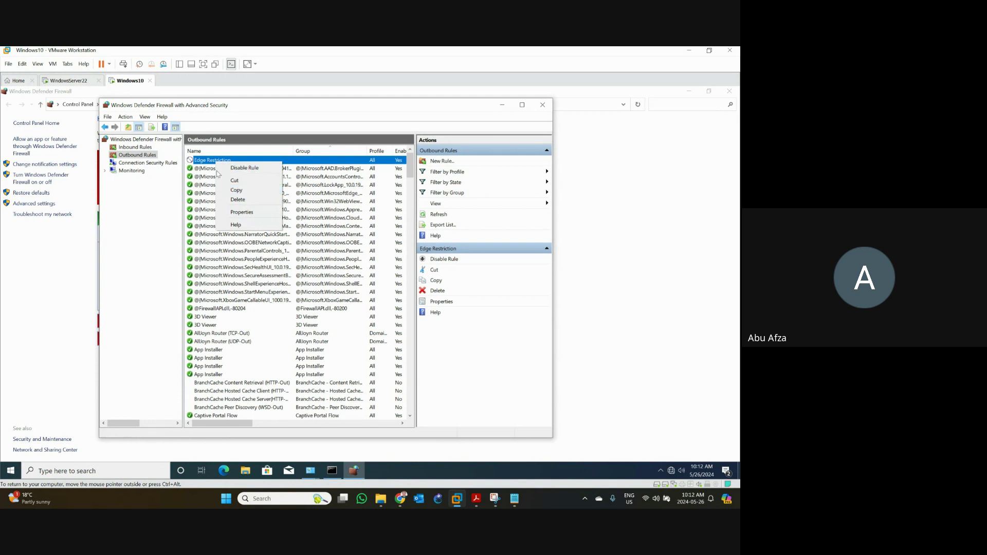
- Delete the Edge Restriction rule and close the Advanced Security console
{"action": "left_click", "coordinate": [240, 200]}
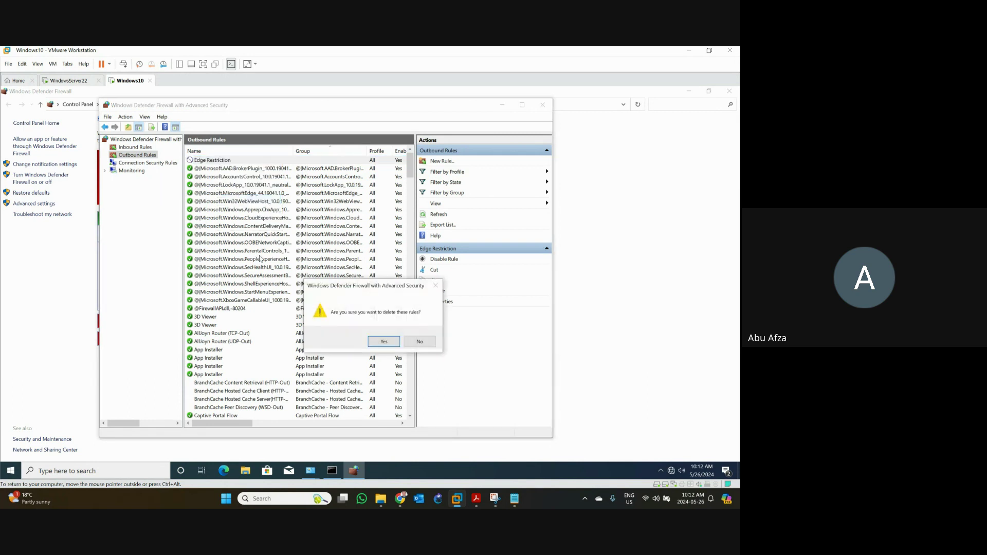
{"action": "left_click", "coordinate": [384, 342]}
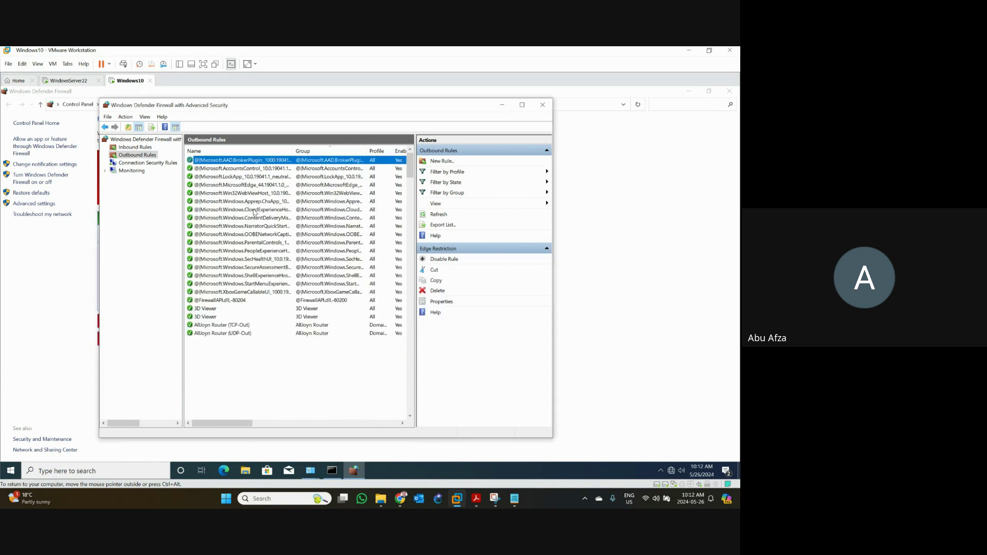
{"action": "left_click", "coordinate": [543, 106]}
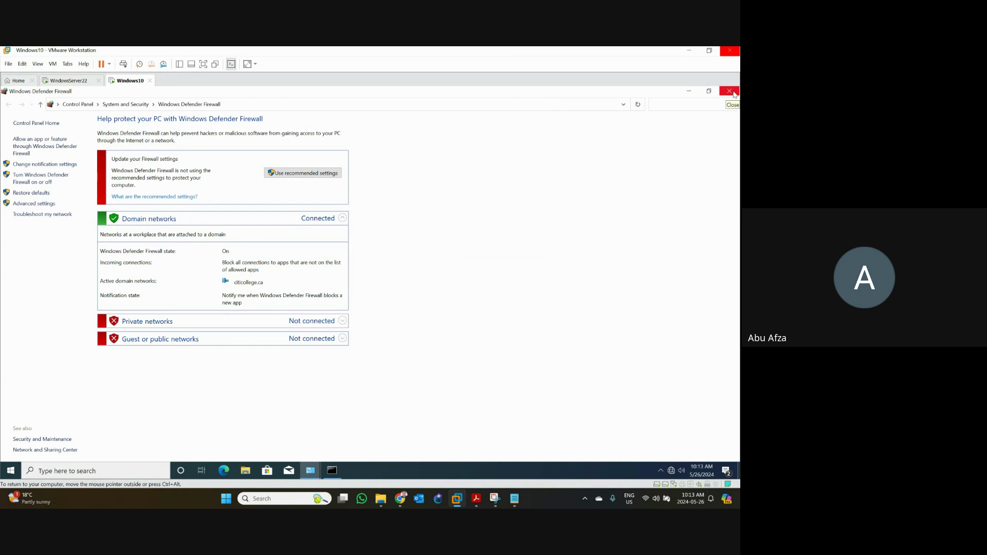
- Close the firewall, Control Panel and Network Connections windows, then switch to the WindowsServer22 VM
{"action": "left_click", "coordinate": [733, 92]}
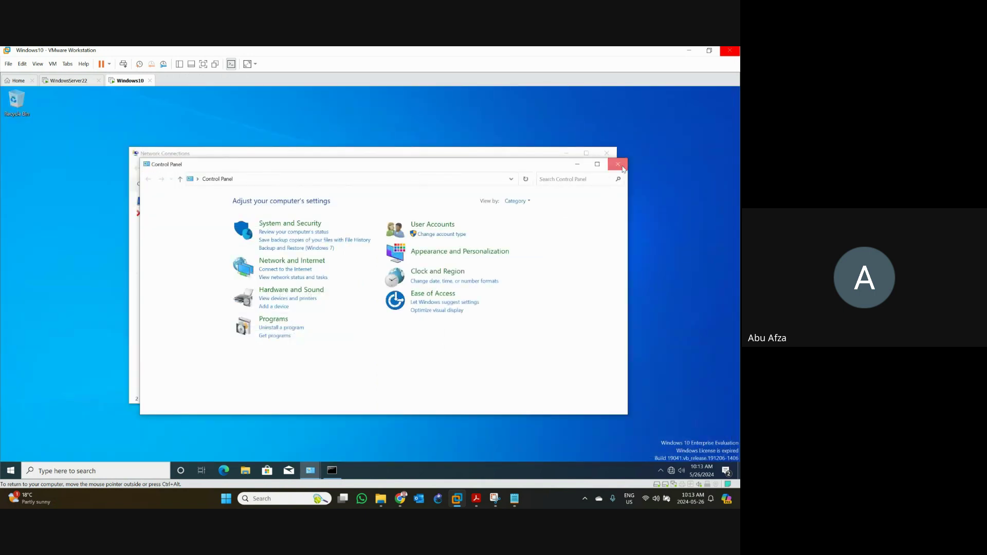
{"action": "left_click", "coordinate": [617, 157]}
{"action": "left_click", "coordinate": [605, 152]}
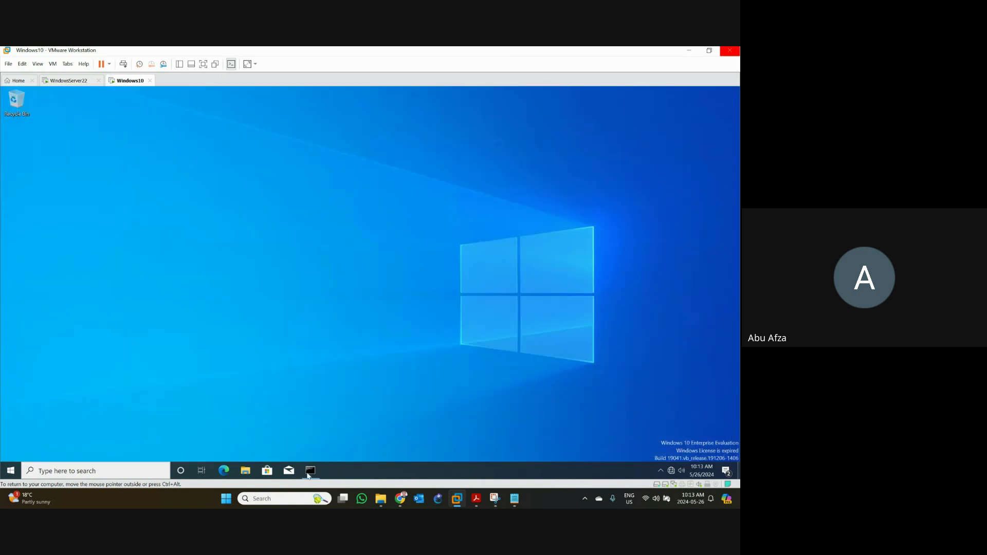
{"action": "left_click", "coordinate": [310, 471]}
{"action": "left_click", "coordinate": [310, 471]}
{"action": "left_click", "coordinate": [72, 82]}
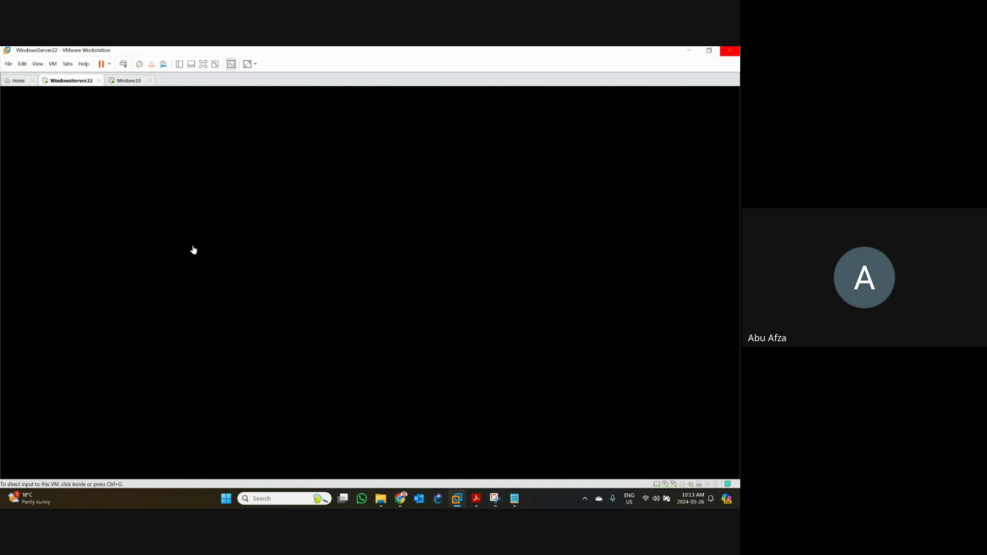
- Unlock WindowsServer22 via Ctrl+Alt+Del and sign in with the Administrator password
{"action": "left_click", "coordinate": [192, 249]}
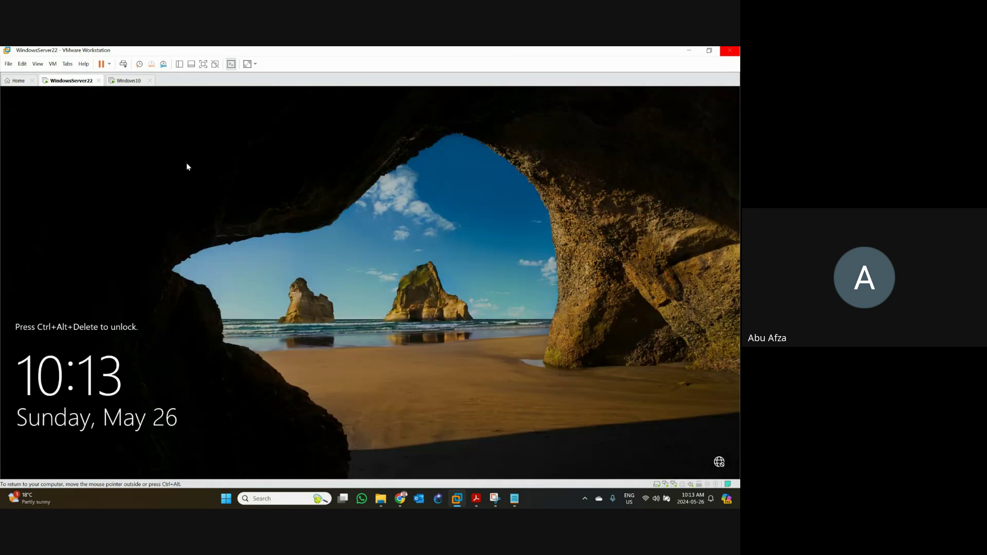
{"action": "left_click", "coordinate": [122, 64]}
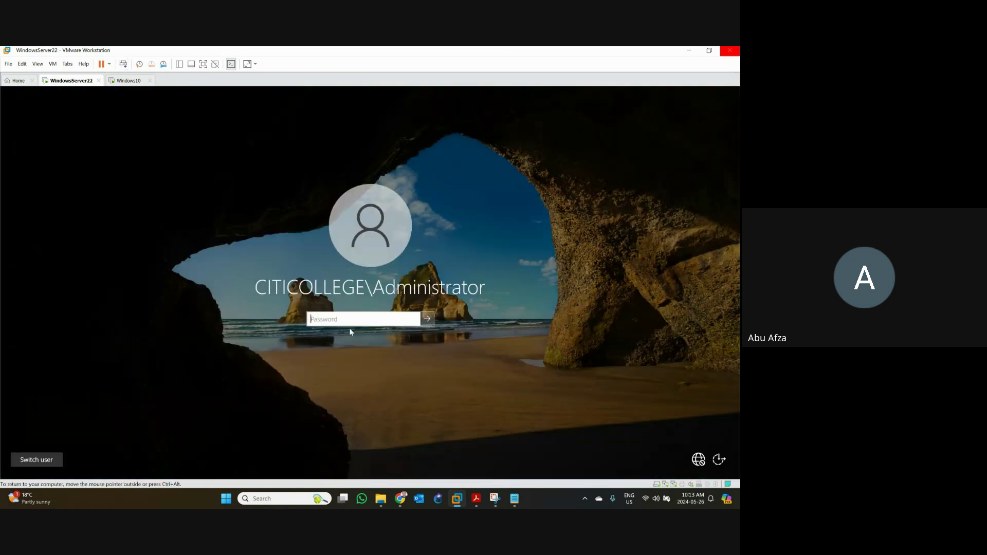
{"action": "type", "text": "Password1"}
{"action": "key", "text": "Return"}
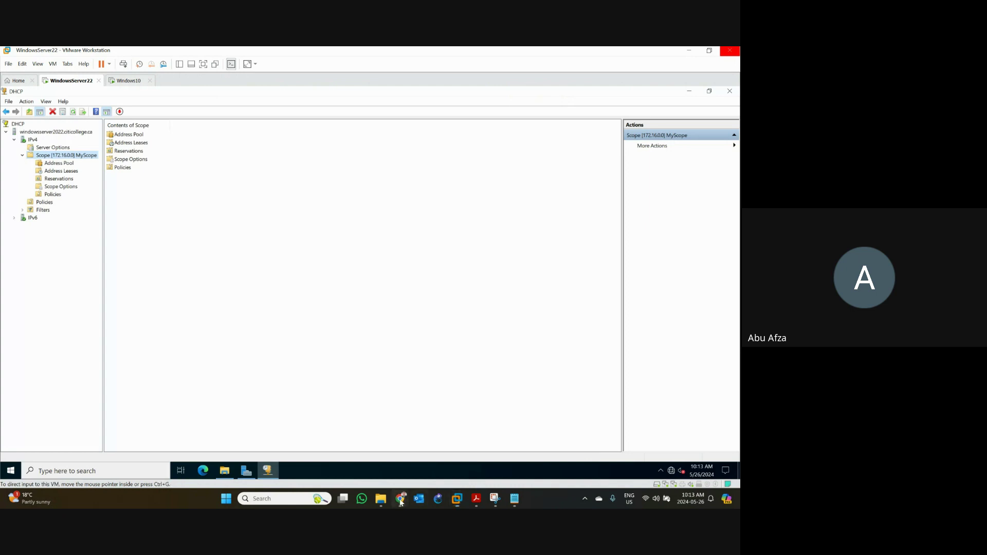
- In a new Chrome tab, go to google.ca and search for 'vpn'
{"action": "mouse_move", "coordinate": [400, 499]}
{"action": "left_click", "coordinate": [494, 452]}
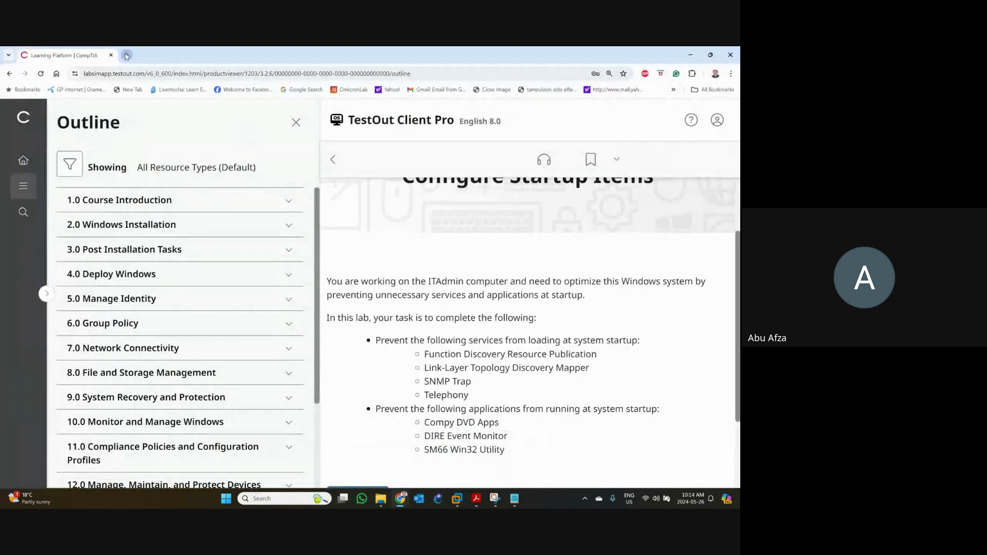
{"action": "left_click", "coordinate": [126, 55]}
{"action": "type", "text": "google.ca"}
{"action": "key", "text": "Return"}
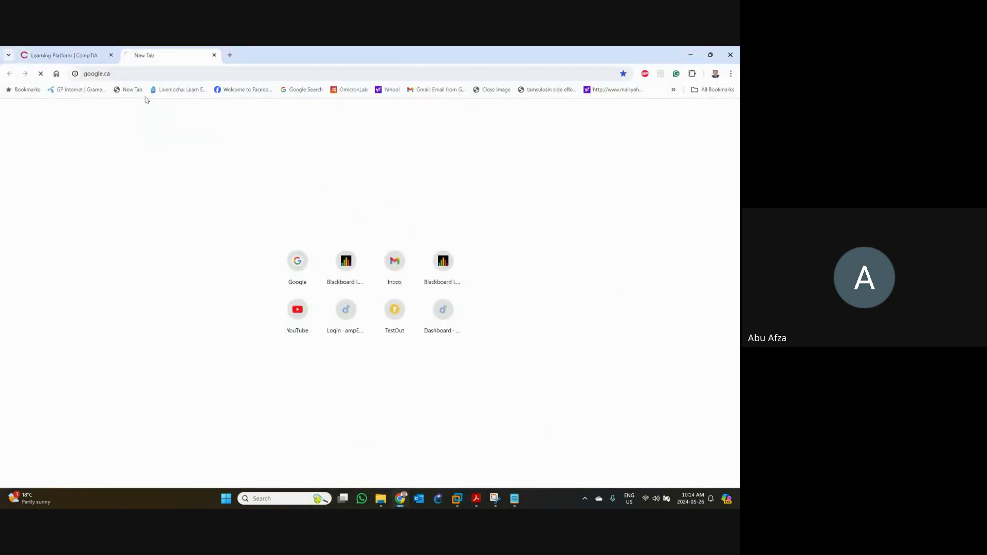
{"action": "type", "text": "vpn"}
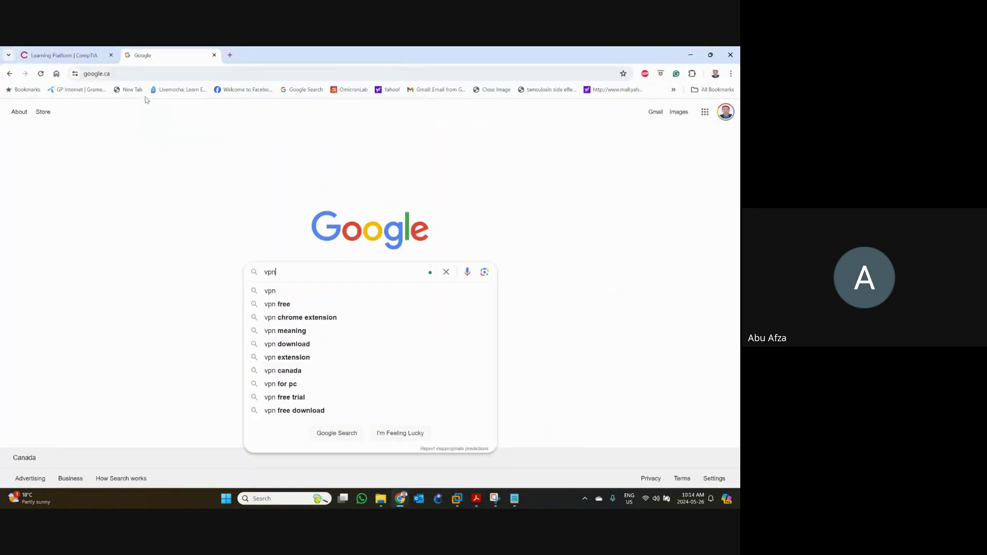
{"action": "key", "text": "Return"}
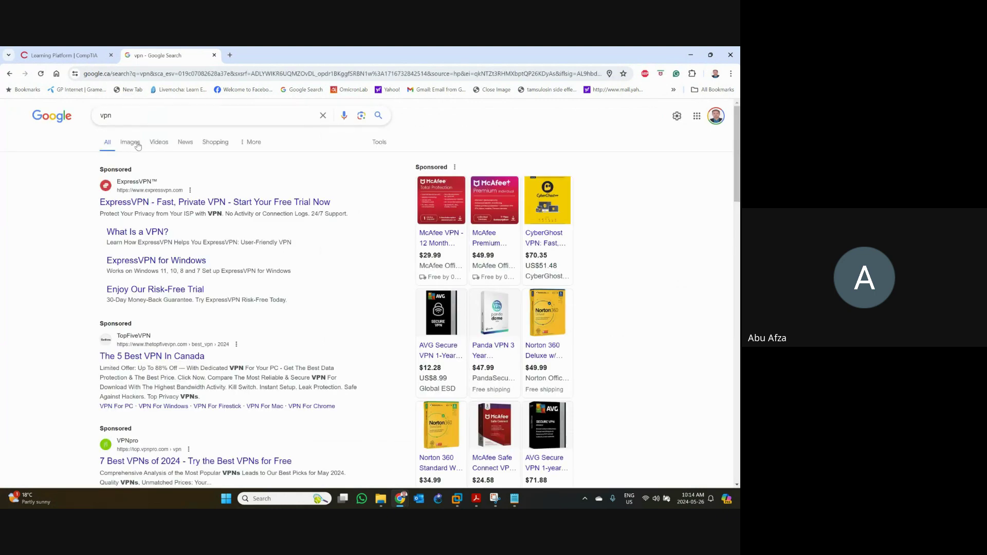
- Switch to image results and open TP-Link's article on Omada Router IKEv2 VPN
{"action": "left_click", "coordinate": [135, 144]}
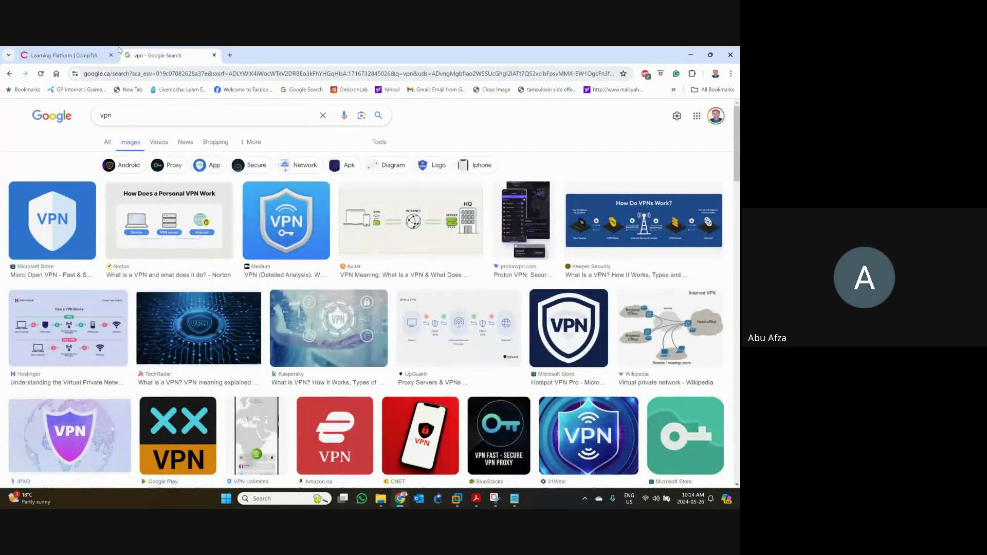
{"action": "scroll", "coordinate": [218, 265], "scroll_direction": "down", "scroll_amount": 2}
{"action": "scroll", "coordinate": [218, 265], "scroll_direction": "down", "scroll_amount": 6}
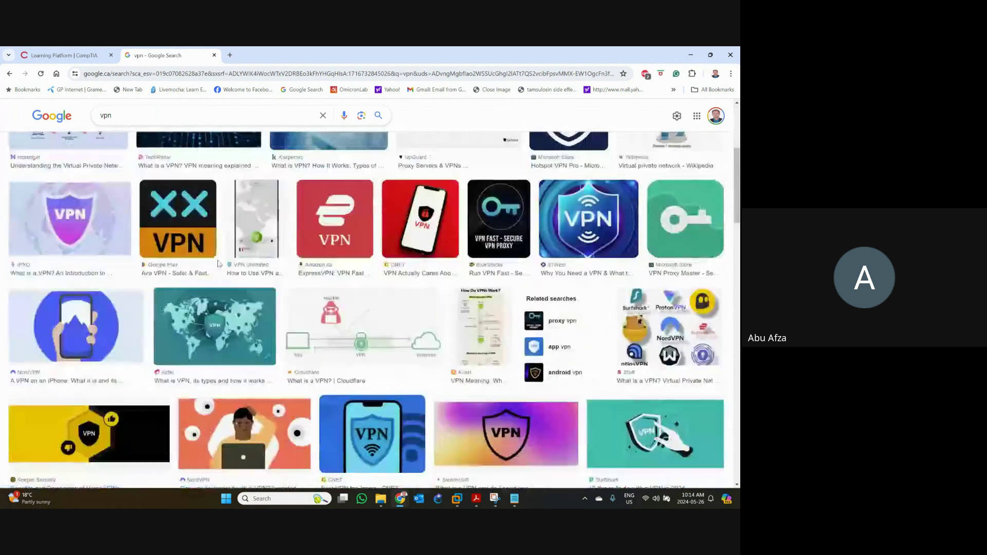
{"action": "scroll", "coordinate": [218, 265], "scroll_direction": "down", "scroll_amount": 6}
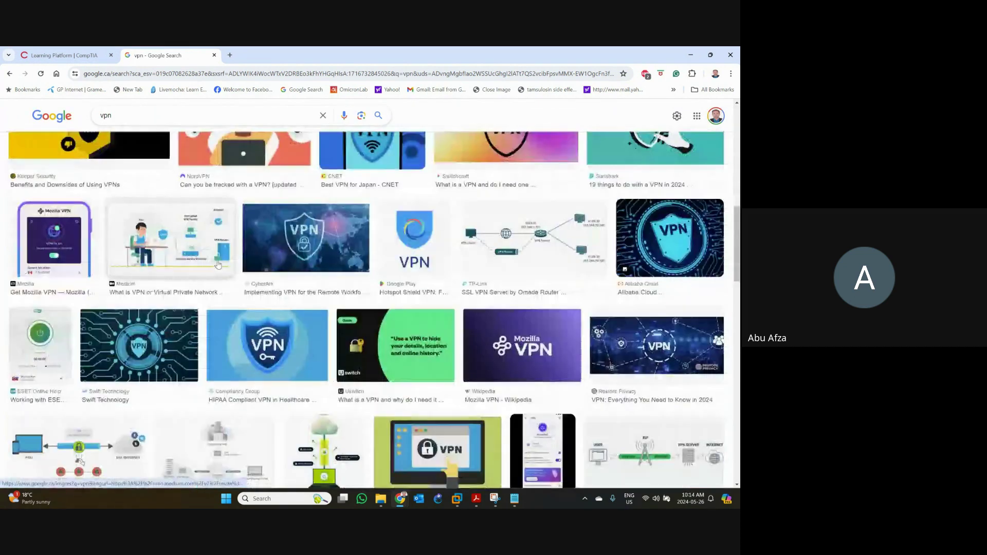
{"action": "scroll", "coordinate": [218, 264], "scroll_direction": "down", "scroll_amount": 5}
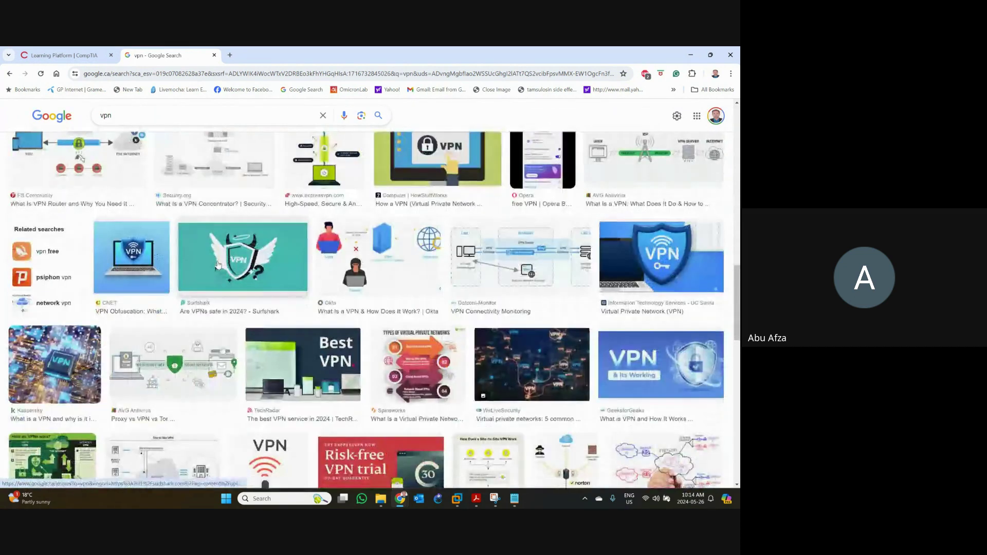
{"action": "scroll", "coordinate": [218, 265], "scroll_direction": "down", "scroll_amount": 9}
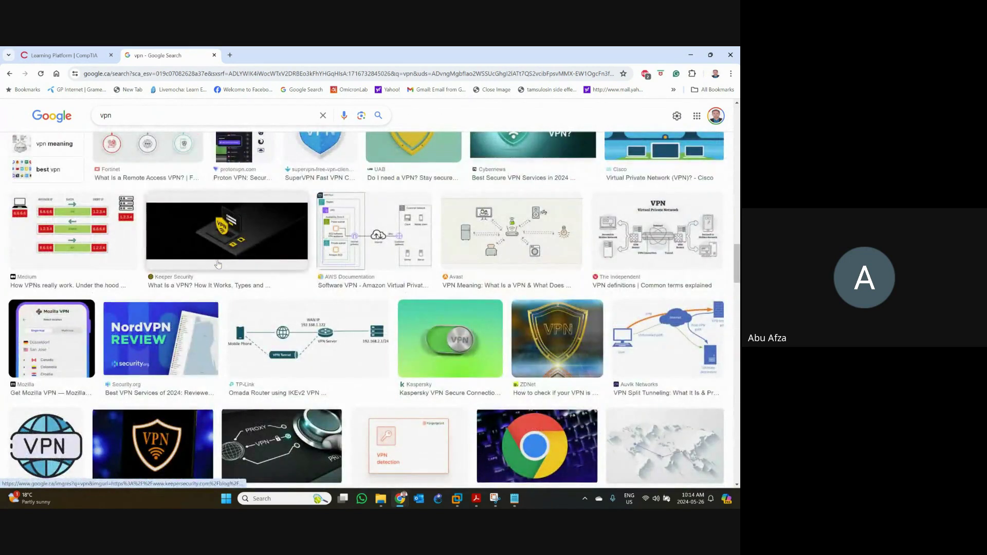
{"action": "left_click", "coordinate": [307, 352]}
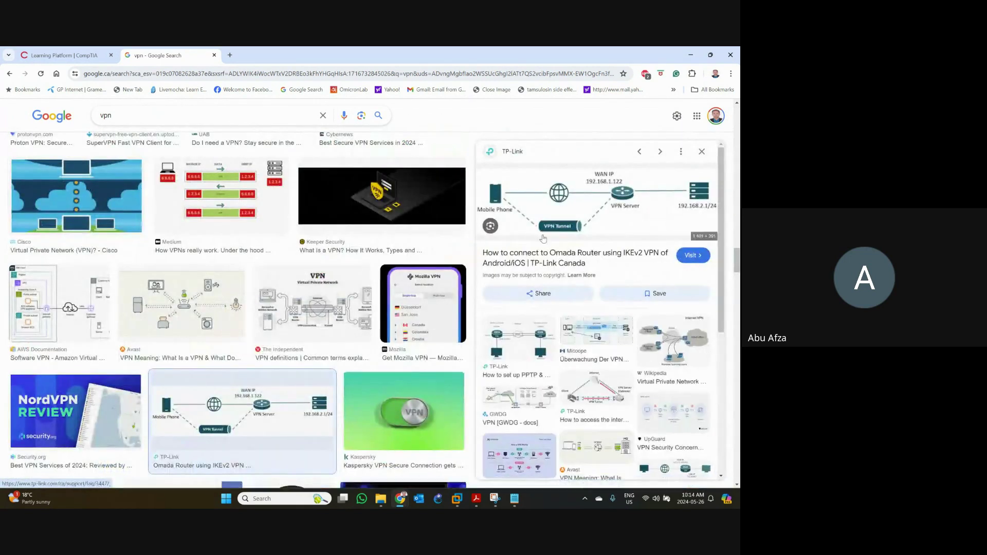
{"action": "left_click", "coordinate": [558, 210]}
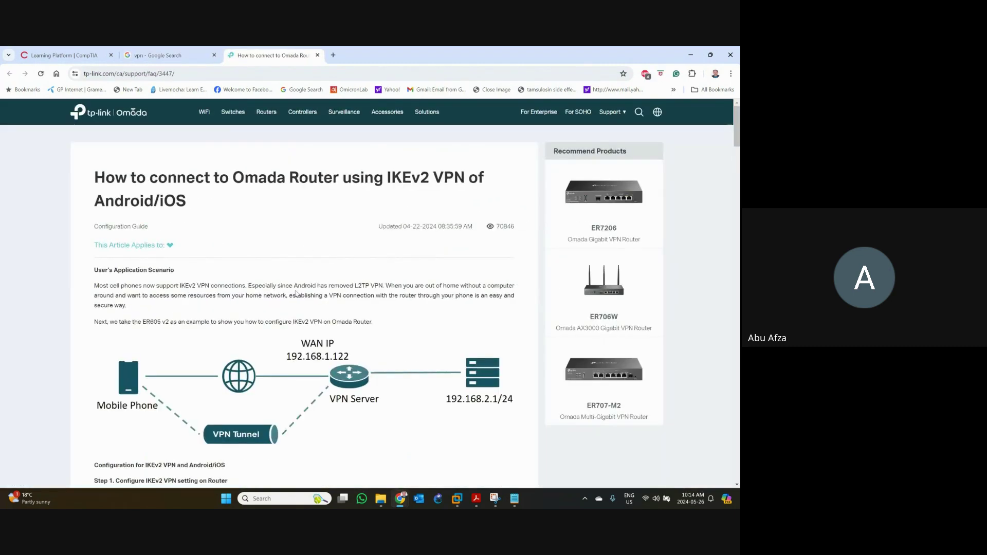
{"action": "scroll", "coordinate": [296, 293], "scroll_direction": "down", "scroll_amount": 2}
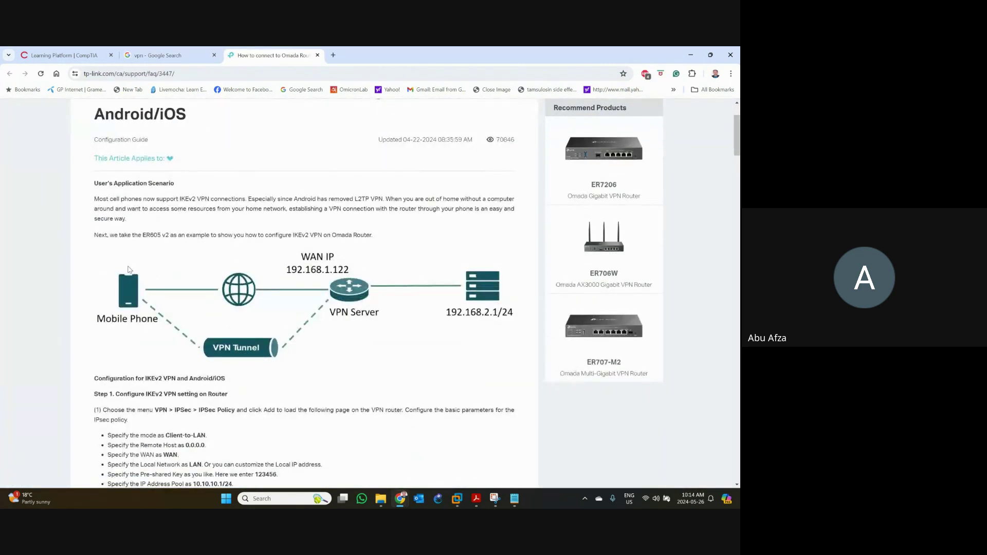
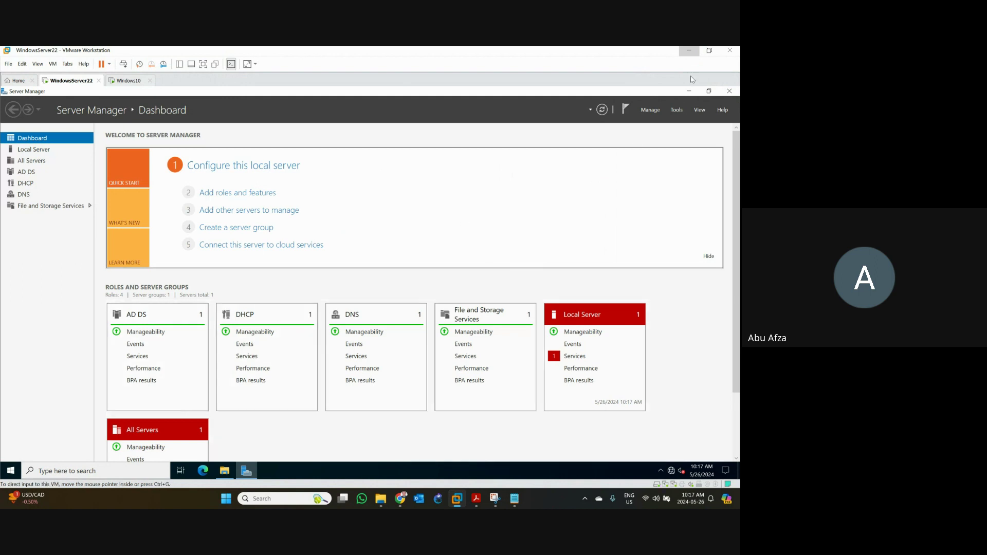
- Launch Active Directory Users and Computers from Server Manager's Tools and right-click the user in Users
{"action": "left_click", "coordinate": [677, 110]}
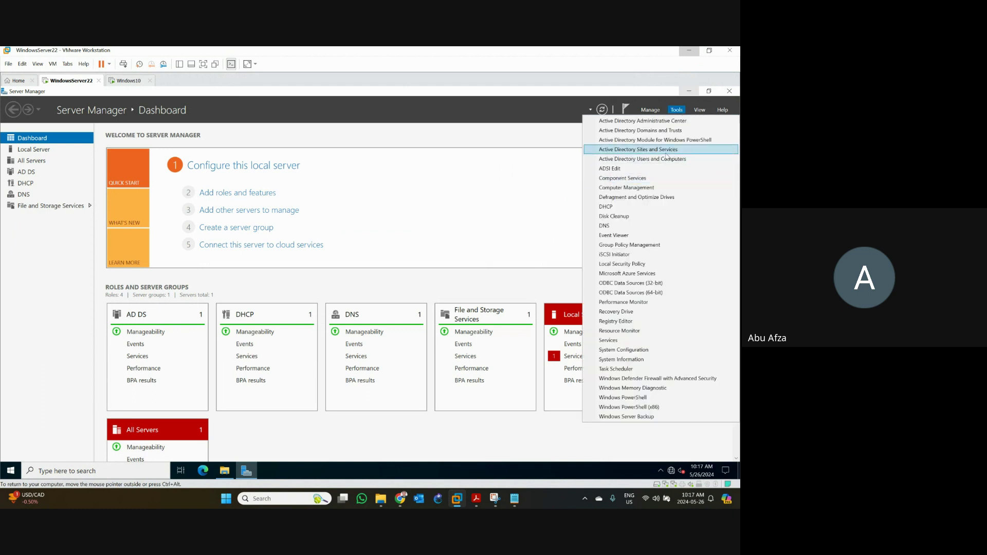
{"action": "left_click", "coordinate": [632, 160]}
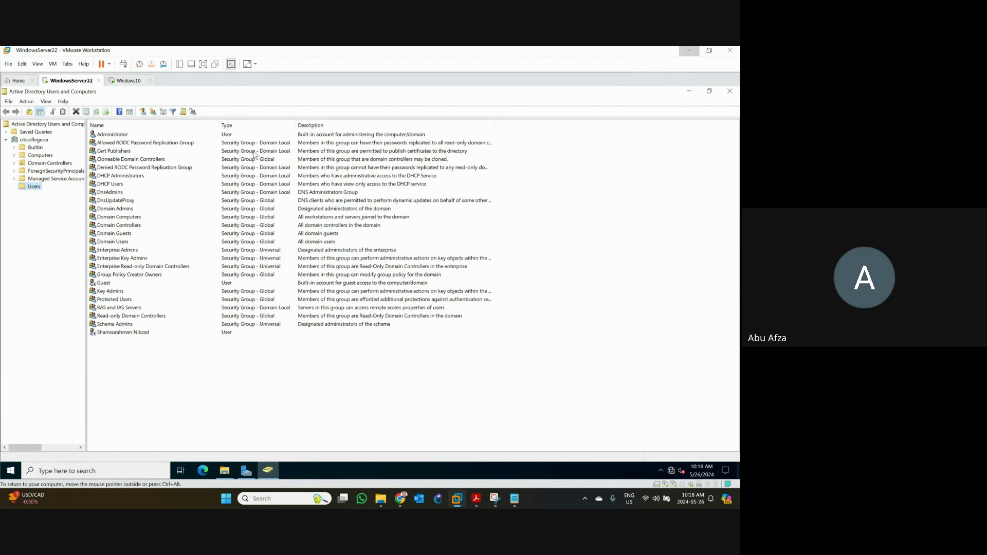
{"action": "left_click", "coordinate": [124, 333]}
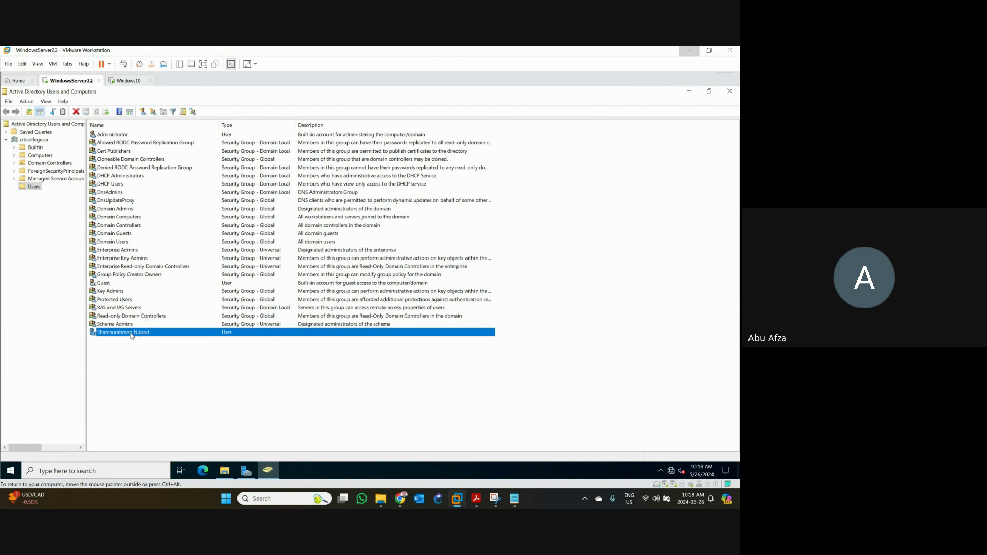
{"action": "right_click", "coordinate": [132, 336]}
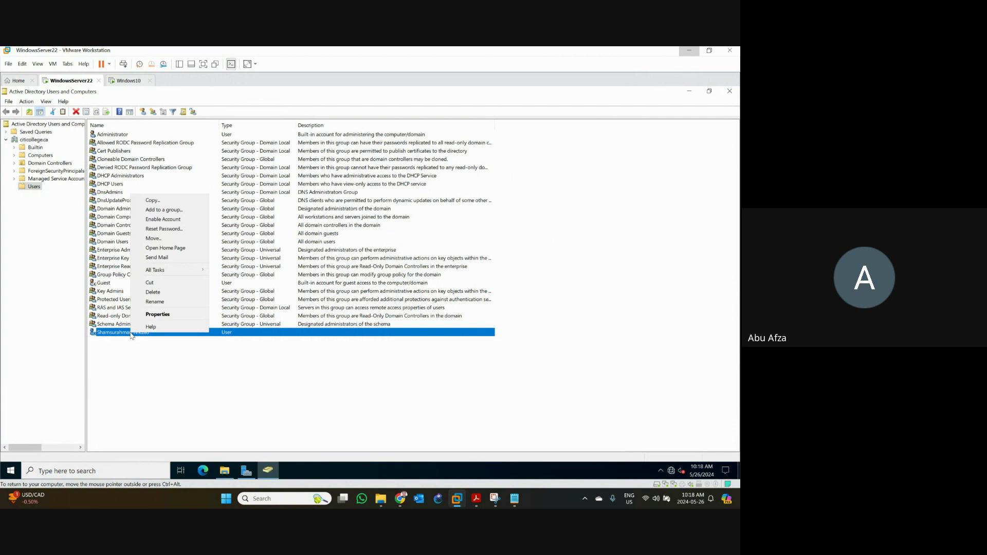
- In the user's Properties > Member Of, search all domain groups via Add > Advanced > Find Now
{"action": "left_click", "coordinate": [152, 314]}
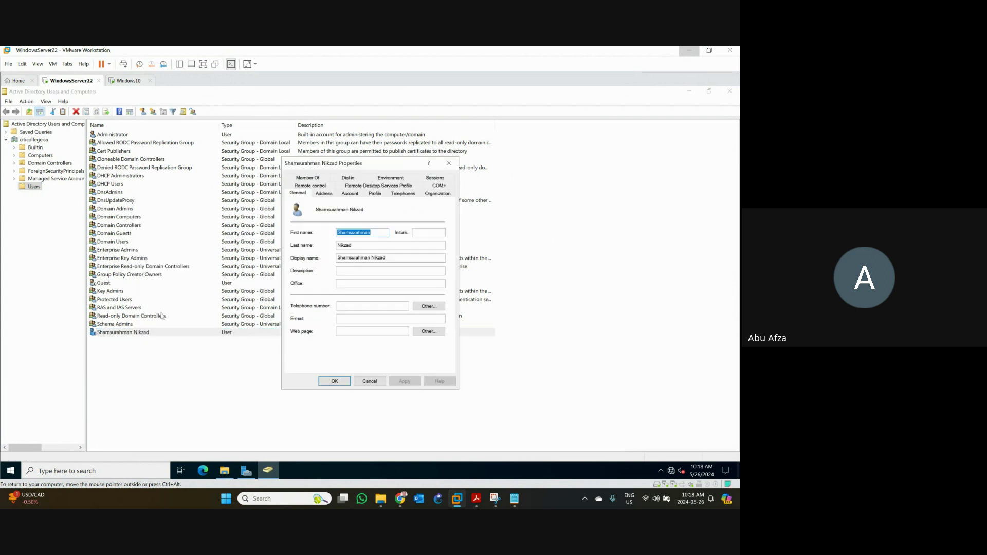
{"action": "left_click", "coordinate": [308, 178]}
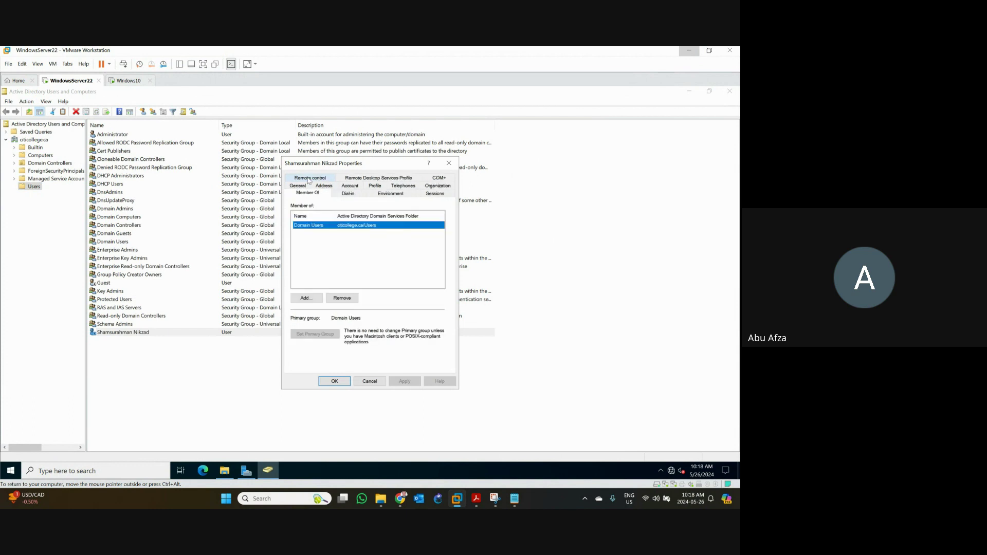
{"action": "left_click", "coordinate": [306, 298]}
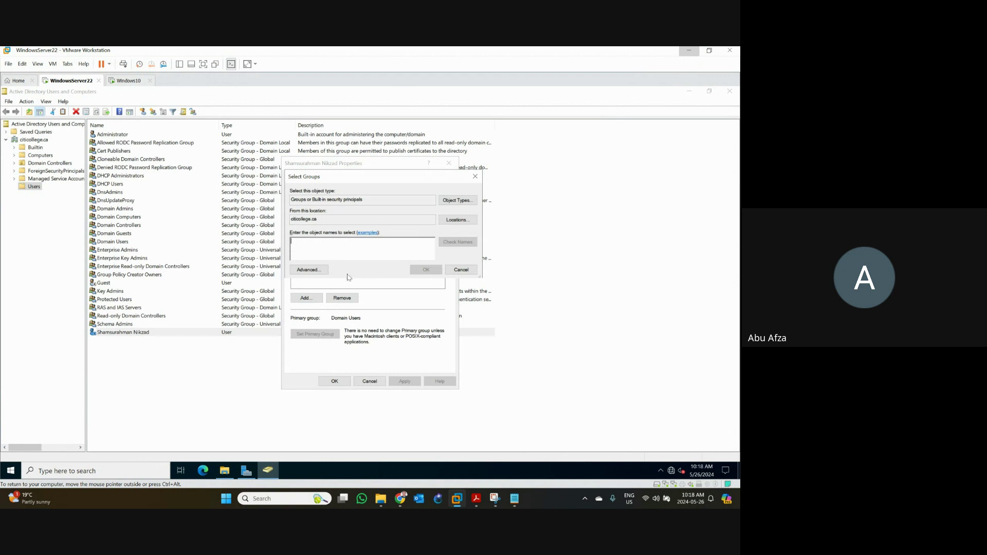
{"action": "left_click", "coordinate": [309, 270]}
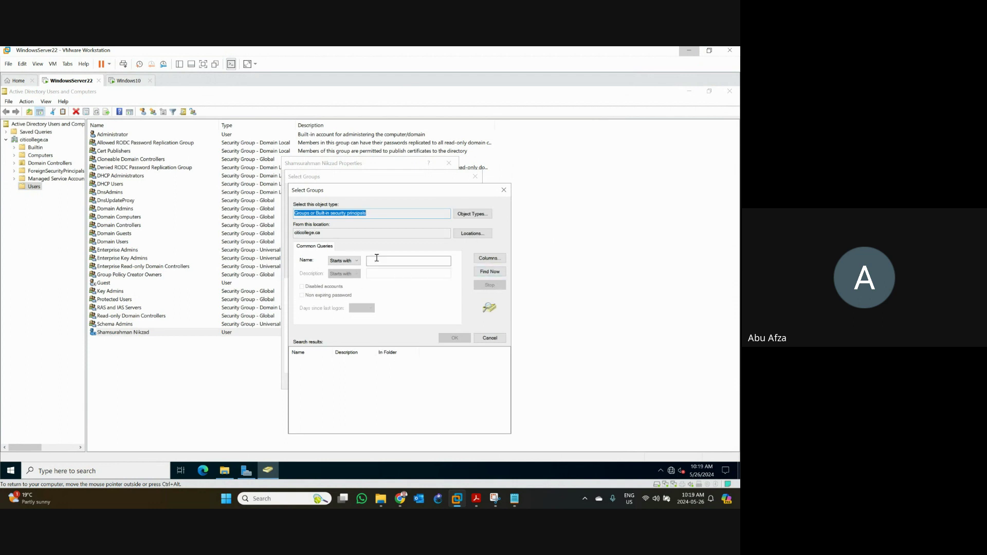
{"action": "left_click", "coordinate": [489, 272]}
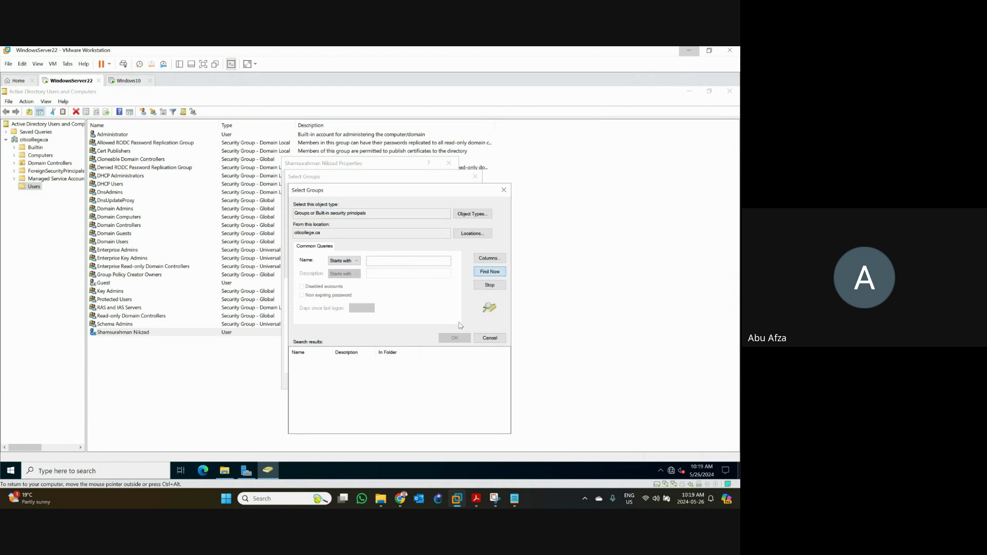
- Pick Domain Admins from the search results and confirm adding the user to it
{"action": "double_click", "coordinate": [334, 352]}
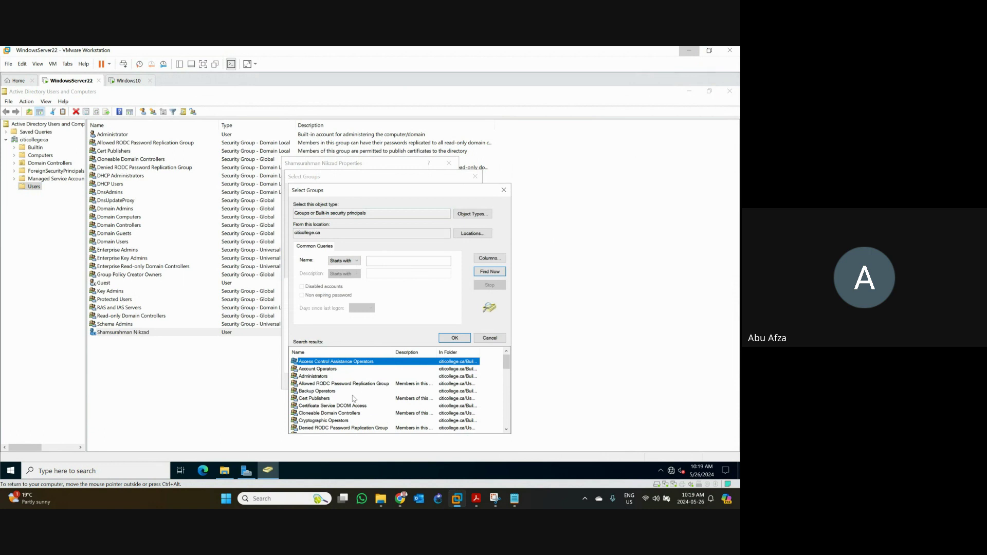
{"action": "scroll", "coordinate": [354, 398], "scroll_direction": "down", "scroll_amount": 1}
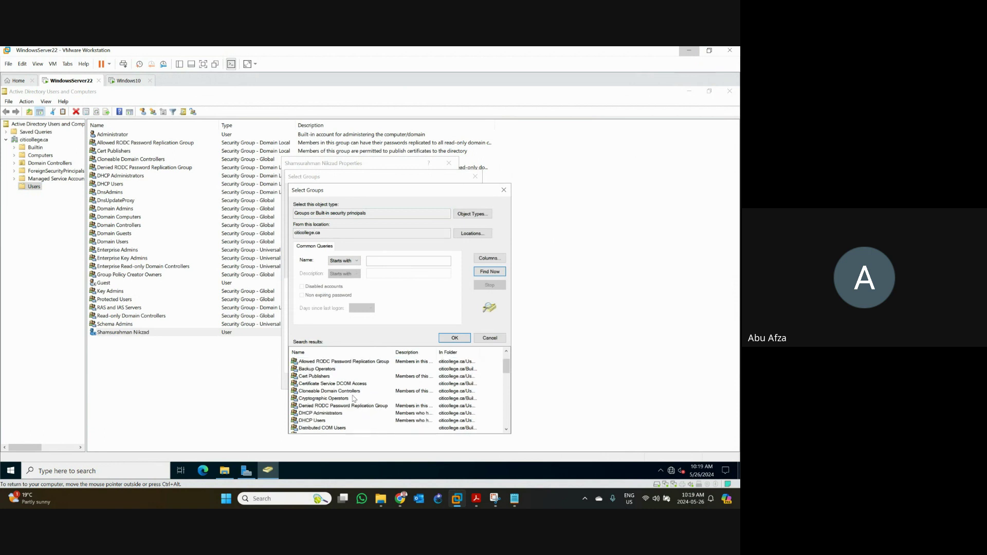
{"action": "scroll", "coordinate": [353, 398], "scroll_direction": "down", "scroll_amount": 1}
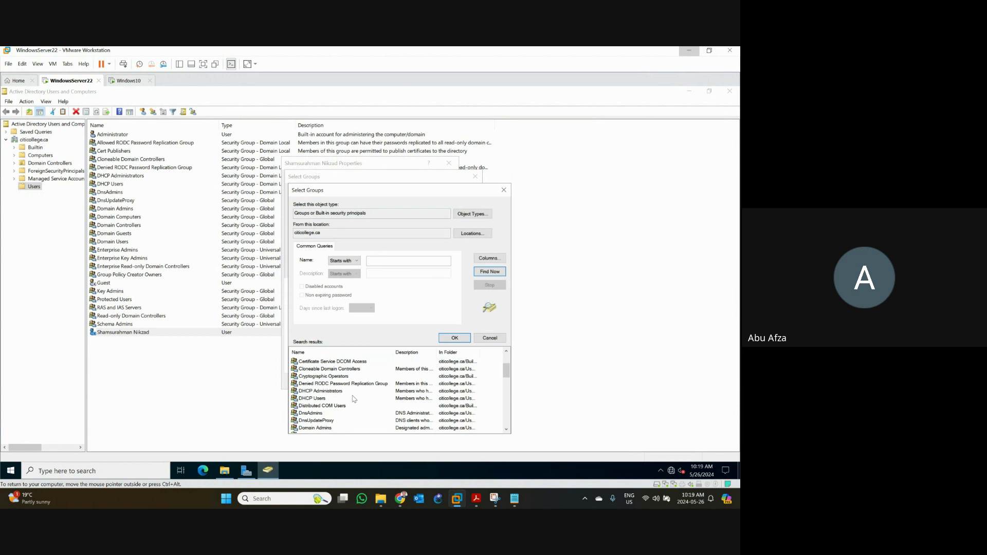
{"action": "scroll", "coordinate": [354, 398], "scroll_direction": "down", "scroll_amount": 1}
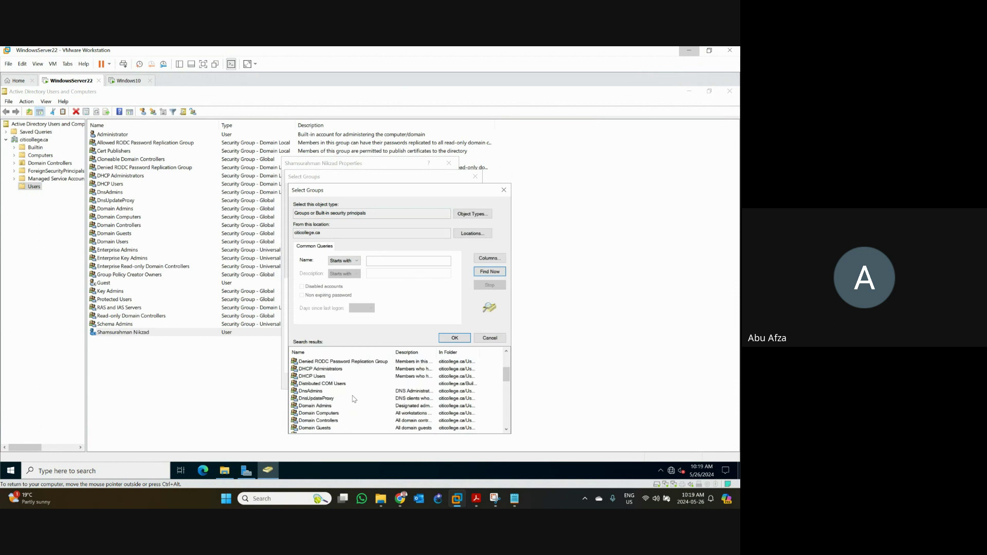
{"action": "left_click", "coordinate": [325, 408]}
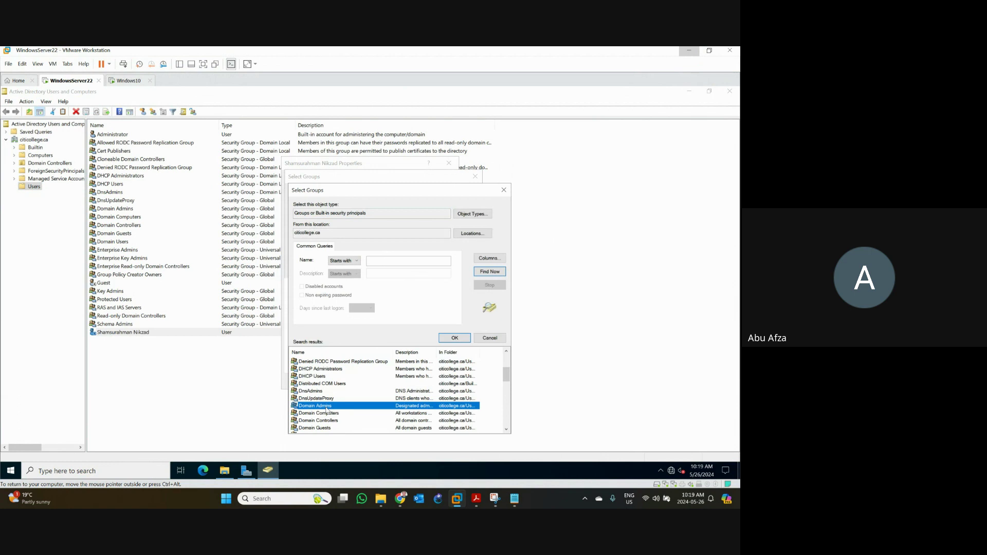
{"action": "left_click", "coordinate": [455, 338]}
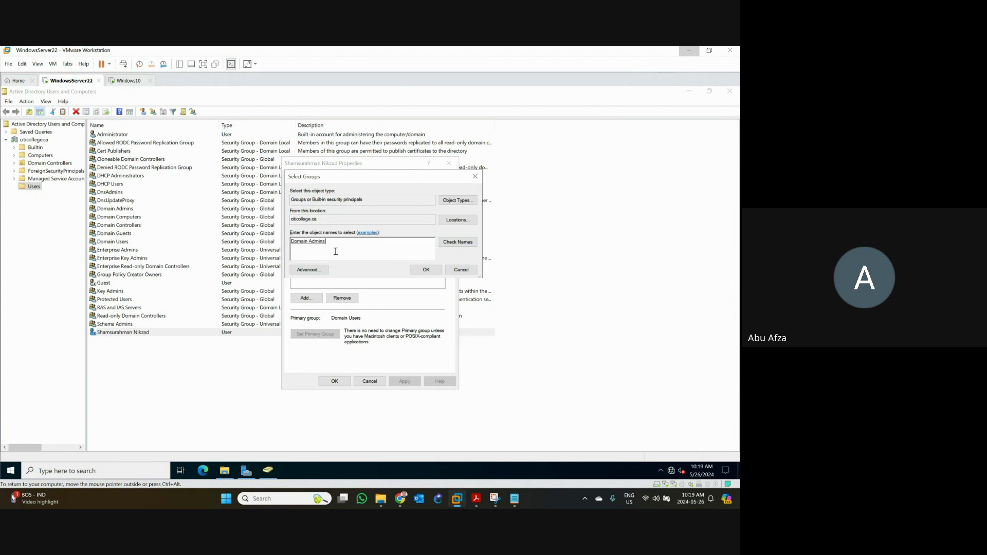
{"action": "left_click", "coordinate": [422, 270]}
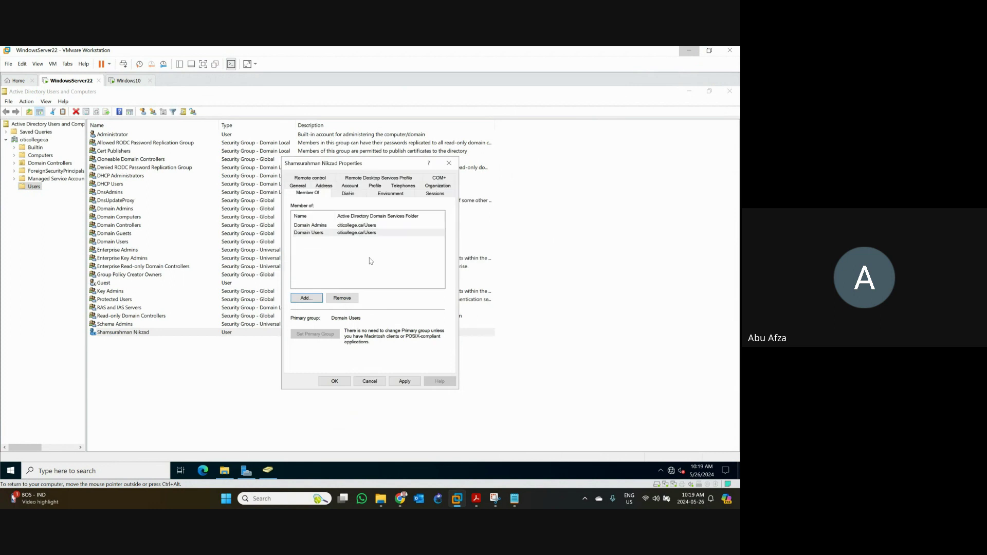
- Review the Domain Users and Domain Admins memberships and Dial-in tab, then Apply and OK
{"action": "left_click", "coordinate": [306, 235]}
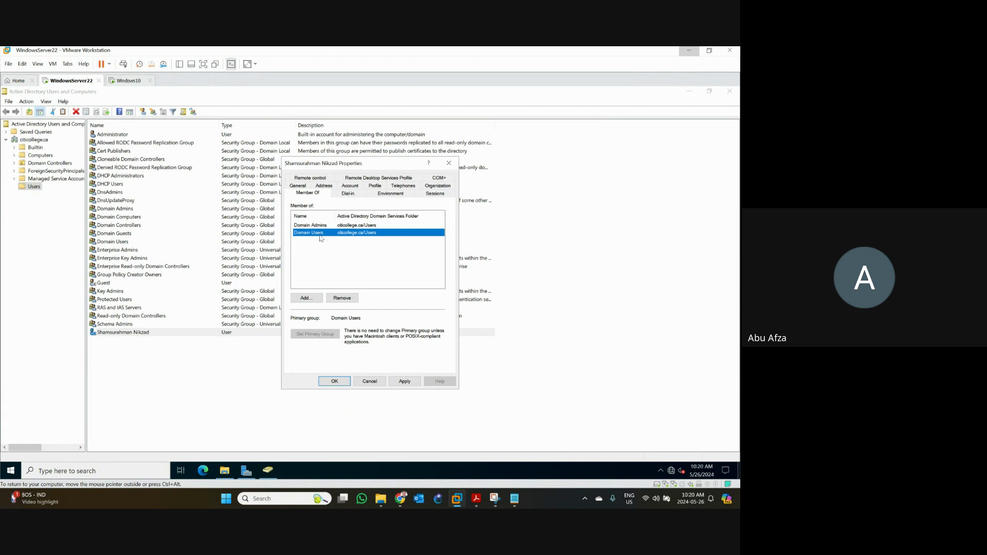
{"action": "left_click", "coordinate": [321, 226]}
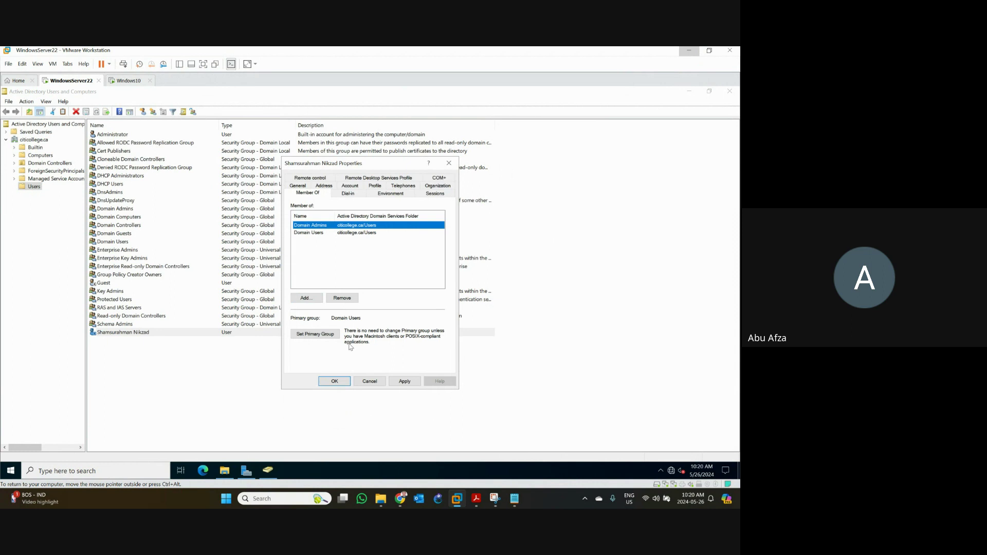
{"action": "left_click", "coordinate": [349, 197]}
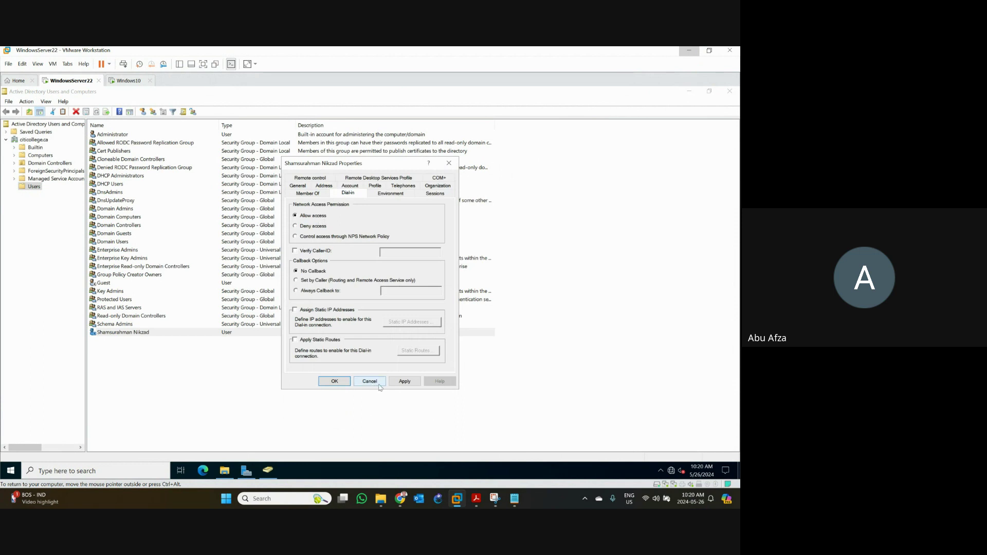
{"action": "left_click", "coordinate": [405, 381]}
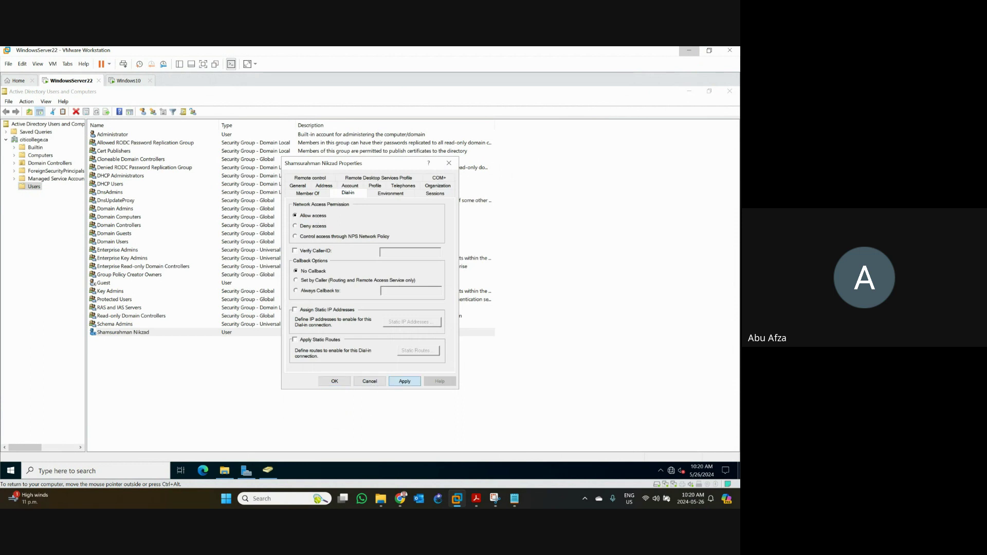
{"action": "left_click", "coordinate": [334, 381]}
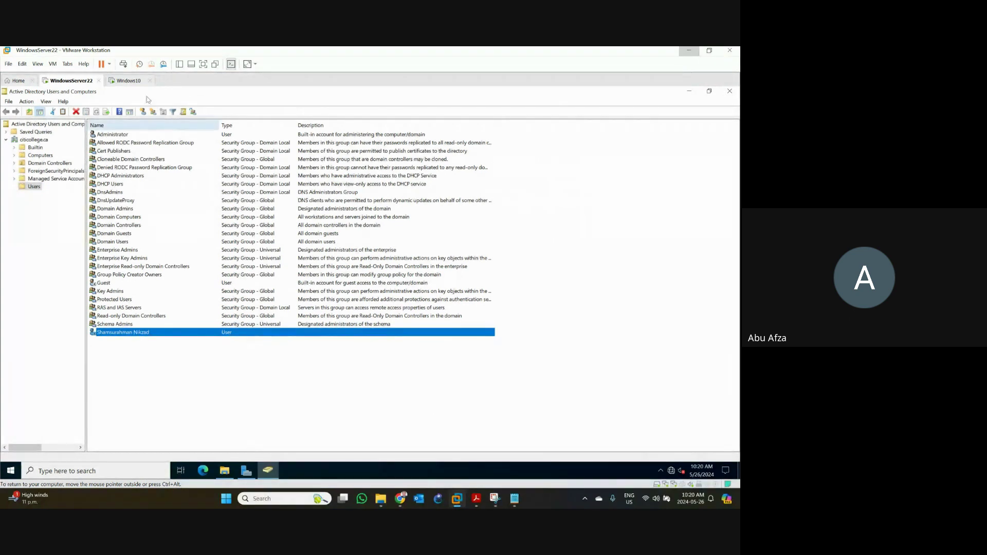
- Sign out of the Windows10 VM via the Start right-click menu and choose Other user
{"action": "left_click", "coordinate": [132, 83]}
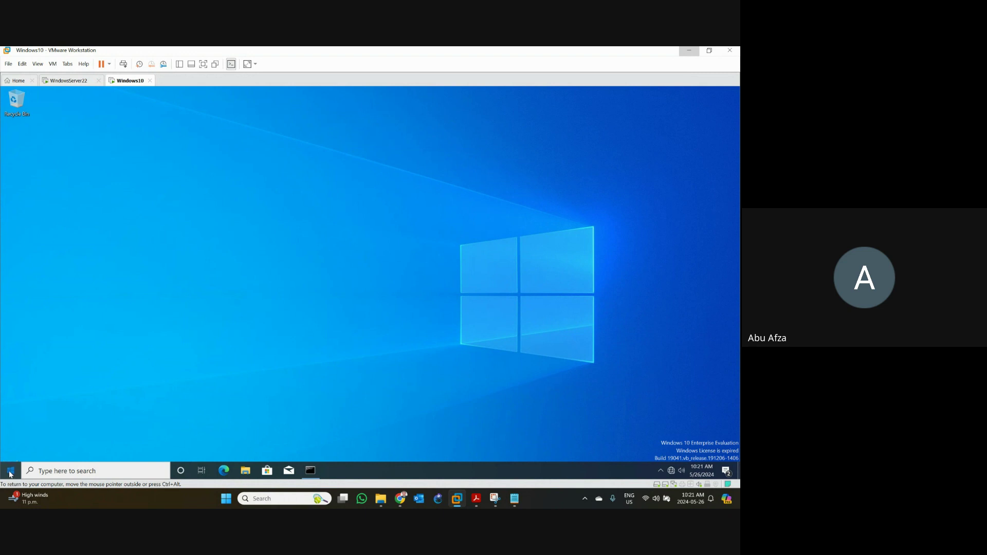
{"action": "left_click", "coordinate": [11, 472]}
{"action": "mouse_move", "coordinate": [12, 372]}
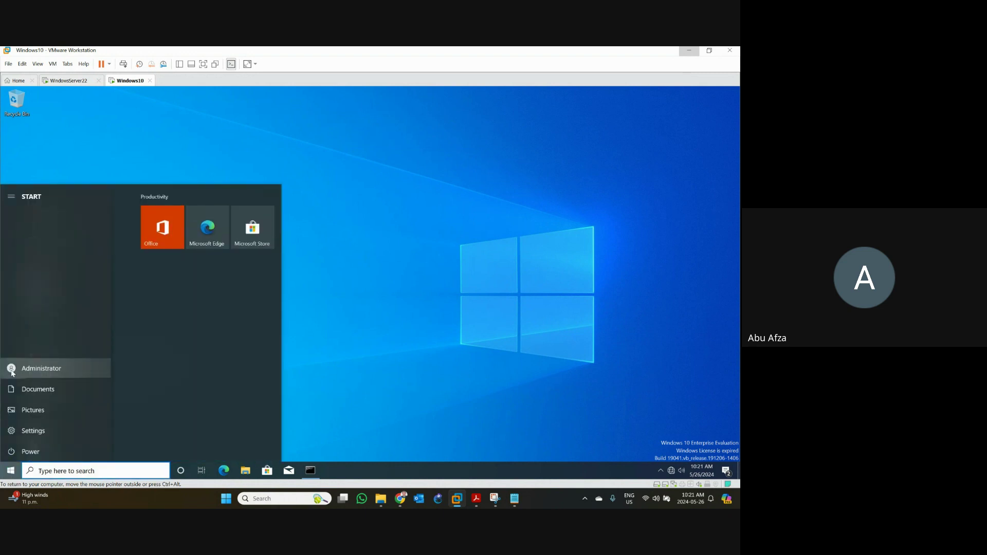
{"action": "right_click", "coordinate": [11, 470]}
{"action": "mouse_move", "coordinate": [44, 445]}
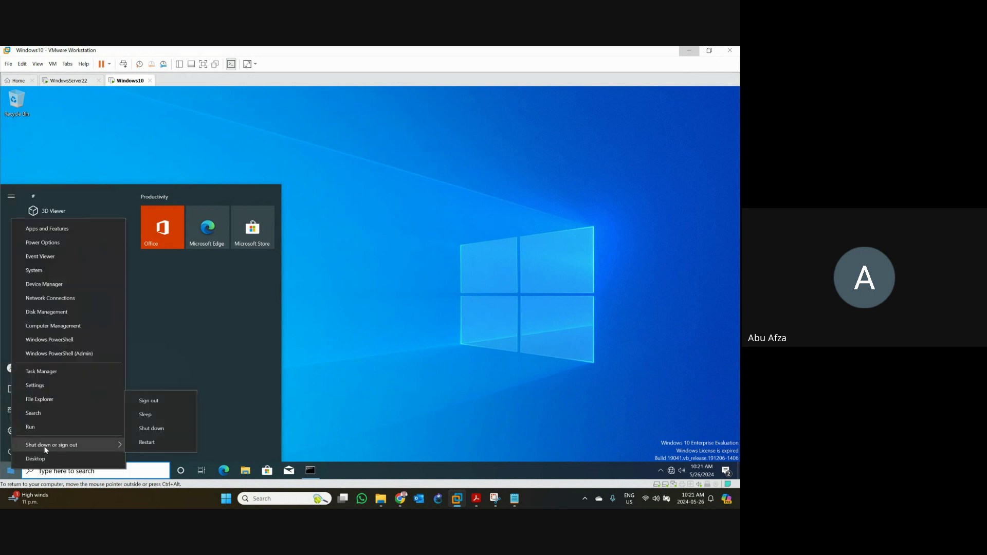
{"action": "left_click", "coordinate": [149, 402]}
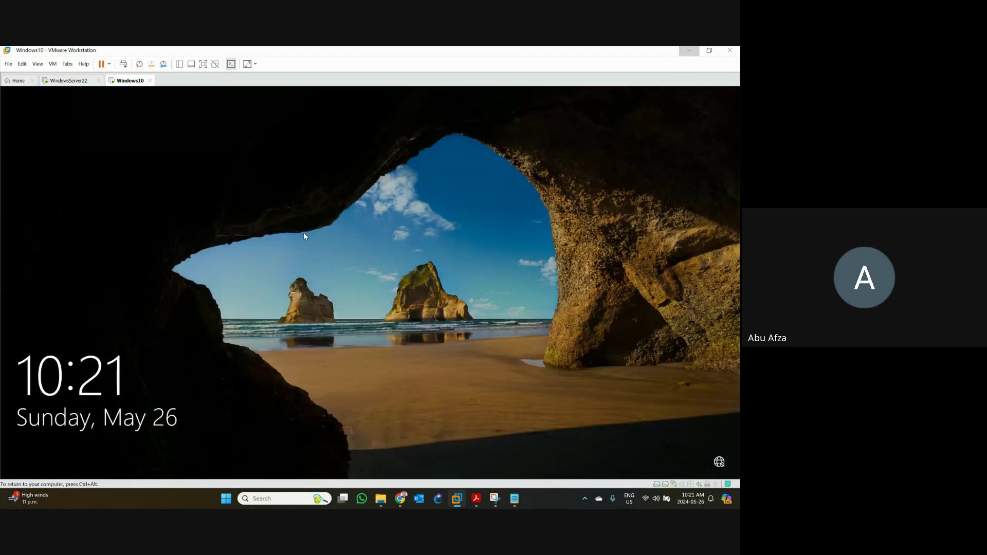
{"action": "left_click", "coordinate": [305, 236]}
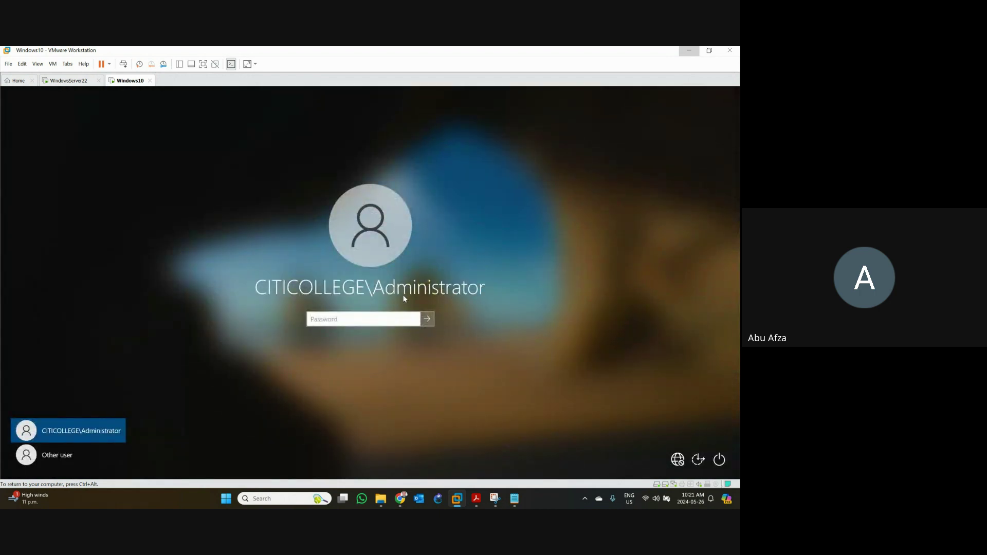
{"action": "left_click", "coordinate": [41, 458]}
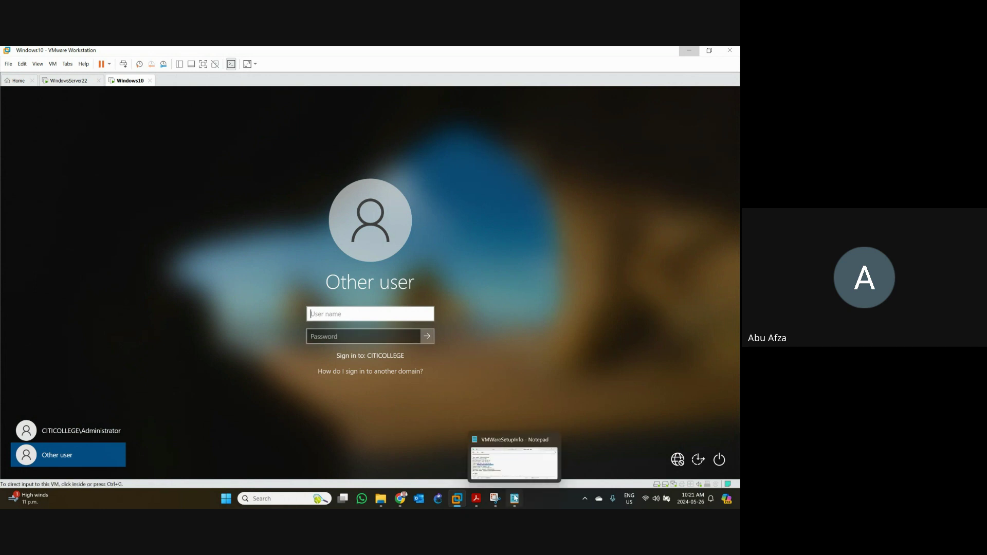
- Enter the domain user's login name on the Windows10 sign-in screen, checking it in the setup notes
{"action": "left_click", "coordinate": [483, 455]}
{"action": "scroll", "coordinate": [372, 283], "scroll_direction": "down", "scroll_amount": 3}
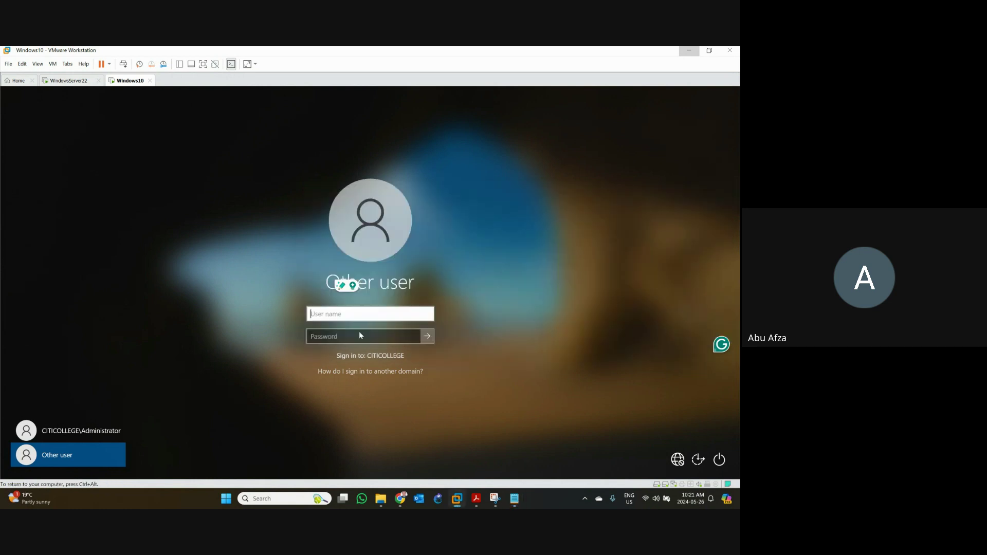
{"action": "left_click", "coordinate": [460, 365]}
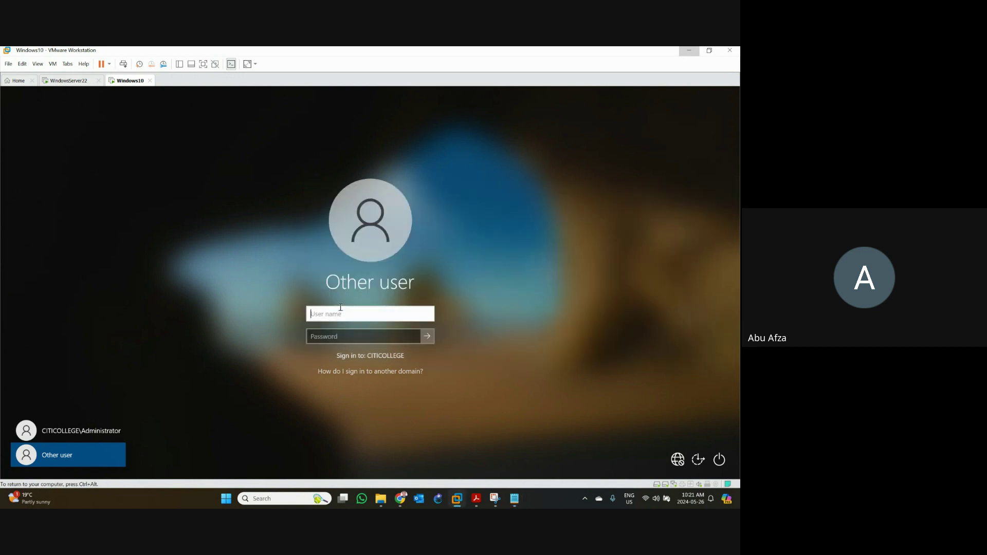
{"action": "left_click", "coordinate": [514, 498]}
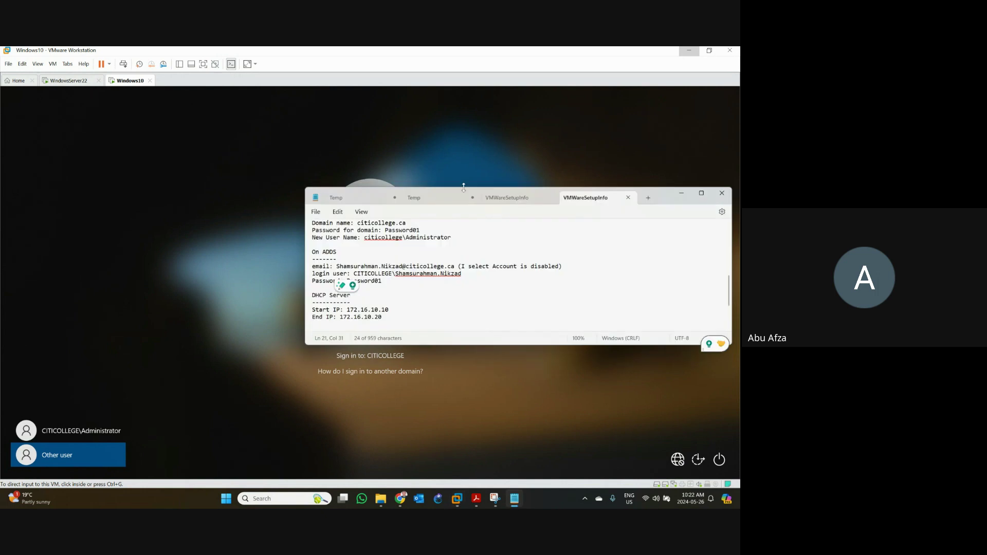
{"action": "left_click", "coordinate": [537, 198]}
{"action": "left_click", "coordinate": [550, 198]}
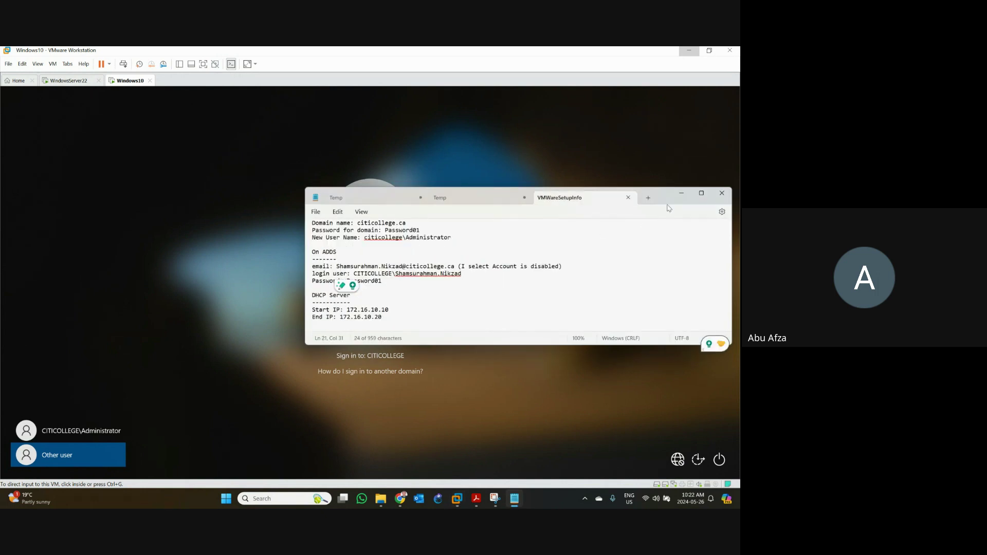
{"action": "left_click_drag", "start_coordinate": [668, 201], "coordinate": [644, 138]}
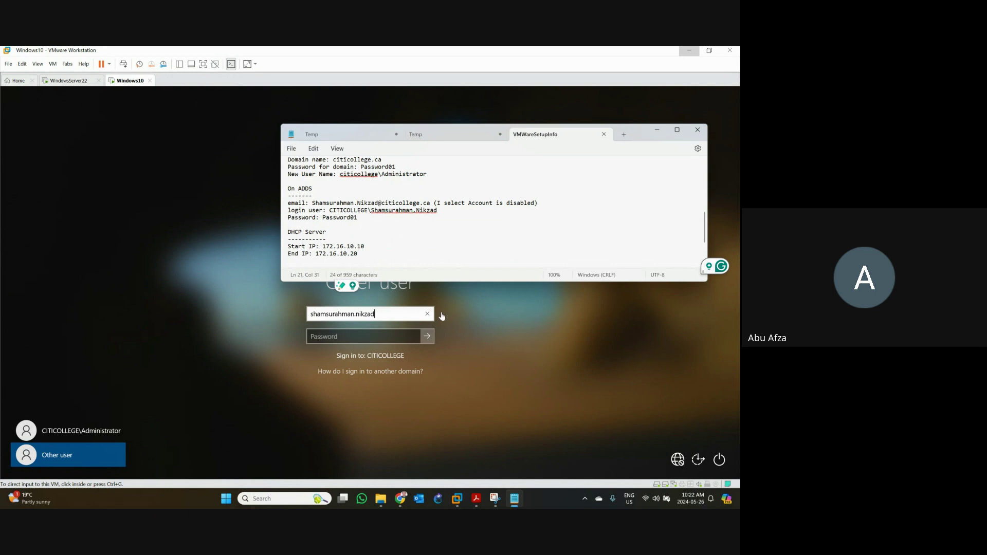
- Enter the account password, submit, and dismiss the account-expired message
{"action": "left_click", "coordinate": [352, 340]}
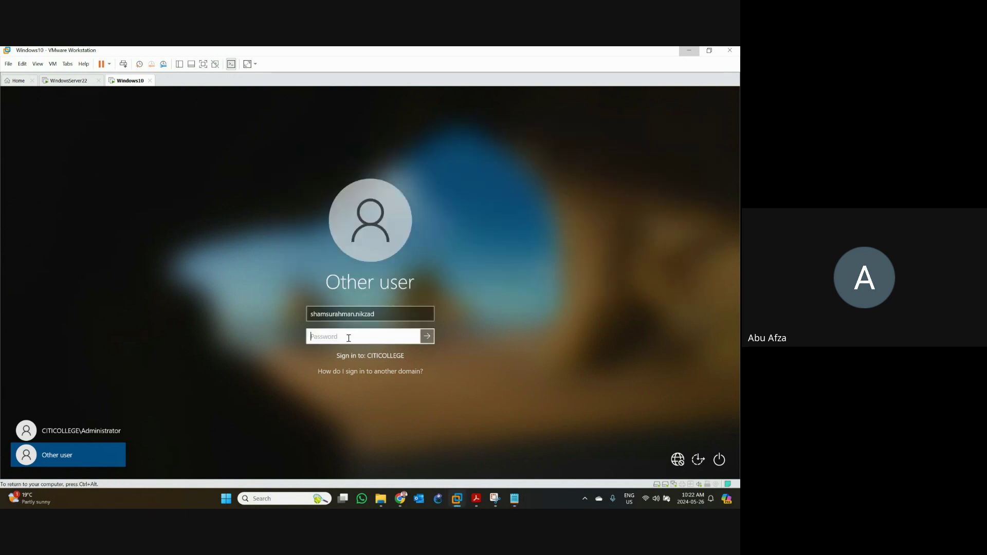
{"action": "type", "text": "••••••••••"}
{"action": "key", "text": "Return"}
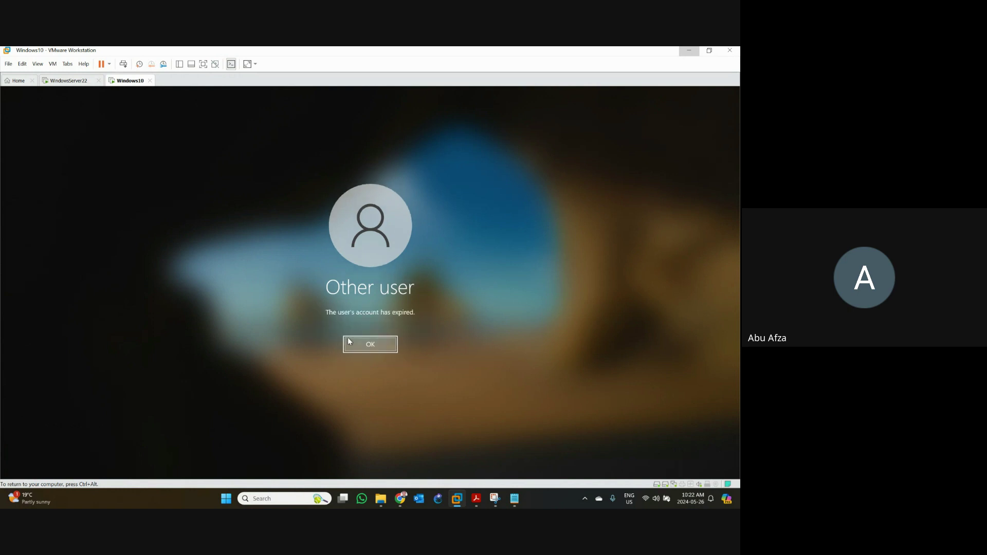
{"action": "left_click", "coordinate": [513, 502]}
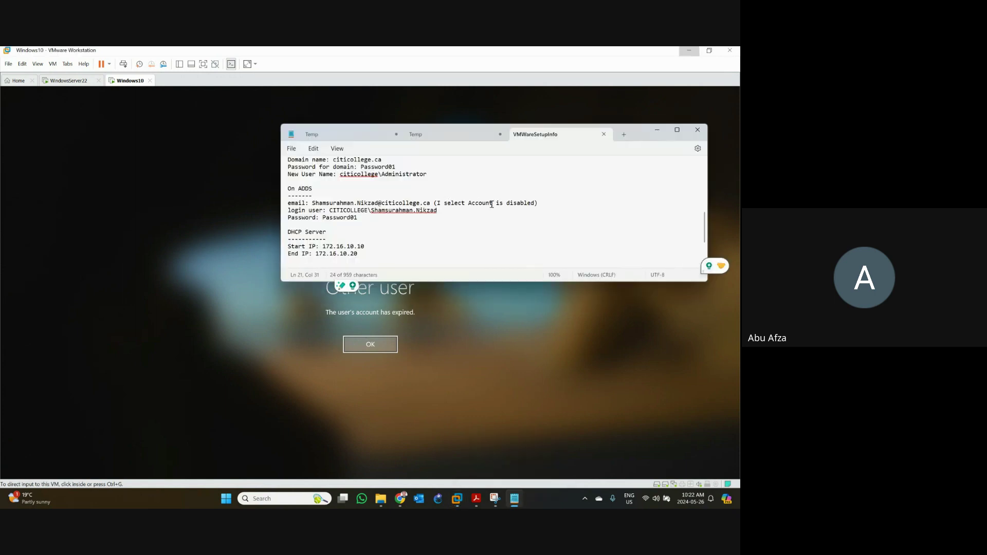
{"action": "left_click", "coordinate": [366, 347]}
{"action": "left_click", "coordinate": [364, 349]}
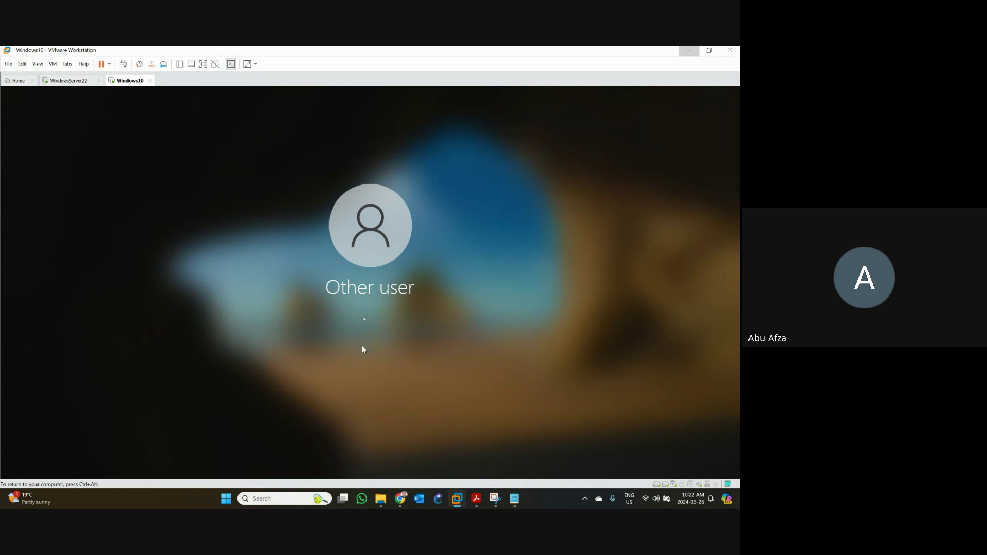
- Return to WindowsServer22 and open, then dismiss, the new user's context menu in Users
{"action": "left_click", "coordinate": [72, 81]}
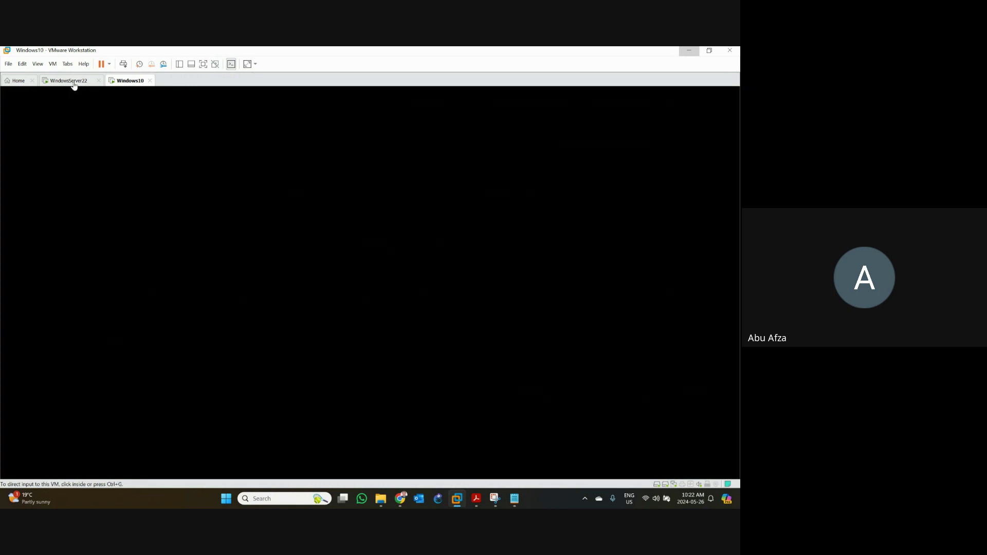
{"action": "left_click", "coordinate": [147, 339]}
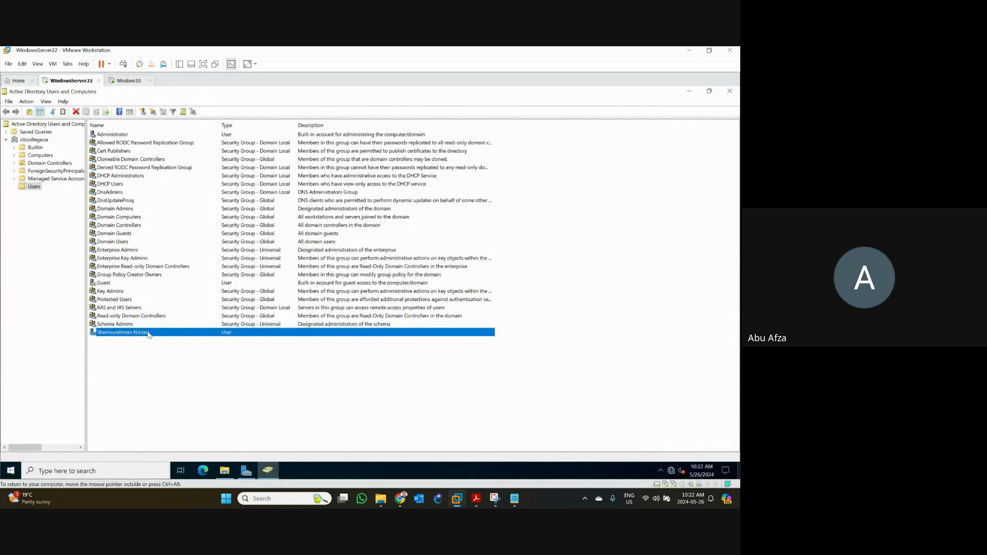
{"action": "right_click", "coordinate": [139, 336]}
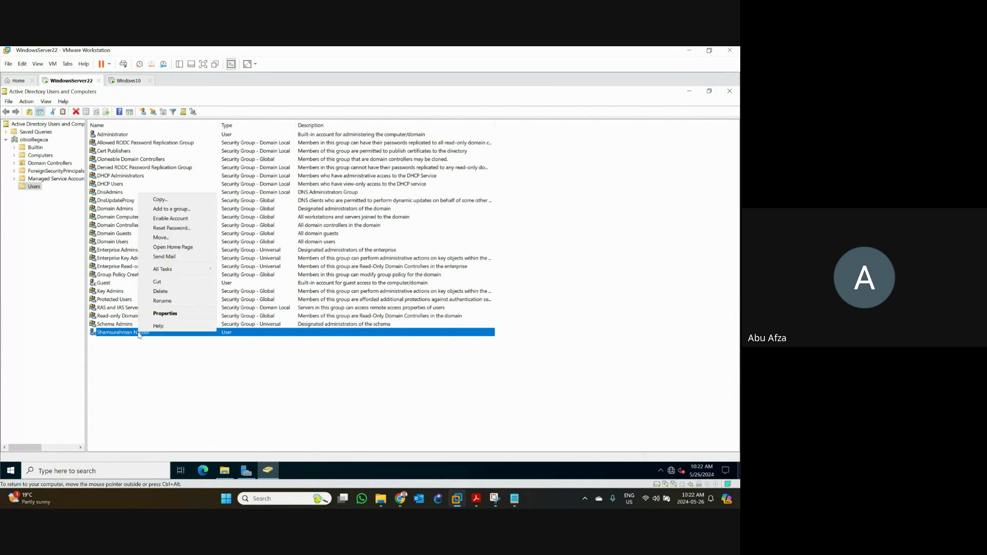
{"action": "left_click", "coordinate": [142, 346]}
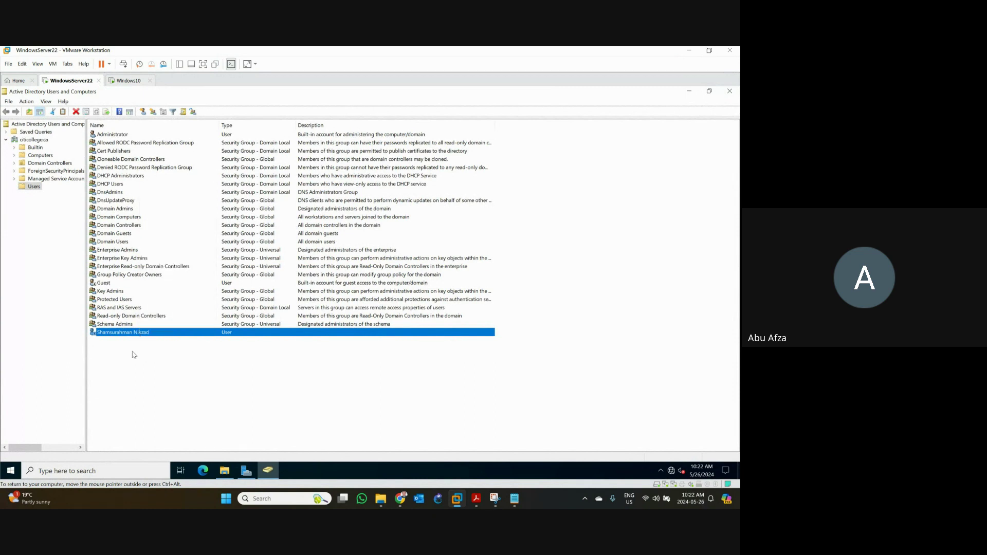
{"action": "left_click", "coordinate": [148, 355]}
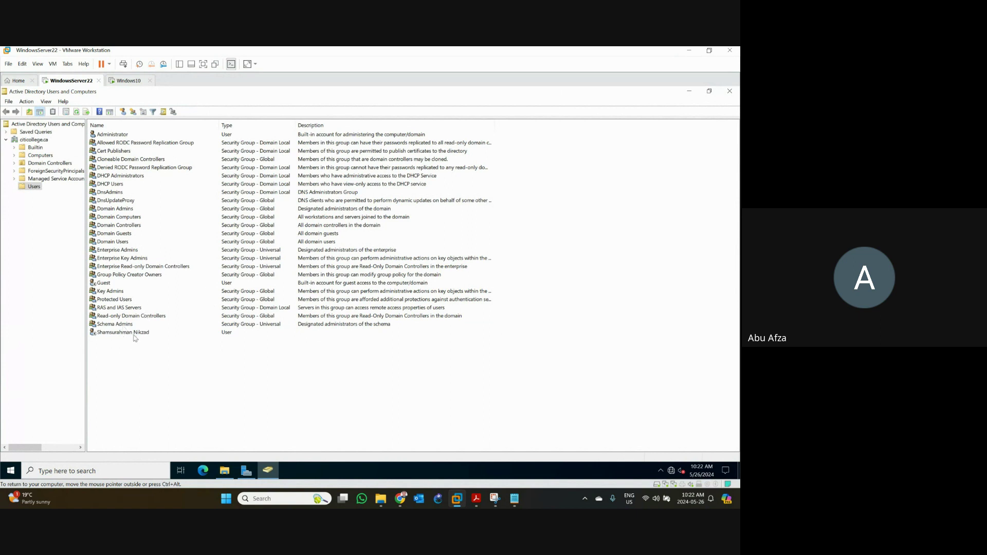
- Choose New > User on the Users container and center the New Object - User dialog
{"action": "right_click", "coordinate": [38, 189]}
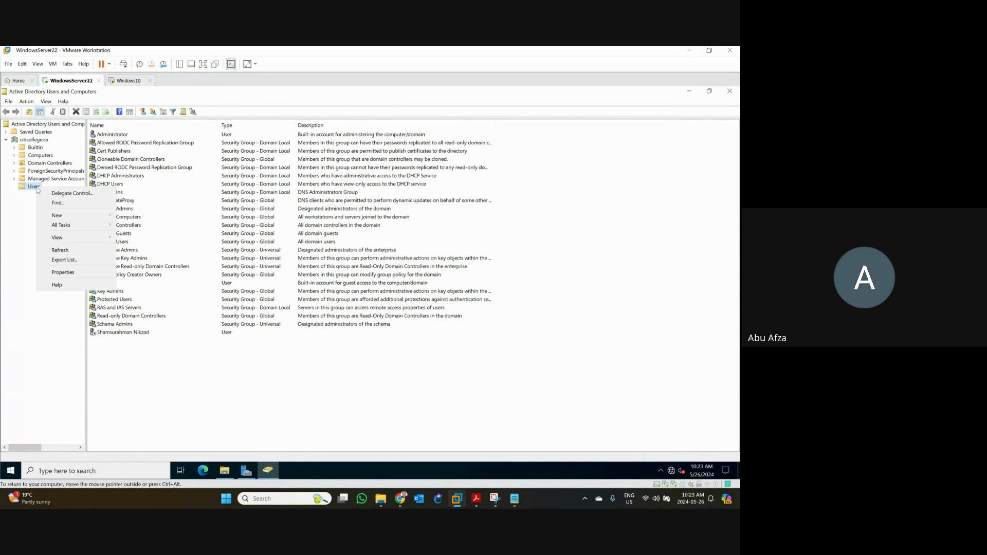
{"action": "mouse_move", "coordinate": [75, 242]}
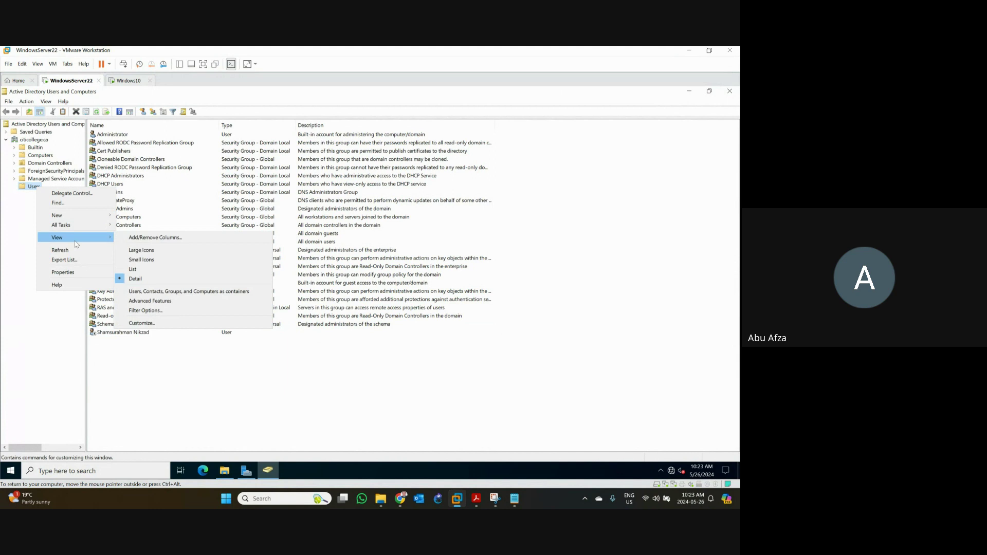
{"action": "mouse_move", "coordinate": [85, 215]}
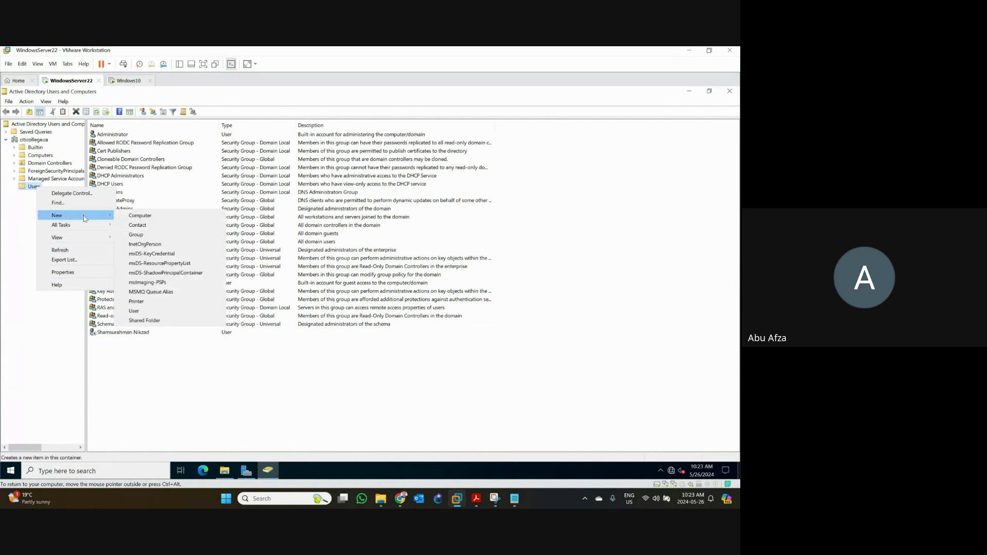
{"action": "left_click", "coordinate": [153, 311]}
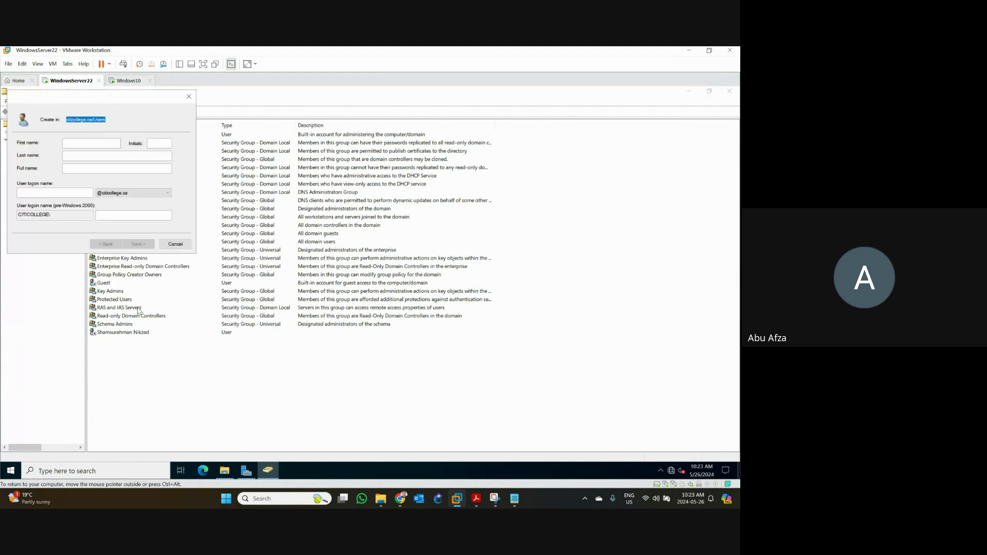
{"action": "left_click_drag", "start_coordinate": [83, 98], "coordinate": [443, 237]}
- Bring the Meet call forward, open People, and scroll through the 19-participant list
{"action": "mouse_move", "coordinate": [400, 498]}
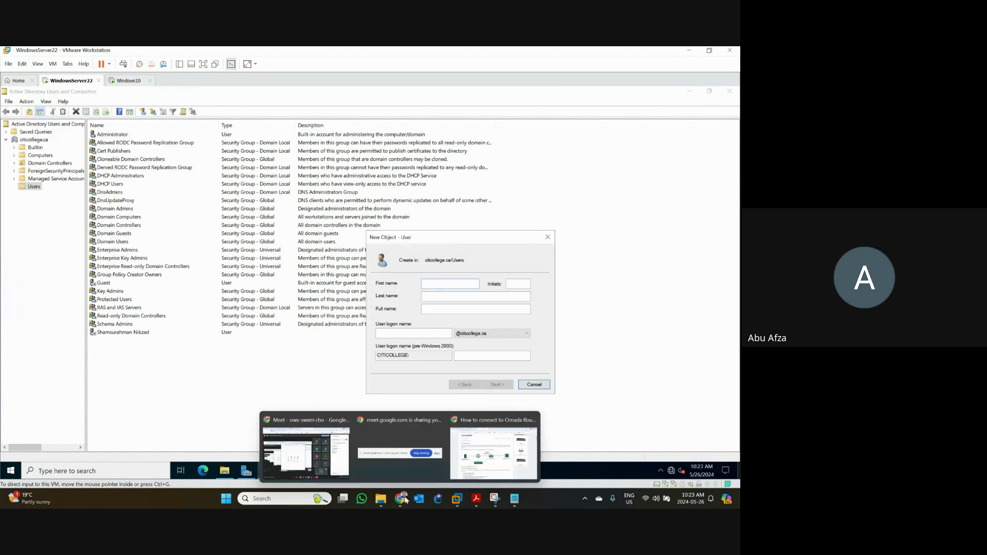
{"action": "left_click", "coordinate": [302, 426]}
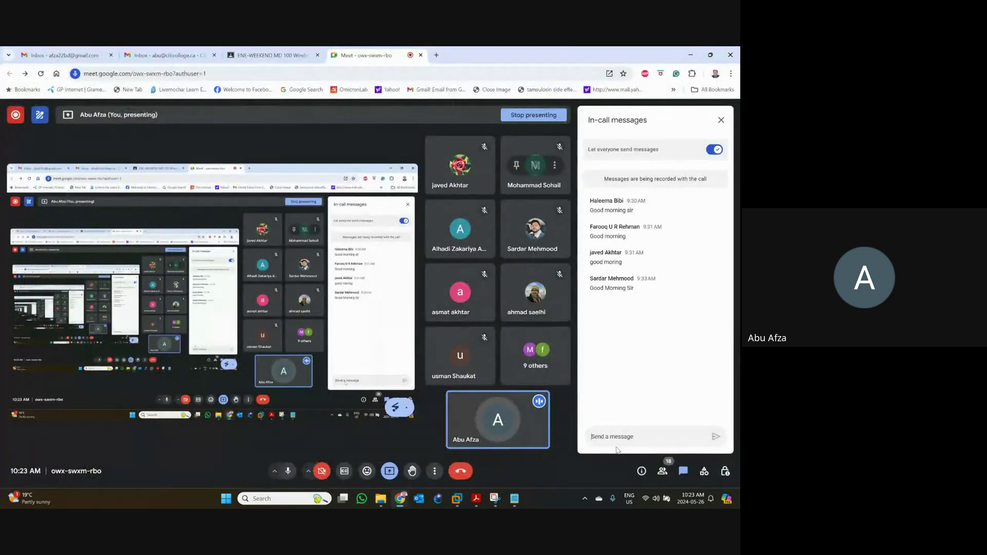
{"action": "left_click", "coordinate": [662, 471]}
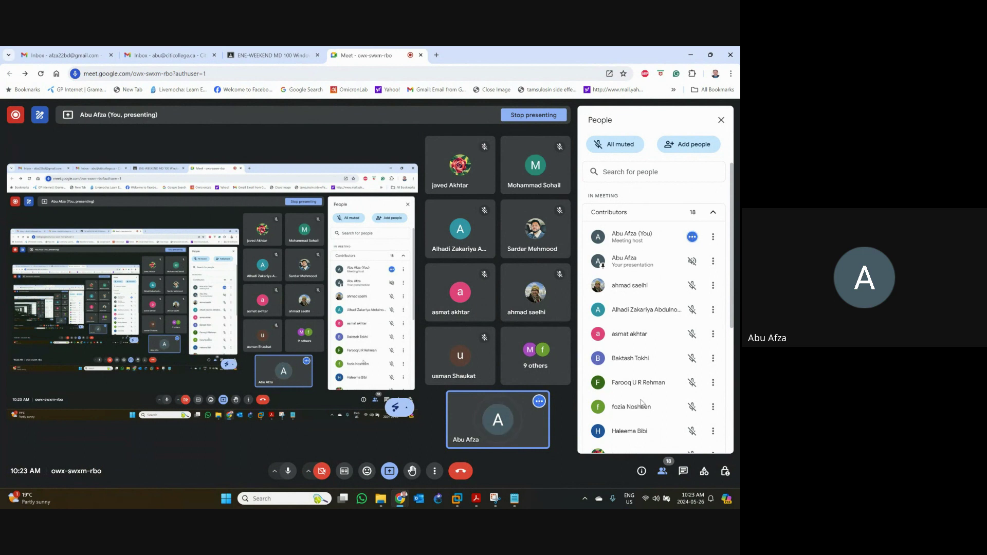
{"action": "scroll", "coordinate": [641, 403], "scroll_direction": "down", "scroll_amount": 2}
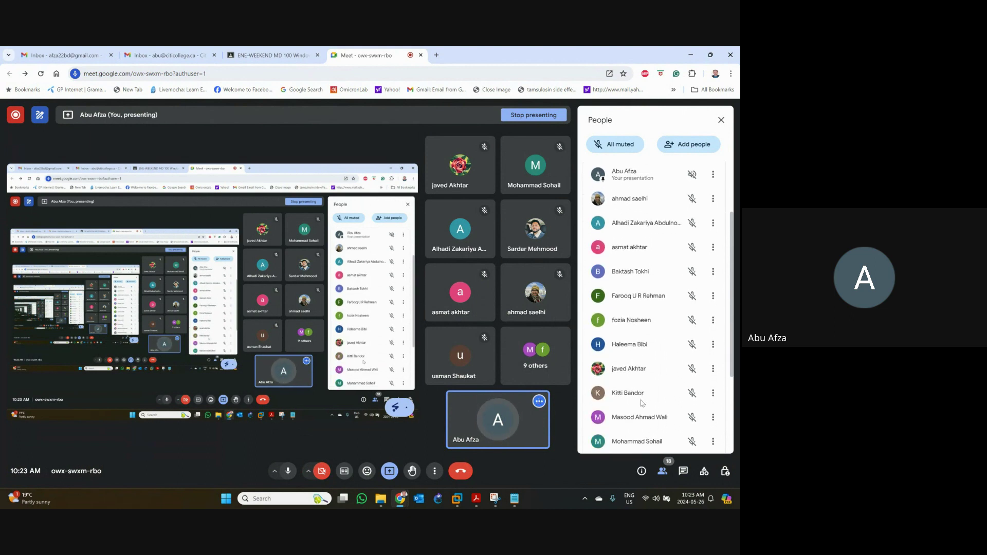
{"action": "scroll", "coordinate": [642, 403], "scroll_direction": "down", "scroll_amount": 2}
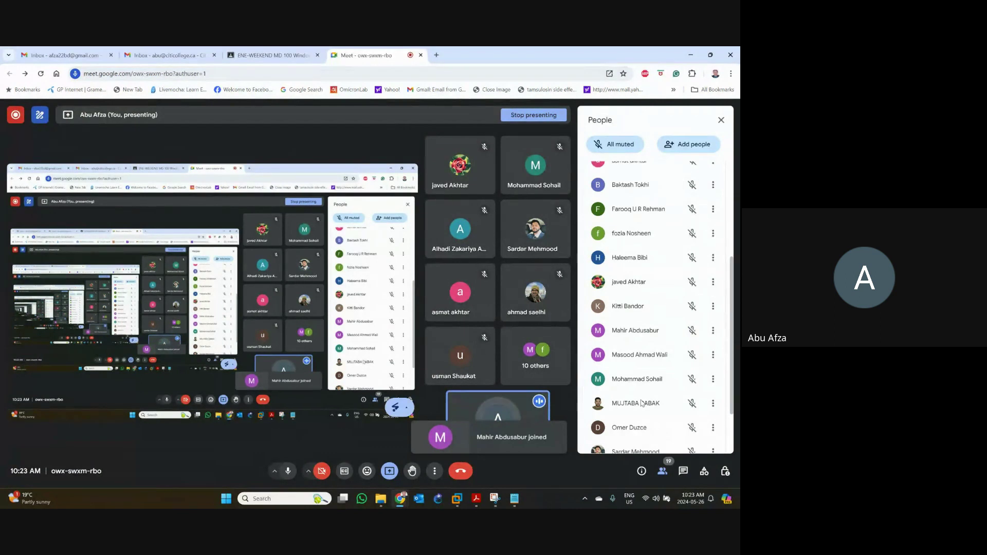
{"action": "scroll", "coordinate": [641, 403], "scroll_direction": "down", "scroll_amount": 1}
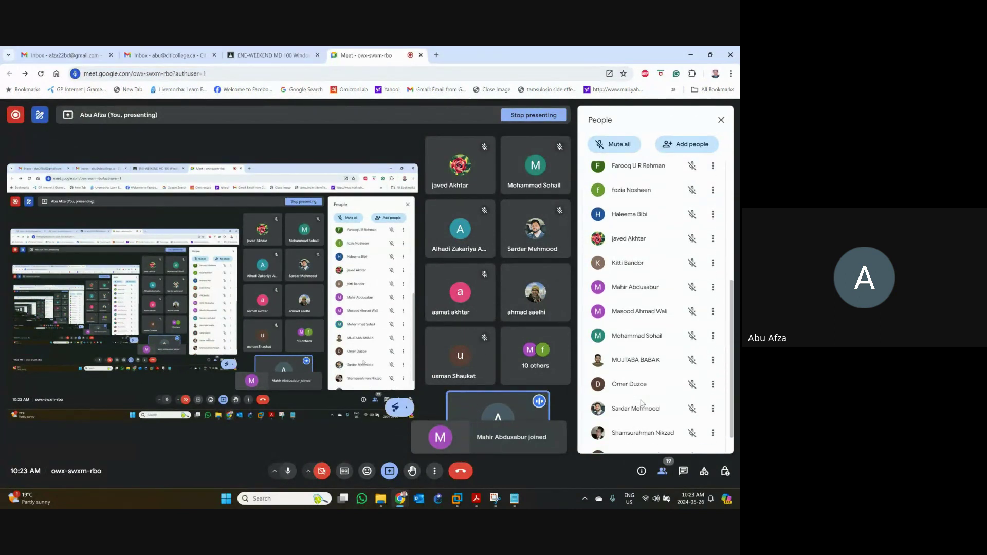
{"action": "scroll", "coordinate": [642, 403], "scroll_direction": "down", "scroll_amount": 1}
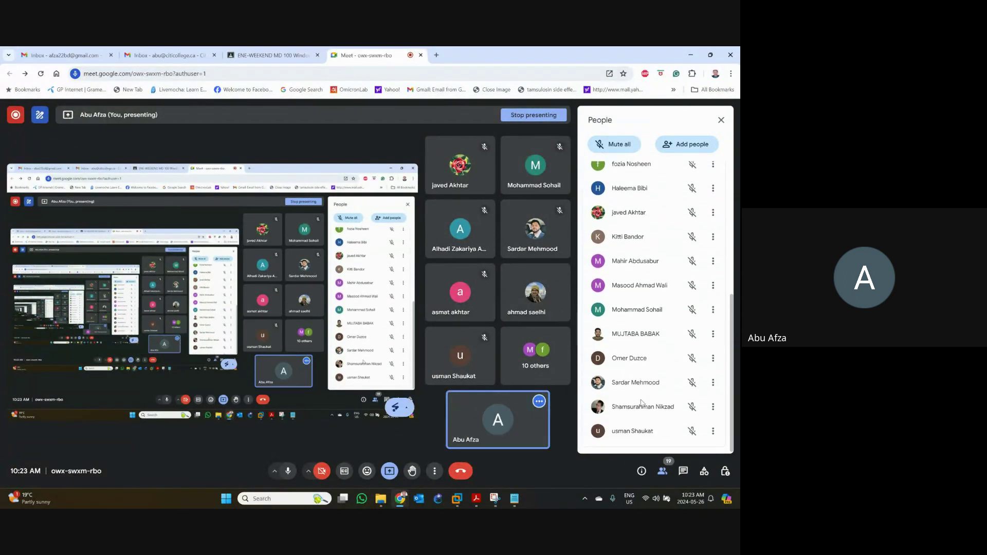
{"action": "scroll", "coordinate": [642, 403], "scroll_direction": "up", "scroll_amount": 6}
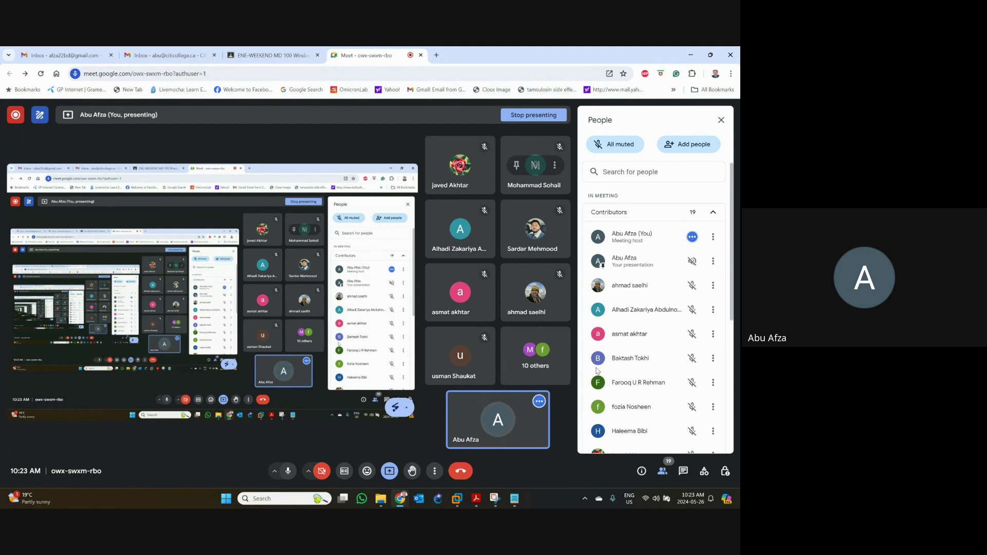
- Duplicate the account's email, login and password lines below the original in the setup notes
{"action": "left_click", "coordinate": [514, 498]}
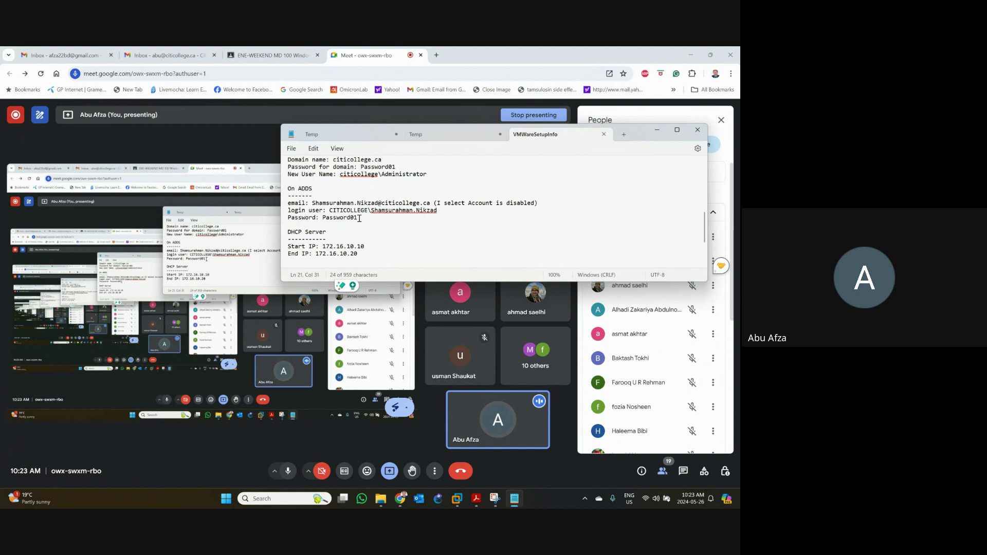
{"action": "left_click_drag", "start_coordinate": [358, 218], "coordinate": [286, 206]}
{"action": "key", "text": "ctrl+c"}
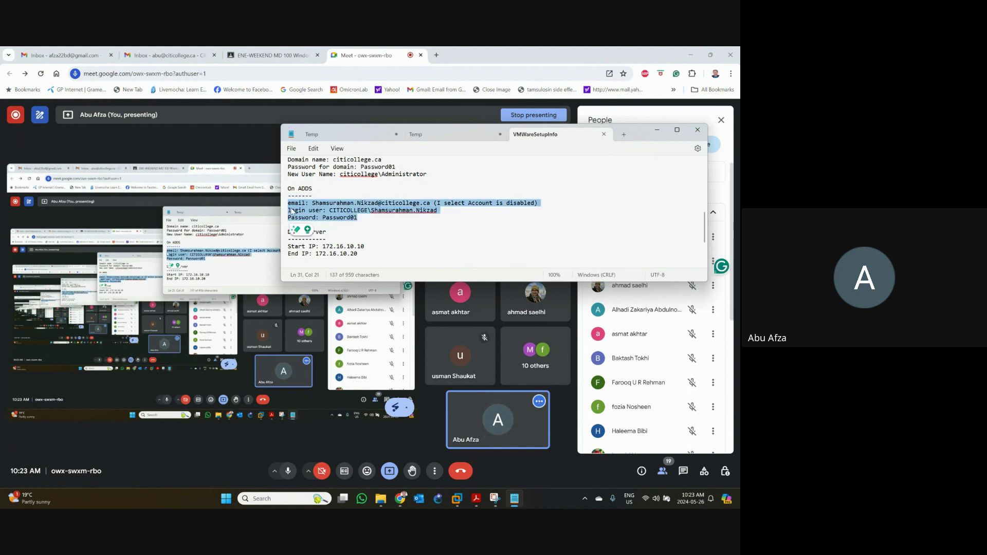
{"action": "left_click", "coordinate": [385, 225]}
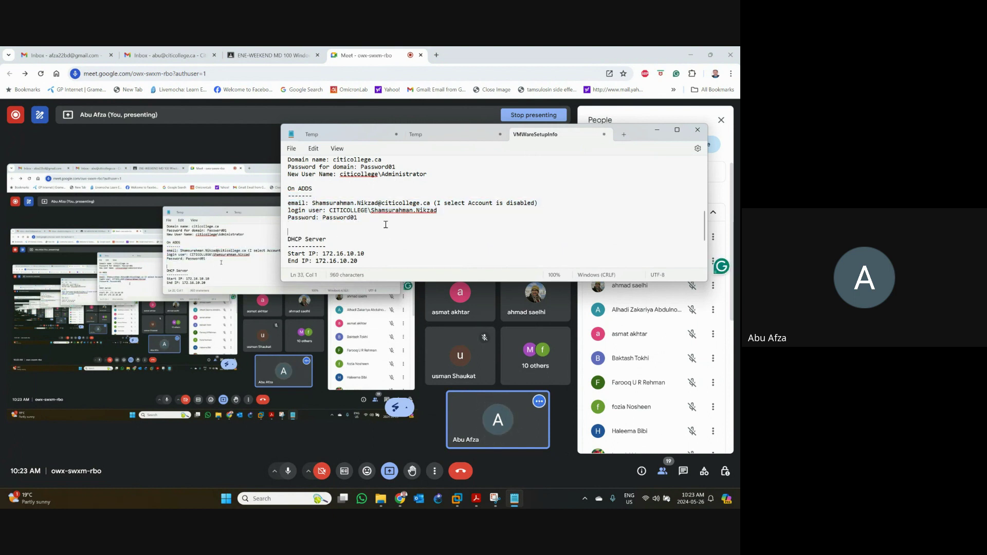
{"action": "key", "text": "Return"}
{"action": "key", "text": "ctrl+v"}
{"action": "key", "text": "Return"}
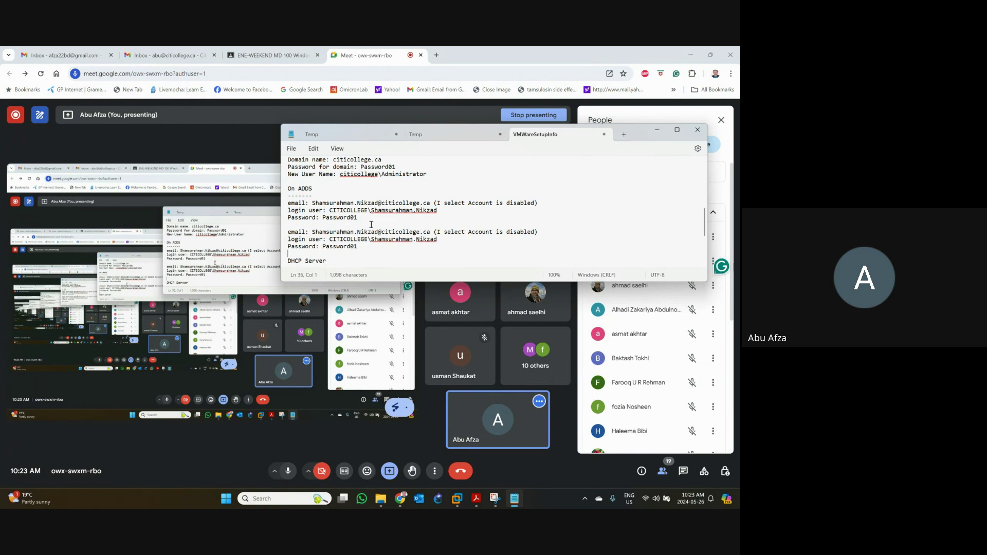
- Replace the old user name with the new user's name in the copied lines and delete the remark
{"action": "left_click_drag", "start_coordinate": [312, 232], "coordinate": [378, 235]}
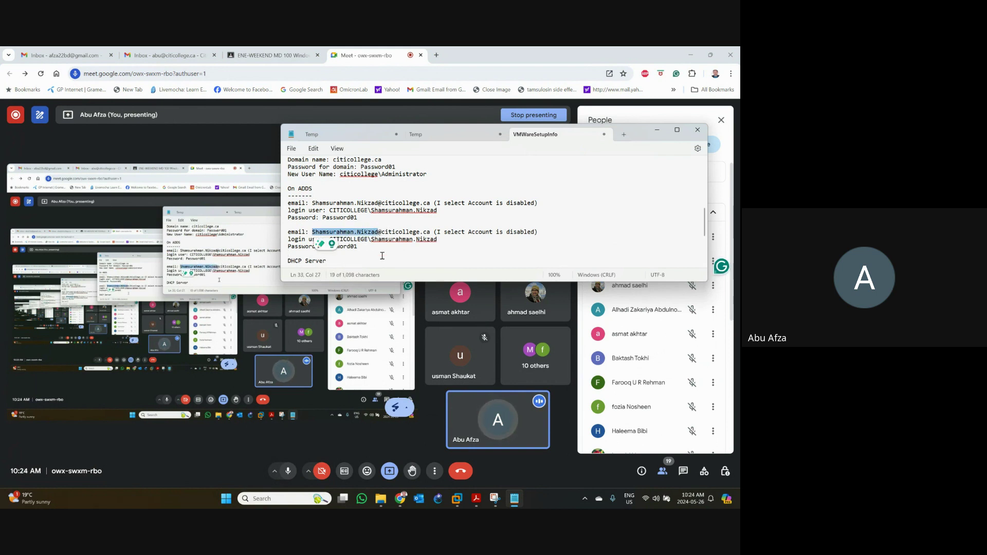
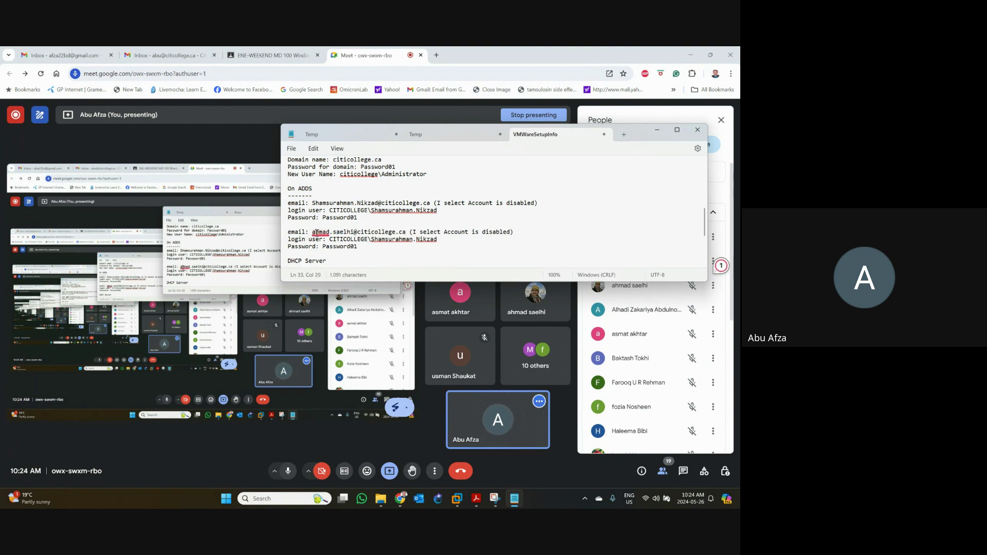
{"action": "left_click_drag", "start_coordinate": [313, 233], "coordinate": [520, 233]}
{"action": "key", "text": "Delete"}
{"action": "key", "text": "Delete"}
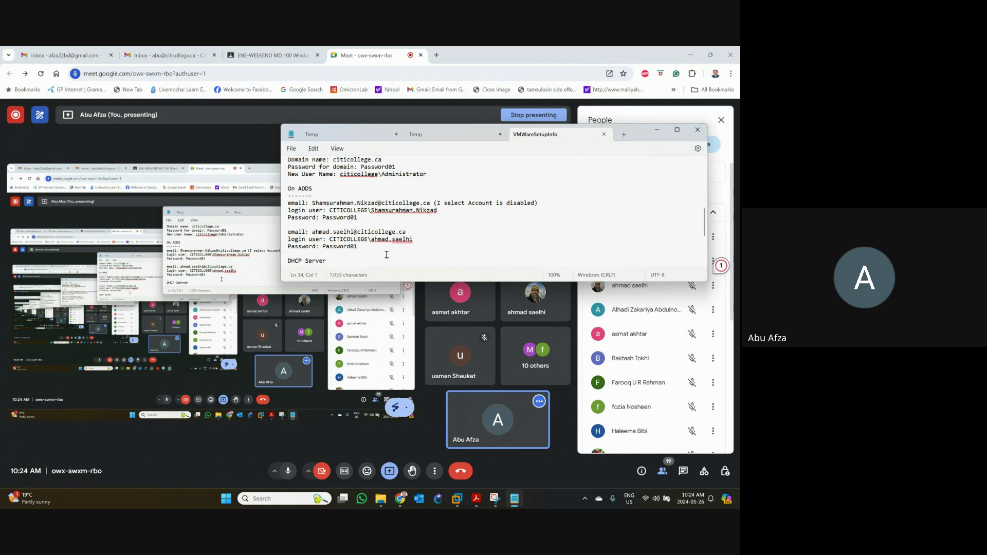
{"action": "mouse_move", "coordinate": [408, 243]}
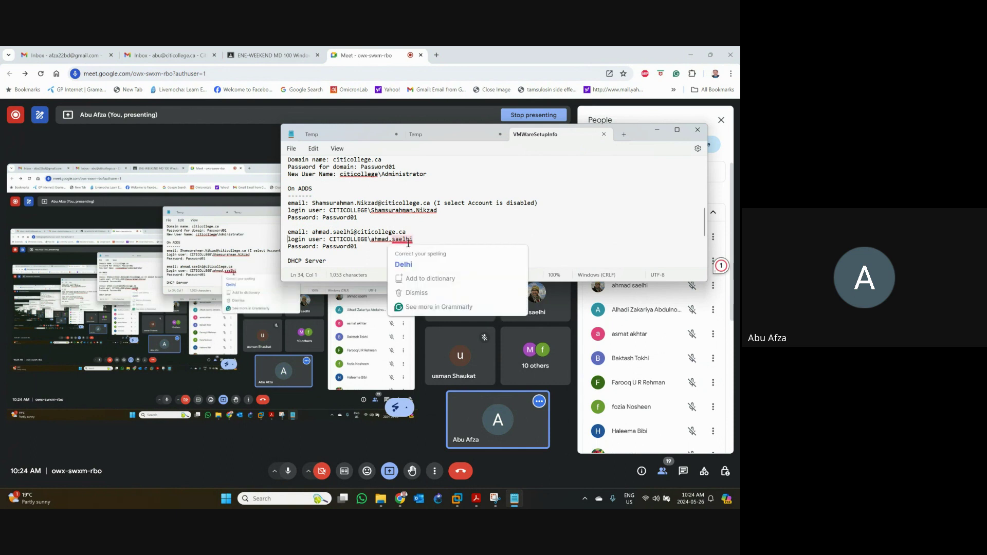
{"action": "left_click", "coordinate": [441, 232]}
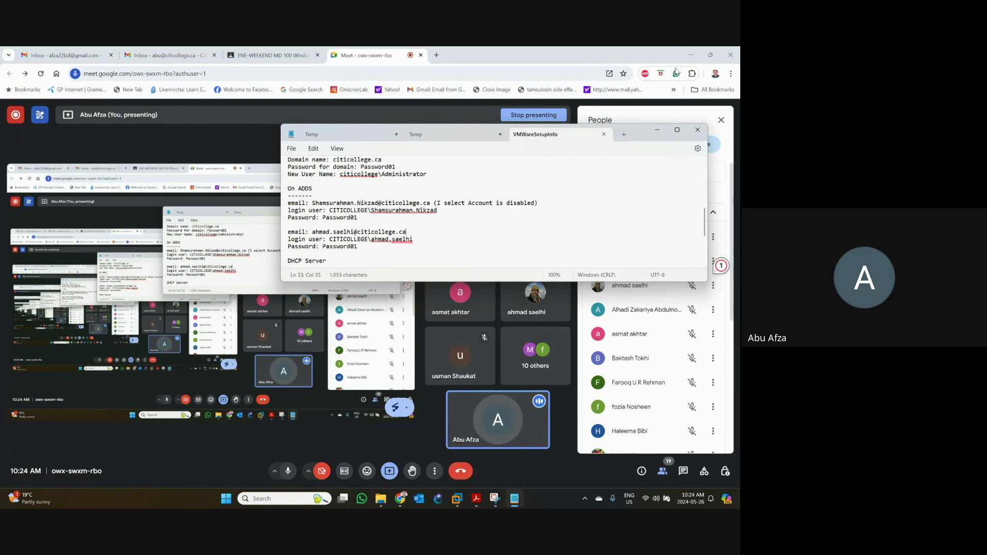
{"action": "left_click", "coordinate": [690, 55]}
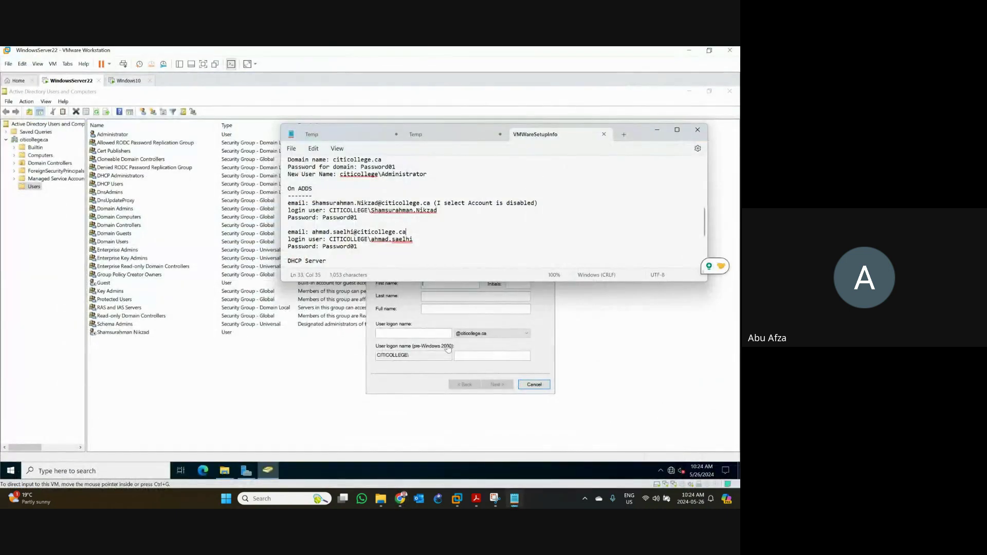
- Paste the new user's first and last names from the notes into New Object - User
{"action": "double_click", "coordinate": [323, 232]}
{"action": "key", "text": "ctrl+c"}
{"action": "left_click", "coordinate": [437, 319]}
{"action": "key", "text": "ctrl+v"}
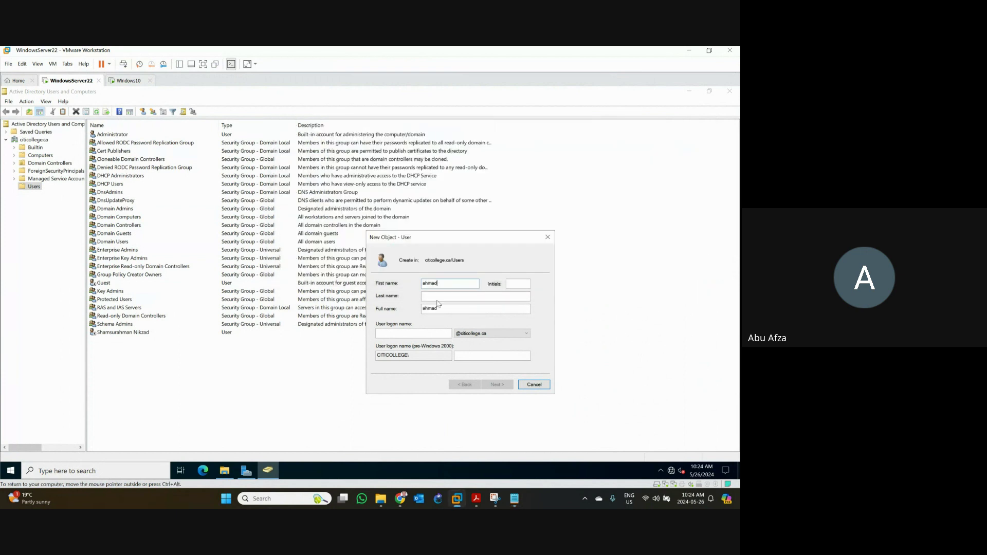
{"action": "key", "text": "alt+Tab"}
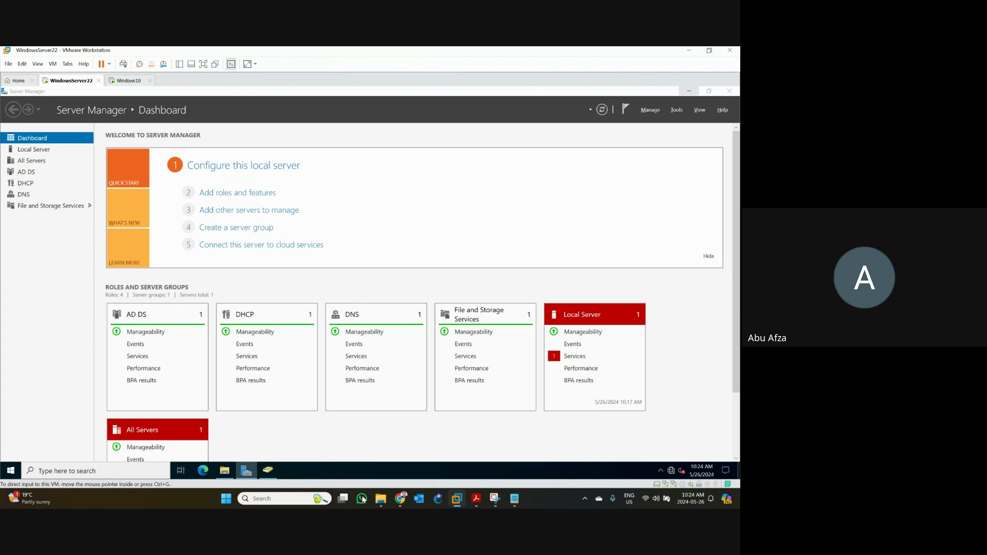
{"action": "key", "text": "alt+Tab"}
{"action": "left_click", "coordinate": [514, 499]}
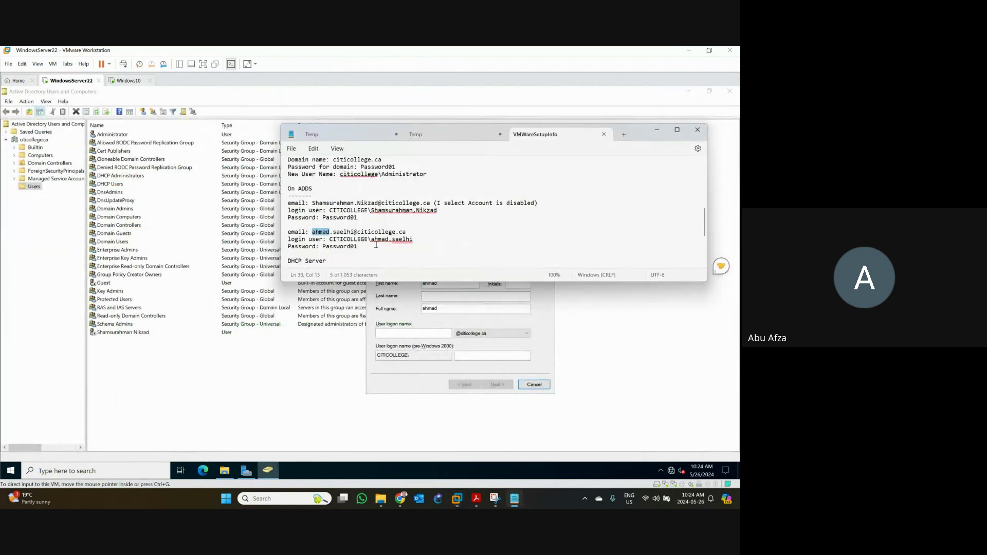
{"action": "double_click", "coordinate": [348, 233]}
{"action": "key", "text": "ctrl+c"}
{"action": "left_click", "coordinate": [719, 265]}
{"action": "left_click", "coordinate": [448, 294]}
{"action": "key", "text": "ctrl+v"}
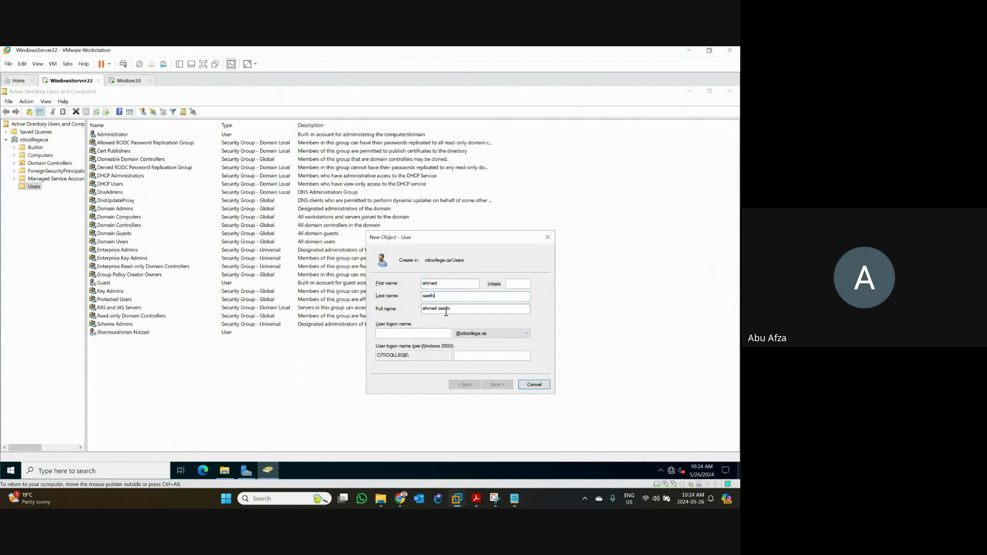
- Set the logon name to firstname.lastname and continue to the password page
{"action": "left_click", "coordinate": [398, 334]}
{"action": "double_click", "coordinate": [432, 285]}
{"action": "left_click", "coordinate": [394, 334]}
{"action": "type", "text": "ahmad."}
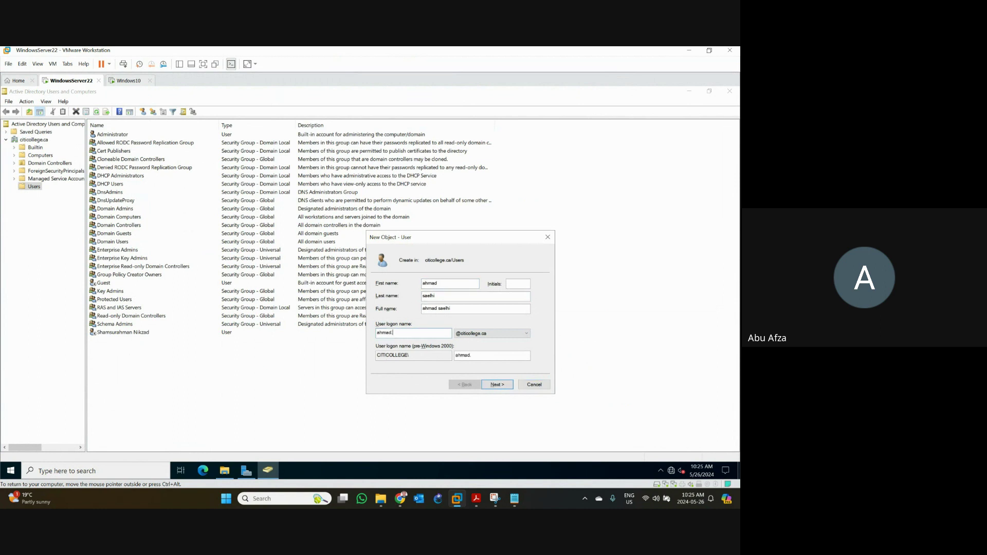
{"action": "double_click", "coordinate": [431, 296]}
{"action": "key", "text": "ctrl+c"}
{"action": "left_click", "coordinate": [404, 333]}
{"action": "key", "text": "ctrl+v"}
{"action": "left_click", "coordinate": [497, 385]}
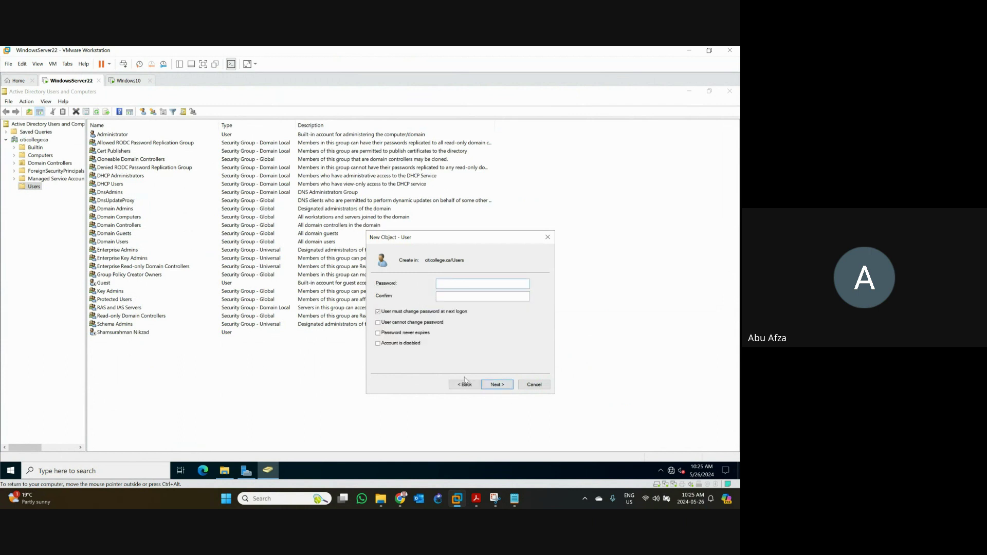
- Paste the notes' password into Password and Confirm, untick 'User must change password', and continue
{"action": "left_click", "coordinate": [515, 498]}
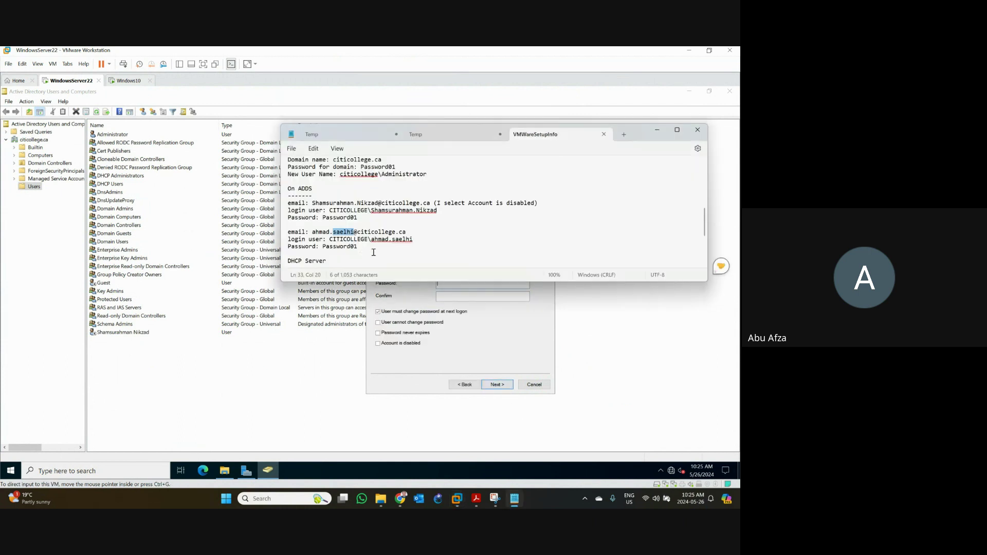
{"action": "double_click", "coordinate": [329, 247]}
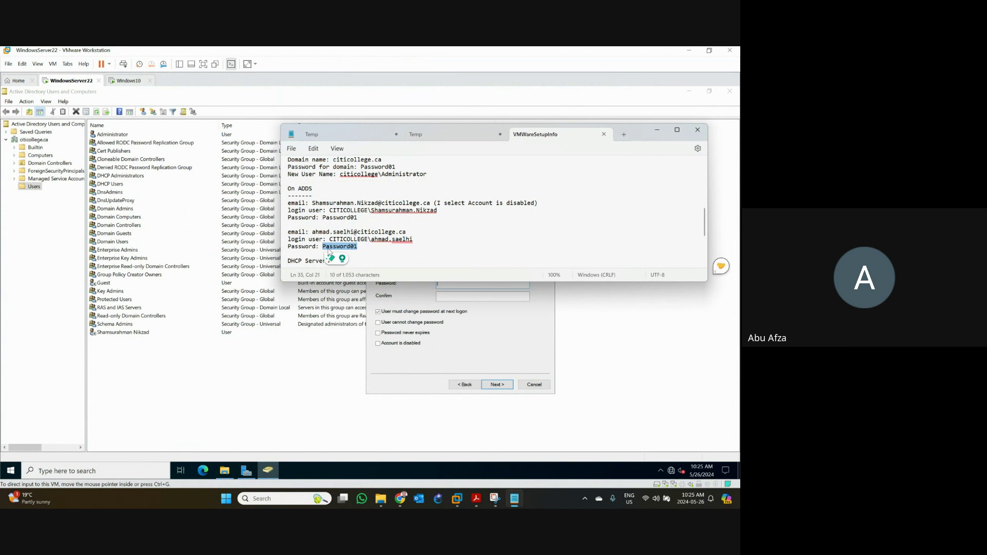
{"action": "left_click", "coordinate": [515, 310]}
{"action": "key", "text": "ctrl+v"}
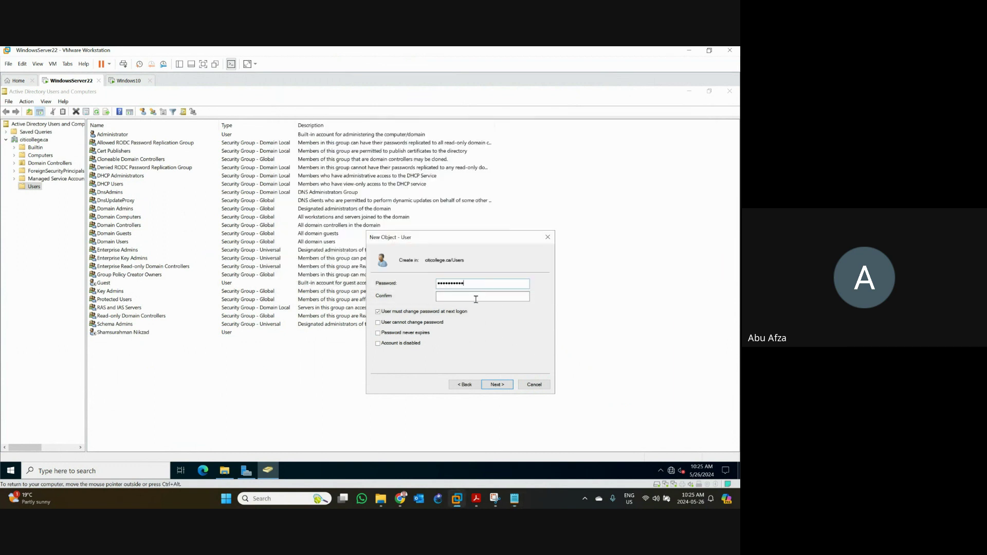
{"action": "left_click", "coordinate": [476, 298]}
{"action": "key", "text": "ctrl+v"}
{"action": "left_click", "coordinate": [439, 313]}
{"action": "left_click", "coordinate": [506, 386]}
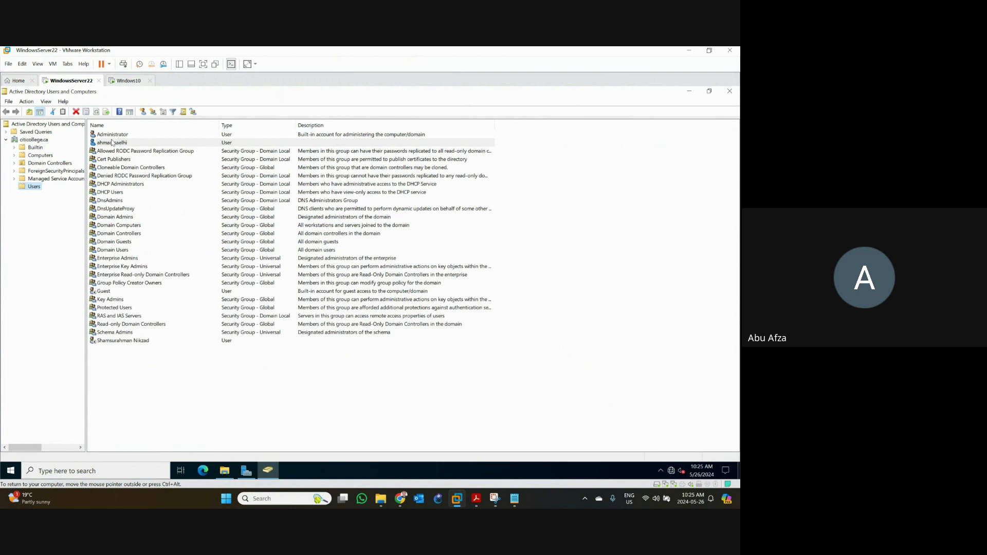
- Add the new domain user to the Domain Admins group and apply the change
{"action": "right_click", "coordinate": [109, 145]}
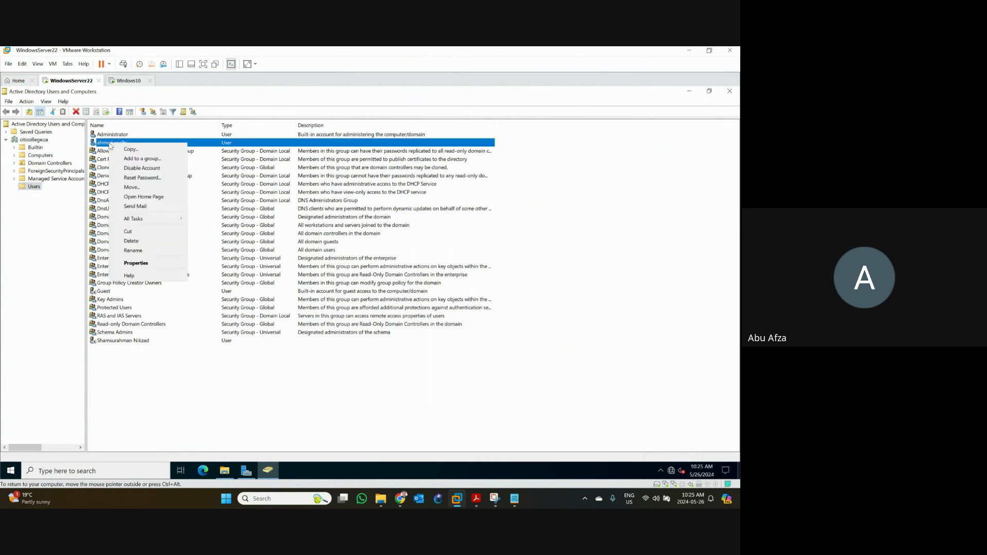
{"action": "left_click", "coordinate": [136, 263]}
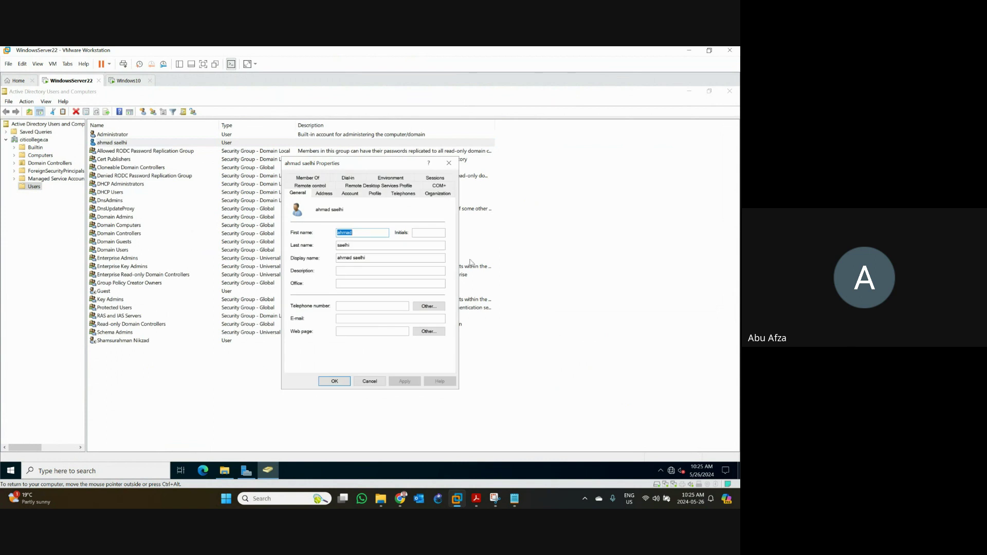
{"action": "left_click", "coordinate": [307, 177]}
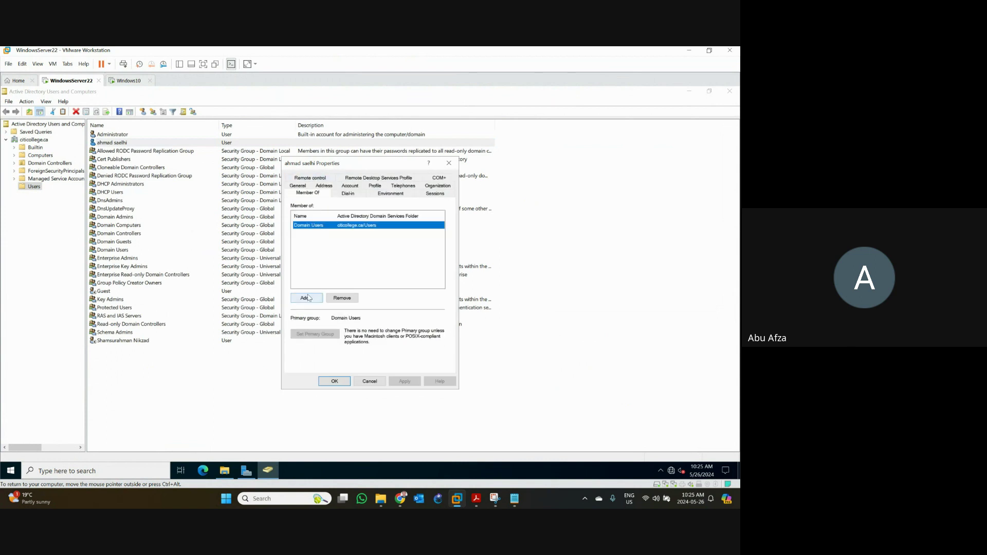
{"action": "left_click", "coordinate": [306, 298]}
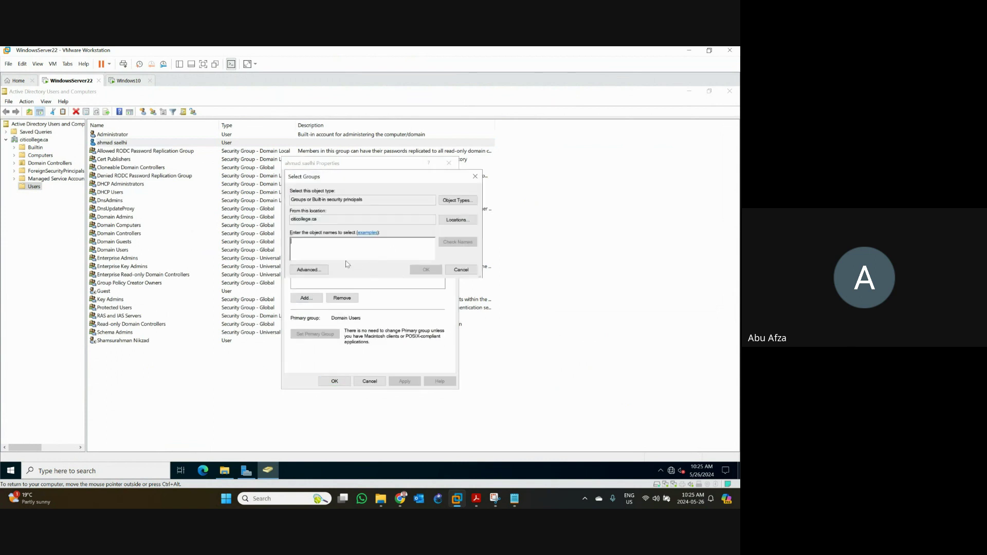
{"action": "type", "text": "domain"}
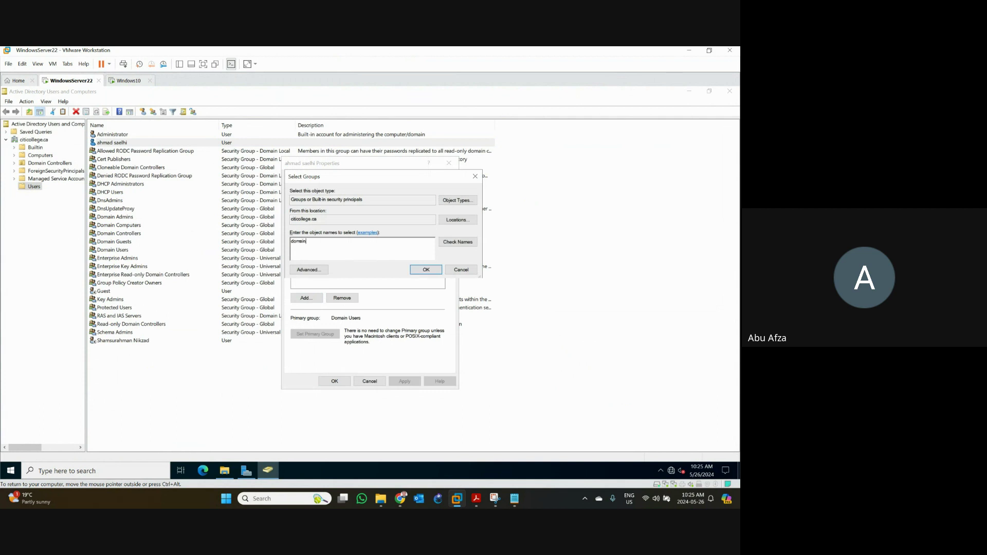
{"action": "type", "text": " admins"}
{"action": "left_click", "coordinate": [458, 242]}
{"action": "left_click", "coordinate": [425, 269]}
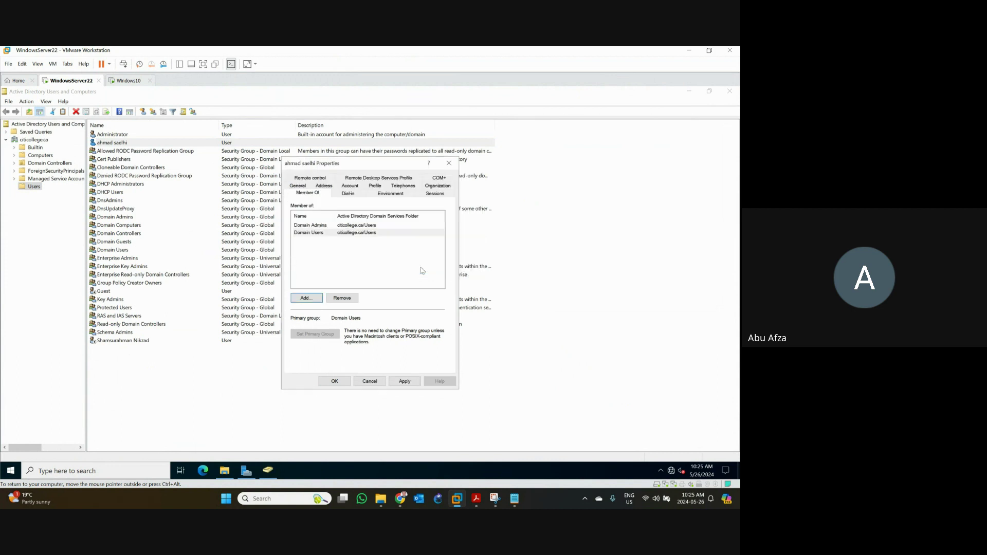
{"action": "left_click", "coordinate": [405, 380]}
- Set the user's dial-in network access to Allow access, save, and reselect the account
{"action": "left_click", "coordinate": [348, 194]}
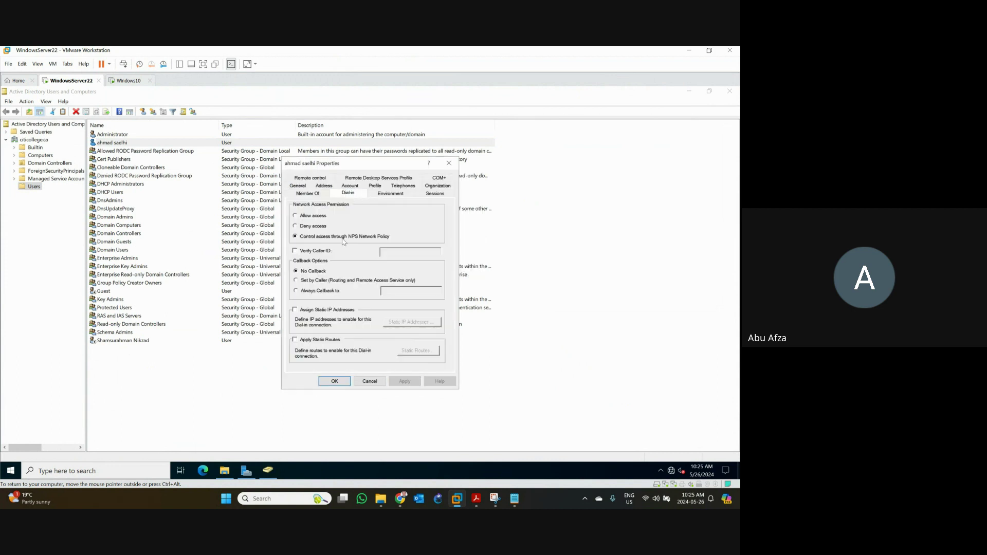
{"action": "left_click", "coordinate": [302, 217]}
{"action": "left_click", "coordinate": [404, 383]}
{"action": "left_click", "coordinate": [334, 381]}
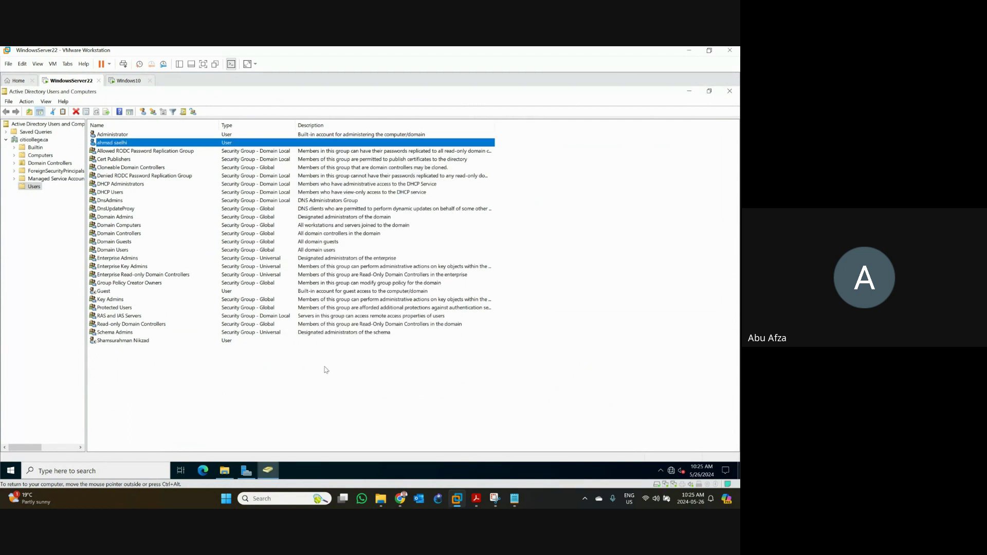
{"action": "left_click", "coordinate": [131, 394]}
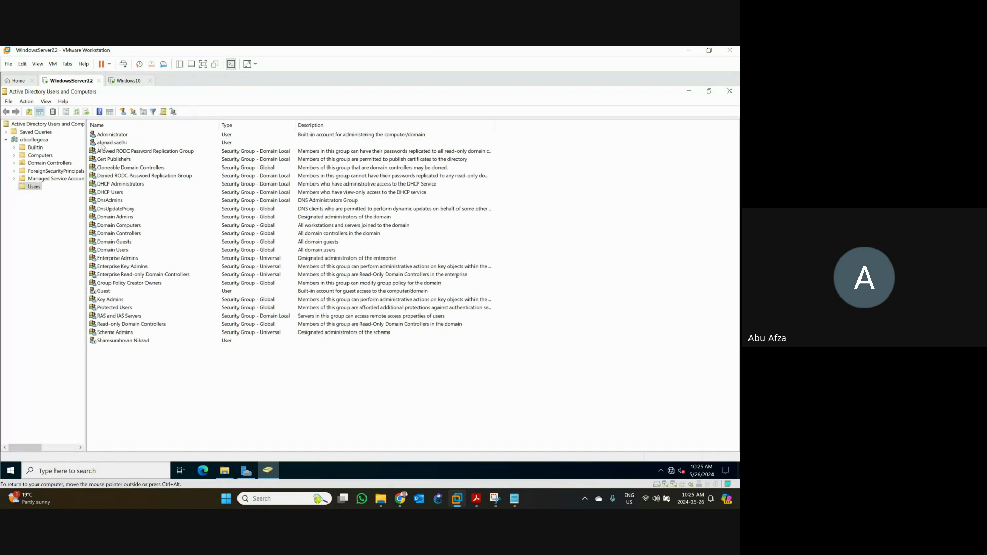
{"action": "left_click", "coordinate": [102, 144]}
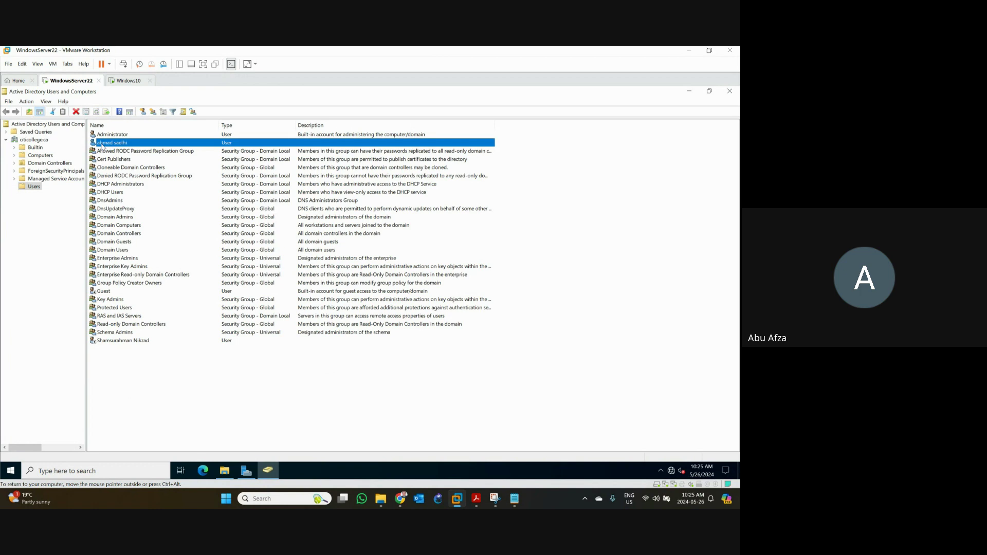
- On the Windows10 VM, choose Other user and start entering the domain account name
{"action": "left_click", "coordinate": [132, 82]}
{"action": "left_click", "coordinate": [294, 292]}
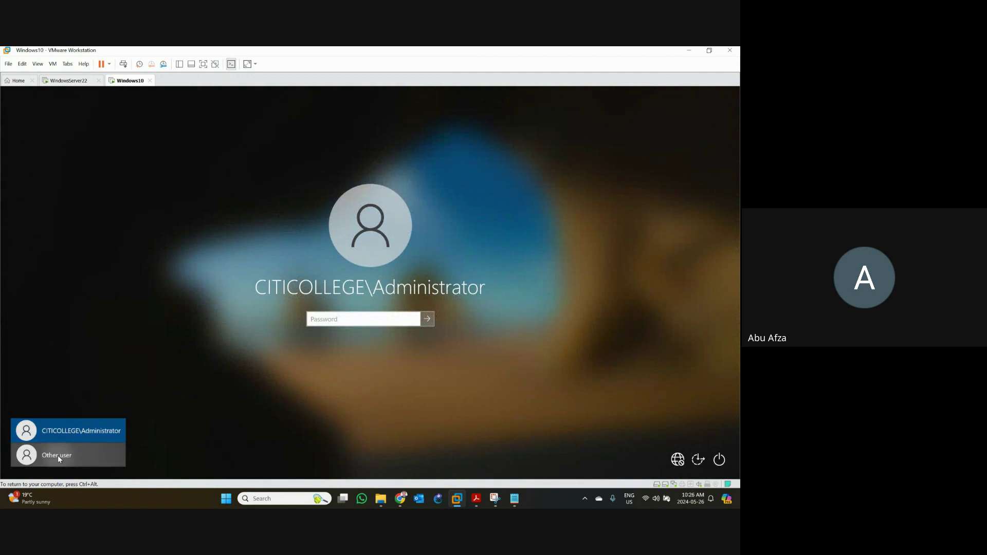
{"action": "left_click", "coordinate": [58, 455]}
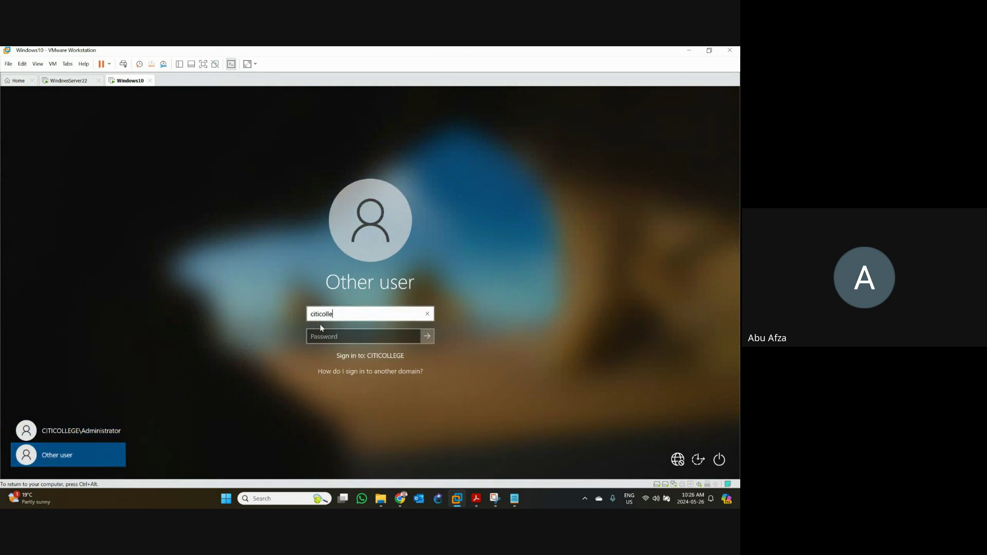
- Look up the login in the notes, then enter the domain user name and password
{"action": "key", "text": "ctrl+alt"}
{"action": "left_click", "coordinate": [514, 498]}
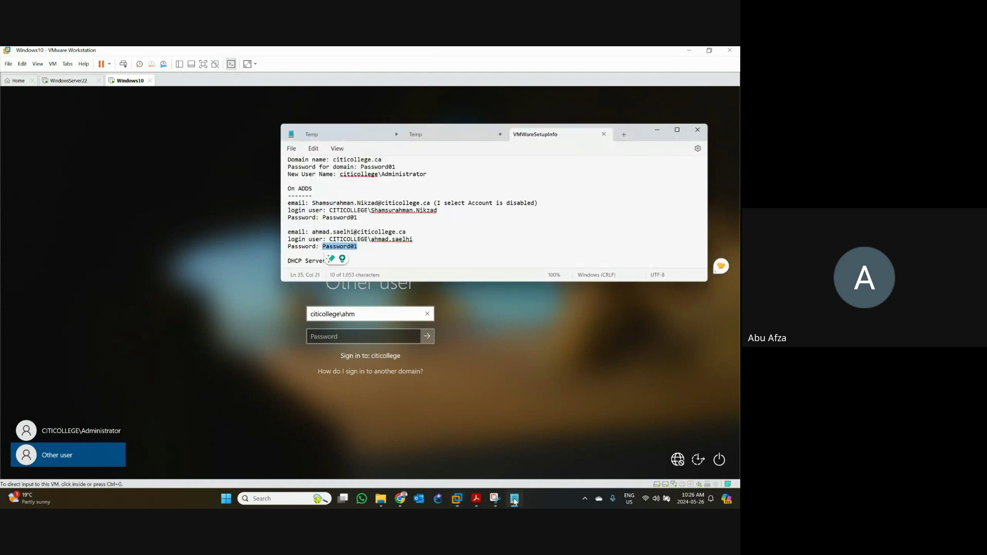
{"action": "left_click", "coordinate": [458, 461]}
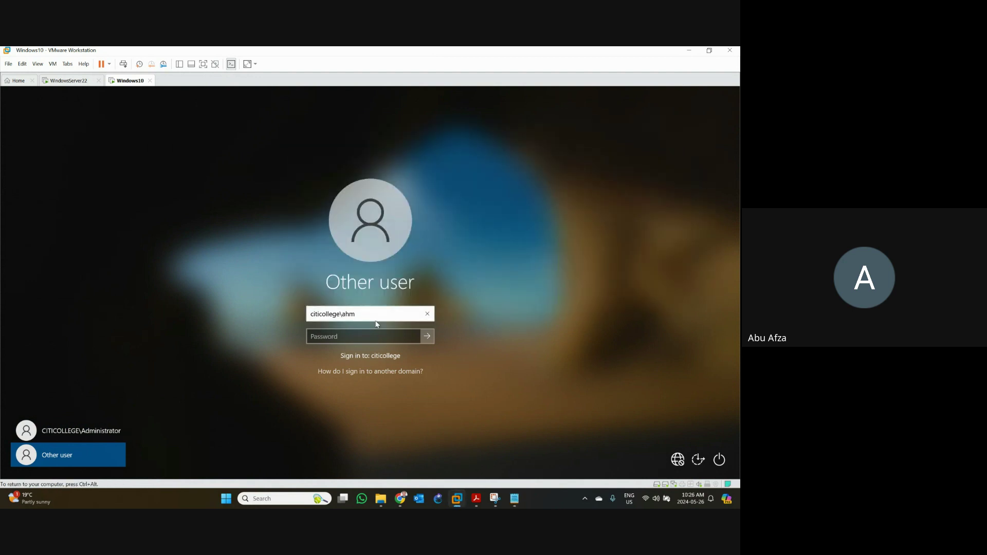
{"action": "left_click", "coordinate": [352, 341]}
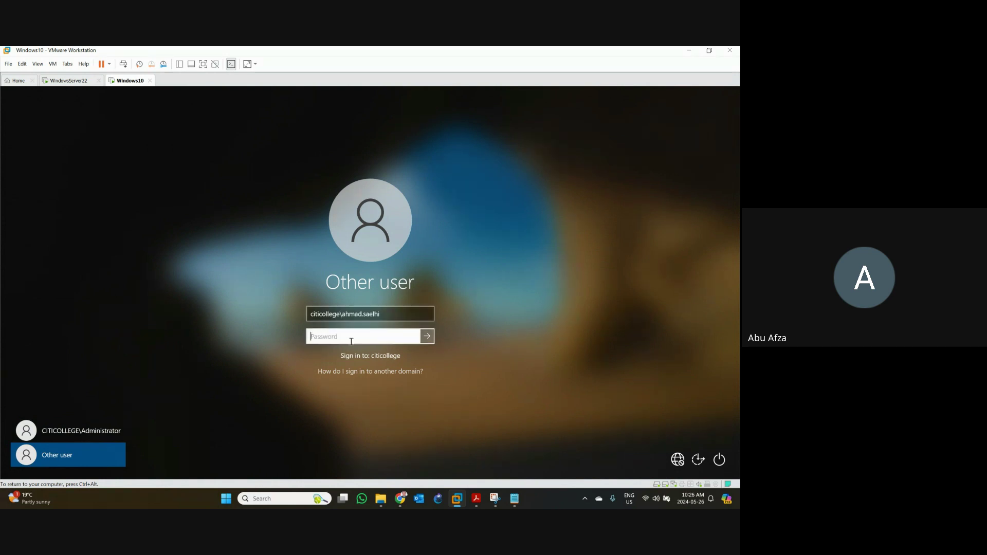
{"action": "type", "text": "**********"}
- Submit the domain user's sign-in and wait for the Windows 10 desktop to load
{"action": "left_click", "coordinate": [426, 339]}
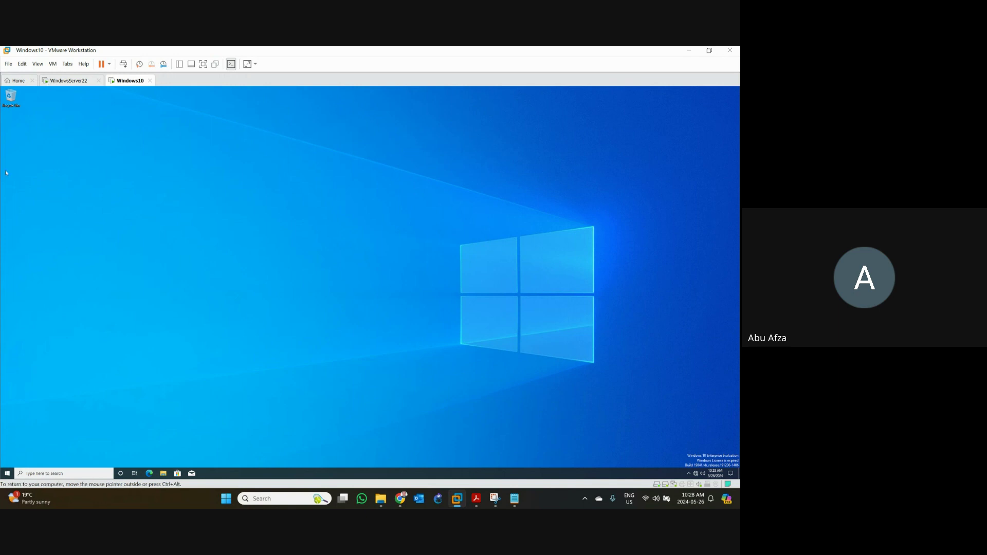
{"action": "left_click", "coordinate": [6, 475]}
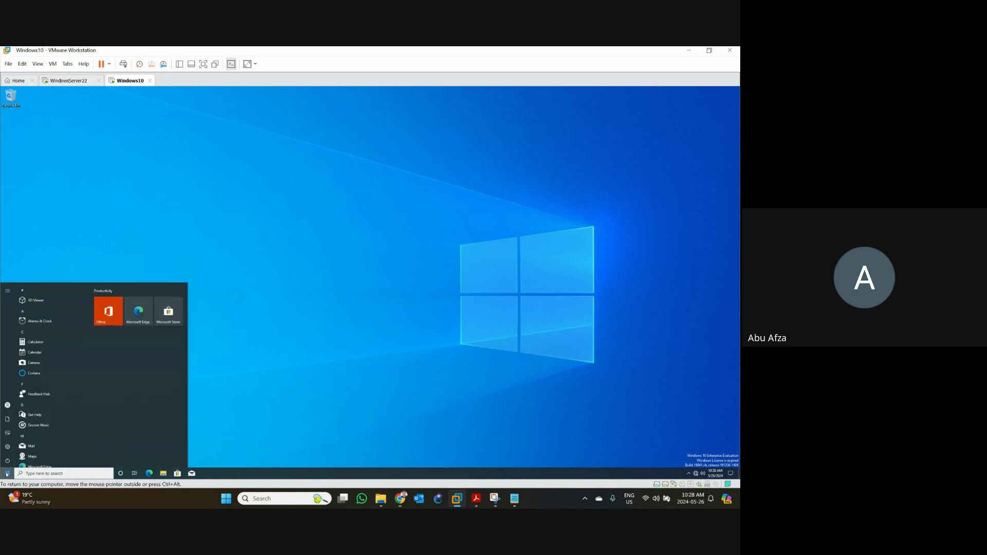
{"action": "left_click", "coordinate": [6, 476]}
{"action": "left_click", "coordinate": [7, 474]}
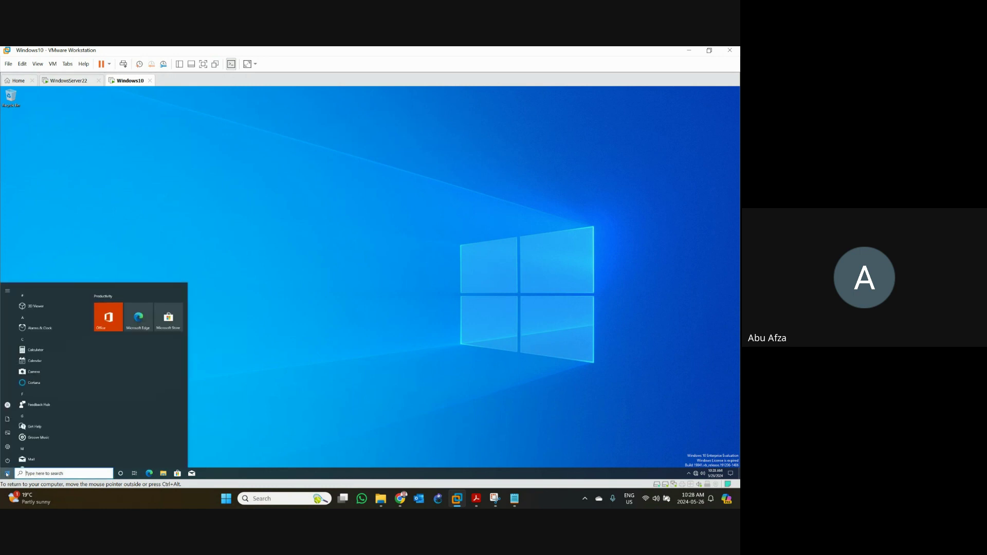
{"action": "mouse_move", "coordinate": [8, 409]}
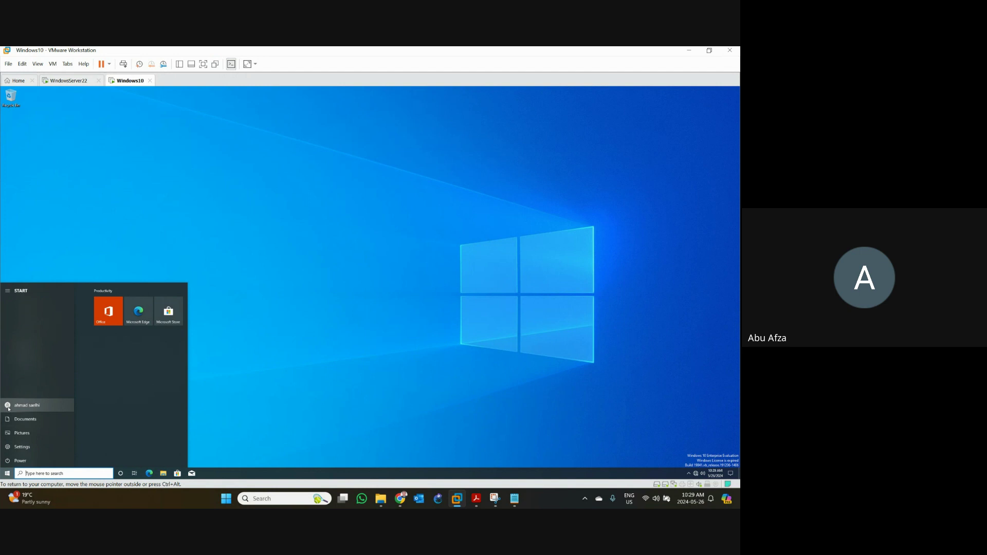
{"action": "left_click", "coordinate": [257, 222]}
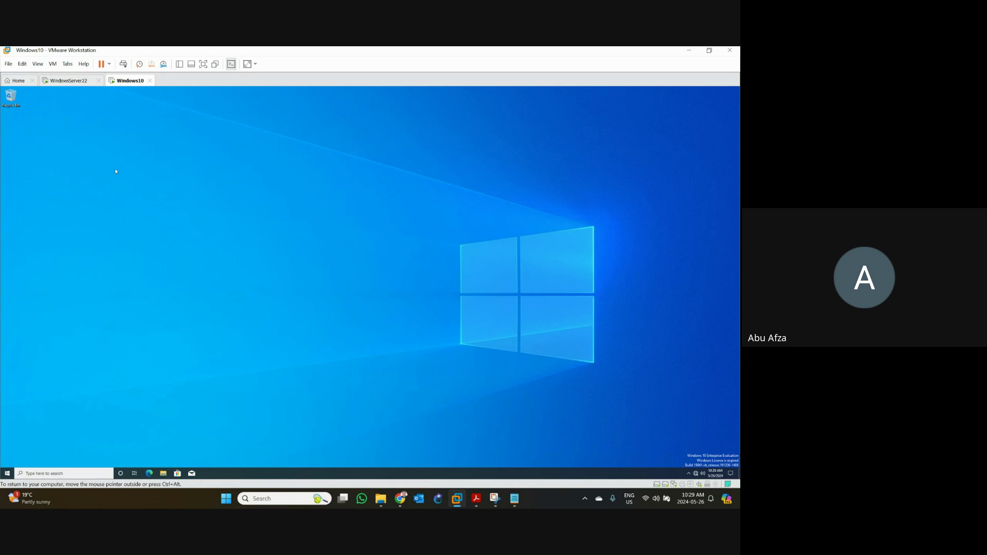
- Open Network & Internet settings from the tray network icon and go to the VPN page
{"action": "right_click", "coordinate": [696, 474]}
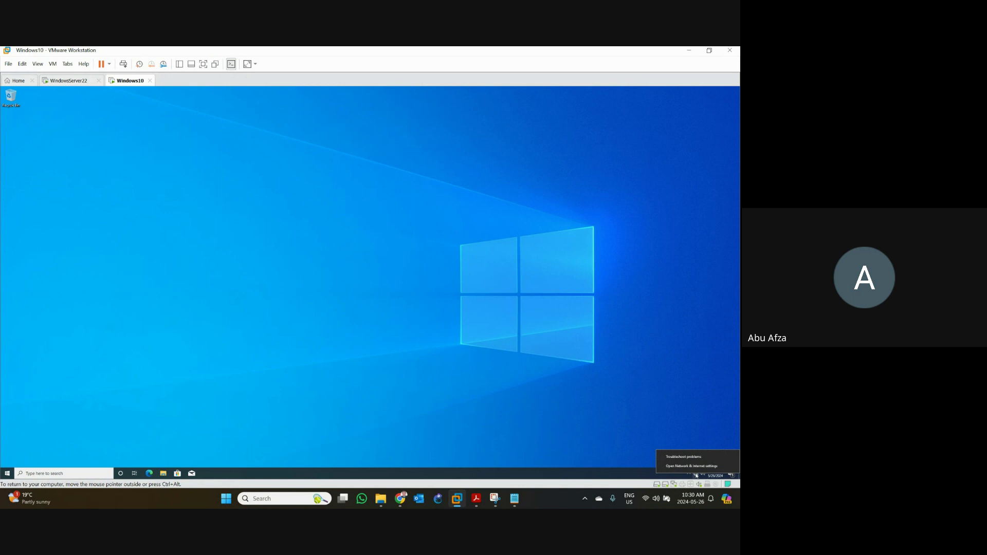
{"action": "left_click", "coordinate": [409, 360]}
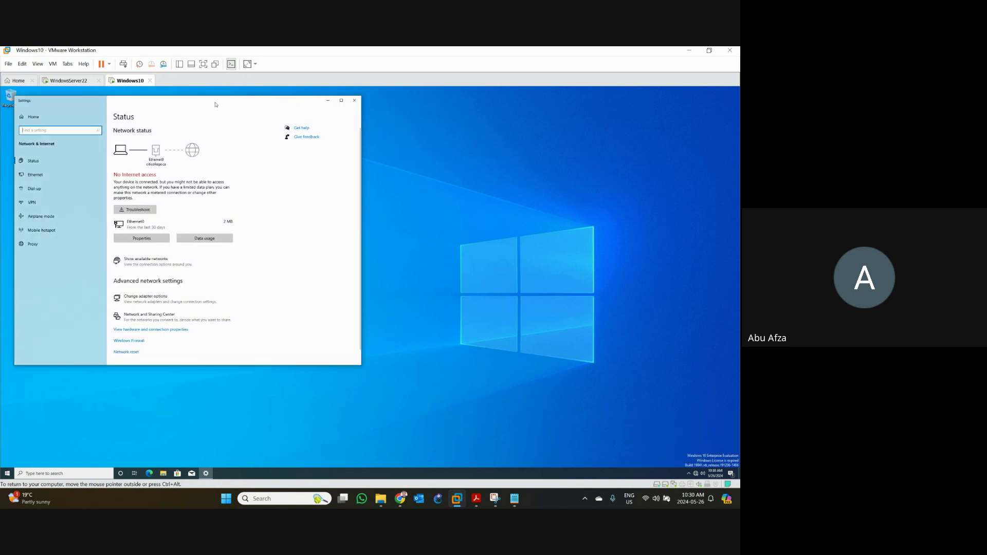
{"action": "left_click_drag", "start_coordinate": [216, 104], "coordinate": [276, 109]}
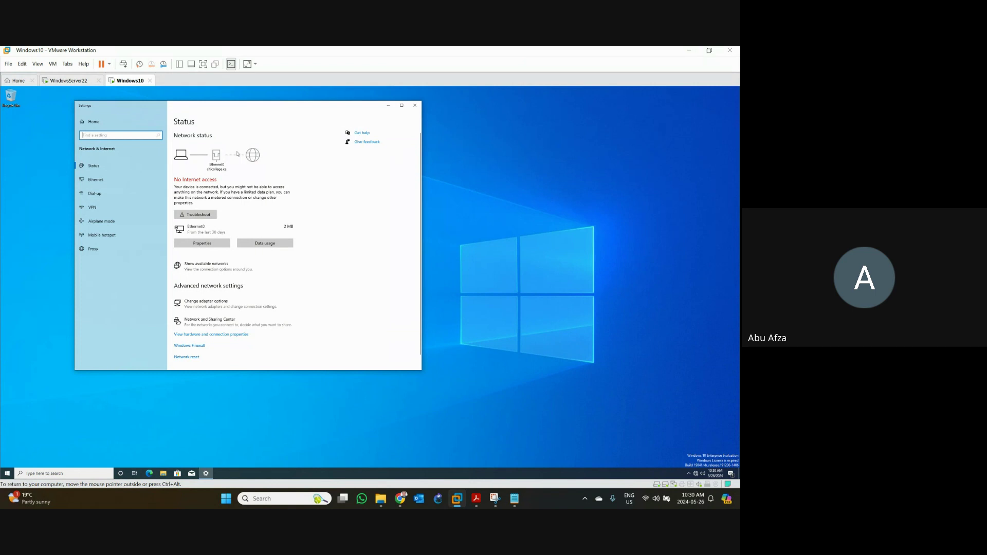
{"action": "left_click", "coordinate": [89, 209]}
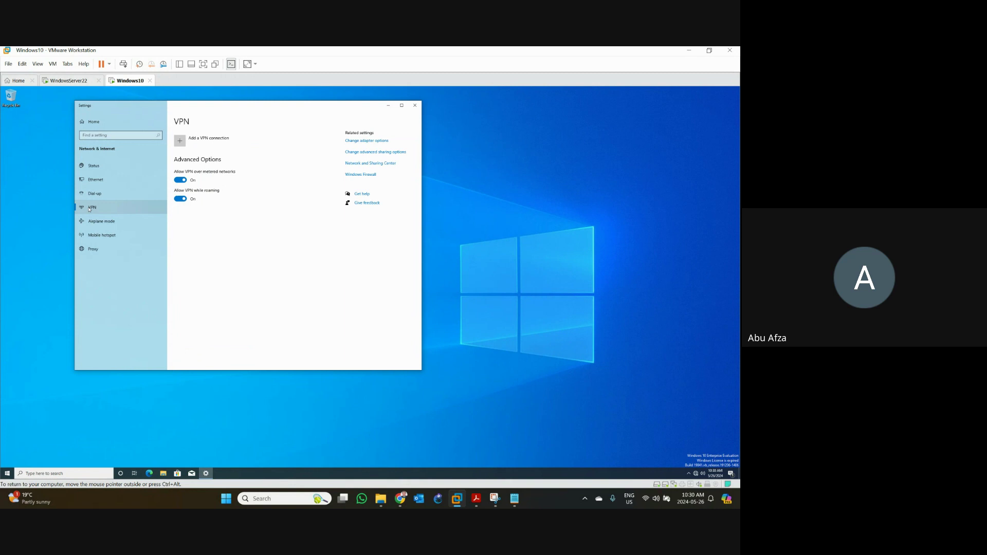
- Add a Windows (built-in) VPN connection to server 172.16.0.254 using user name and password sign-in
{"action": "left_click", "coordinate": [184, 144]}
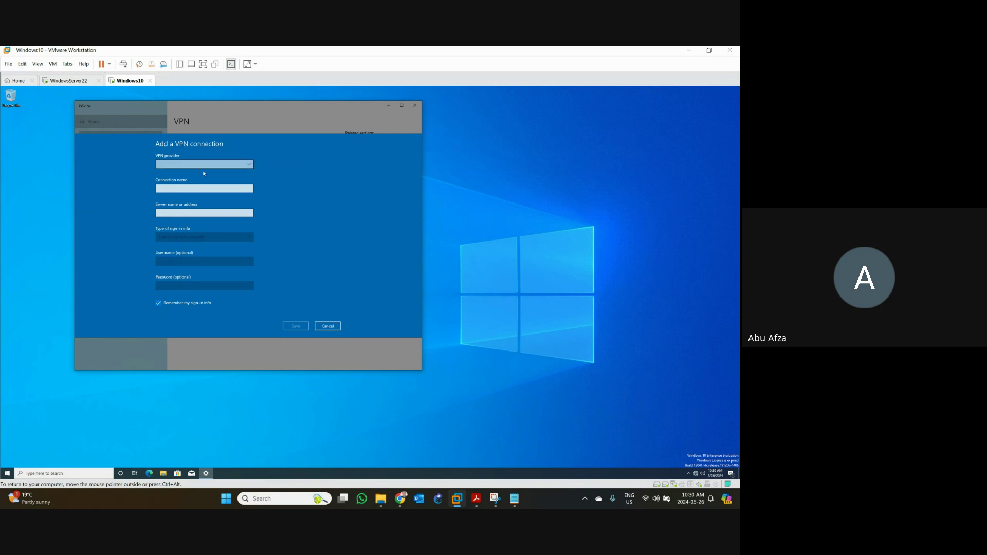
{"action": "left_click", "coordinate": [211, 164]}
{"action": "left_click", "coordinate": [211, 164]}
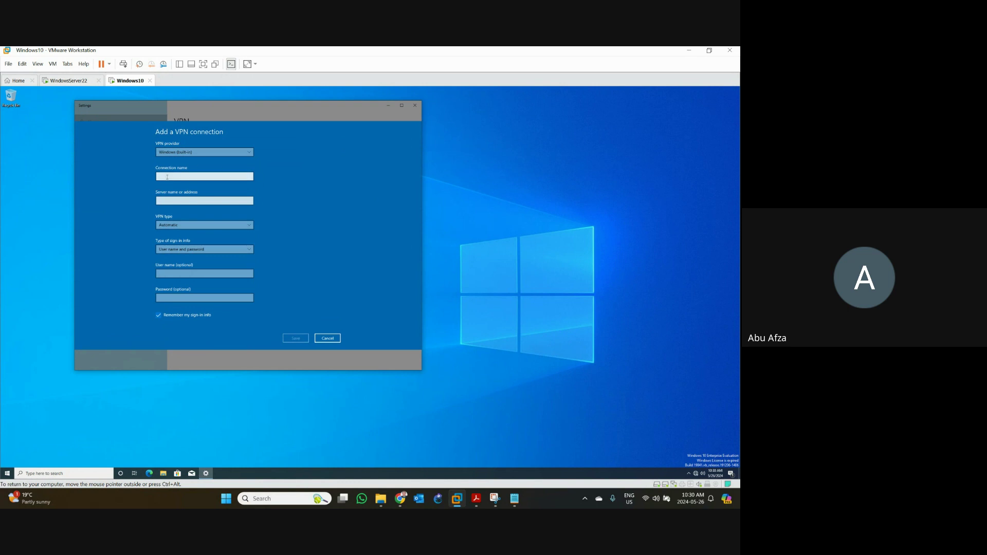
{"action": "left_click", "coordinate": [168, 177]}
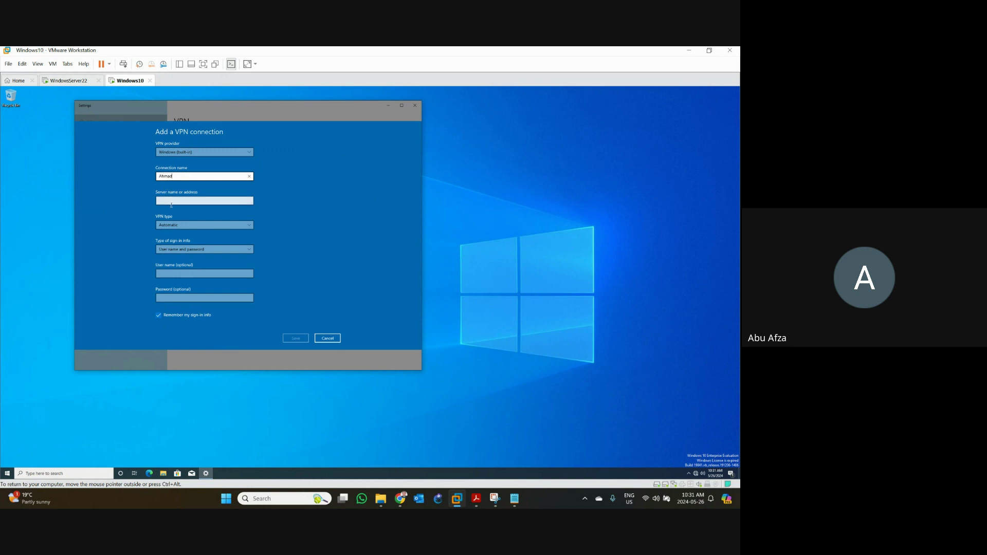
{"action": "left_click", "coordinate": [172, 205]}
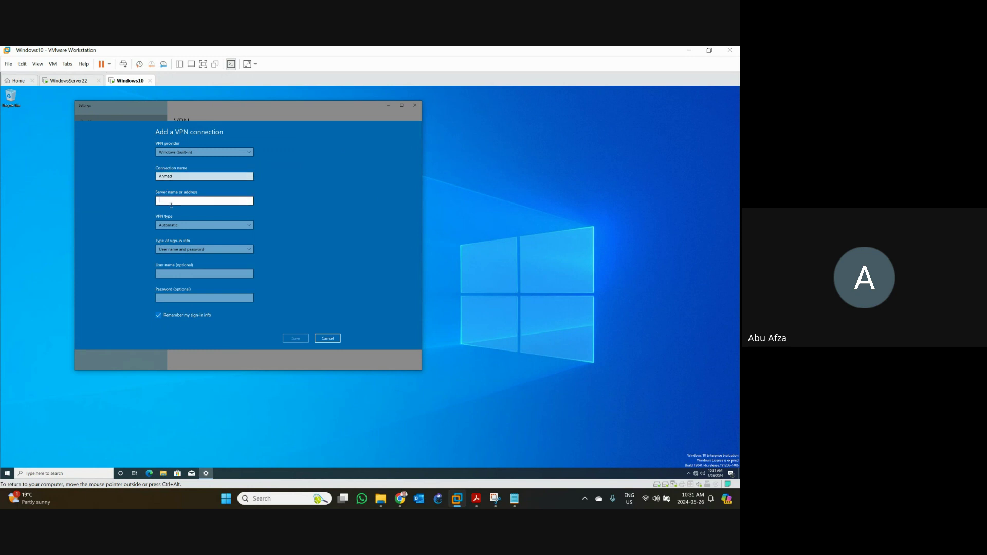
{"action": "type", "text": "172.16.0.254"}
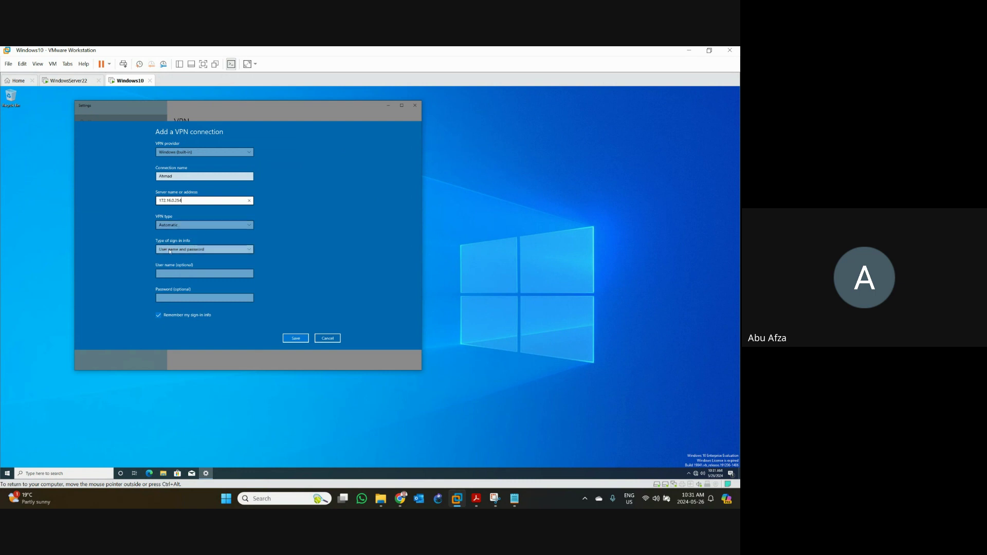
{"action": "left_click", "coordinate": [185, 249]}
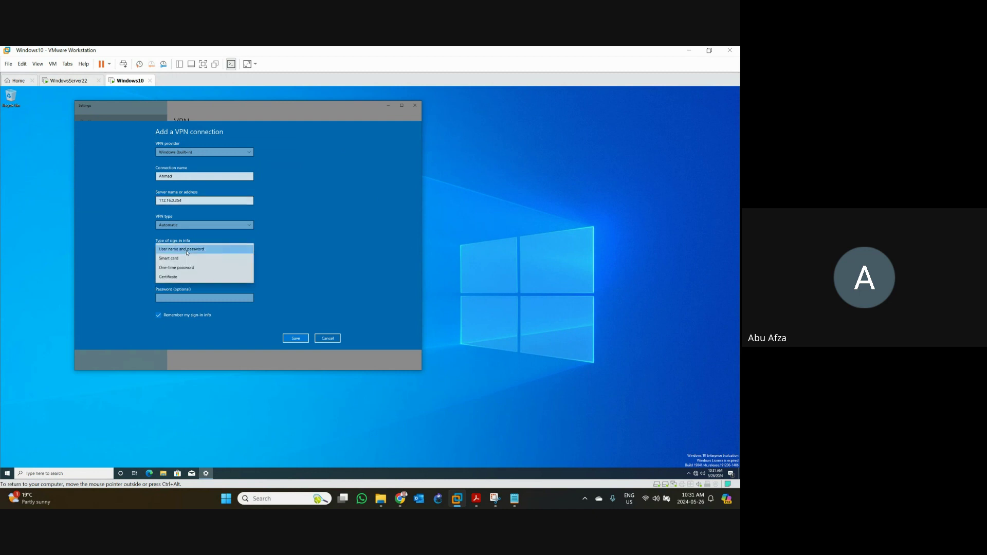
{"action": "left_click", "coordinate": [187, 250]}
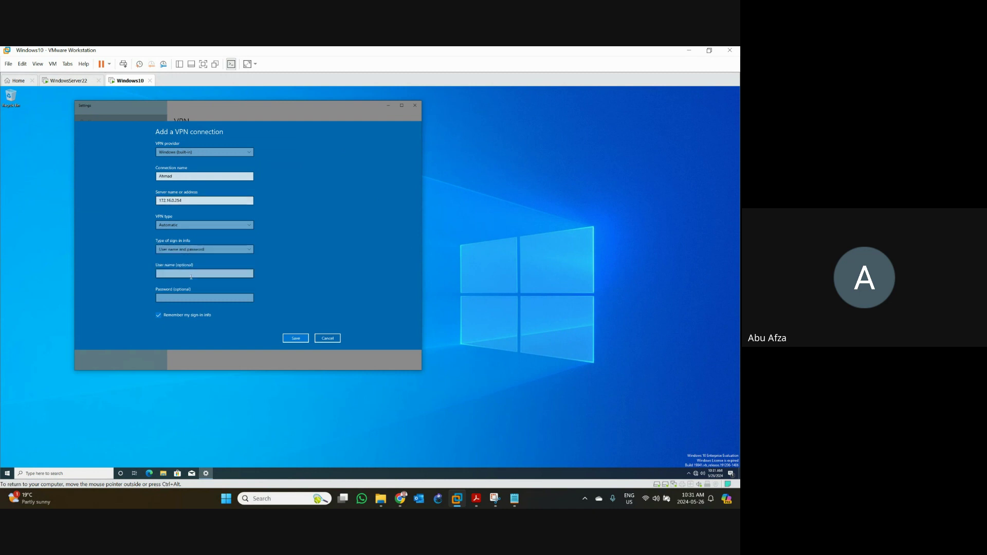
{"action": "left_click", "coordinate": [191, 275]}
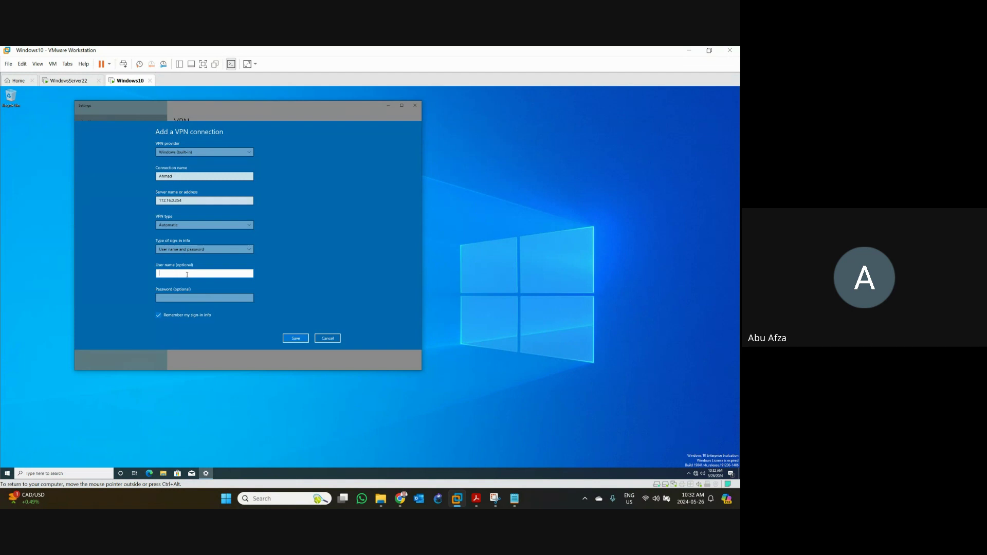
- Paste the login name and password from the notes into the VPN fields and save the connection
{"action": "left_click", "coordinate": [514, 498]}
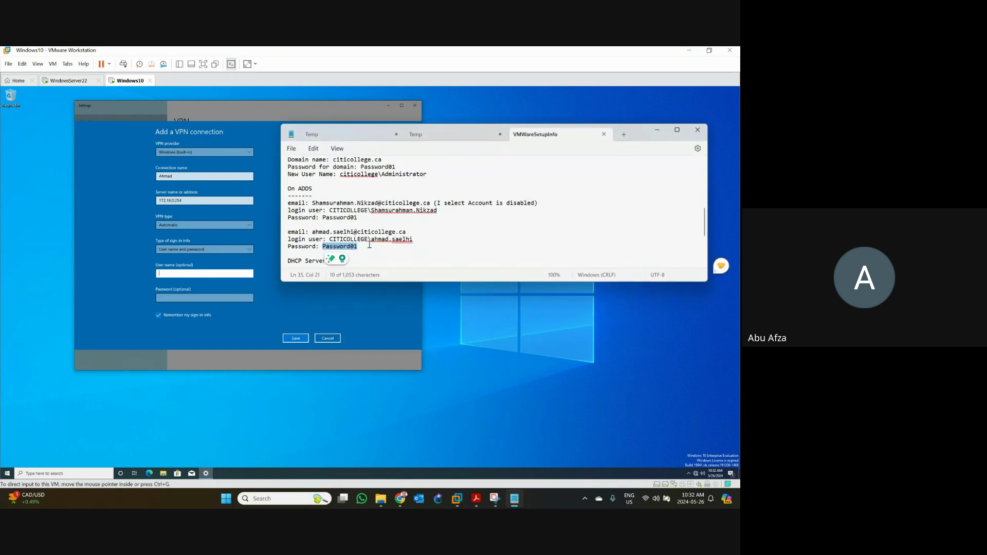
{"action": "left_click_drag", "start_coordinate": [372, 240], "coordinate": [412, 241]}
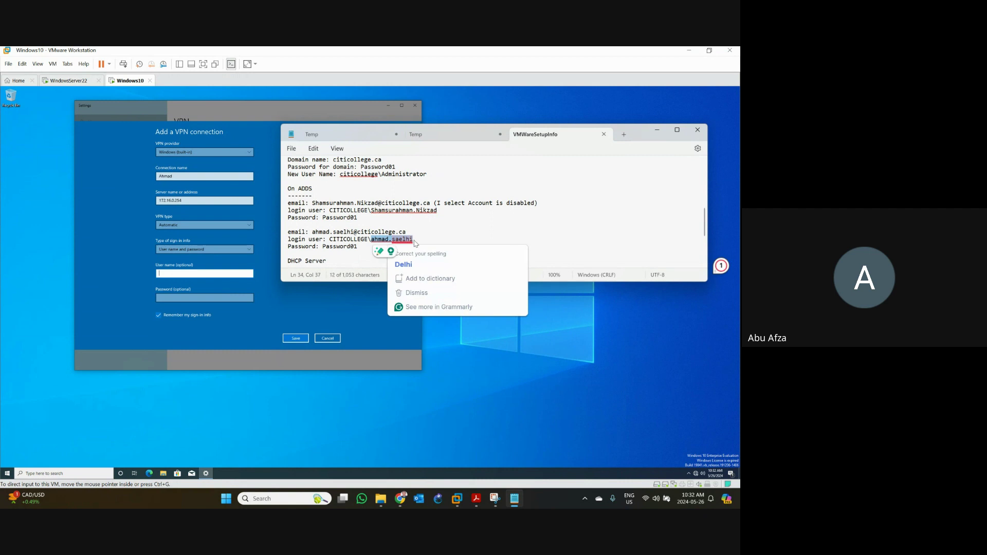
{"action": "left_click", "coordinate": [206, 274]}
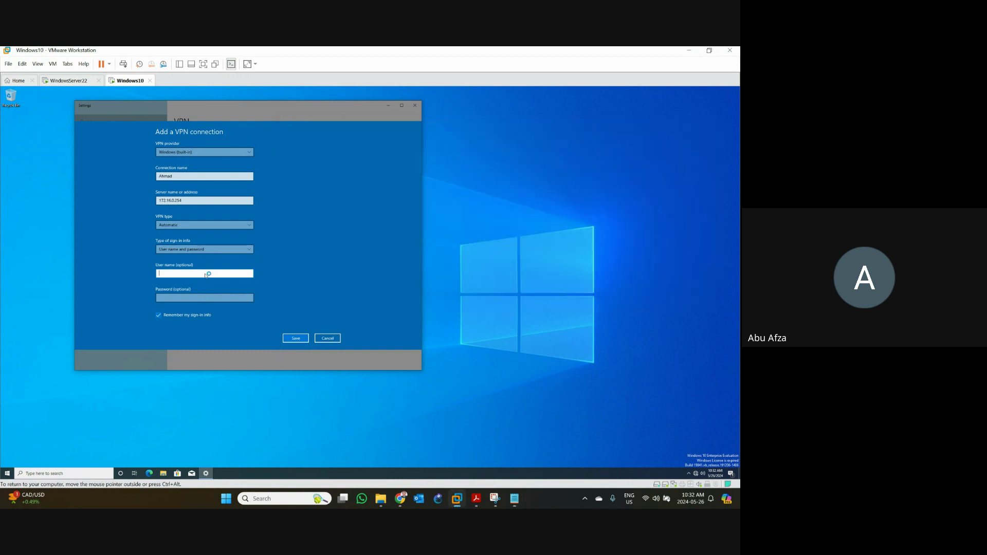
{"action": "key", "text": "ctrl+v"}
{"action": "left_click", "coordinate": [193, 296]}
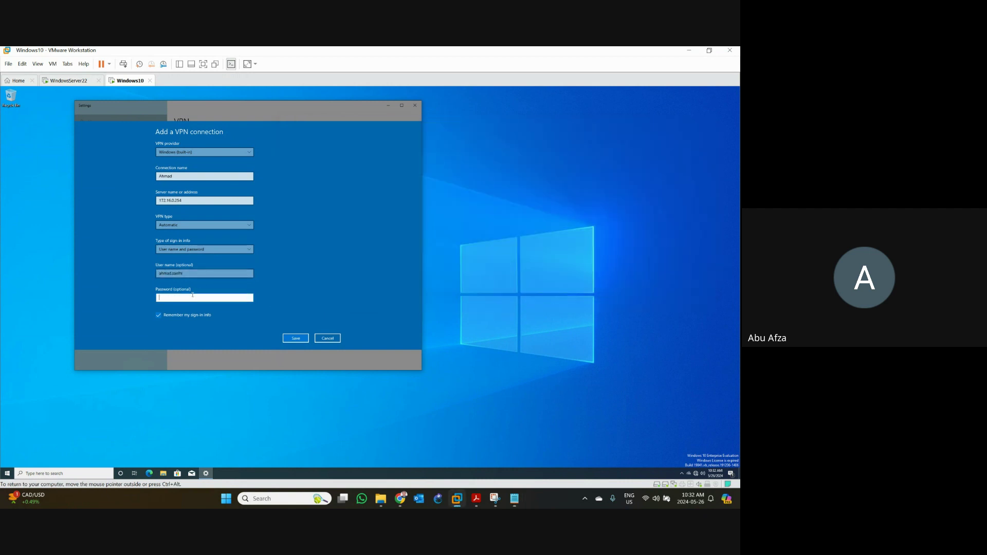
{"action": "key", "text": "alt+Tab"}
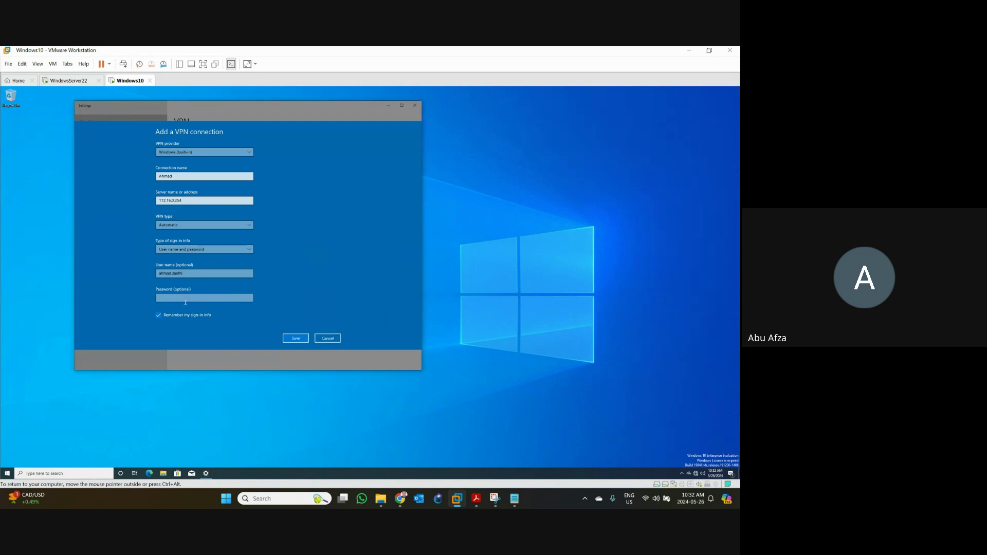
{"action": "left_click", "coordinate": [514, 499]}
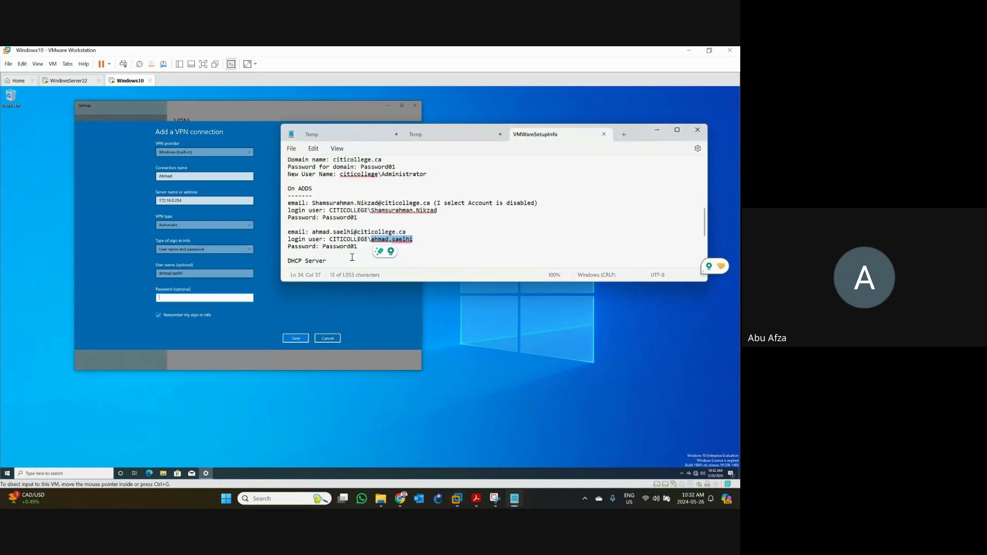
{"action": "double_click", "coordinate": [340, 247]}
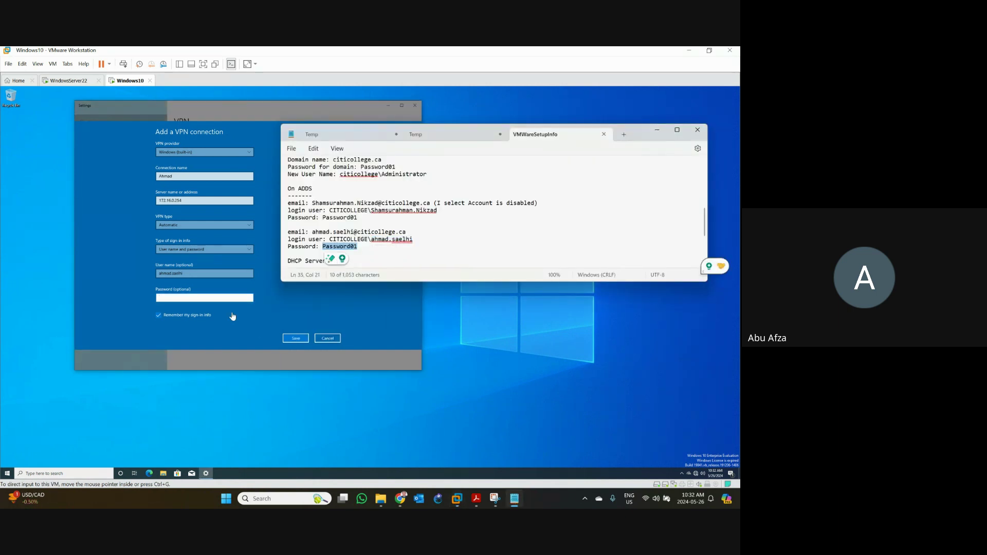
{"action": "left_click", "coordinate": [216, 297]}
{"action": "key", "text": "ctrl+v"}
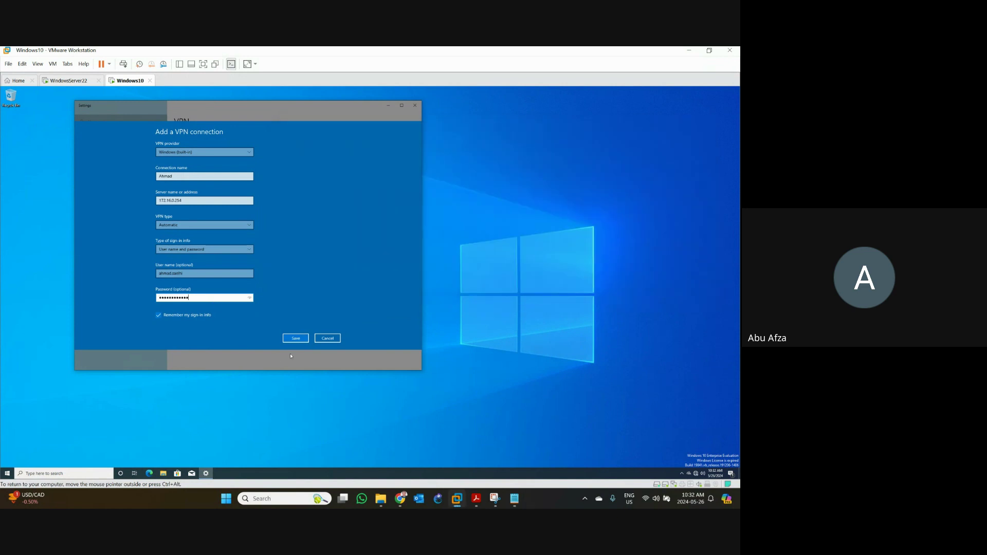
{"action": "left_click", "coordinate": [295, 338]}
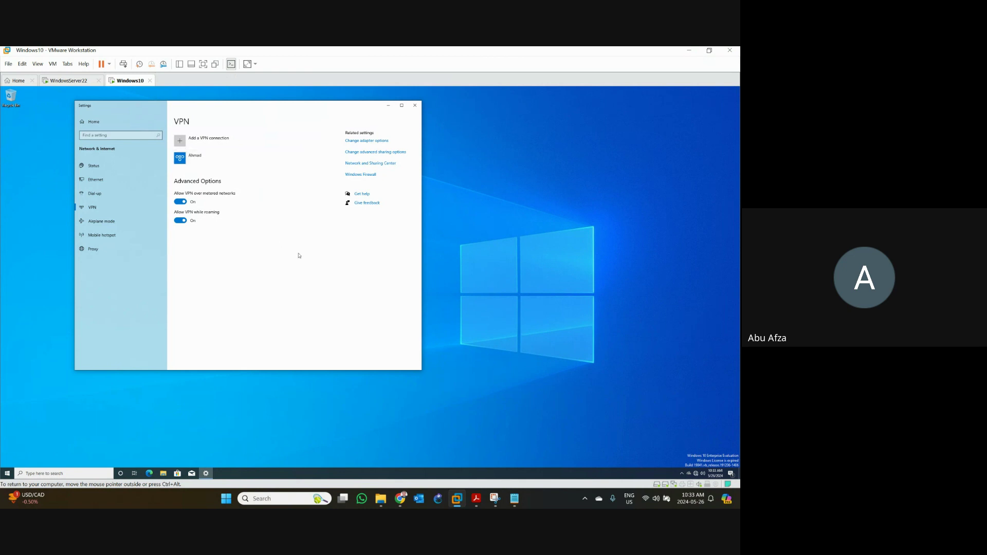
- Select the new VPN connection and connect it to 172.16.0.254
{"action": "left_click", "coordinate": [191, 162]}
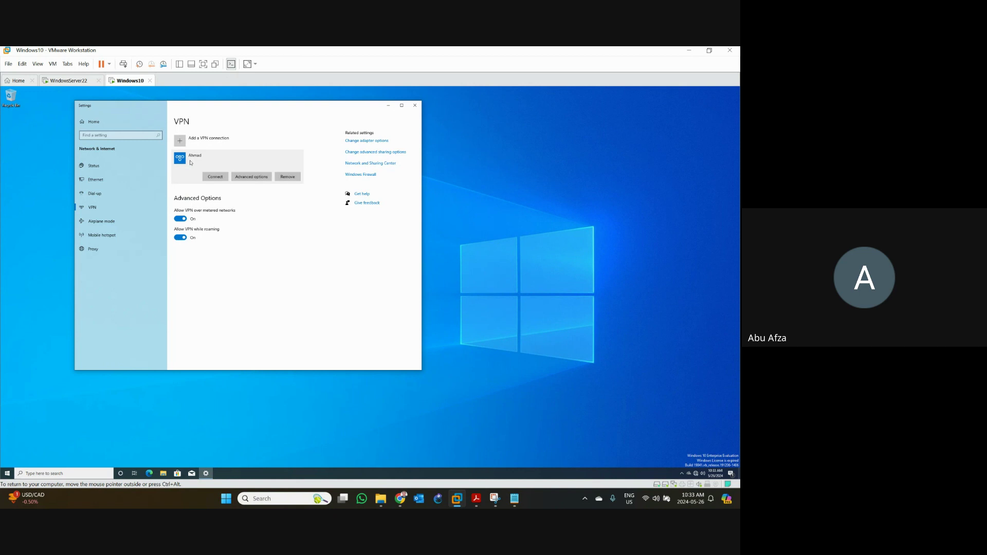
{"action": "left_click", "coordinate": [221, 178]}
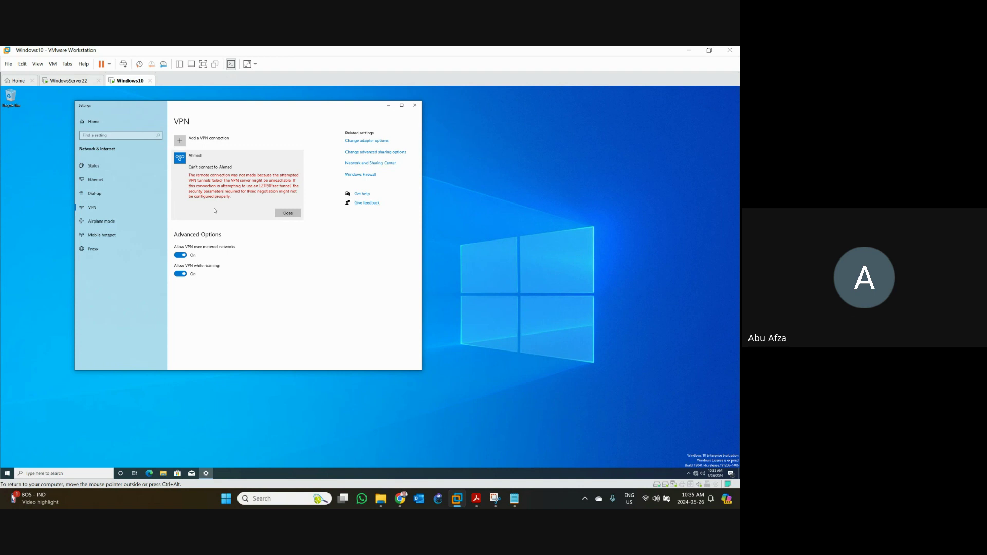
- Close the Can't connect error and open the VPN connection's advanced options
{"action": "left_click", "coordinate": [289, 214]}
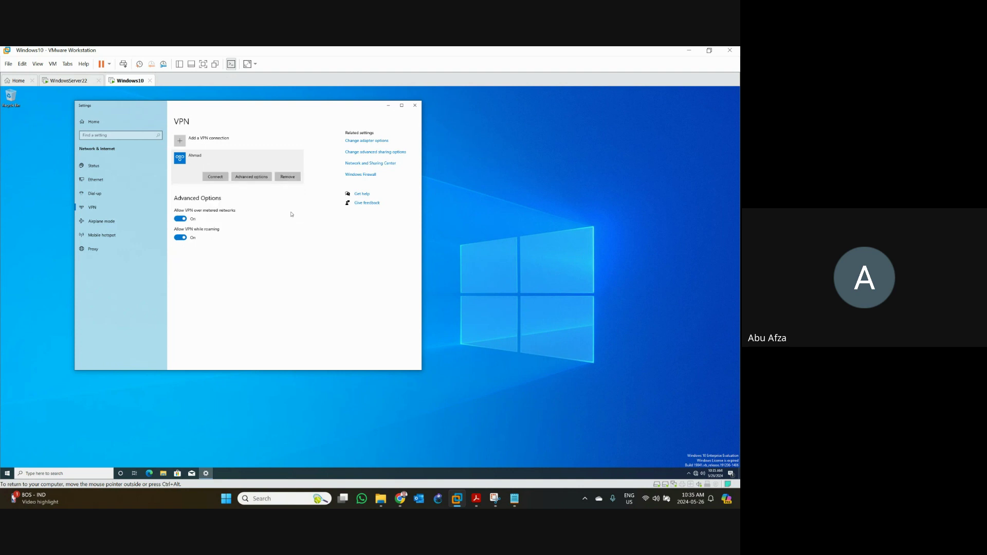
{"action": "left_click", "coordinate": [243, 179]}
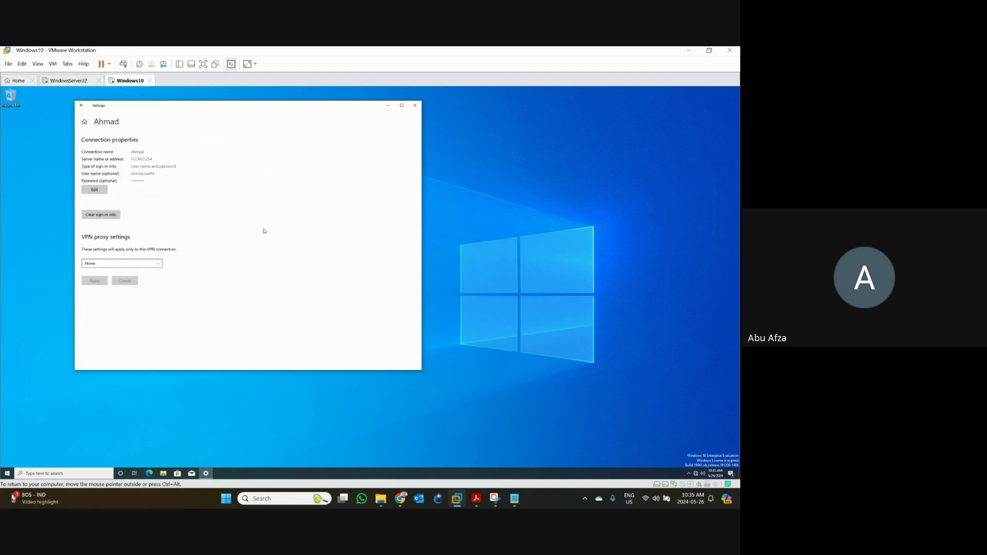
- Change the VPN server address to 172.16.0.10, save it, and go back to the VPN list
{"action": "left_click", "coordinate": [96, 190]}
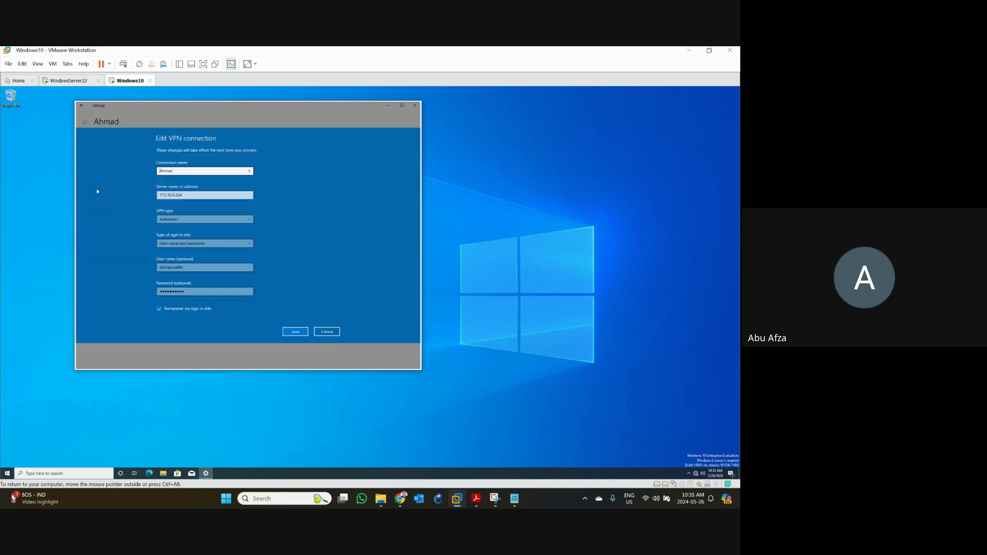
{"action": "left_click", "coordinate": [194, 195]}
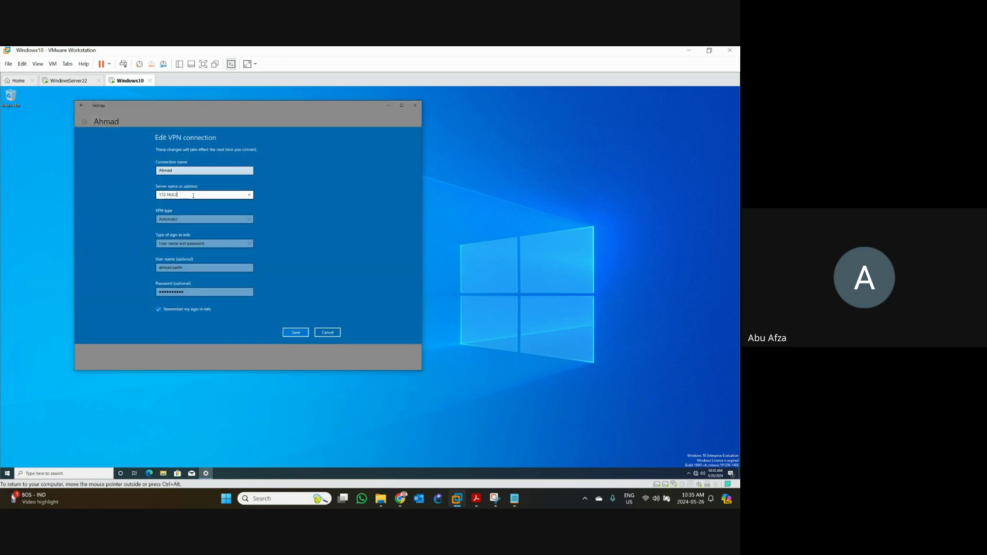
{"action": "type", "text": "10"}
{"action": "left_click", "coordinate": [297, 333]}
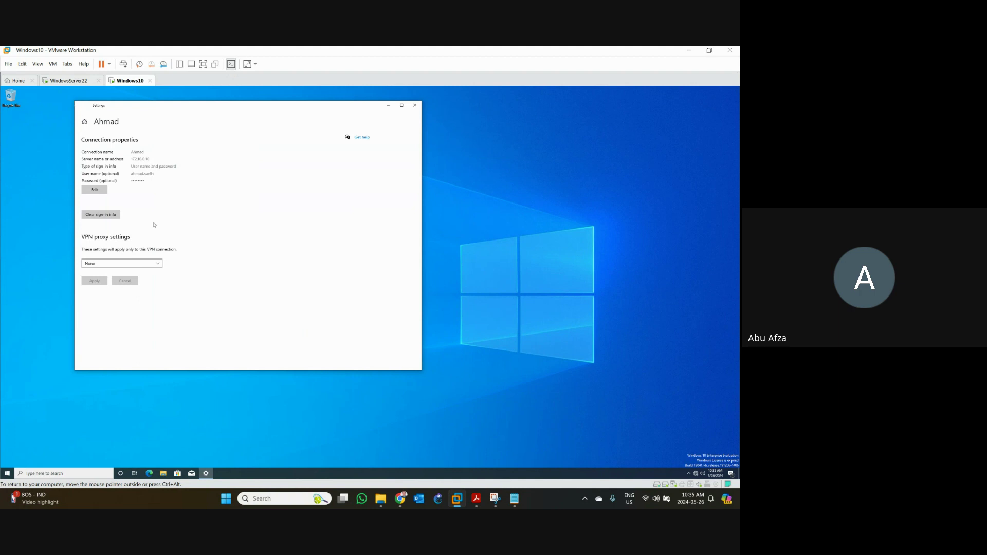
{"action": "key", "text": "alt+Left"}
- Retry the VPN connection, then switch to the TP-Link IKEv2 VPN article in Chrome
{"action": "left_click", "coordinate": [186, 157]}
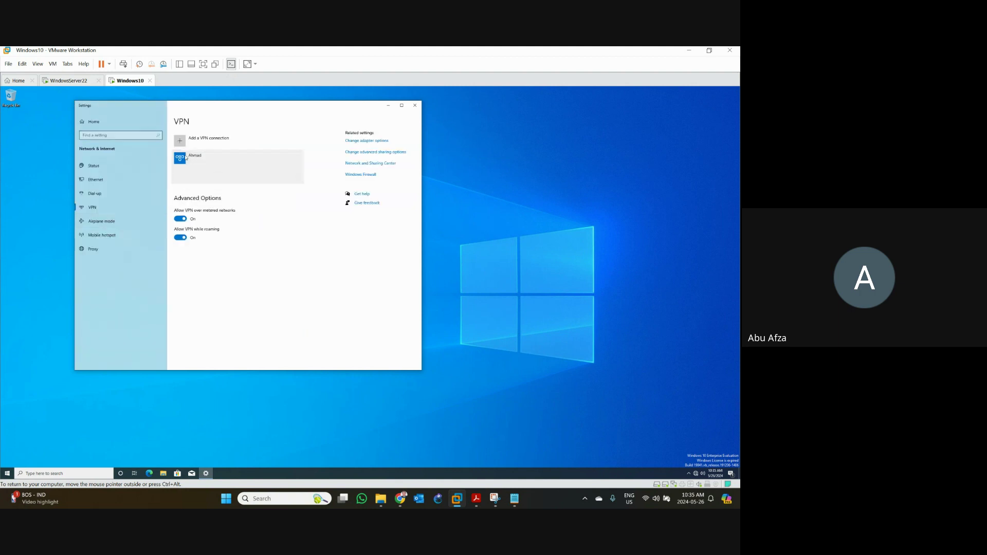
{"action": "left_click", "coordinate": [206, 180]}
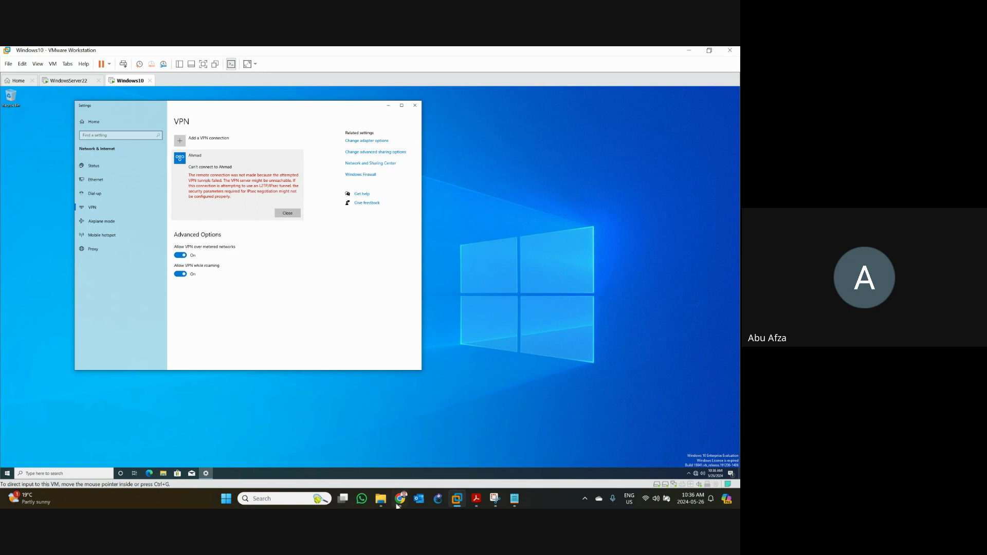
{"action": "key", "text": "alt+Tab"}
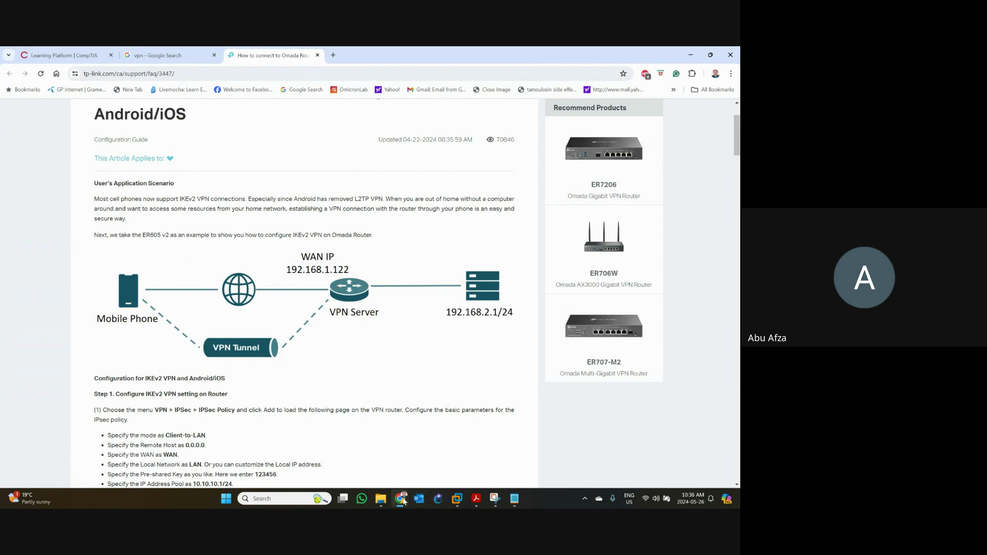
- Check the Google Meet call, return to the TP-Link article, then minimize Chrome
{"action": "mouse_move", "coordinate": [400, 498]}
{"action": "left_click", "coordinate": [329, 453]}
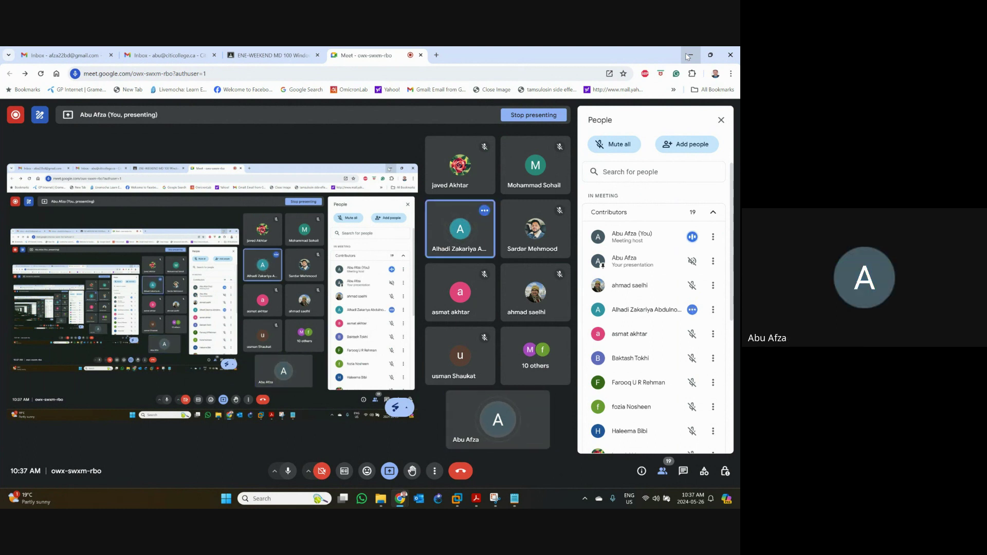
{"action": "mouse_move", "coordinate": [438, 240]}
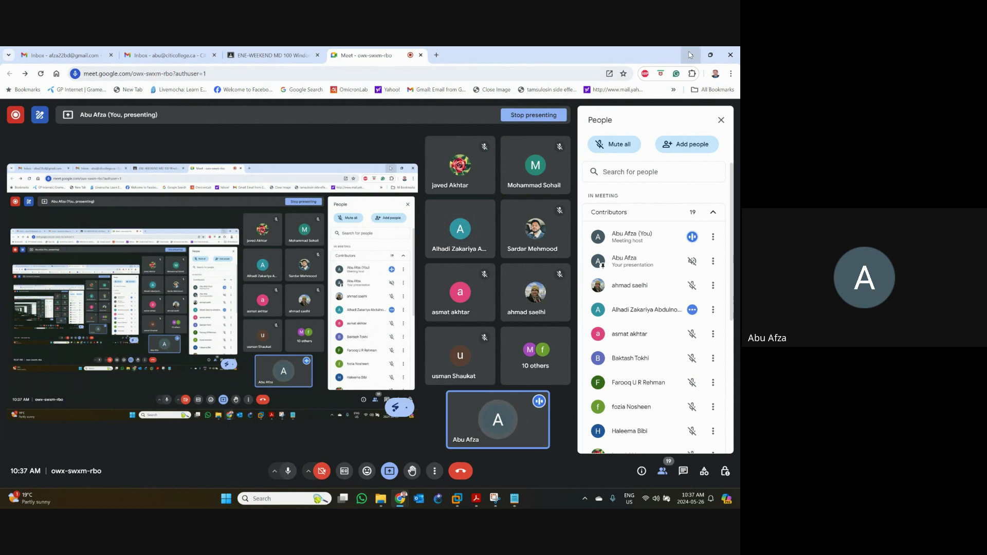
{"action": "key", "text": "alt+Tab"}
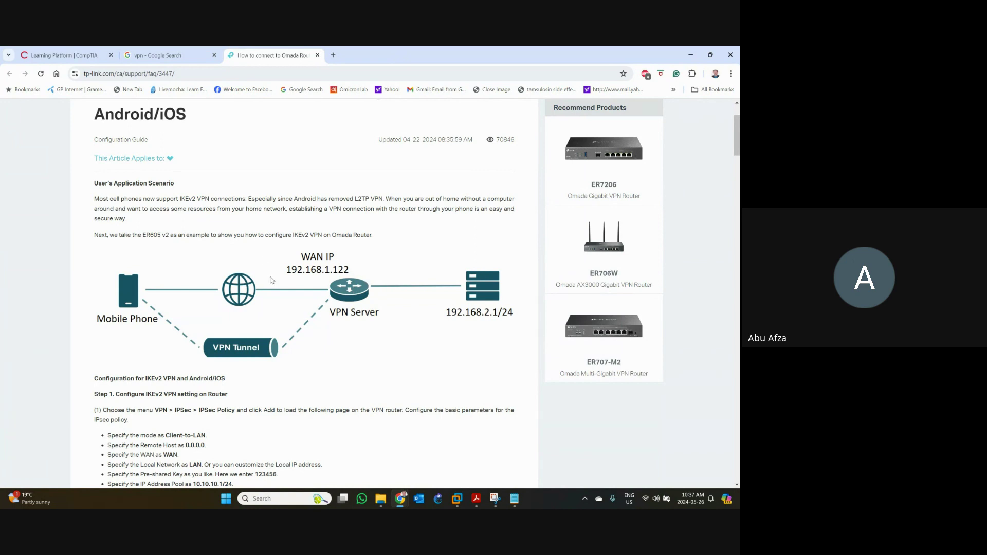
{"action": "left_click", "coordinate": [690, 54]}
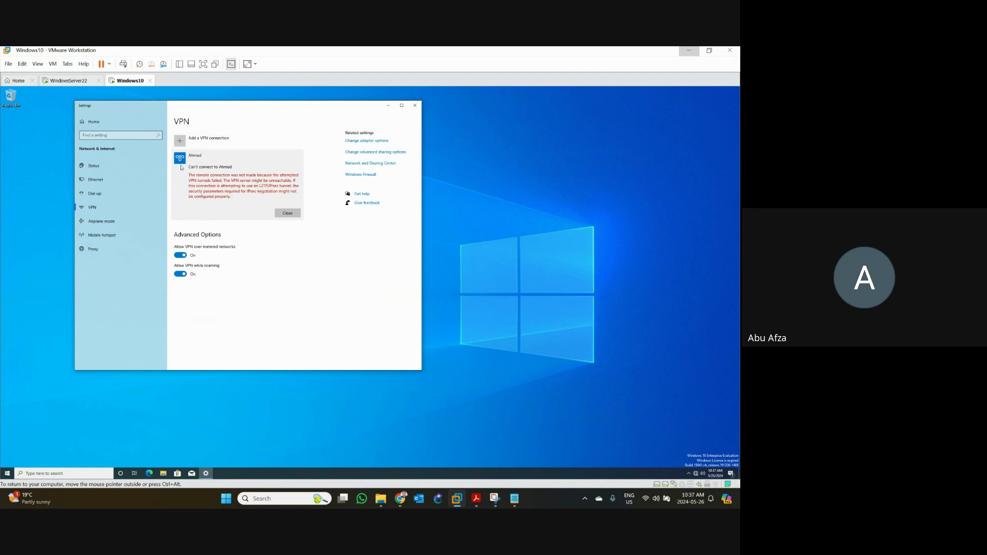
- Dismiss the VPN connection error and close the Windows 10 Settings window
{"action": "left_click", "coordinate": [286, 213]}
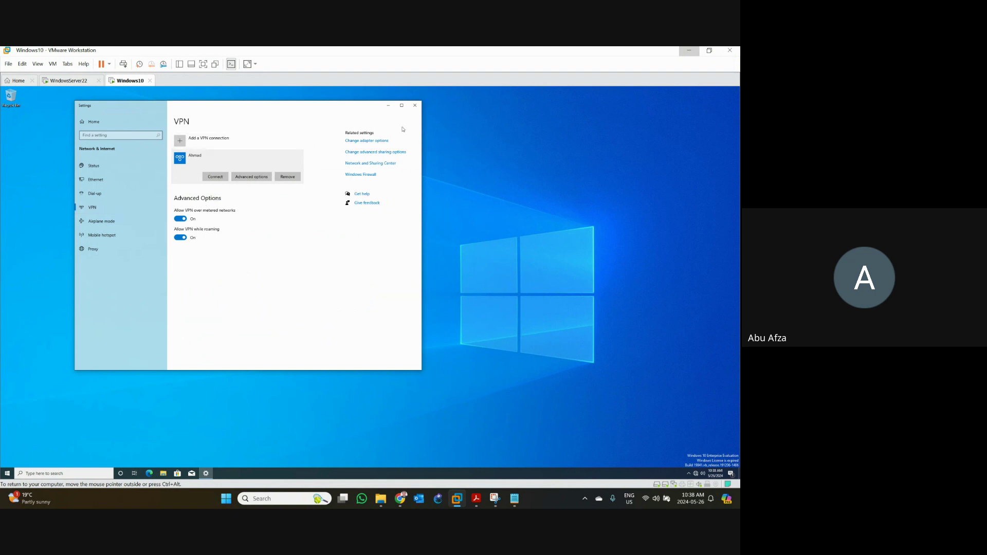
{"action": "left_click", "coordinate": [416, 106]}
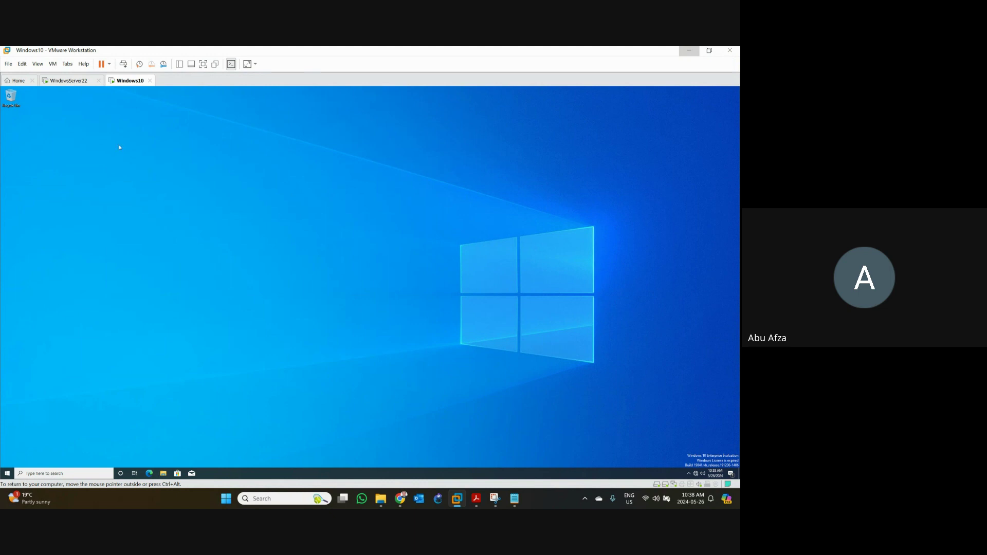
- In the Windows10 VM, bring up the tray network menu with Troubleshoot problems and Network & Internet settings
{"action": "left_click", "coordinate": [74, 82]}
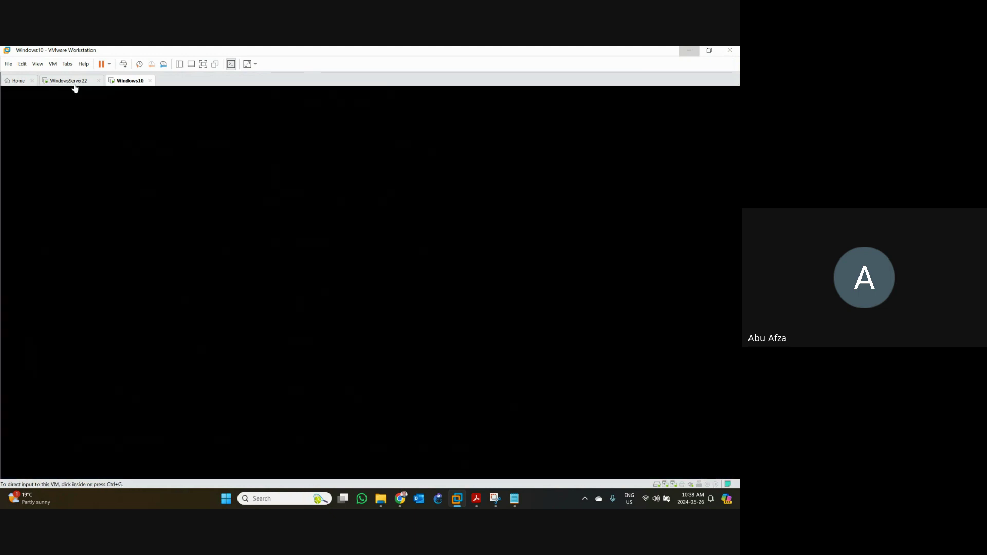
{"action": "left_click", "coordinate": [126, 82]}
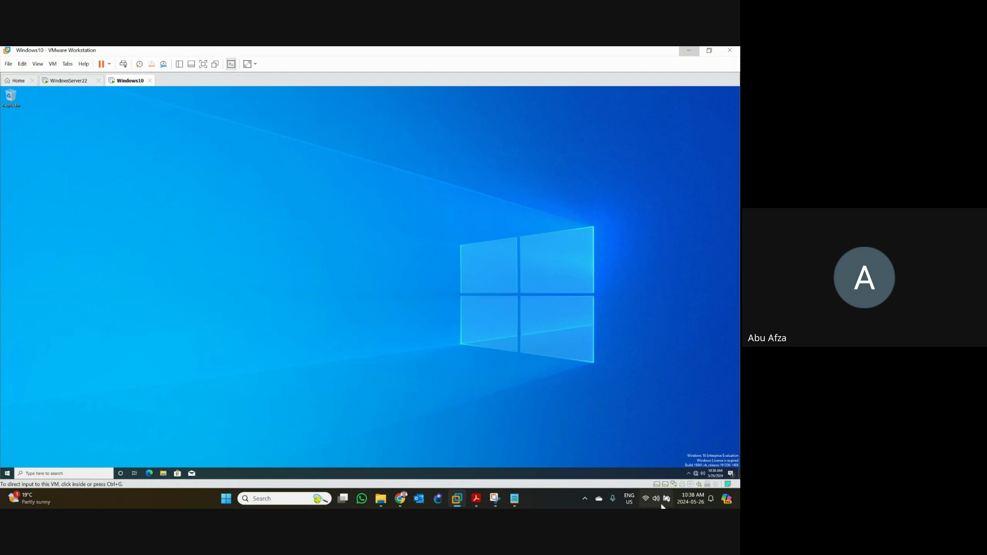
{"action": "left_click", "coordinate": [693, 477]}
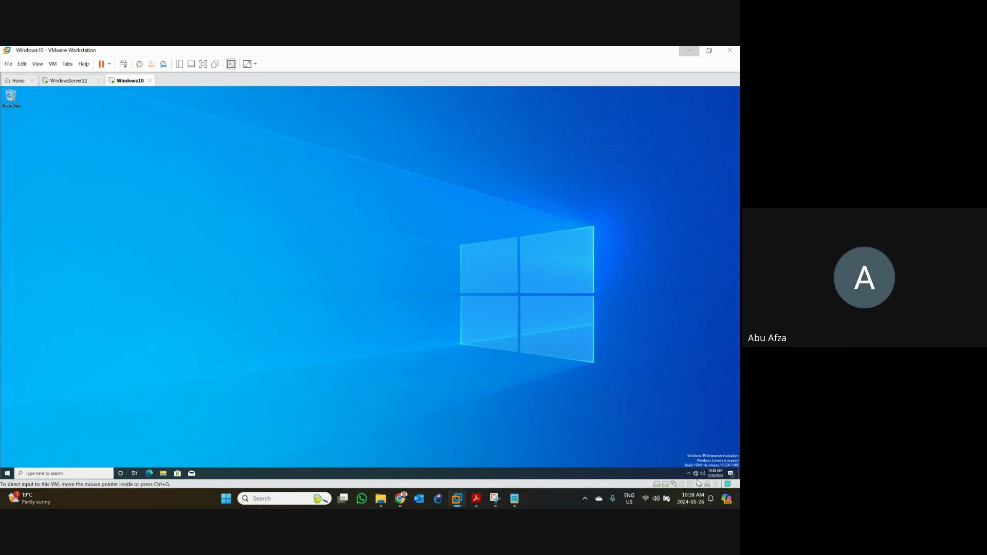
{"action": "left_click", "coordinate": [697, 475]}
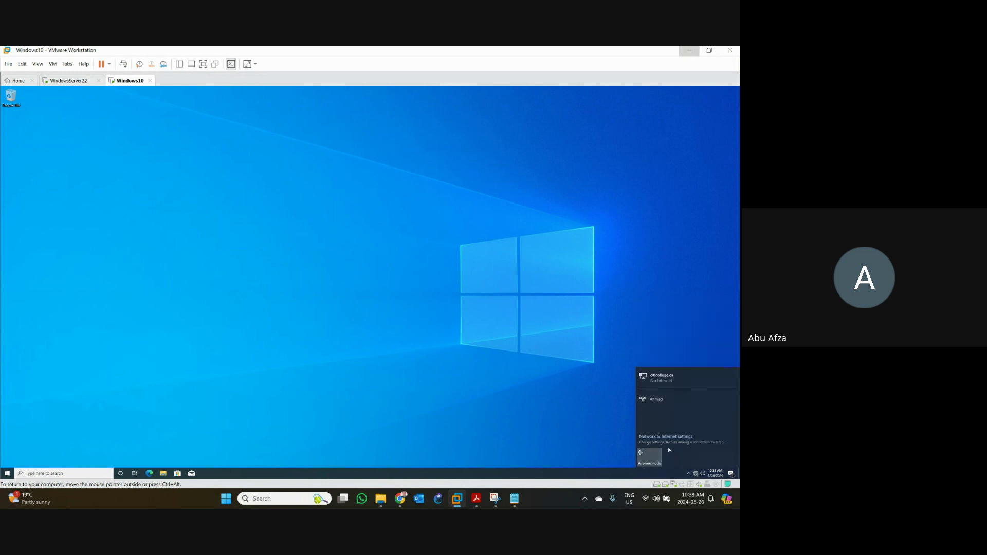
{"action": "right_click", "coordinate": [696, 475]}
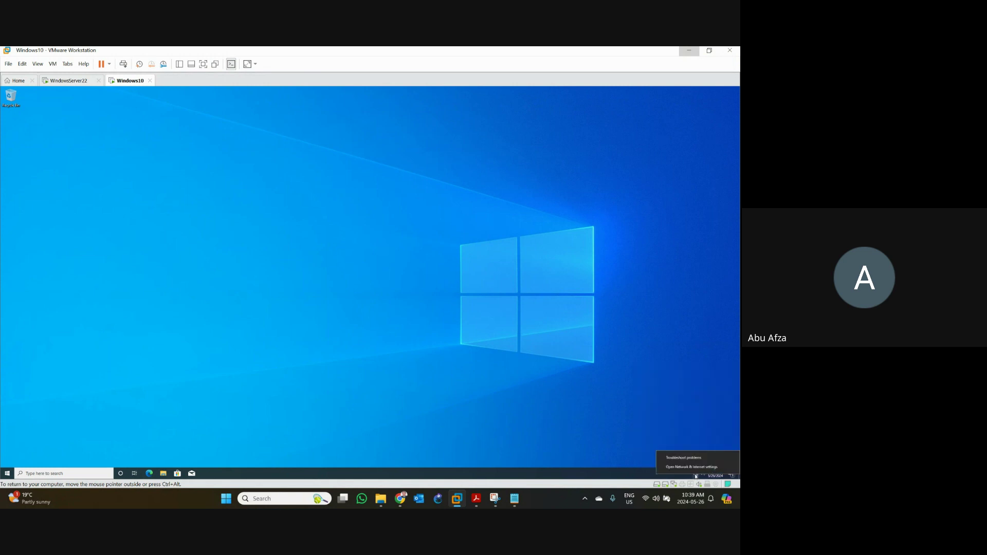
{"action": "left_click", "coordinate": [54, 474]}
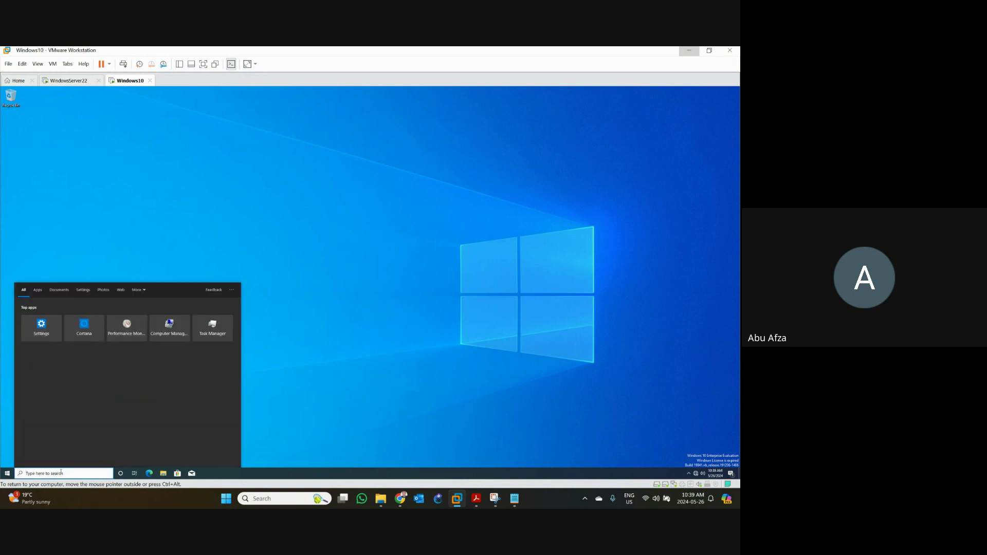
{"action": "type", "text": "cmd"}
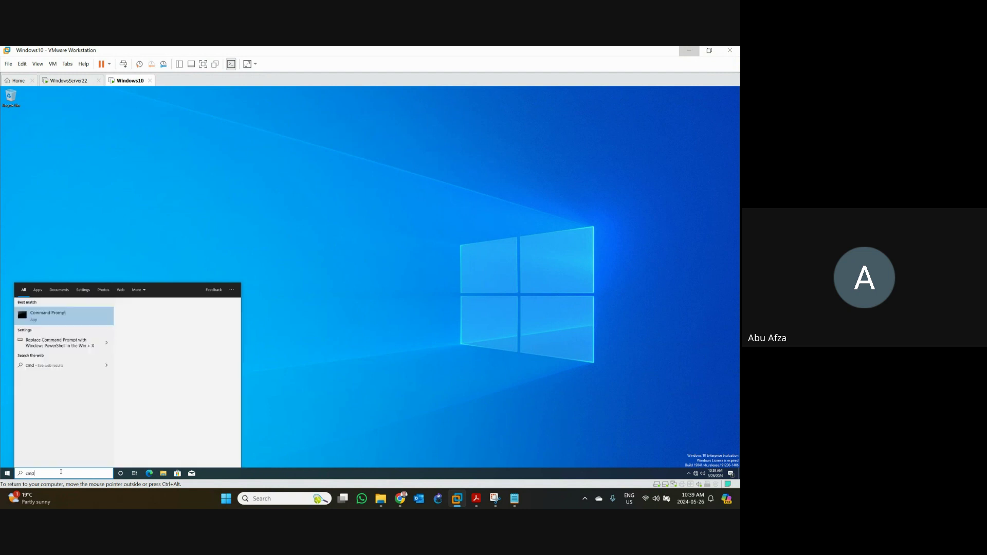
{"action": "key", "text": "Return"}
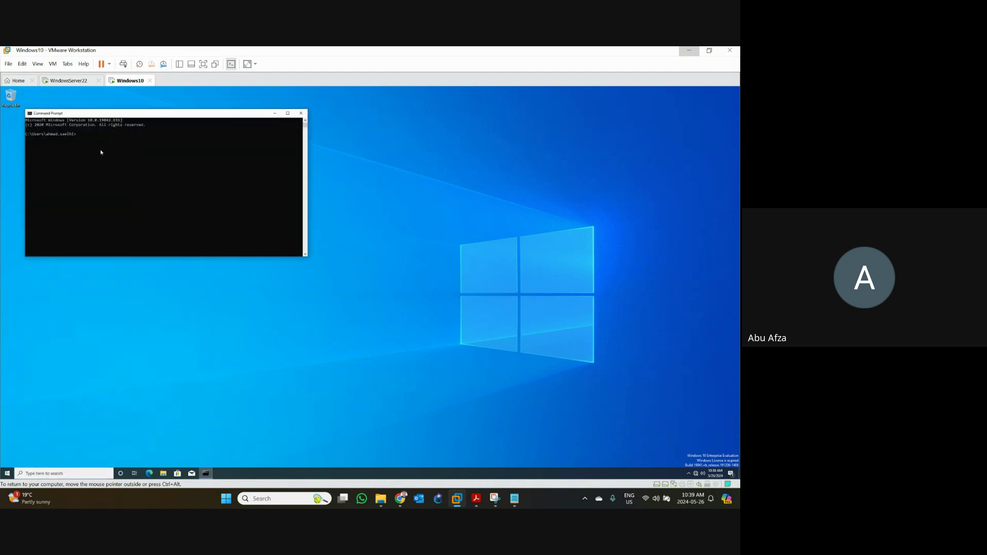
{"action": "type", "text": "ipconfig"}
{"action": "key", "text": "Return"}
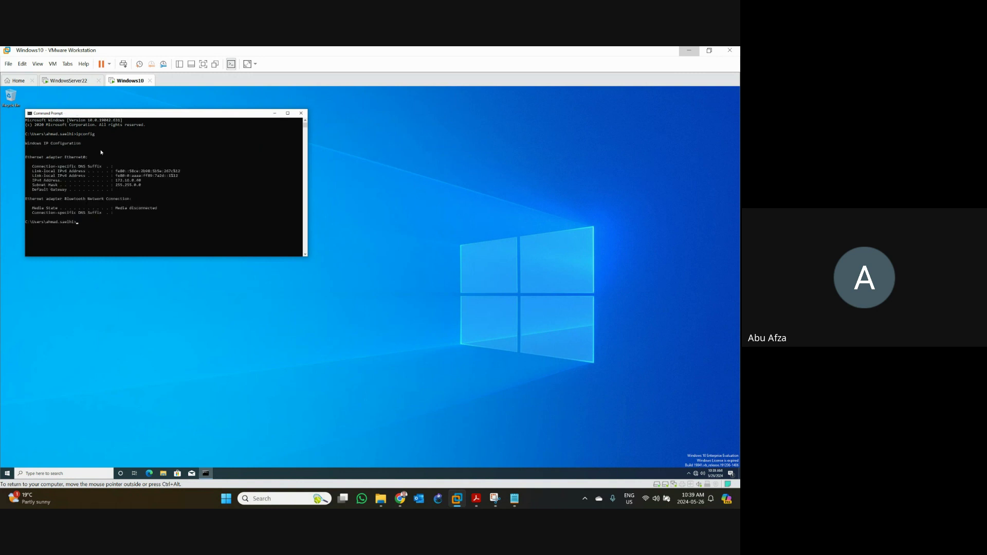
{"action": "left_click", "coordinate": [133, 181]}
{"action": "double_click", "coordinate": [130, 181]}
{"action": "left_click", "coordinate": [301, 113]}
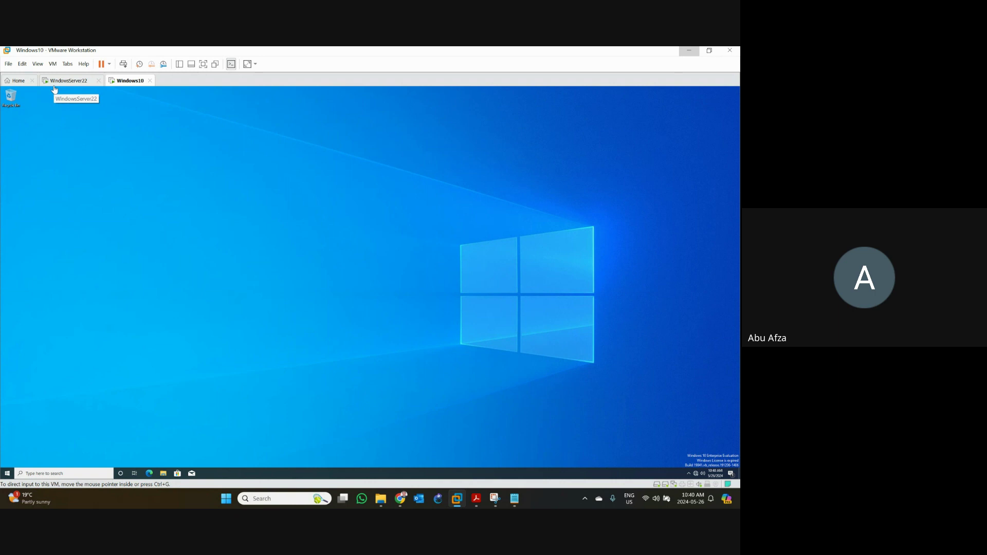
- Sign in to the WindowsServer22 VM as Administrator with the account password
{"action": "left_click", "coordinate": [85, 83]}
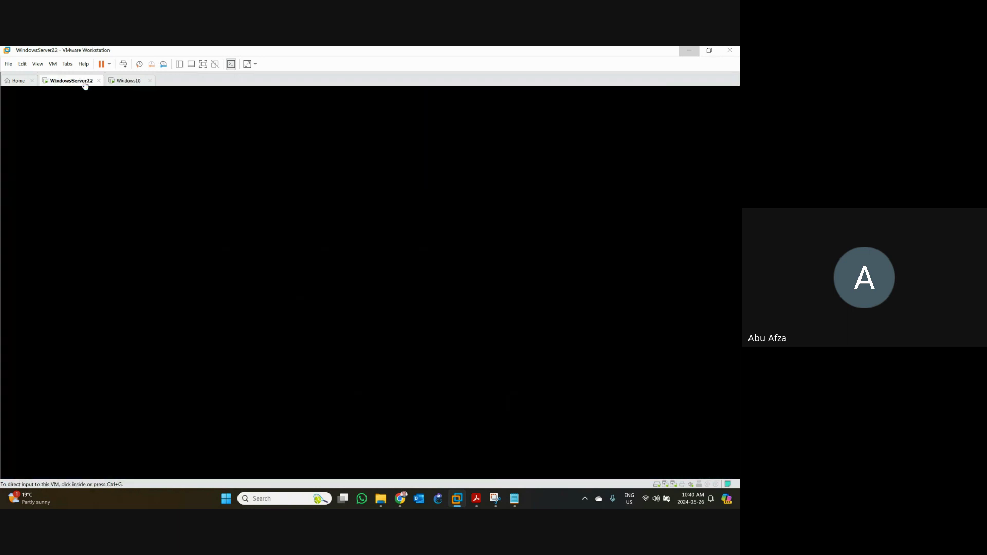
{"action": "left_click", "coordinate": [286, 275]}
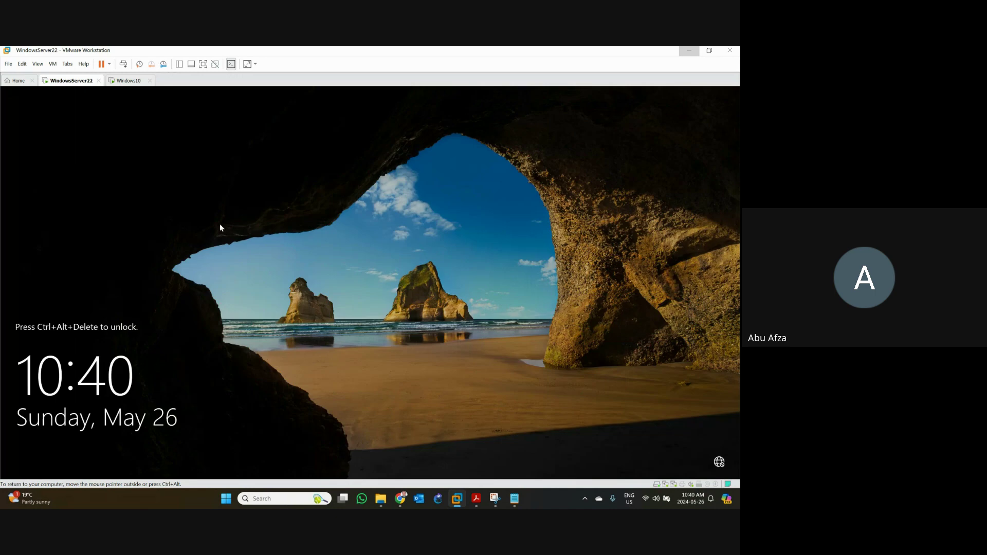
{"action": "left_click", "coordinate": [126, 66]}
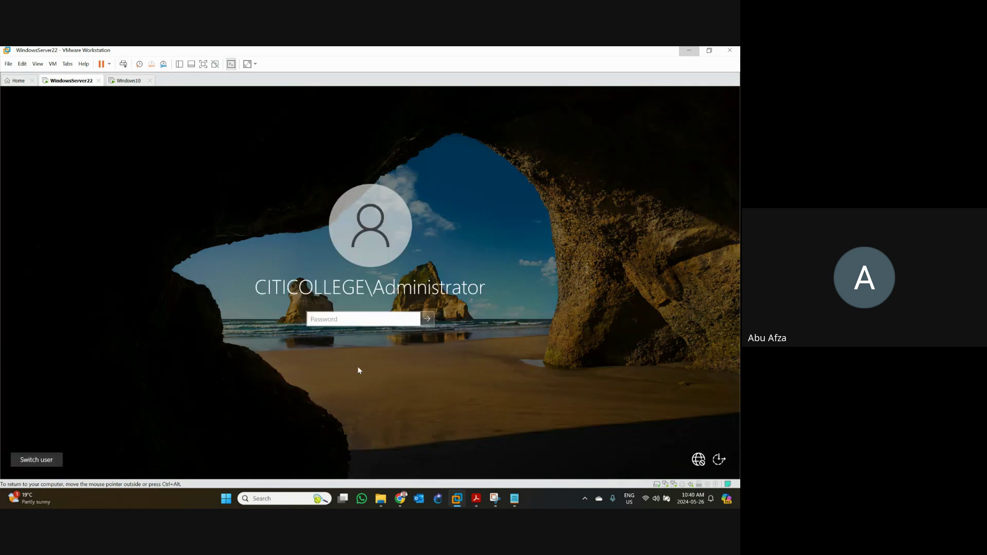
{"action": "type", "text": "••••••••••"}
{"action": "key", "text": "Return"}
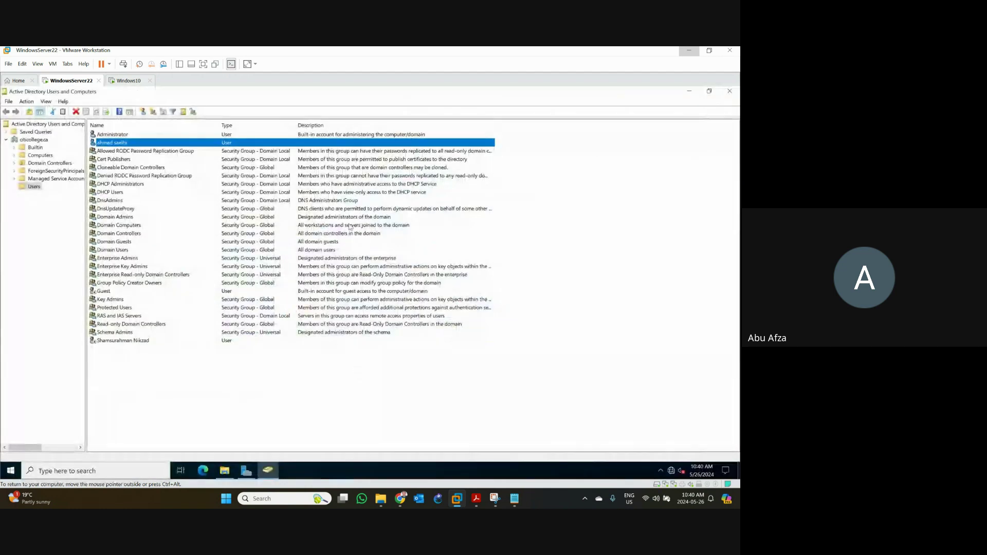
- Close Active Directory Users and Computers and Server Manager, shut down the server, and return to Windows10
{"action": "left_click", "coordinate": [729, 92]}
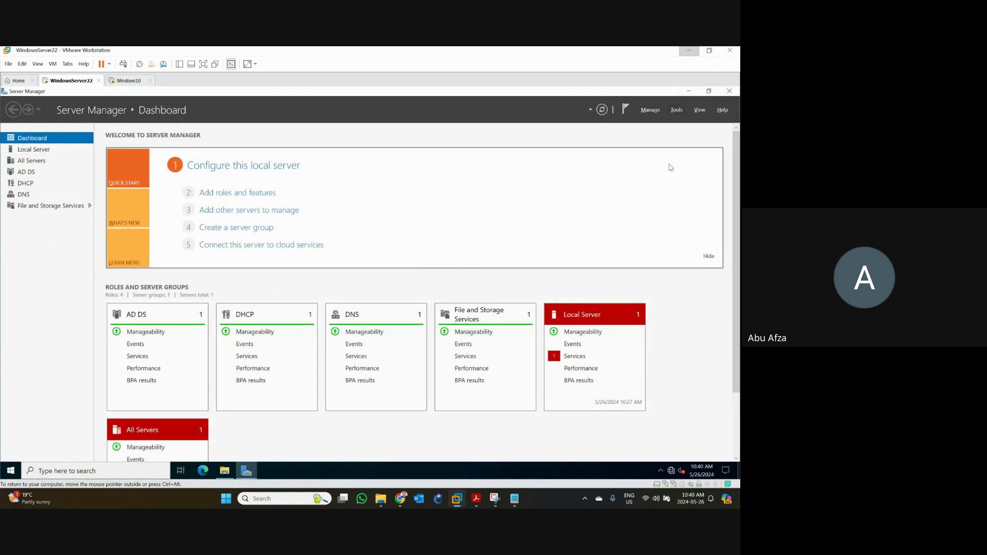
{"action": "left_click", "coordinate": [735, 92]}
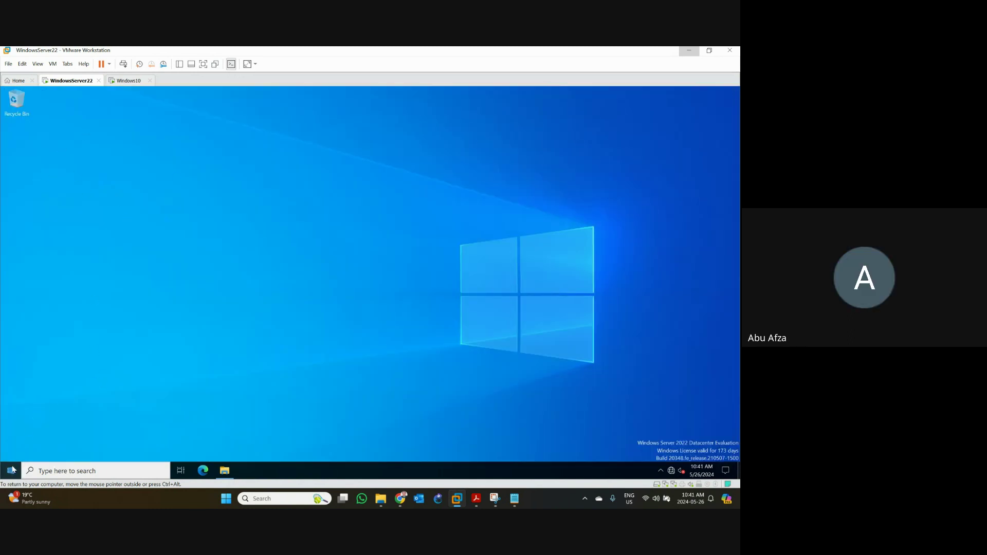
{"action": "left_click", "coordinate": [96, 471]}
{"action": "key", "text": "super"}
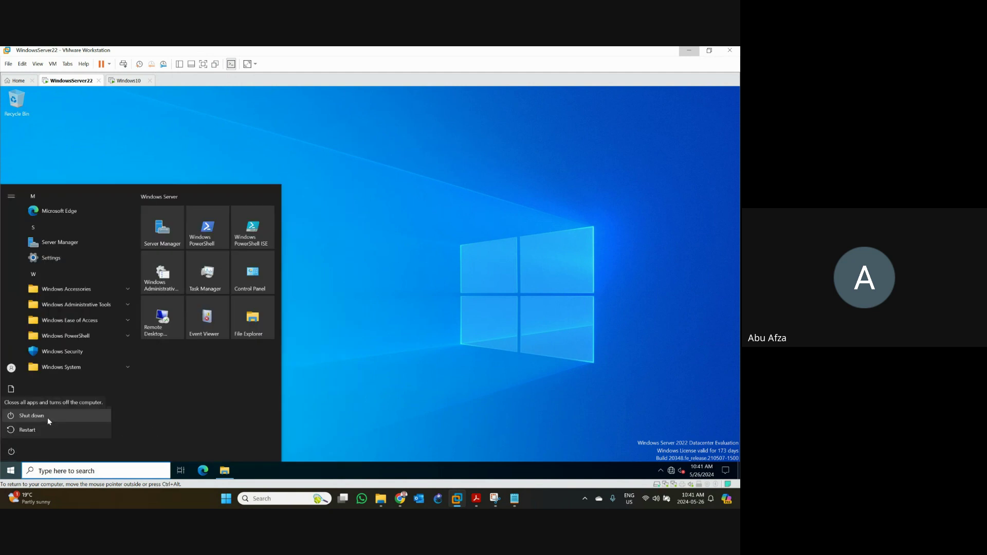
{"action": "left_click", "coordinate": [47, 418]}
{"action": "left_click", "coordinate": [126, 428]}
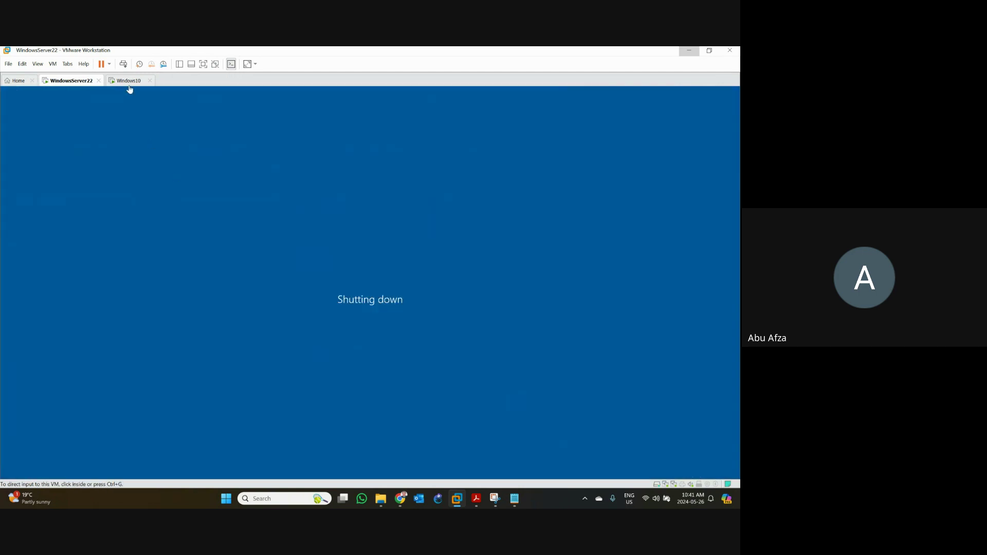
{"action": "left_click", "coordinate": [128, 83]}
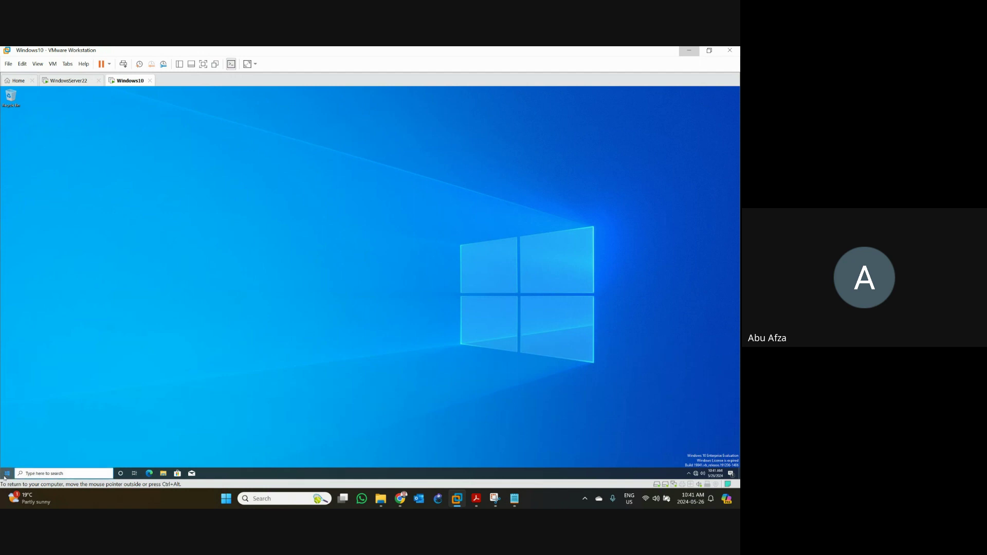
- Shut down the Windows10 guest from its Start menu power options
{"action": "left_click", "coordinate": [6, 474]}
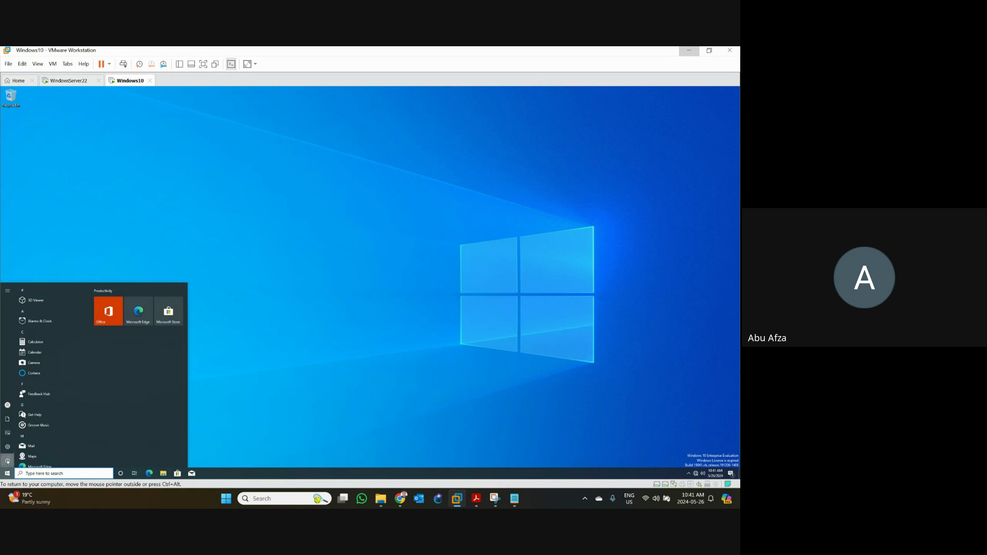
{"action": "left_click", "coordinate": [7, 461]}
{"action": "left_click", "coordinate": [30, 439]}
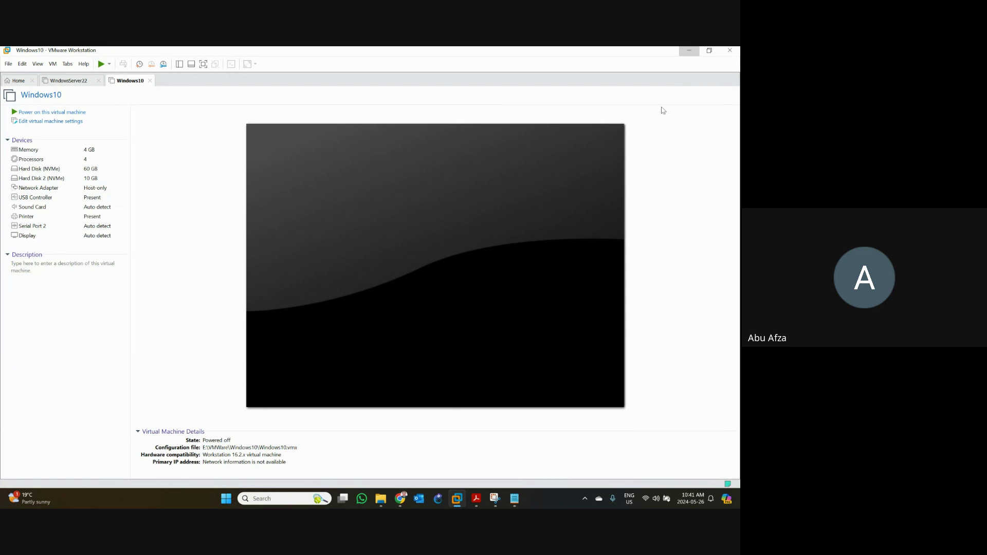
- Close VMware Workstation and the VMWareSetupInfo notes, then bring the Google Meet call back
{"action": "left_click", "coordinate": [734, 51]}
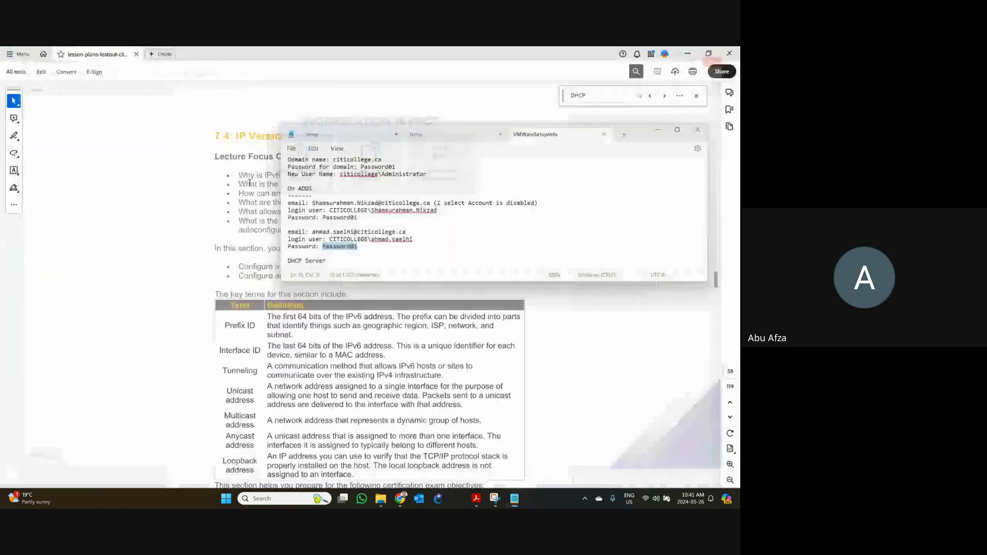
{"action": "left_click", "coordinate": [603, 135]}
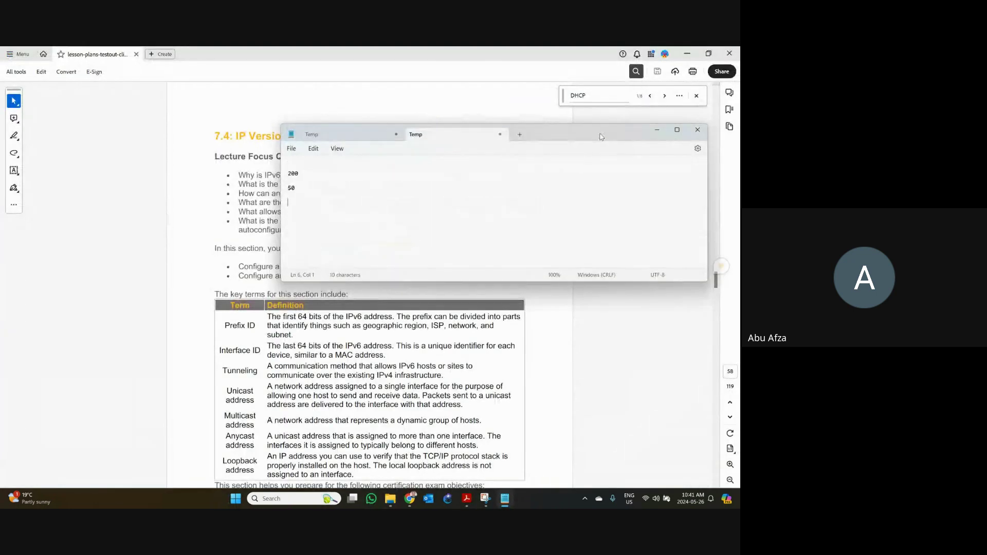
{"action": "mouse_move", "coordinate": [410, 500]}
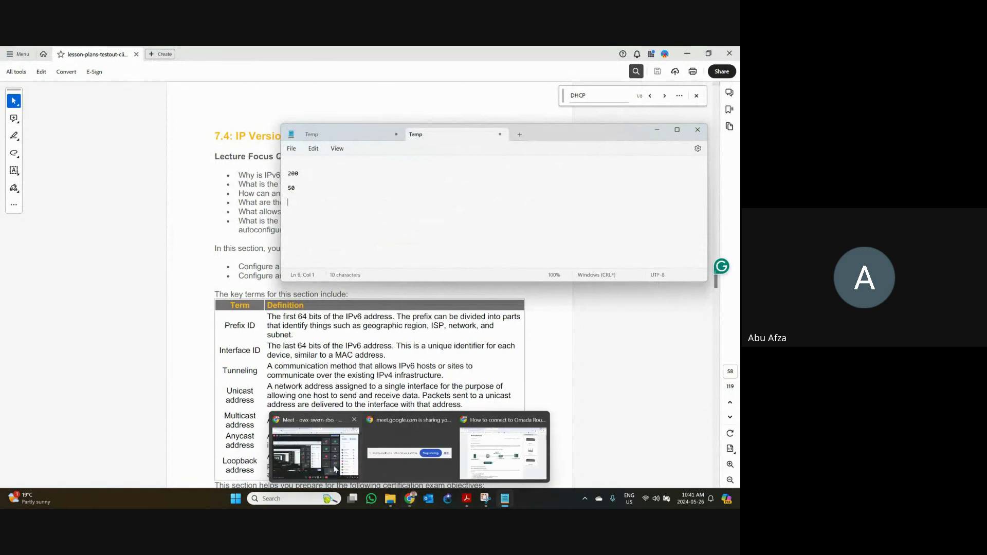
{"action": "left_click", "coordinate": [322, 454]}
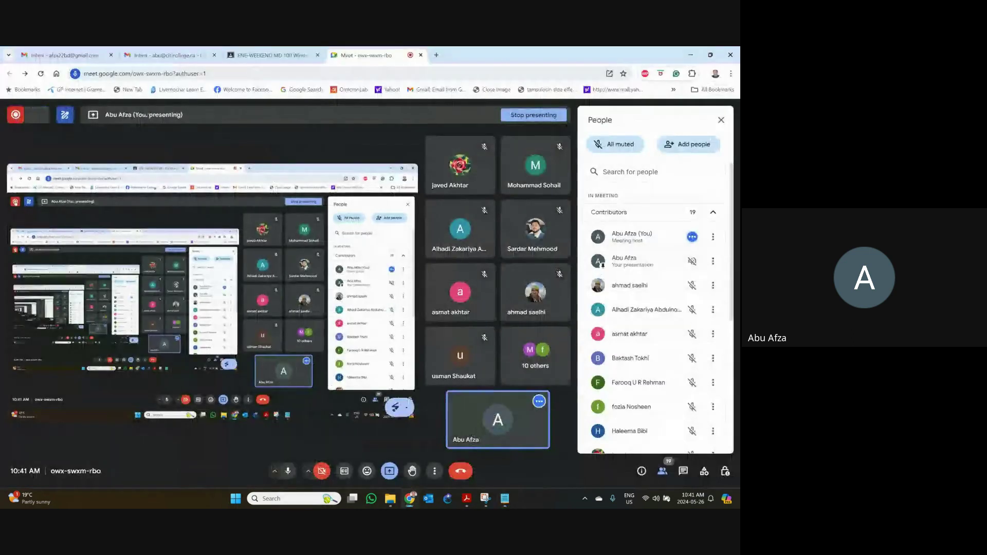